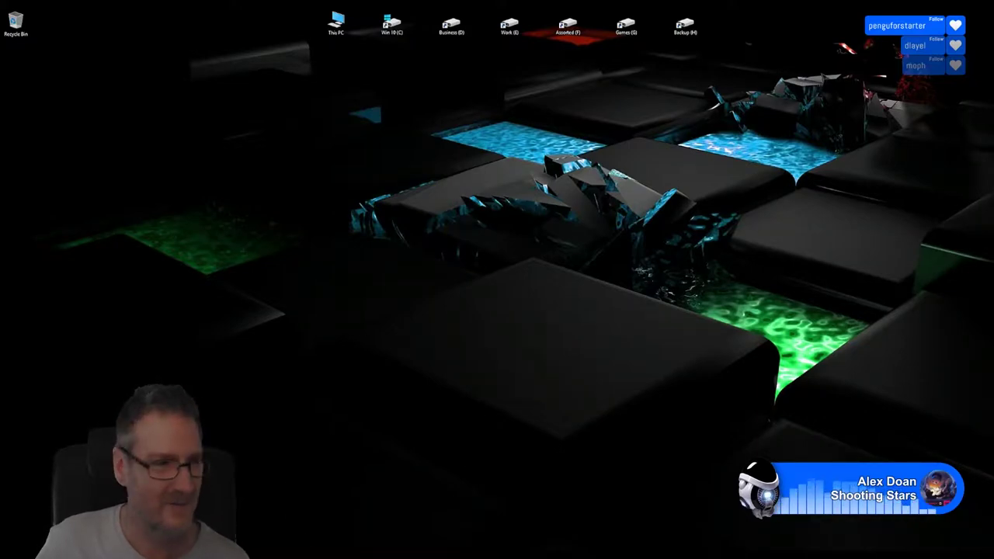
- Restore the Unreal Engine editor showing the Shot42 sequence and its keyed cine camera
key("alt+Tab")
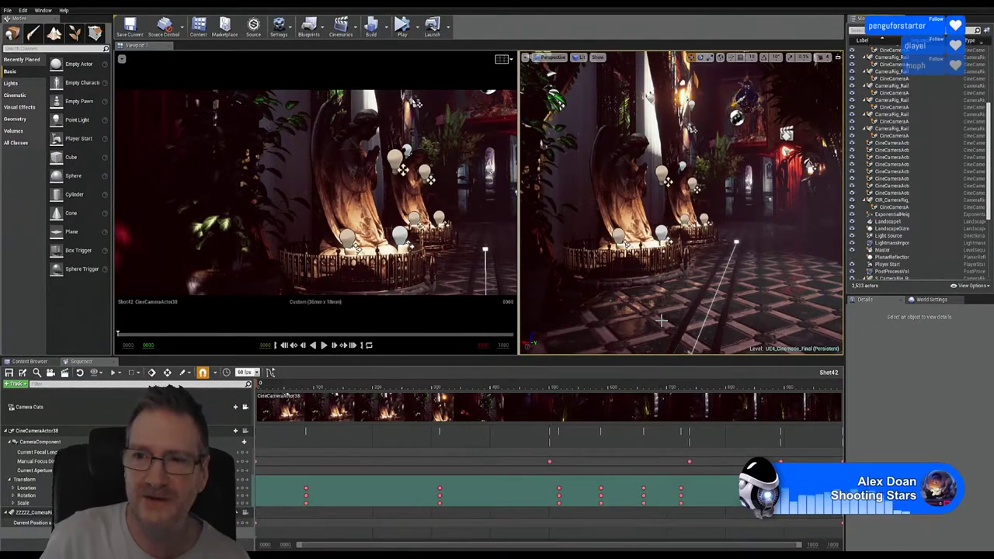
- Rotate the viewport from the angel statue to look along the tiled floor toward the wall
right_click_drag(661, 319, 697, 204)
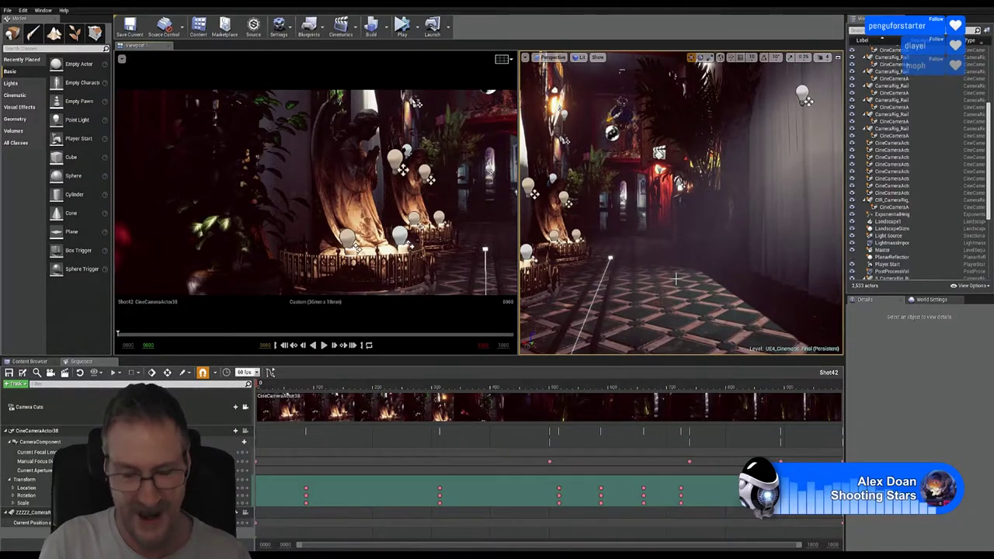
- Minimize the Unreal editor and open the Work (E:) drive in File Explorer
left_click(965, 8)
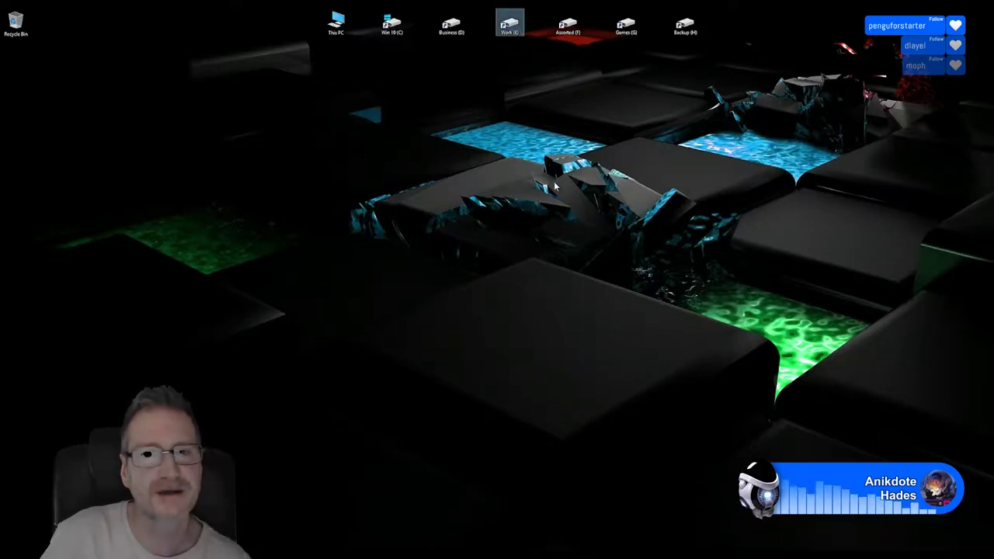
key("Return")
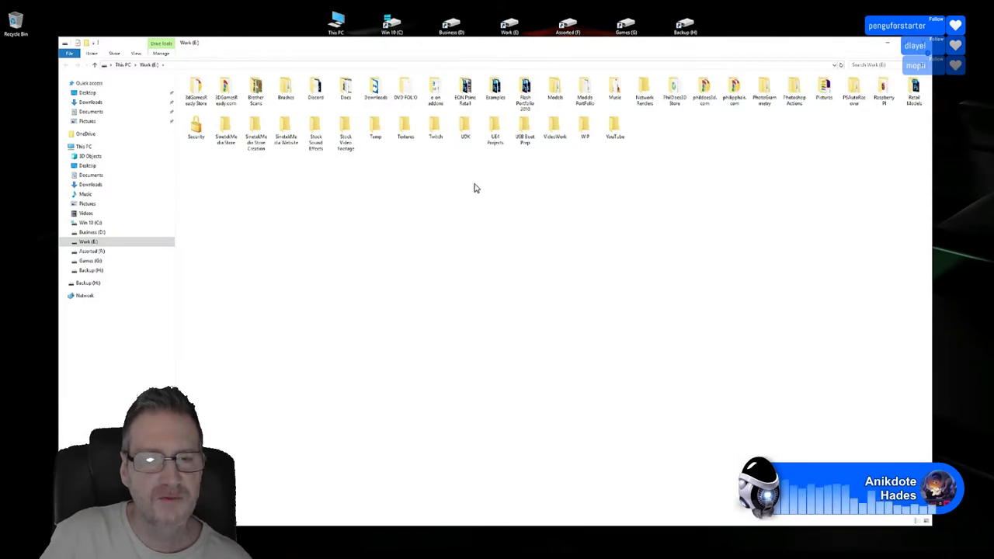
- Go into UE4 Projects > House in Hollow Cinematic and select Twitter_Video2.mp4
double_click(500, 141)
double_click(383, 105)
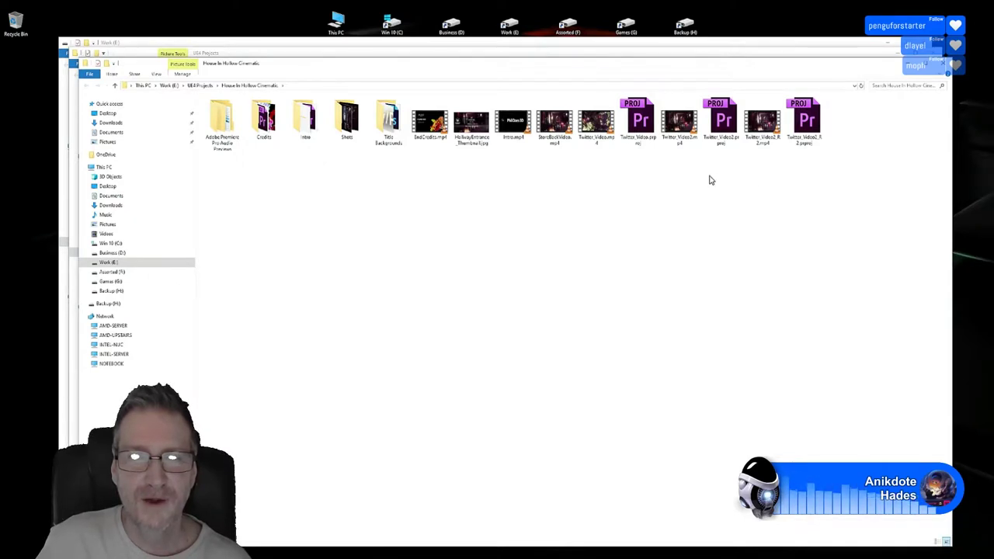
left_click(673, 126)
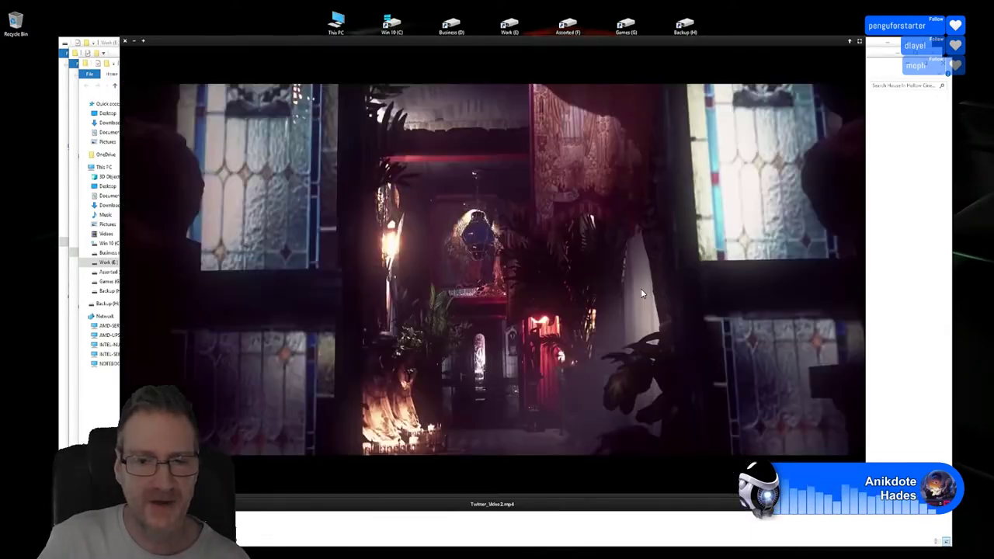
- Play Twitter_Video2.mp4, exit fullscreen, close the player and go up one folder
double_click(642, 293)
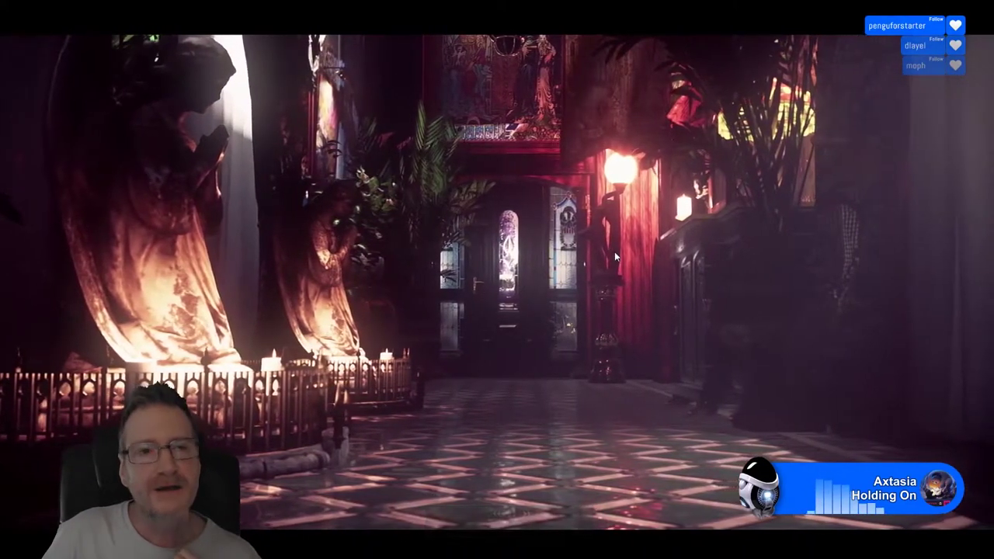
double_click(614, 251)
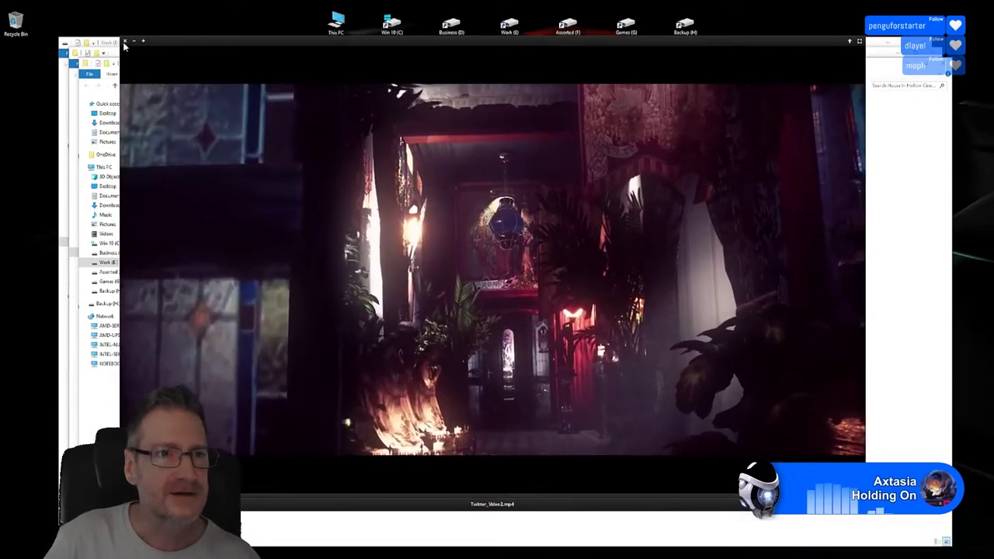
left_click(125, 41)
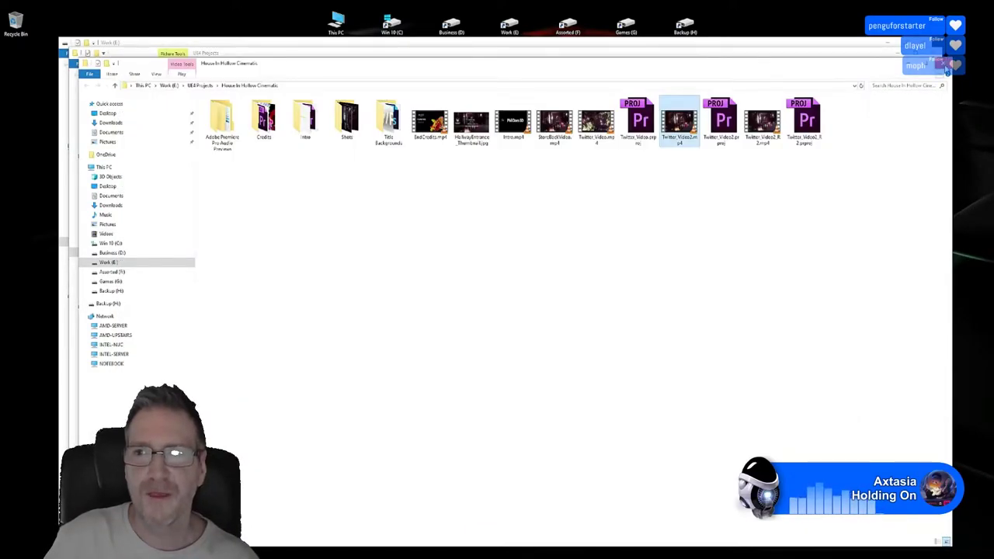
key("alt+Up")
key("alt+Up")
- Close File Explorer and tilt the Unreal perspective view down toward the hallway floor
key("alt+F4")
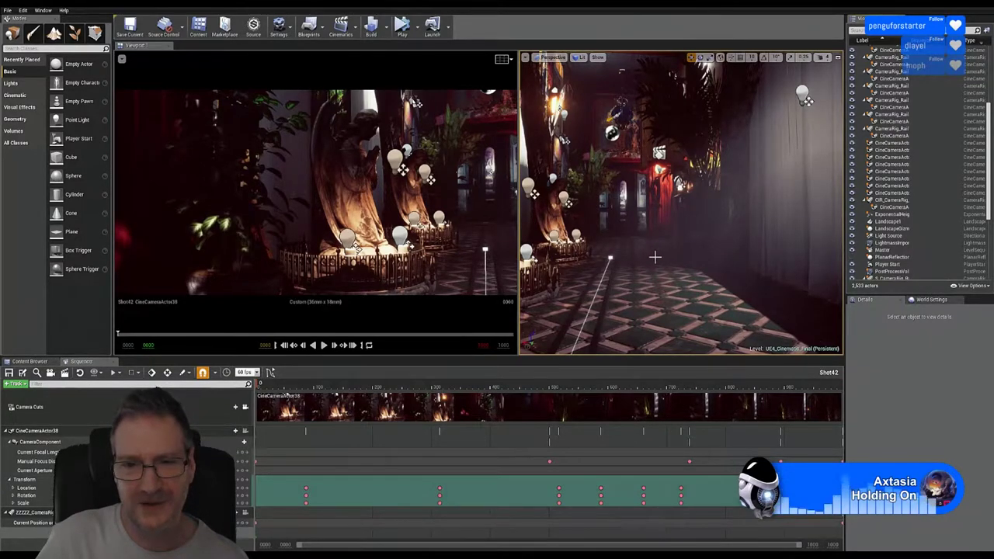
mouse_move(652, 247)
right_mouse_down()
mouse_move(652, 262)
mouse_move(652, 247)
right_mouse_up()
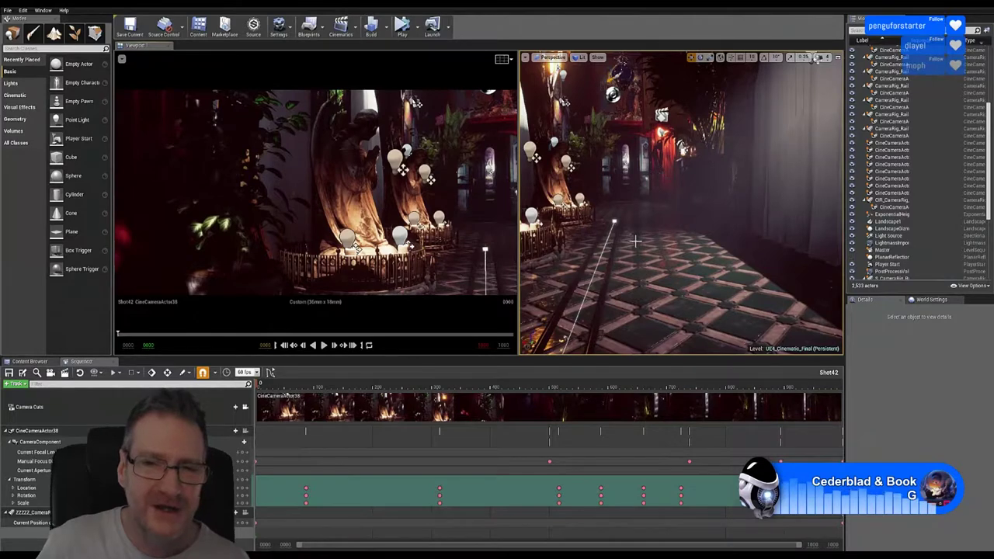
- Fly the perspective view from the gate and curtain over to the angel statue
right_click_drag(635, 242, 690, 280)
right_click_drag(681, 202, 681, 202)
right_click_drag(636, 234, 635, 234)
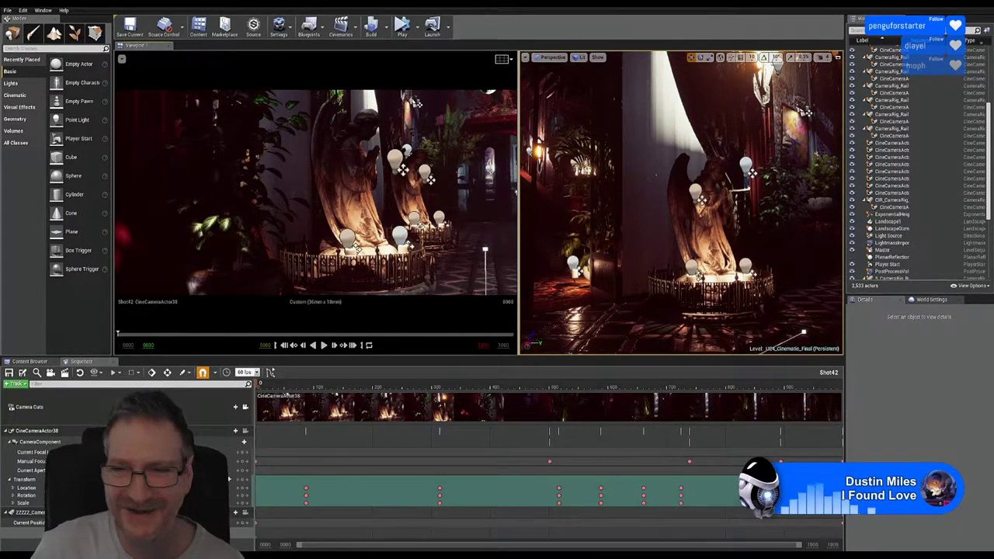
- Tilt down to the floor by the statue, then fly to the red-lit doorway
right_click_drag(651, 158, 651, 215)
right_click_drag(681, 202, 649, 202)
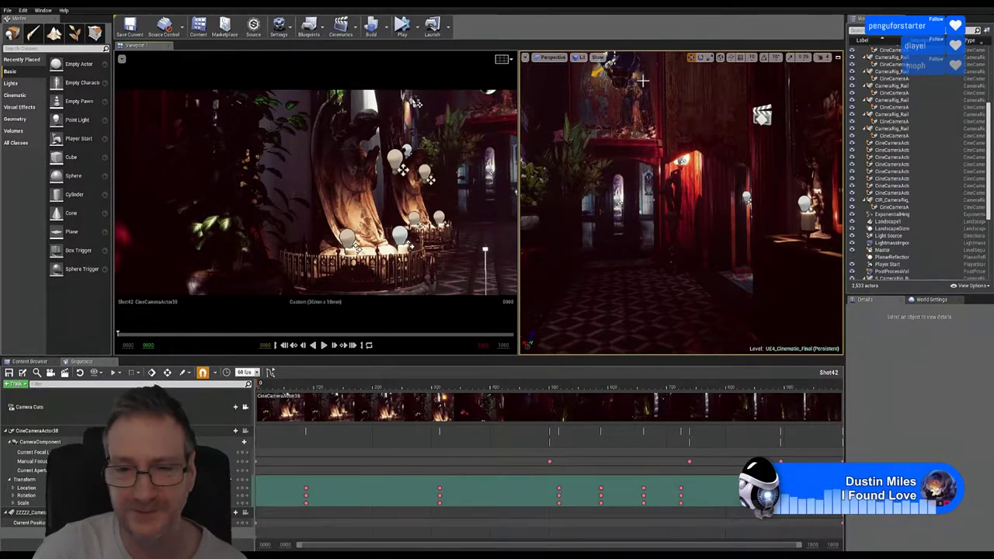
- Fly past the angel statue through the hall toward the red-carpeted staircase
right_click_drag(681, 202, 681, 201)
right_click_drag(651, 268, 651, 268)
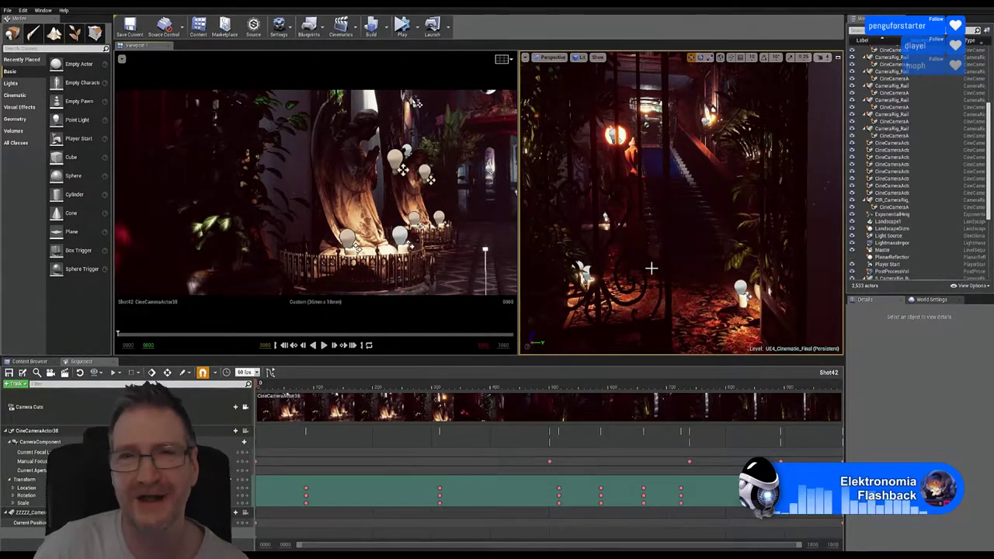
right_click_drag(637, 243, 623, 258)
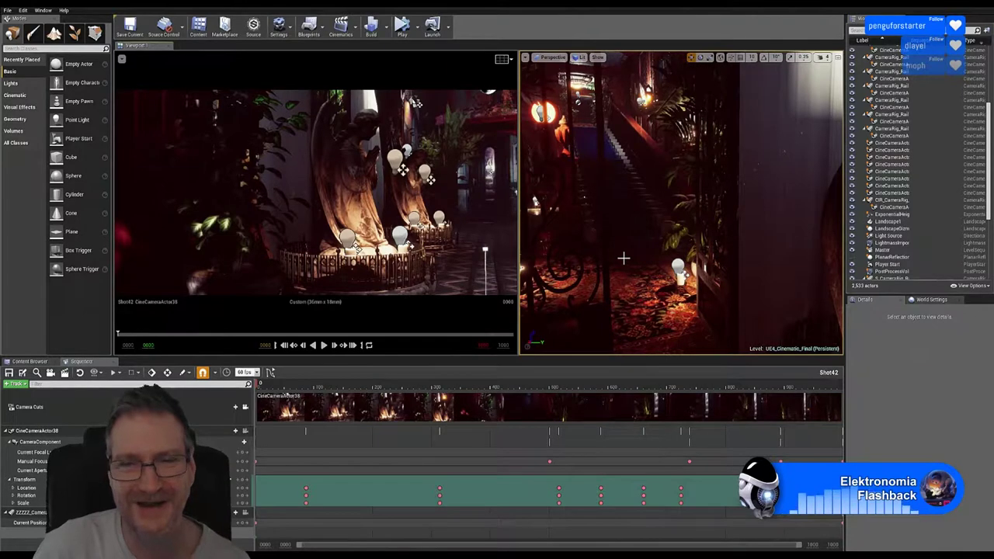
right_click_drag(591, 257, 590, 257)
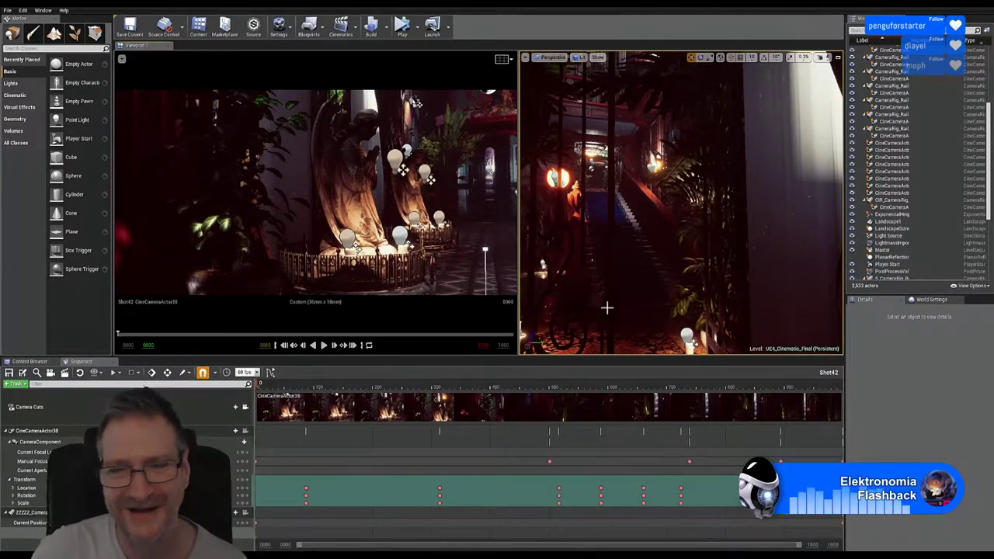
- Swing the view from the staircase back to a close-up of the angel statue
right_click_drag(801, 159, 748, 169)
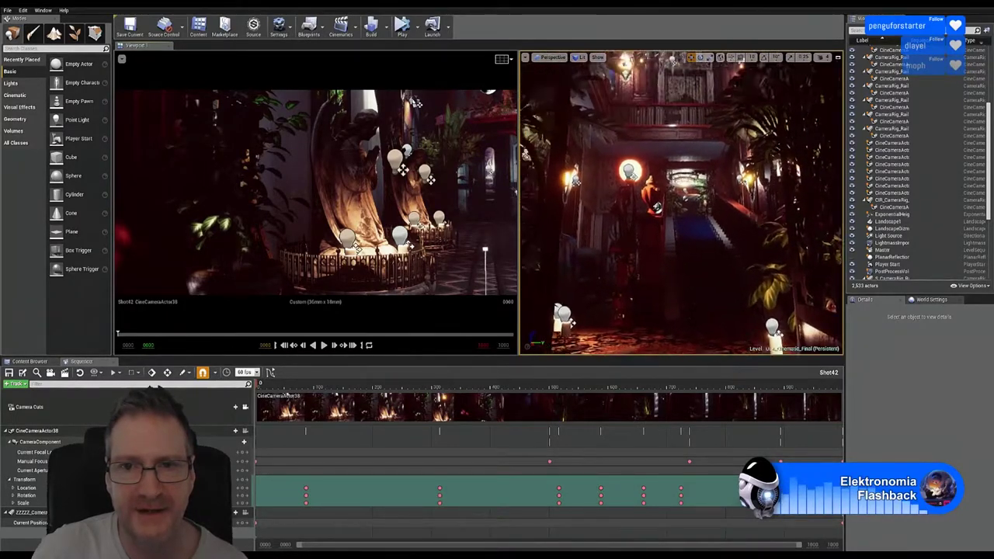
right_click_drag(680, 202, 627, 267)
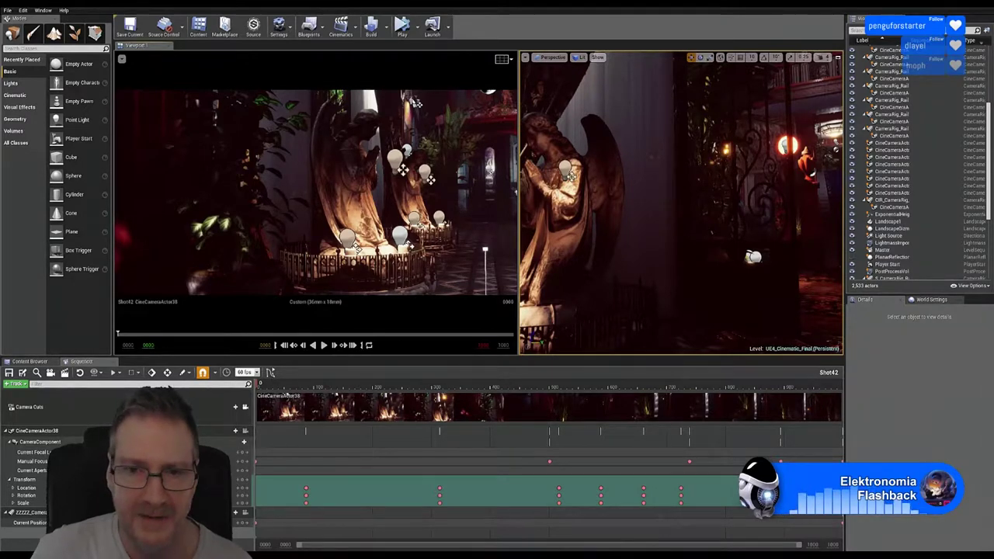
- Frame the angel statue in the right viewport and list the Cinematic actors: Camera Rig Crane, Camera Rig Rail and Cine Camera Actor
right_click_drag(681, 202, 529, 201)
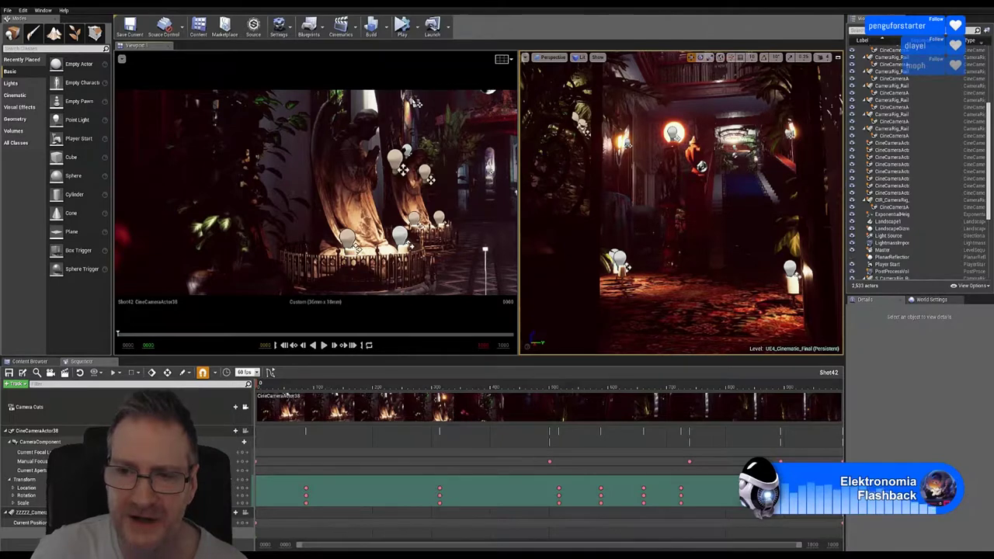
right_click_drag(610, 287, 625, 287)
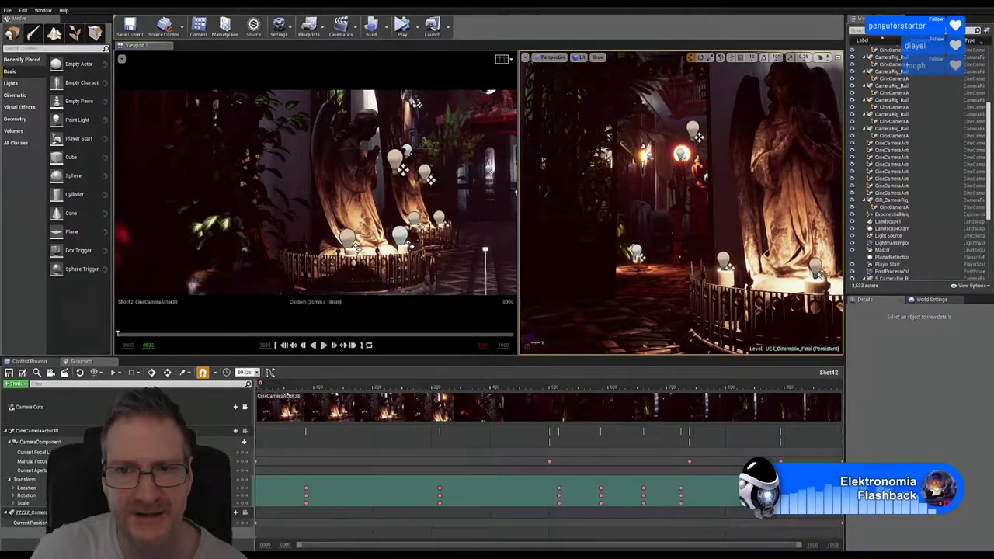
right_click_drag(669, 223, 670, 217)
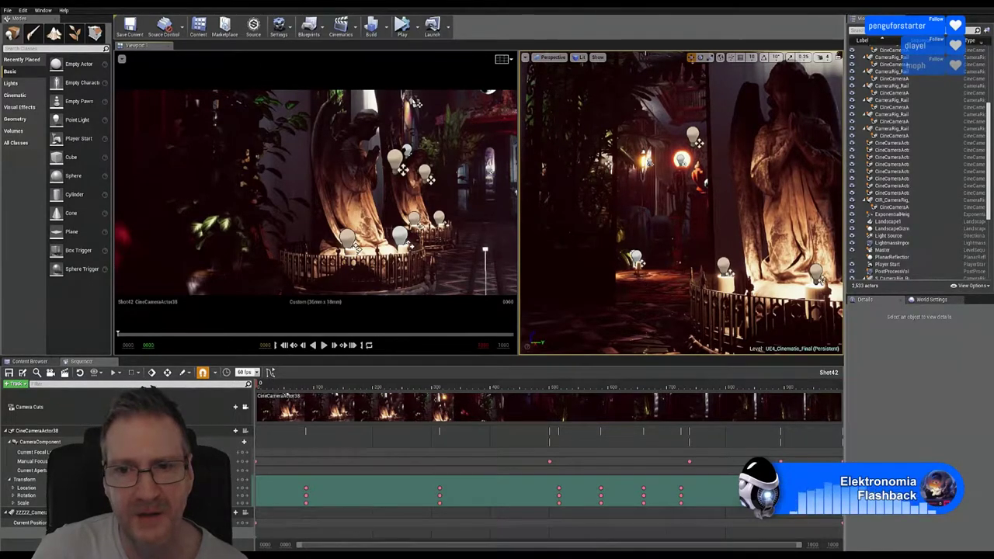
right_click_drag(670, 219, 657, 220)
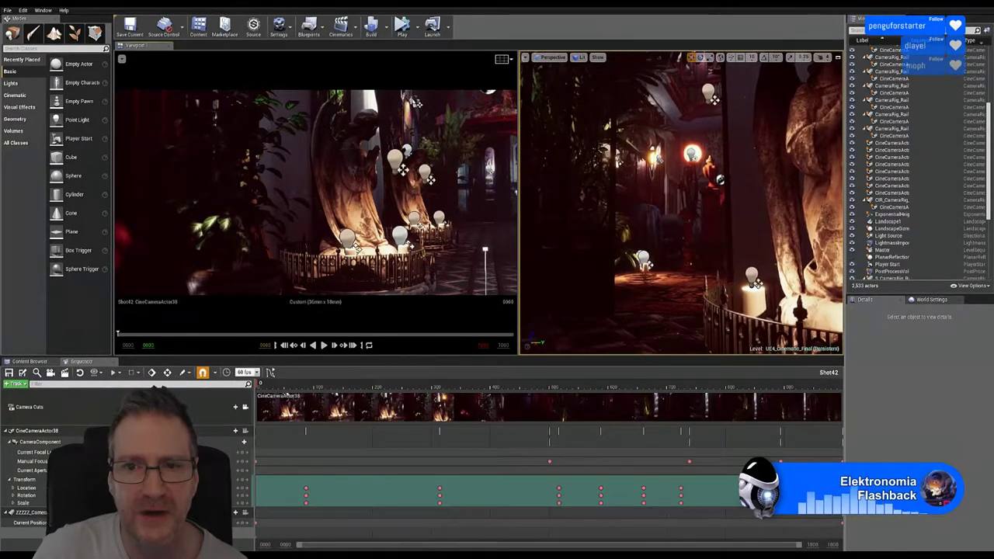
right_click_drag(656, 219, 632, 257)
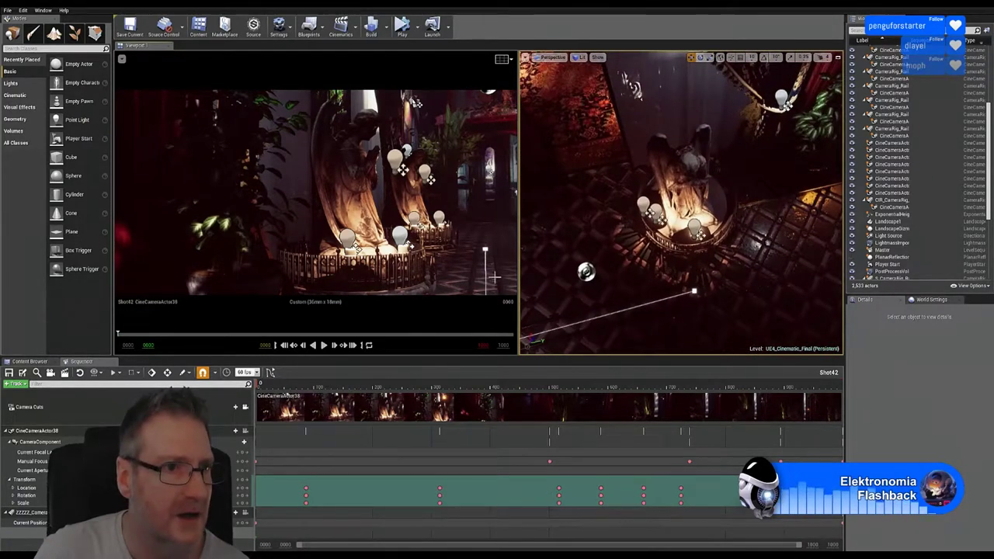
left_click(19, 95)
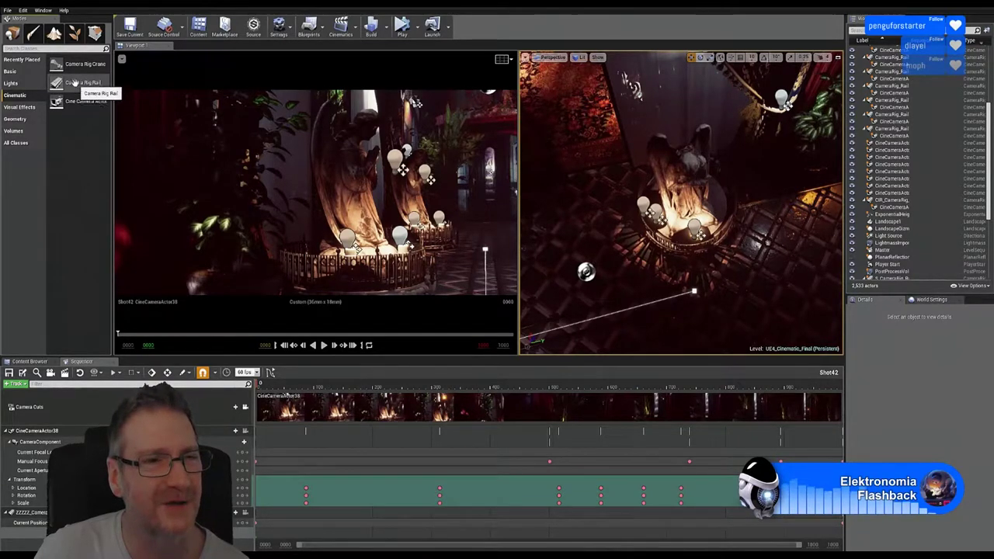
- Drop a Camera Rig Rail (CameraRig_Rail11) beside the statue's railing and lift it slightly along Z
left_click_drag(78, 83, 723, 298)
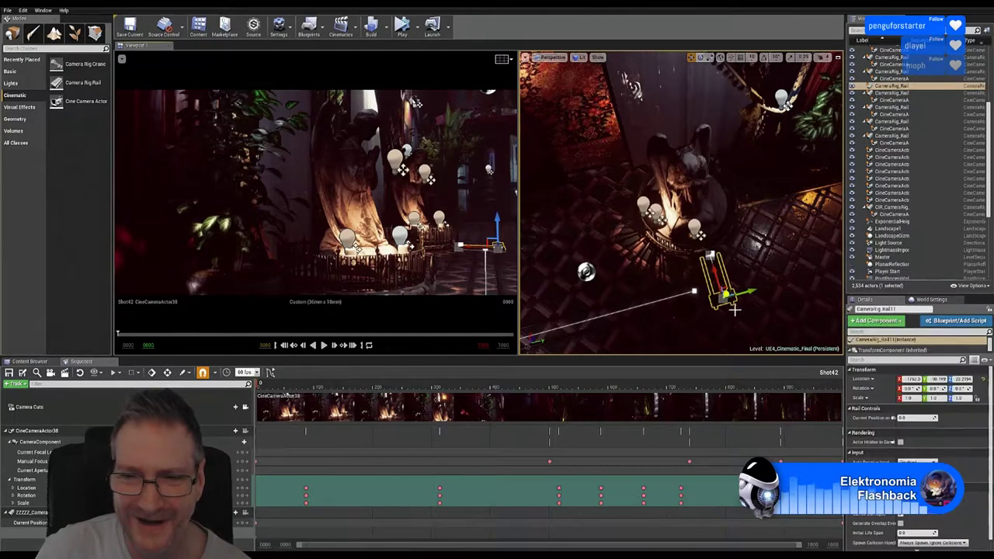
right_click_drag(728, 283, 765, 268)
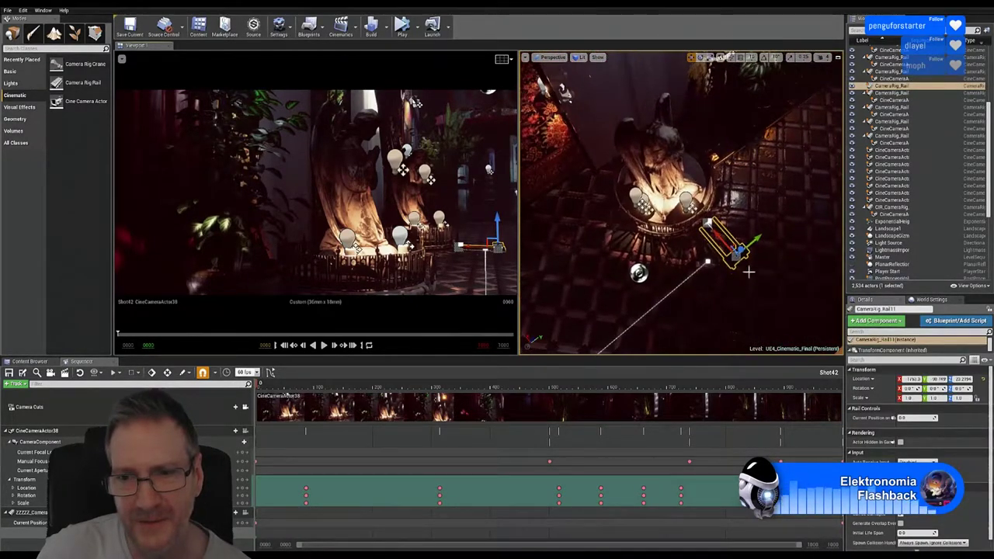
left_click_drag(742, 250, 741, 239)
mouse_move(742, 239)
right_mouse_down()
mouse_move(757, 229)
mouse_move(734, 237)
right_mouse_up()
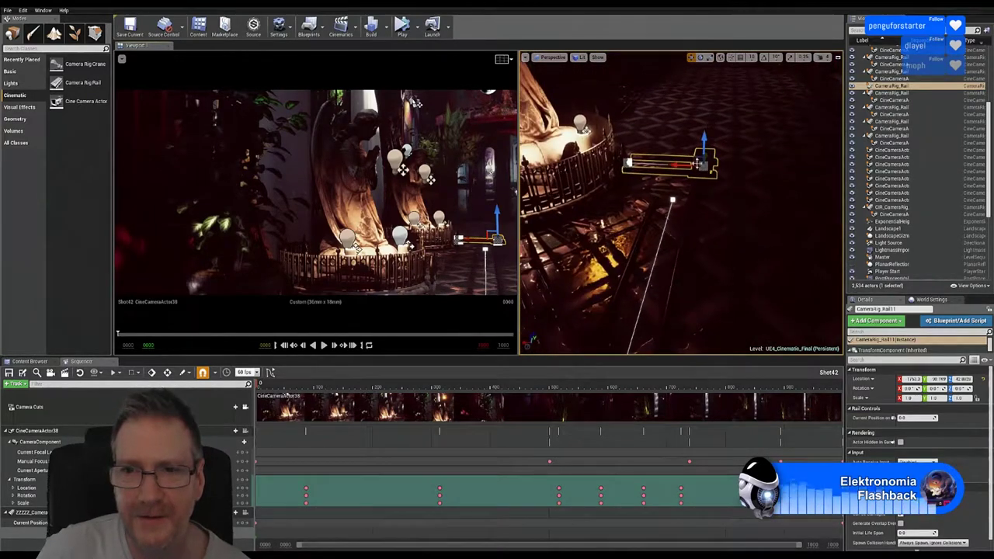
left_click_drag(704, 143, 711, 136)
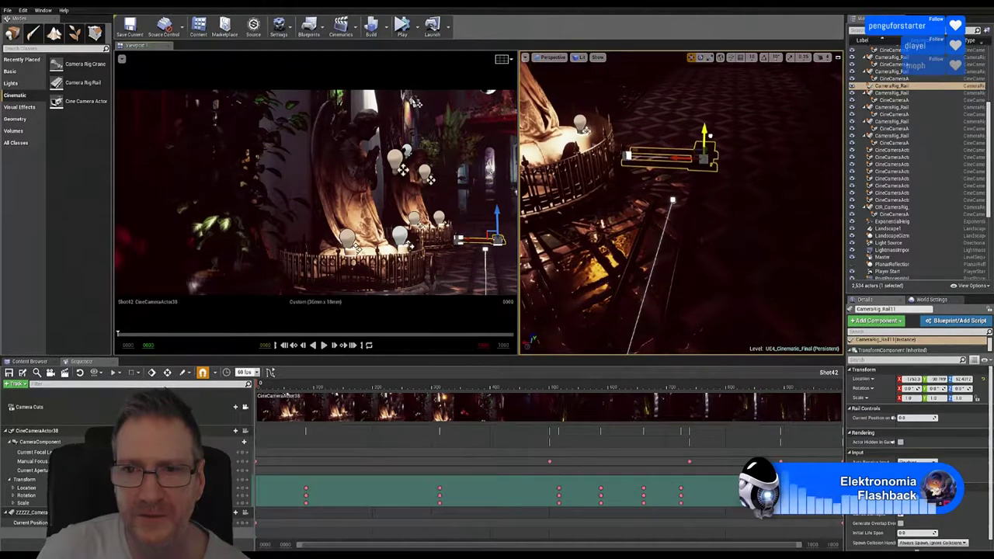
right_click_drag(711, 145, 693, 158)
- Turn CameraRig_Rail11 in snapped angle steps so its rail stretches across the tiled floor
left_click(700, 58)
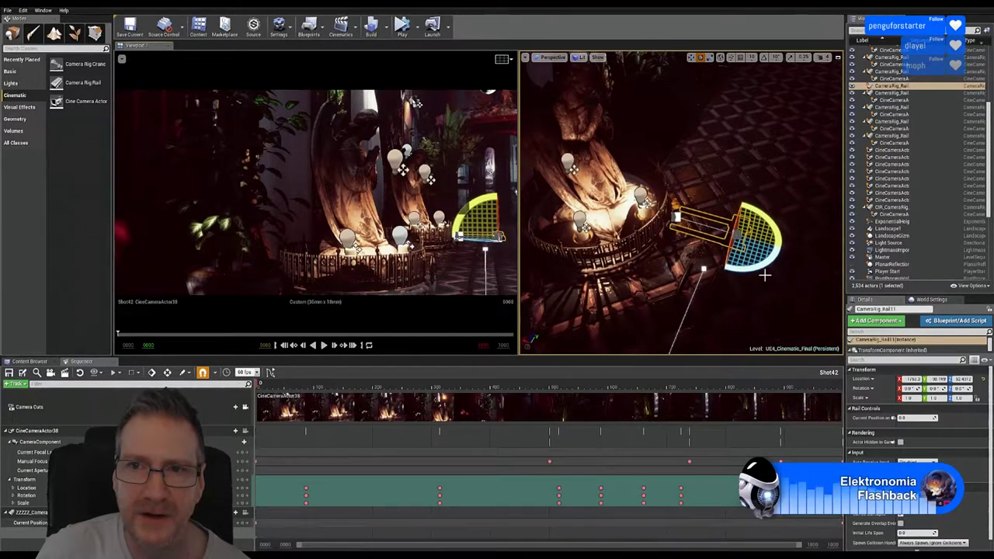
left_click(764, 58)
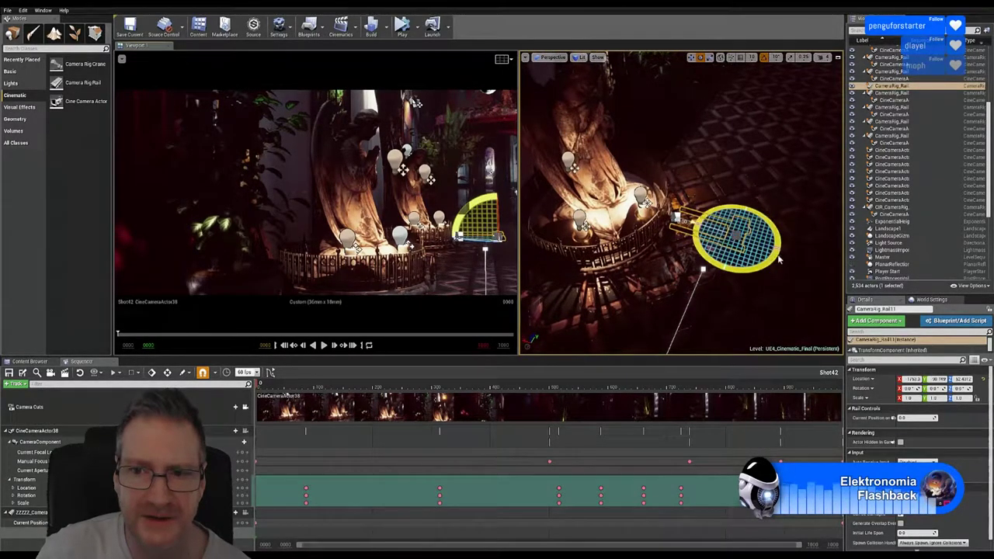
left_click_drag(779, 259, 713, 286)
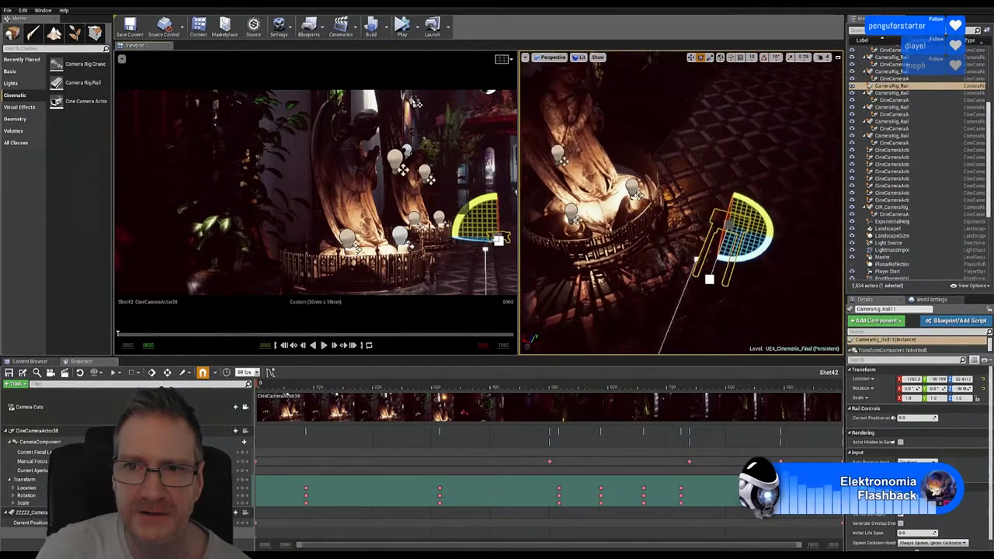
right_click_drag(709, 278, 676, 243)
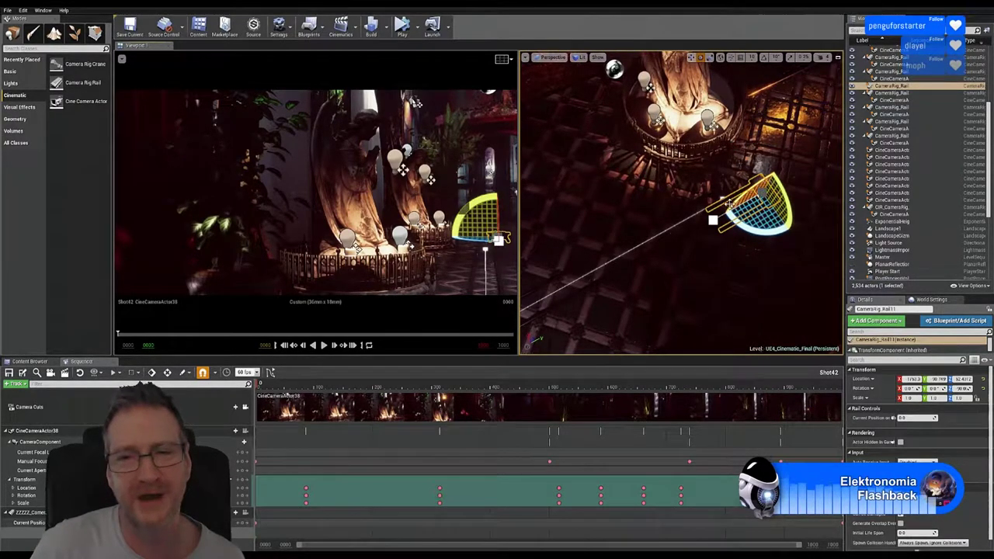
left_click_drag(712, 219, 660, 249)
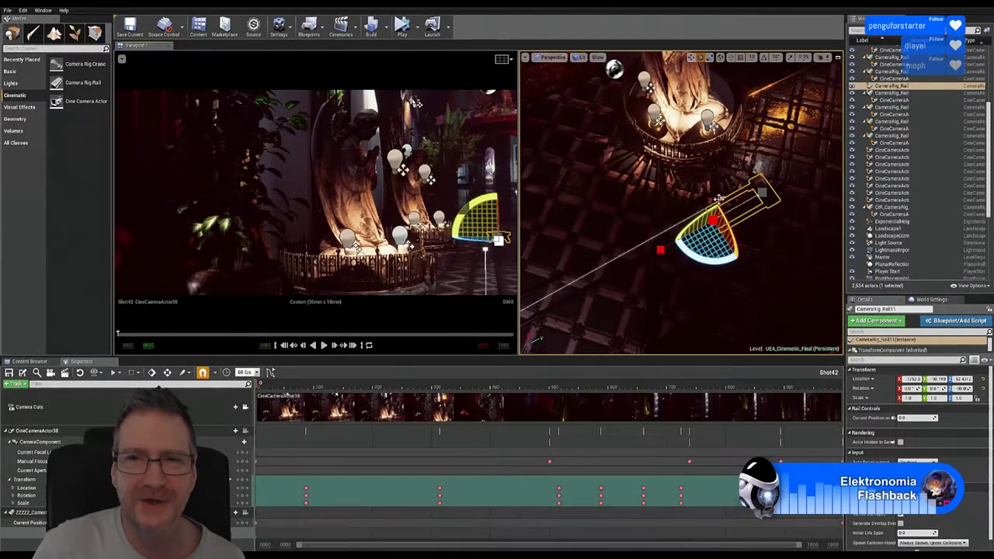
- Extend CameraRig_Rail11 by pulling its end point diagonally across the tiled floor
left_click(690, 59)
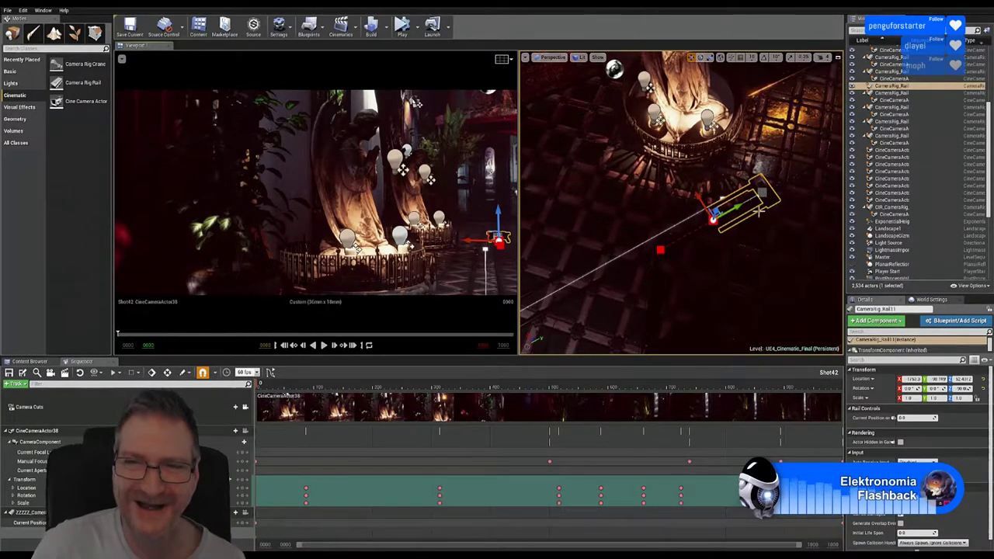
right_click_drag(775, 158, 730, 144)
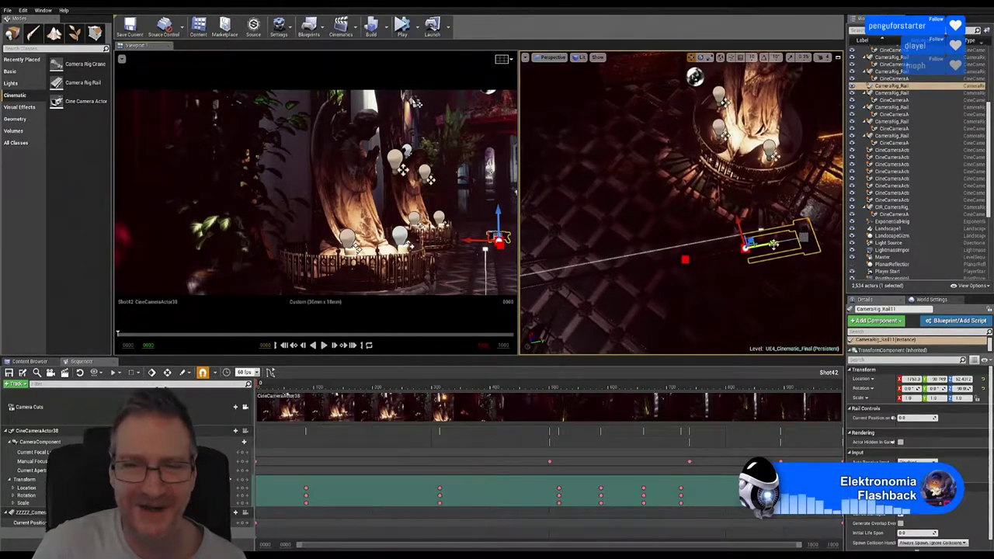
left_click_drag(772, 243, 633, 266)
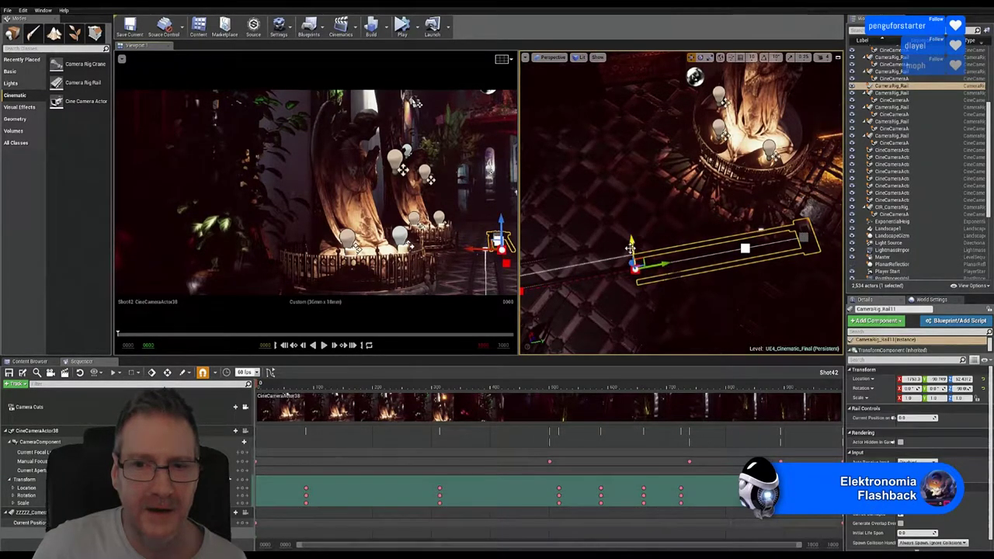
- Curve the rail around the statue by moving its end point, Alt-adding a new point, and slightly rotating the end
left_click_drag(633, 264, 625, 198)
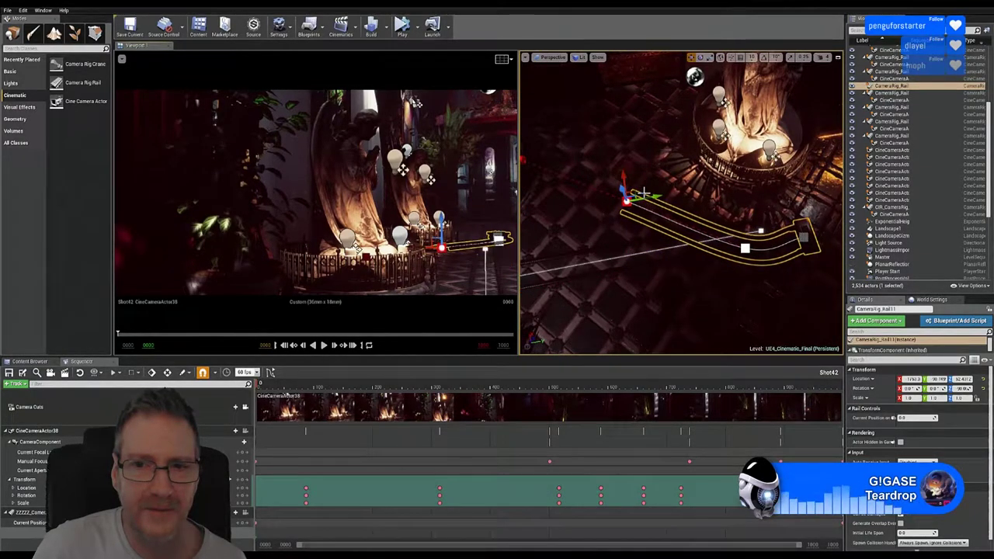
left_click_drag(625, 187, 615, 120, "alt")
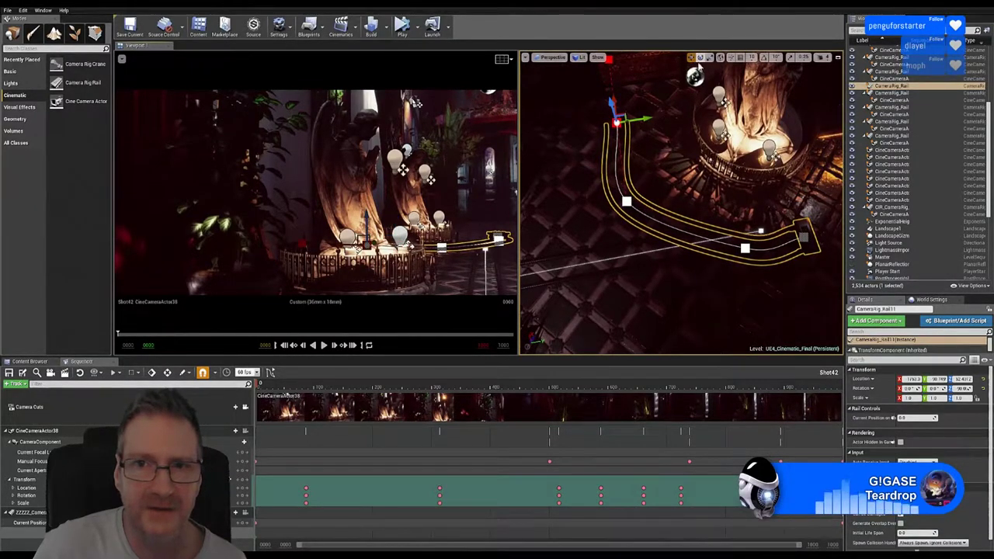
left_click(700, 57)
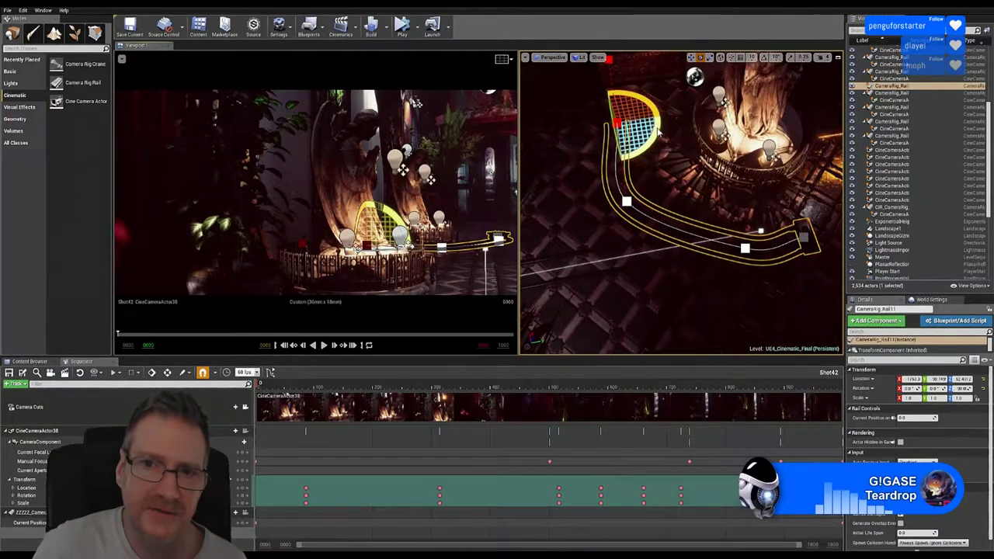
left_click_drag(659, 122, 655, 130)
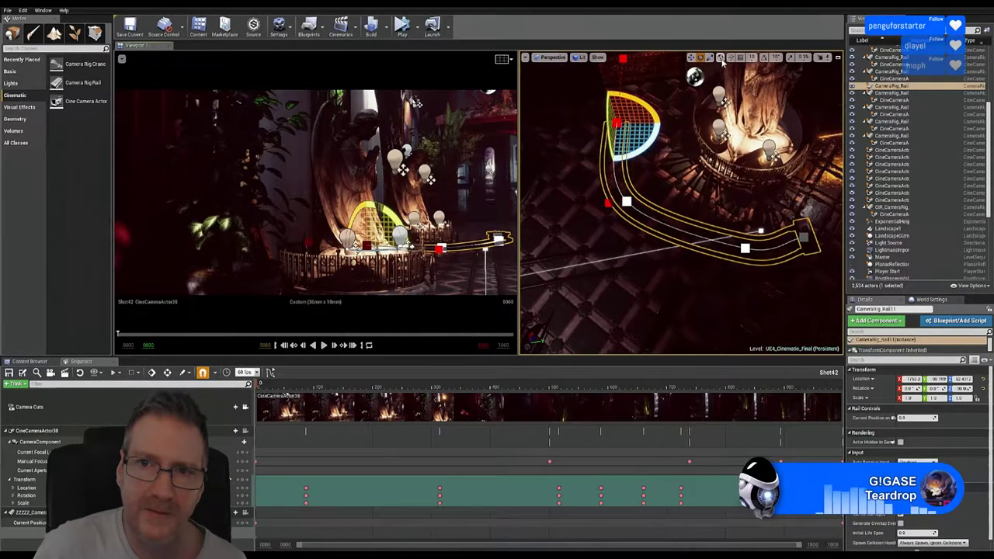
left_click(691, 58)
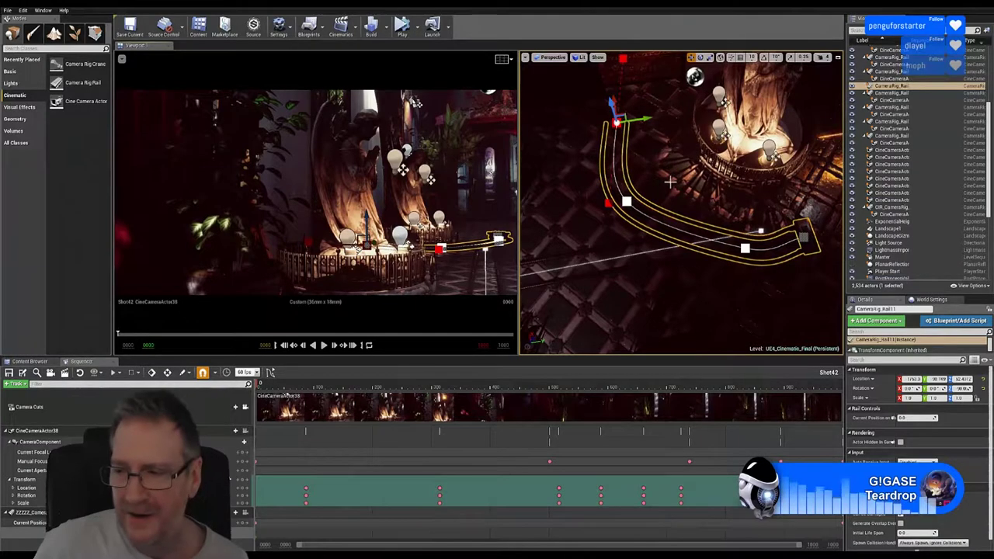
right_click_drag(654, 101, 670, 175)
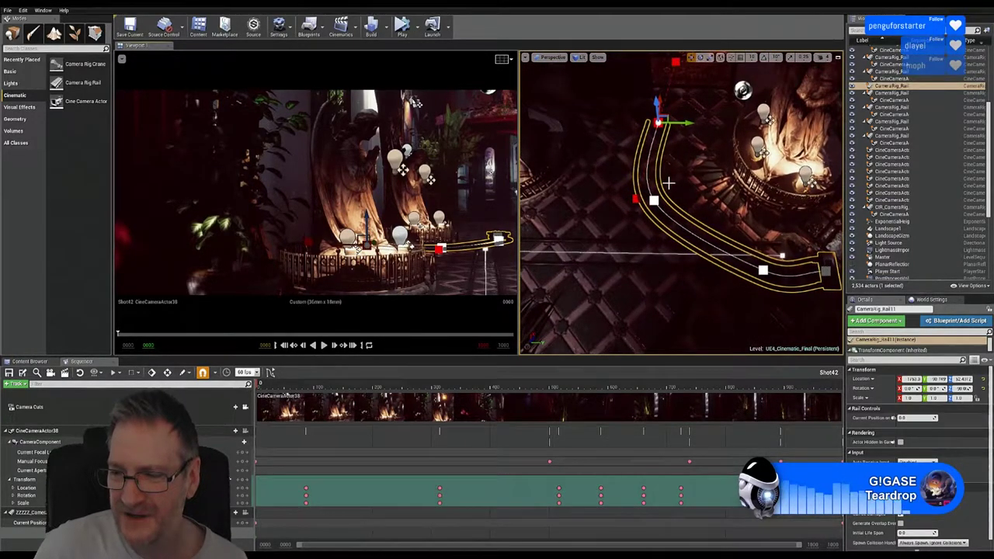
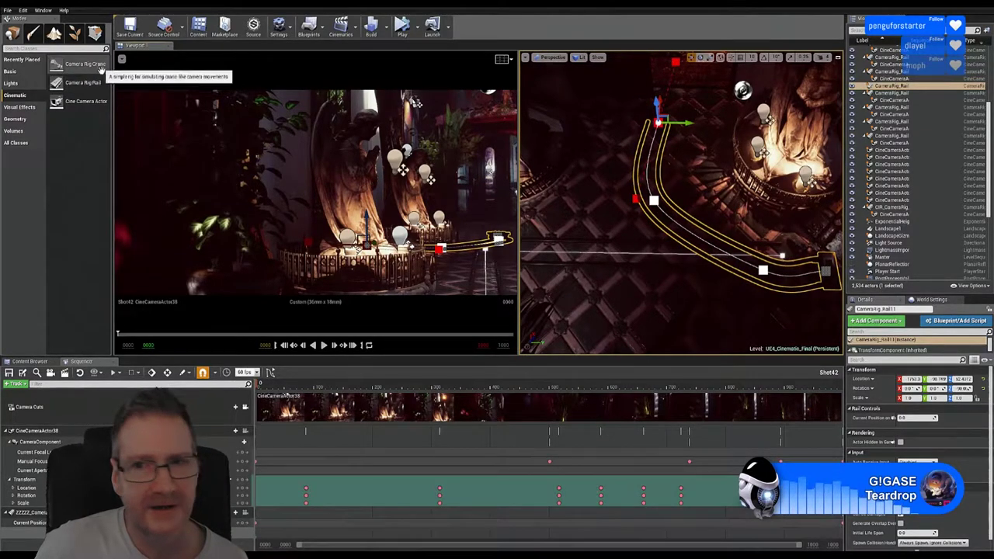
- Lengthen the camera rig rail by dragging its far end further up the scene
right_click_drag(681, 202, 712, 233)
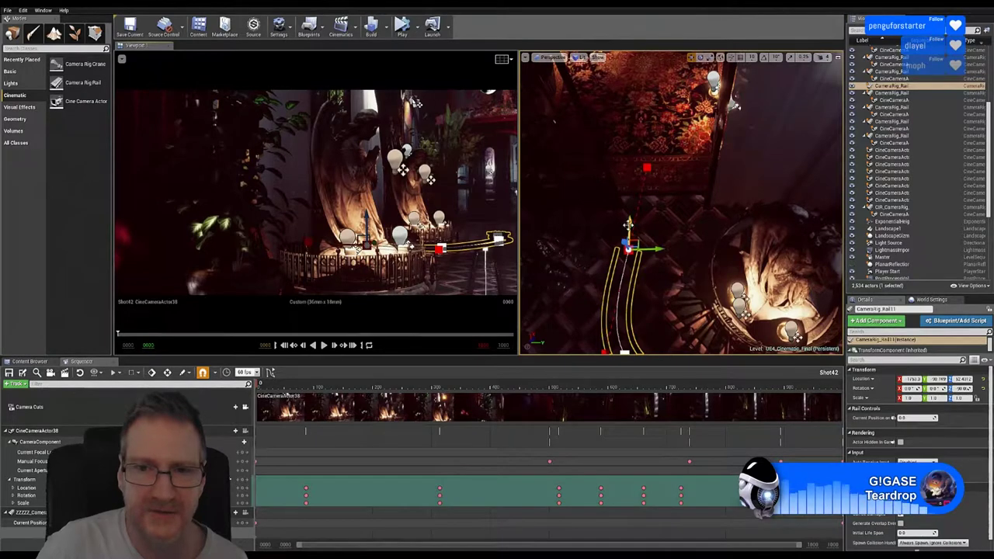
left_click_drag(629, 247, 634, 76)
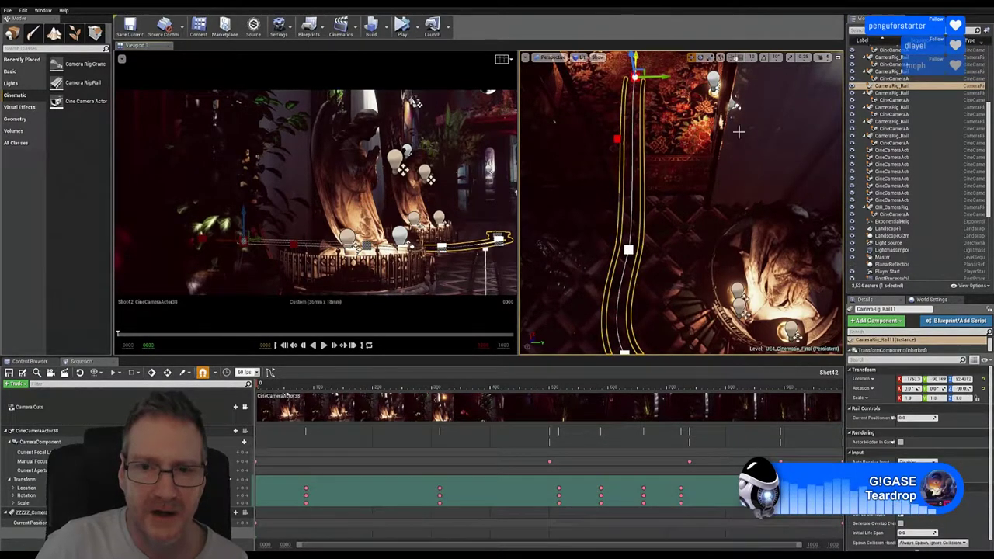
right_click_drag(650, 251, 655, 311)
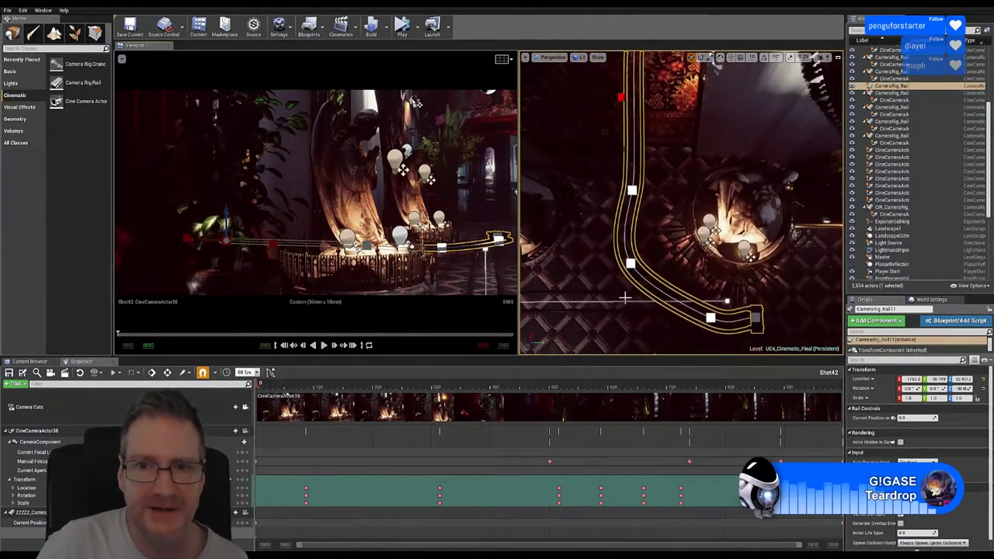
right_click_drag(660, 177, 669, 101)
- Rotate the rail's top about 19.62°, then drag its end point along Y to extend the curve
left_click(702, 58)
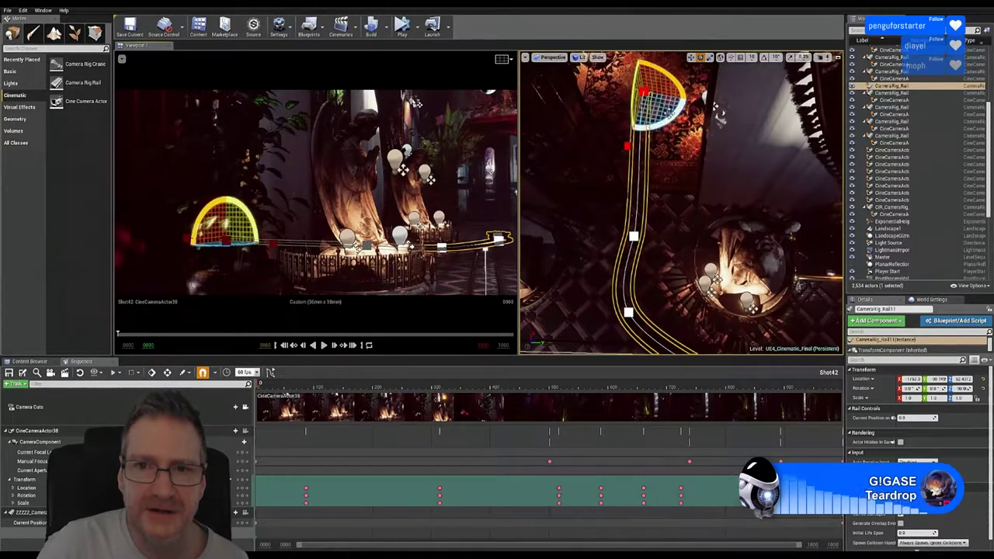
mouse_move(663, 78)
left_mouse_down()
mouse_move(680, 74)
mouse_move(667, 76)
left_mouse_up()
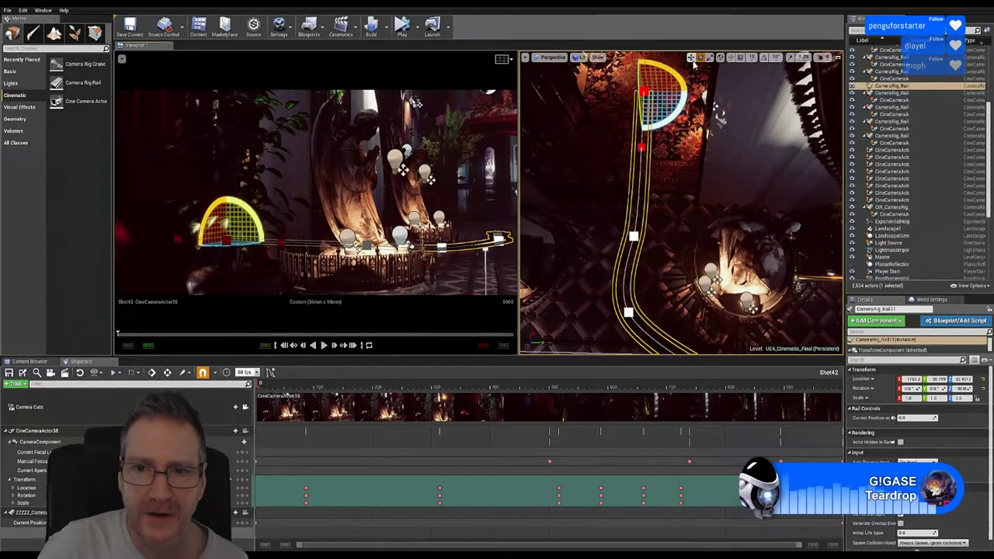
left_click(690, 59)
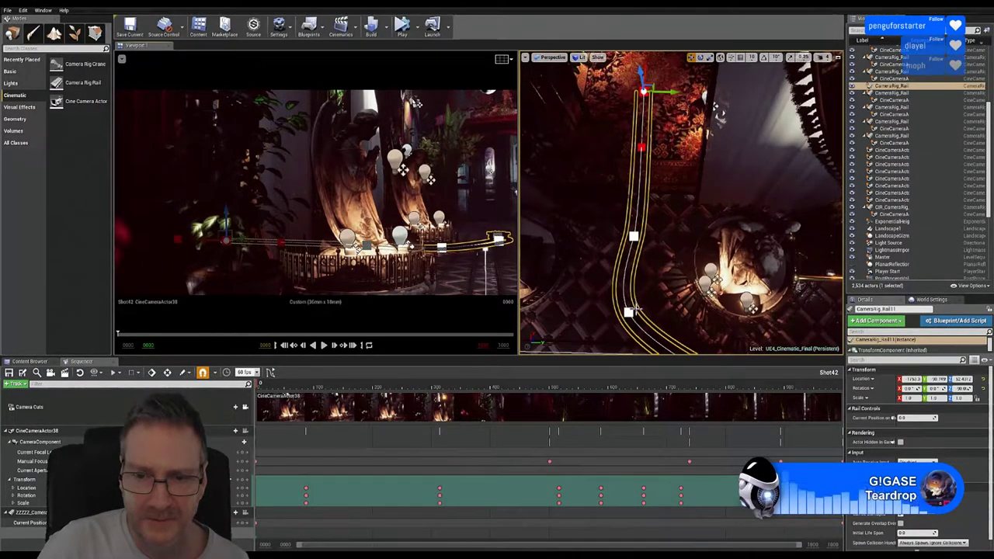
middle_click_drag(661, 299, 709, 287)
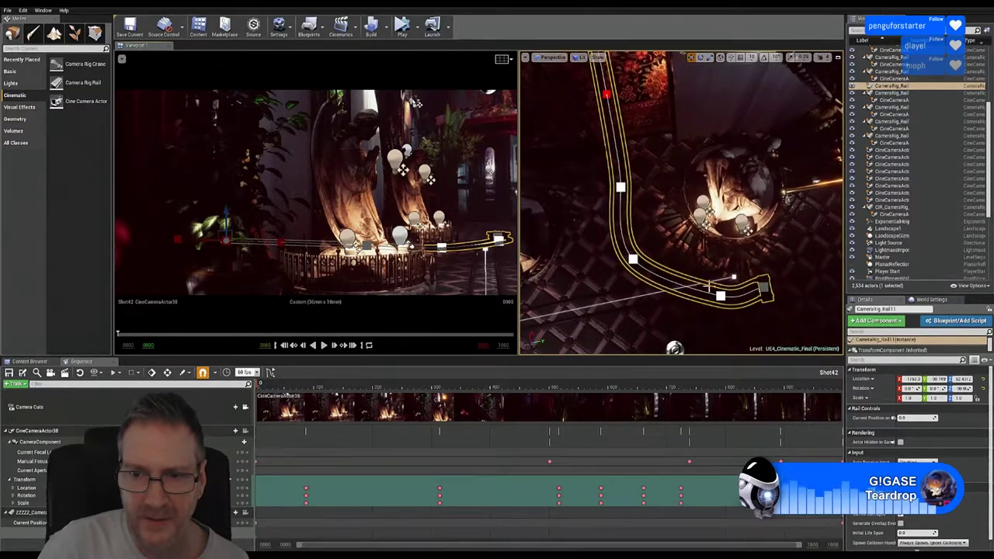
left_click(765, 288)
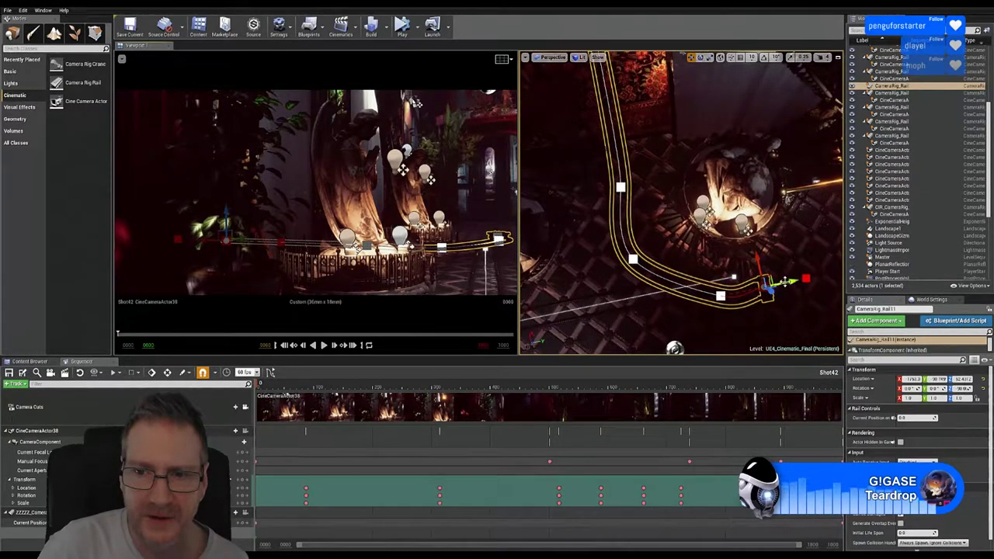
left_click_drag(786, 282, 817, 276)
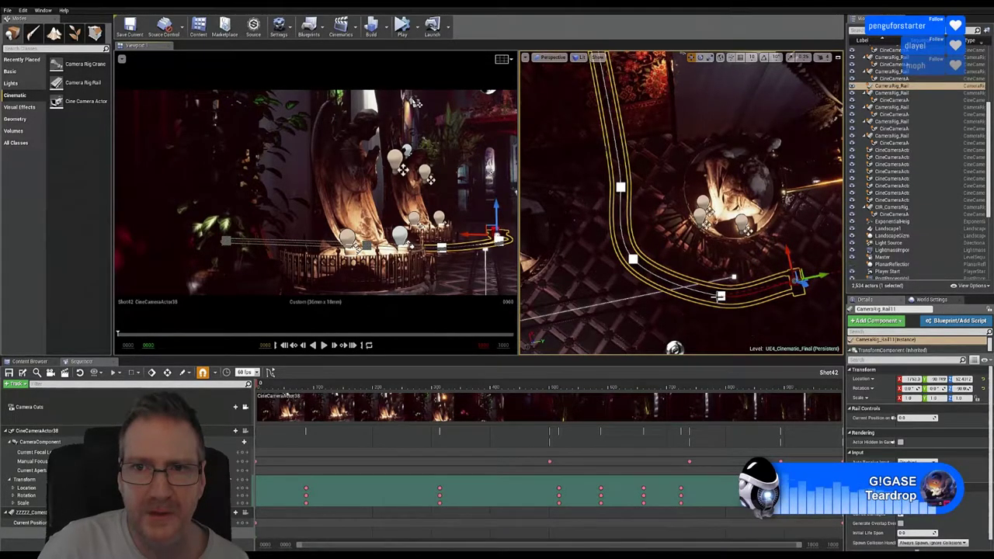
- Rotate the rail's end point slightly and nudge it left to flatten the lower curve
left_click(702, 60)
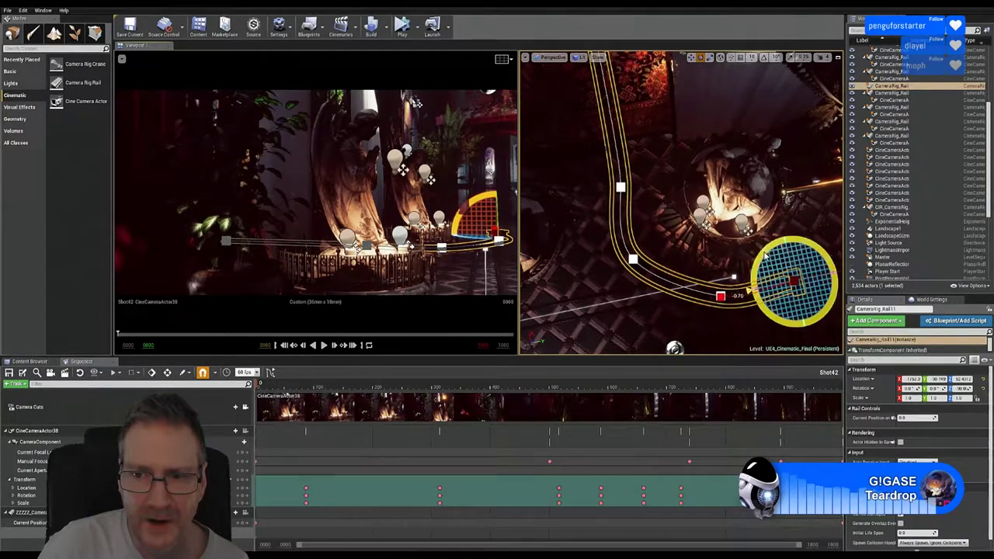
left_click_drag(751, 298, 732, 278)
left_click(691, 57)
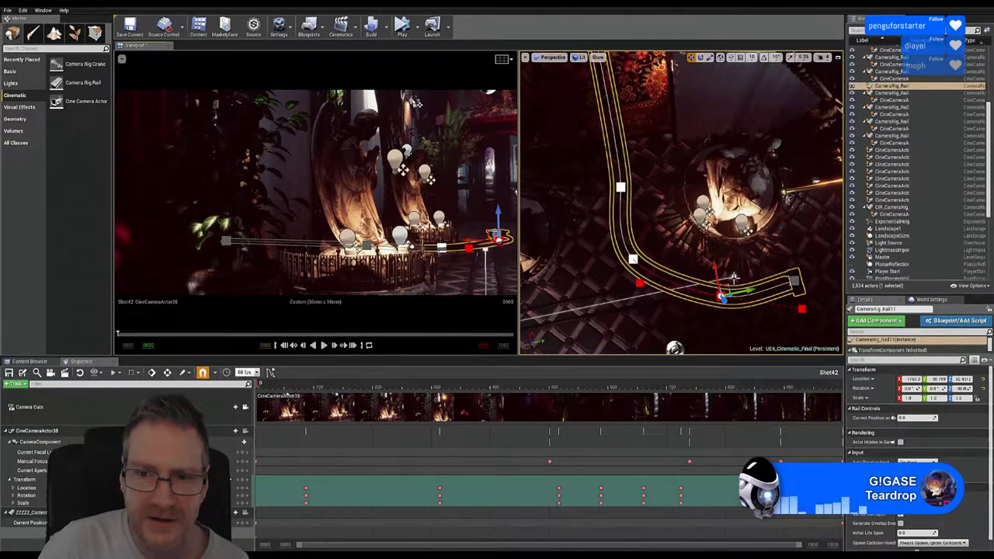
left_click_drag(726, 281, 705, 280)
right_click_drag(706, 280, 664, 266)
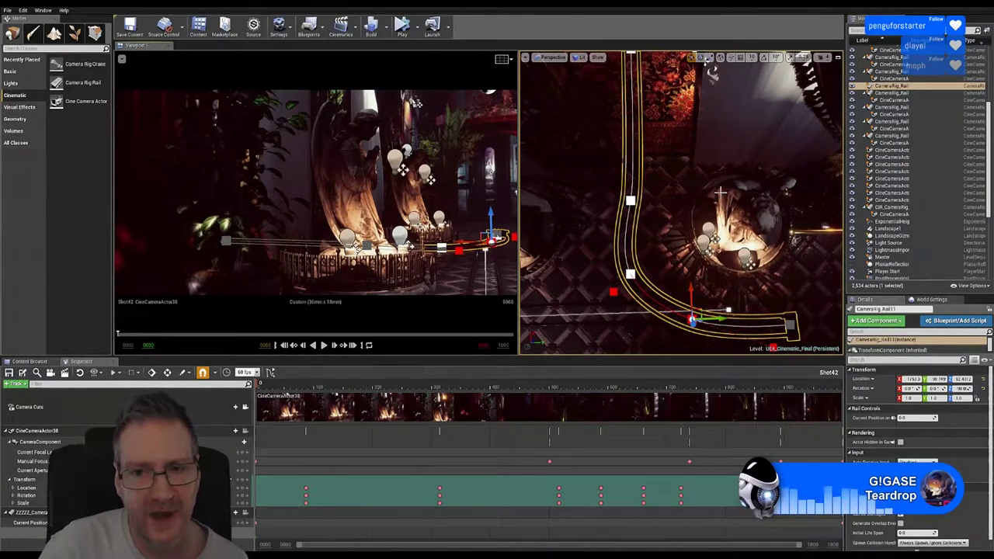
- Select the camera rail's upper spline point in the perspective viewport
left_click(630, 274)
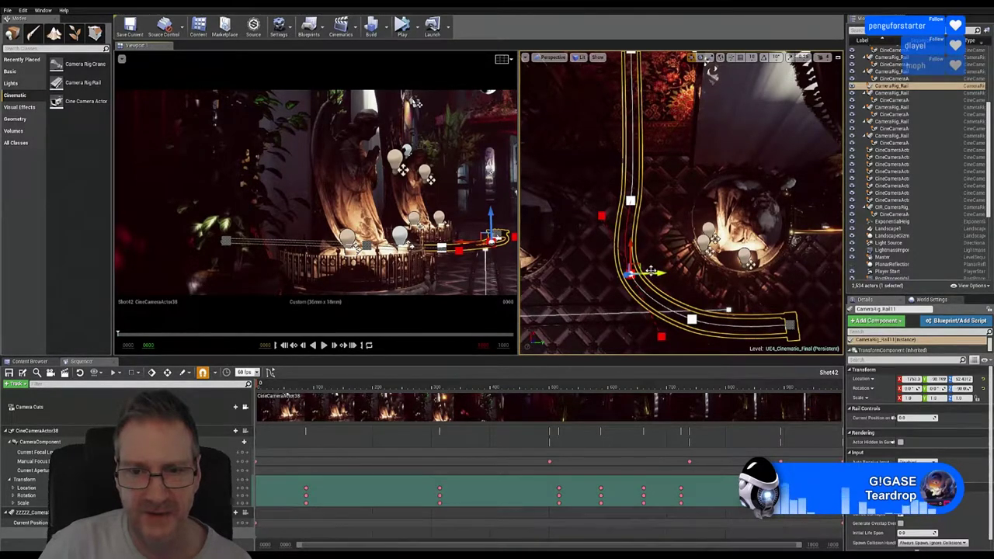
- Shift the rail slightly and move its upper and top spline points left
left_click_drag(654, 273, 640, 264)
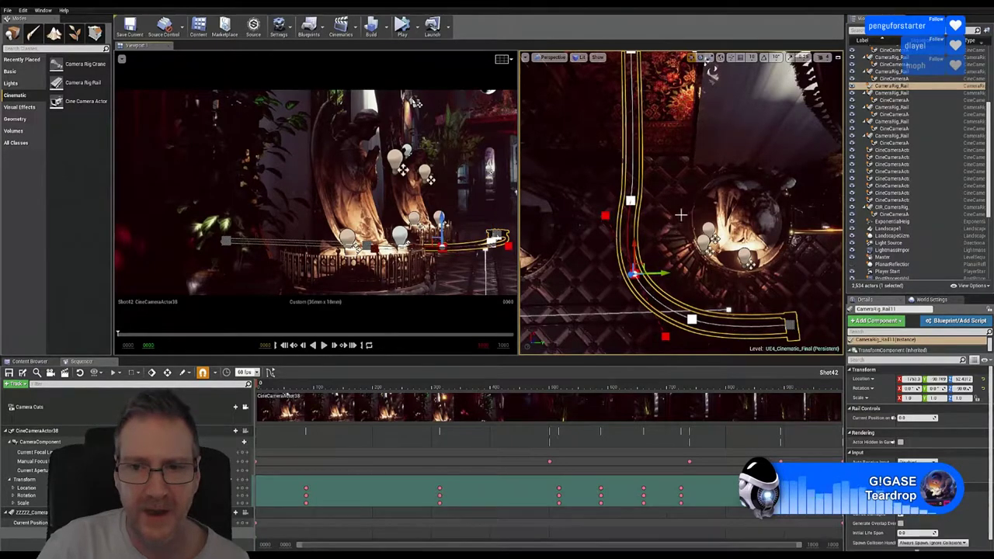
right_click_drag(682, 202, 691, 194)
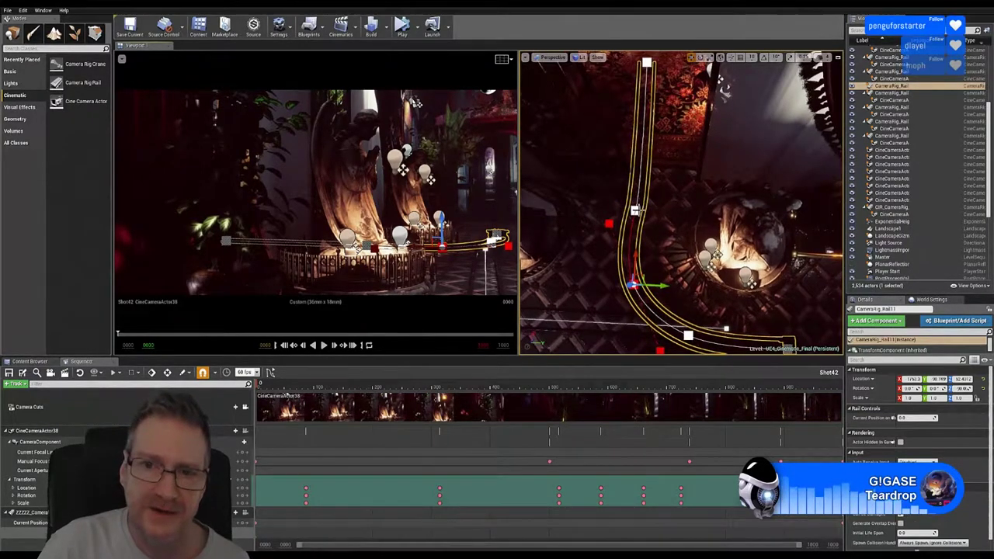
left_click(635, 211)
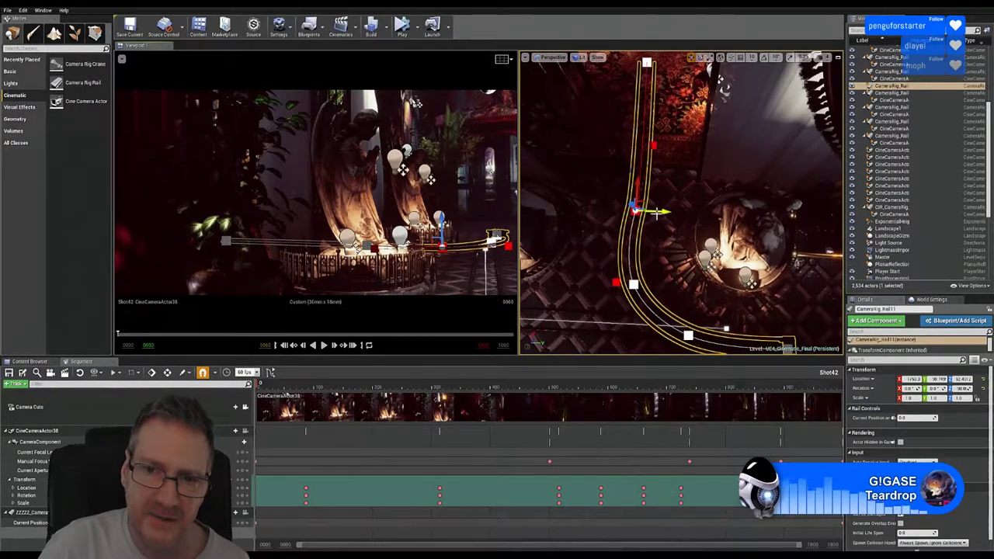
left_click_drag(657, 212, 648, 211)
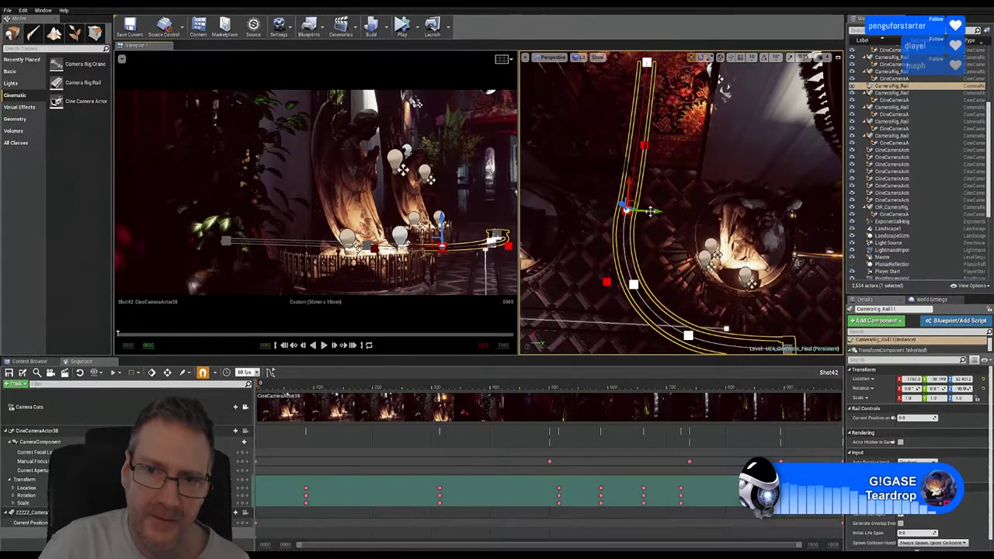
right_click_drag(647, 211, 648, 88)
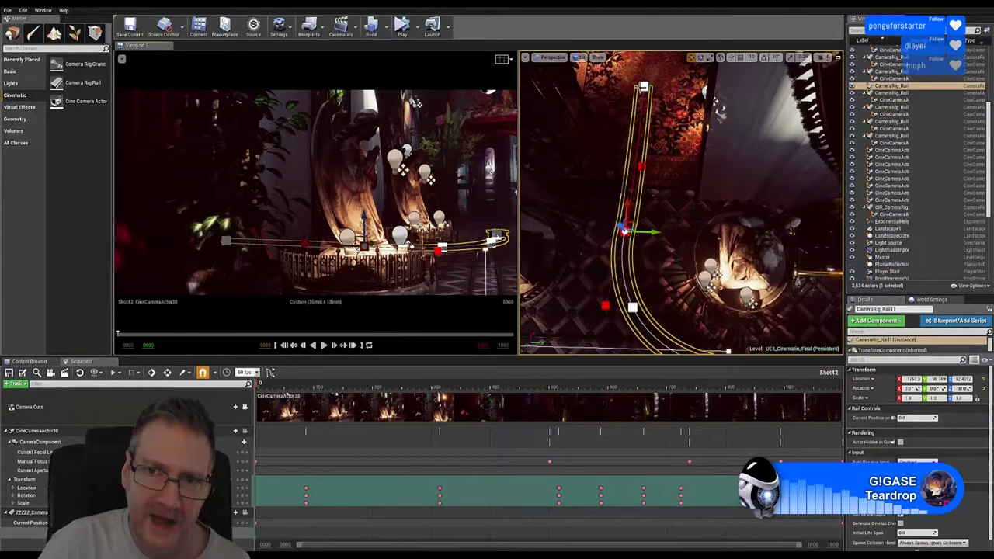
left_click(644, 86)
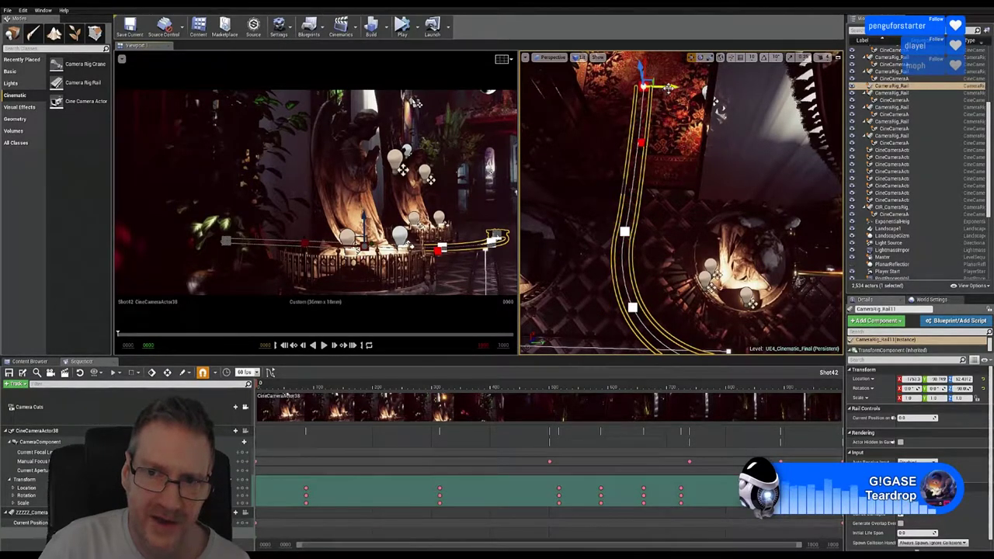
left_click_drag(668, 88, 660, 88)
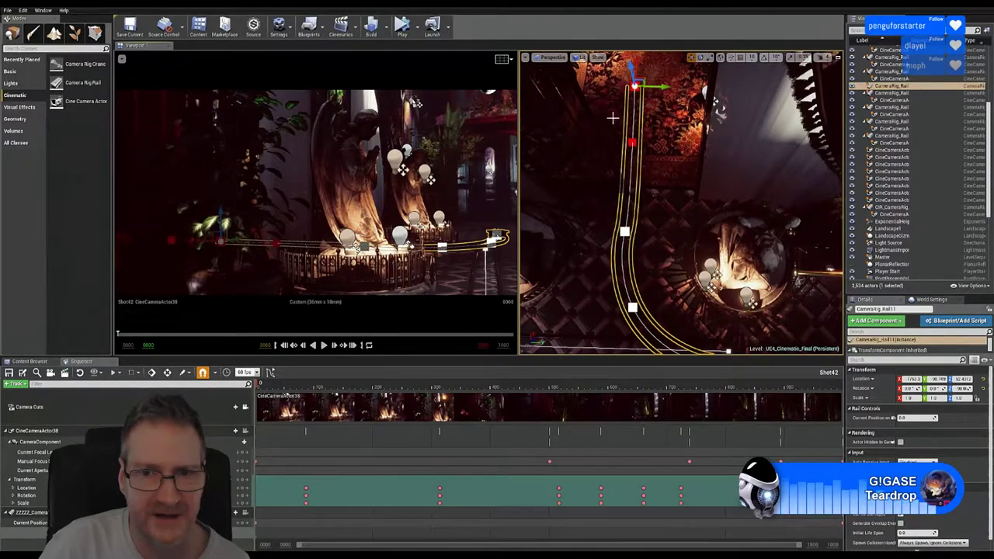
- Nudge the lower spline point and rotate the rail about -1.33°
left_click(626, 231)
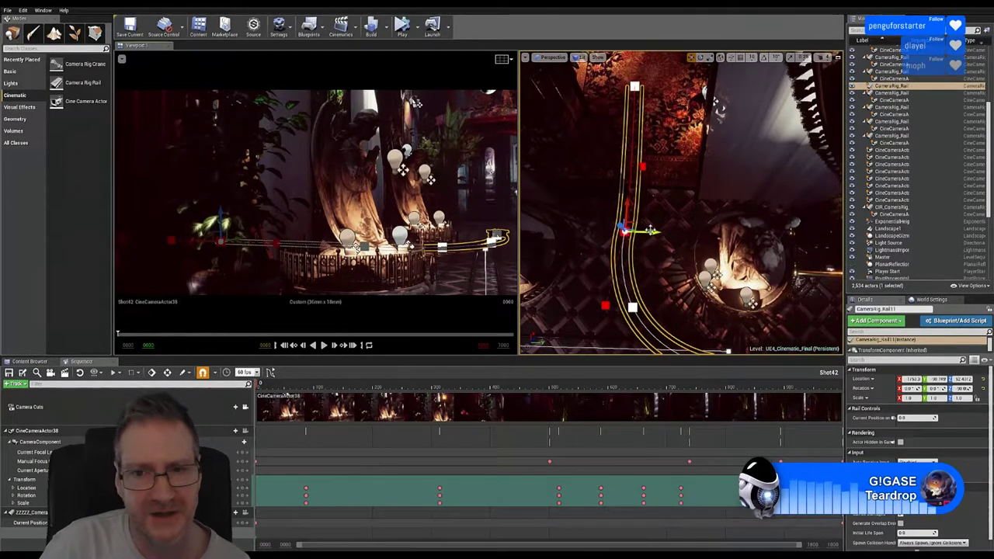
left_click_drag(651, 231, 650, 231)
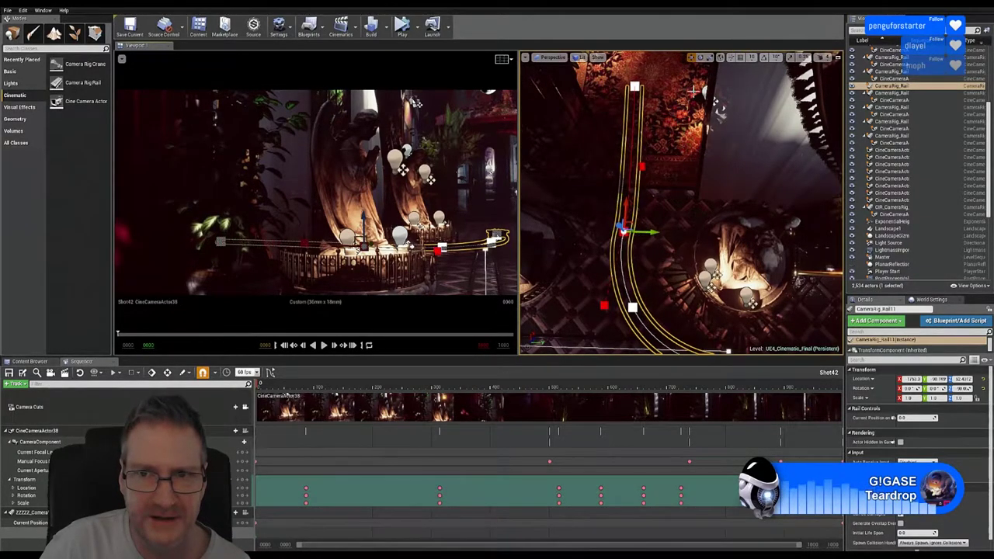
left_click(701, 58)
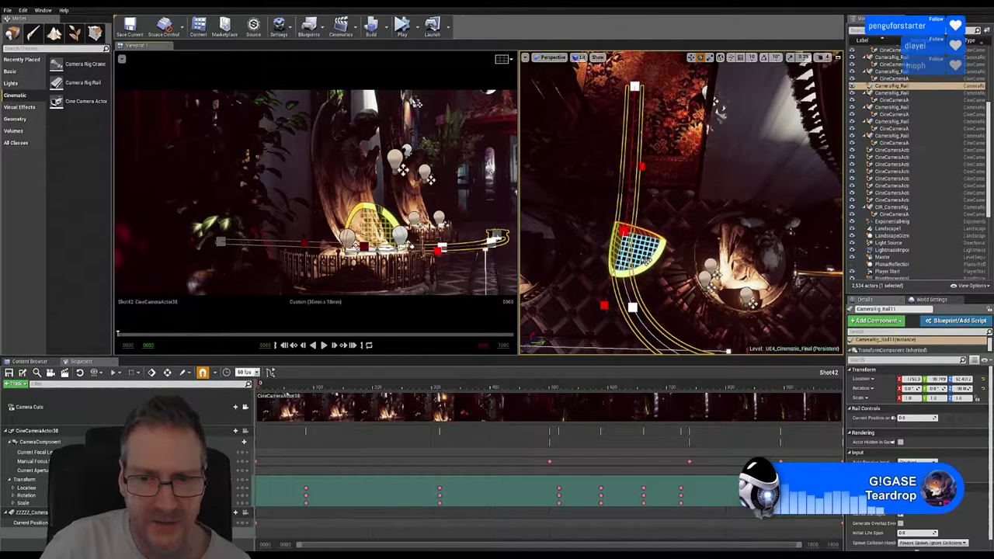
left_click_drag(651, 261, 645, 265)
left_click(690, 57)
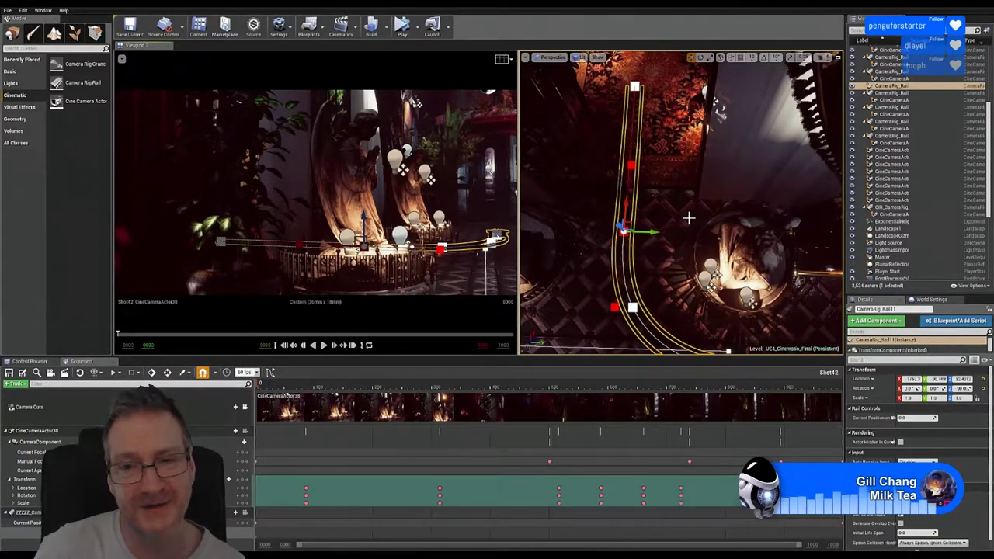
- Pull the rail's end spline point inward to shorten the rail
mouse_move(683, 195)
right_mouse_down()
mouse_move(750, 166)
mouse_move(675, 195)
right_mouse_up()
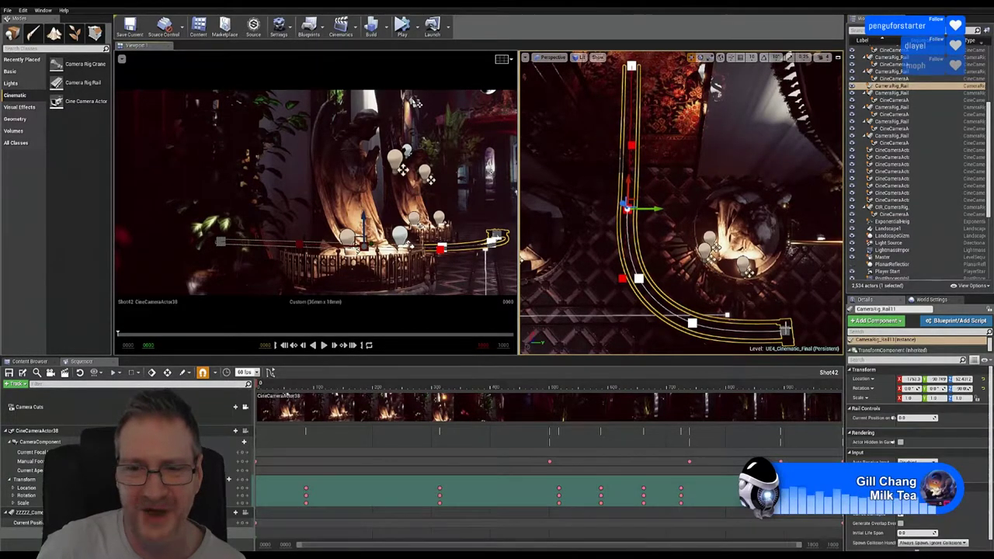
left_click(785, 330)
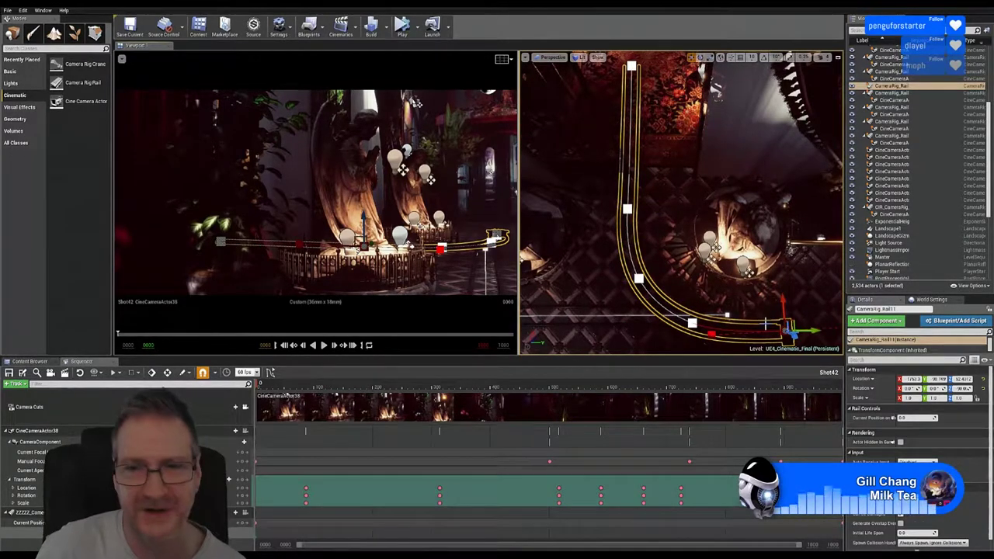
mouse_move(765, 325)
left_mouse_down()
mouse_move(750, 326)
mouse_move(773, 330)
left_mouse_up()
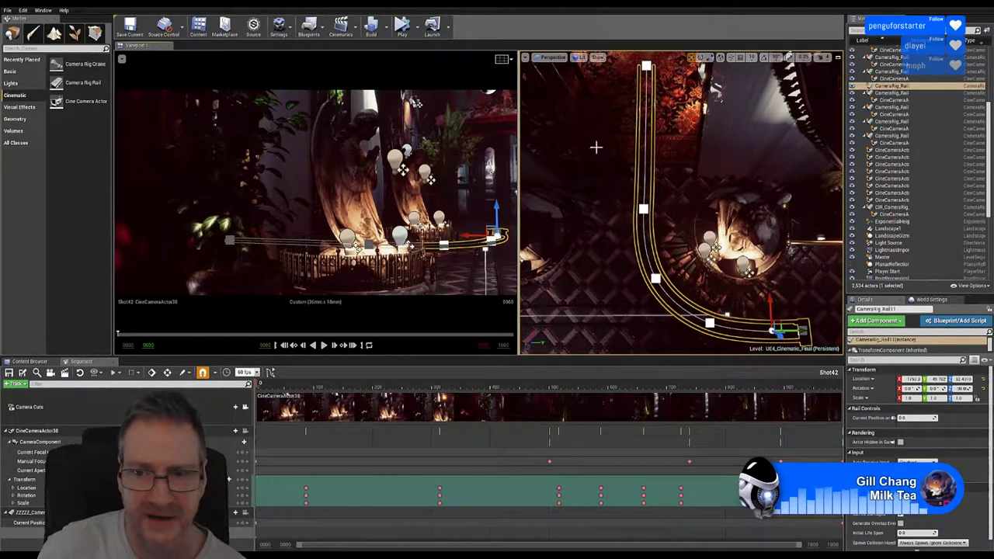
- Shift the whole camera rail further right toward the angel statues
left_click_drag(801, 334, 815, 331)
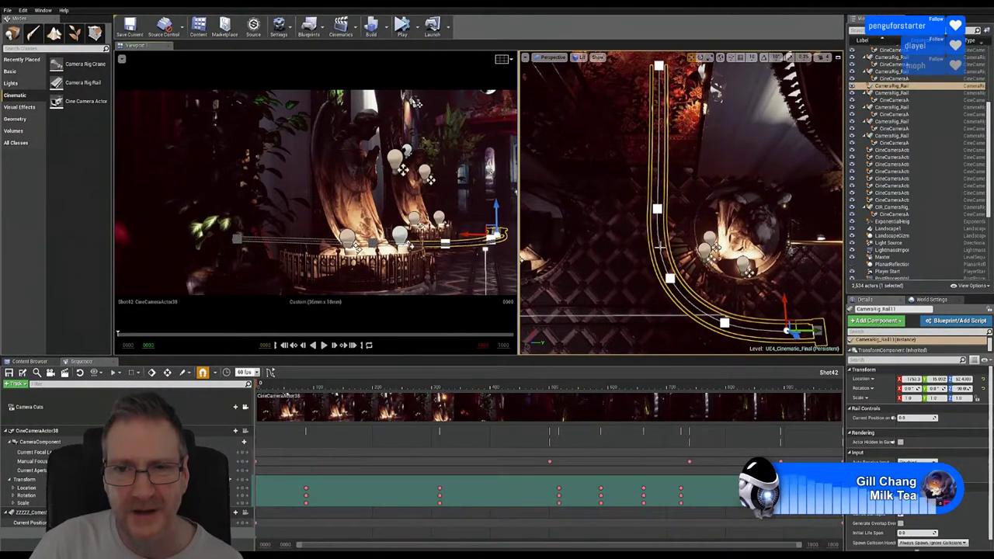
left_click_drag(661, 247, 748, 137)
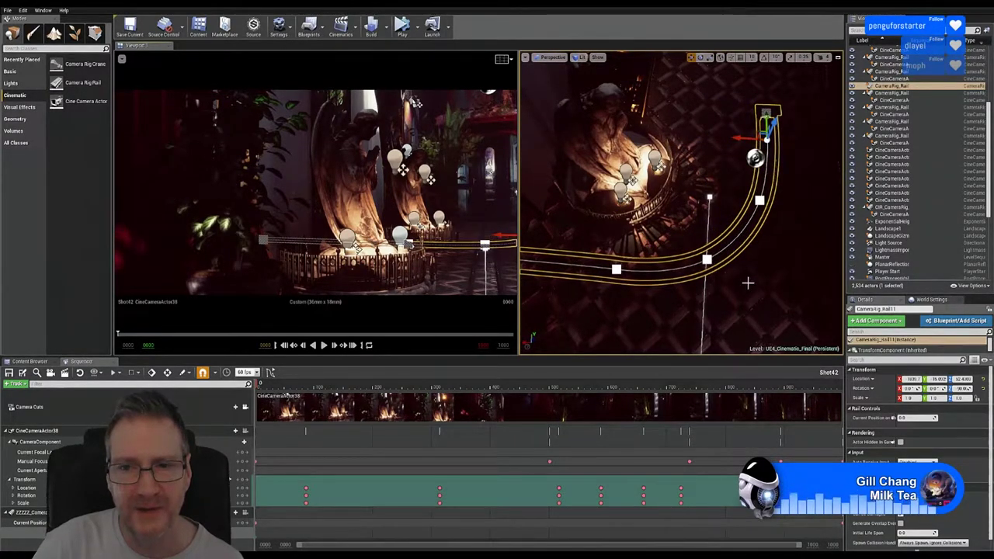
left_click_drag(751, 282, 669, 289)
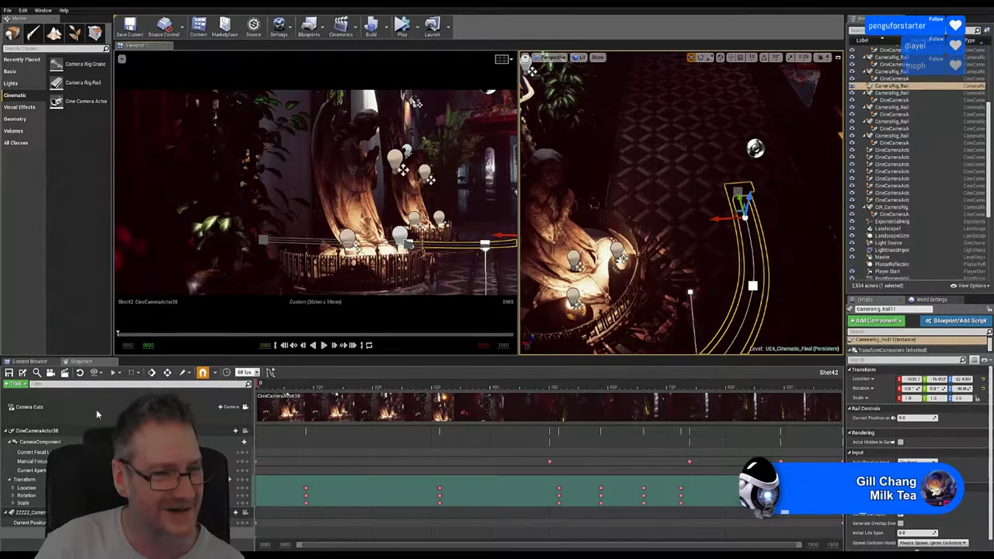
- Duplicate Empty_Shot in the Cinematics folder as Shot43 and open it in Sequencer
left_click(38, 362)
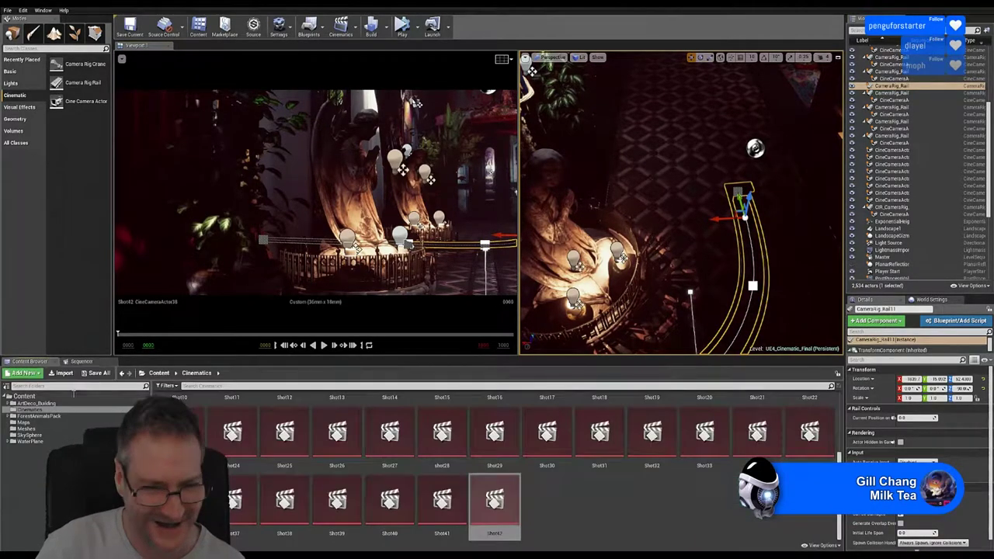
scroll(578, 482, "up", 3)
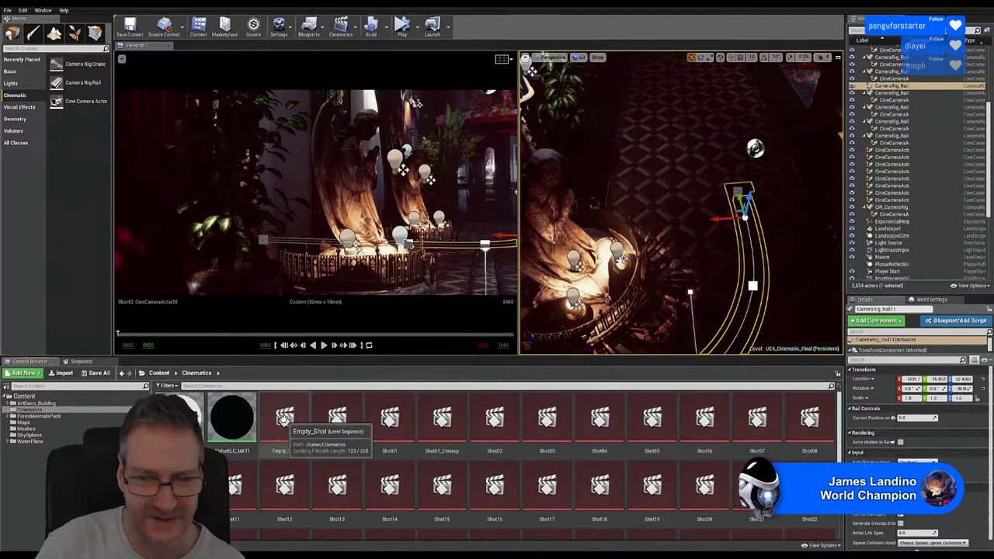
scroll(483, 427, "down", 1)
scroll(474, 463, "down", 1)
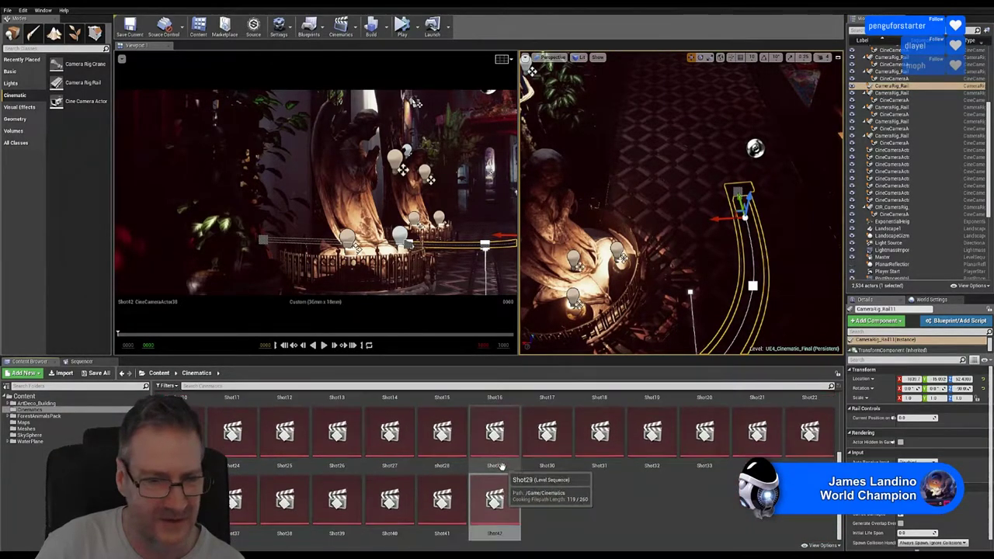
scroll(464, 463, "up", 2)
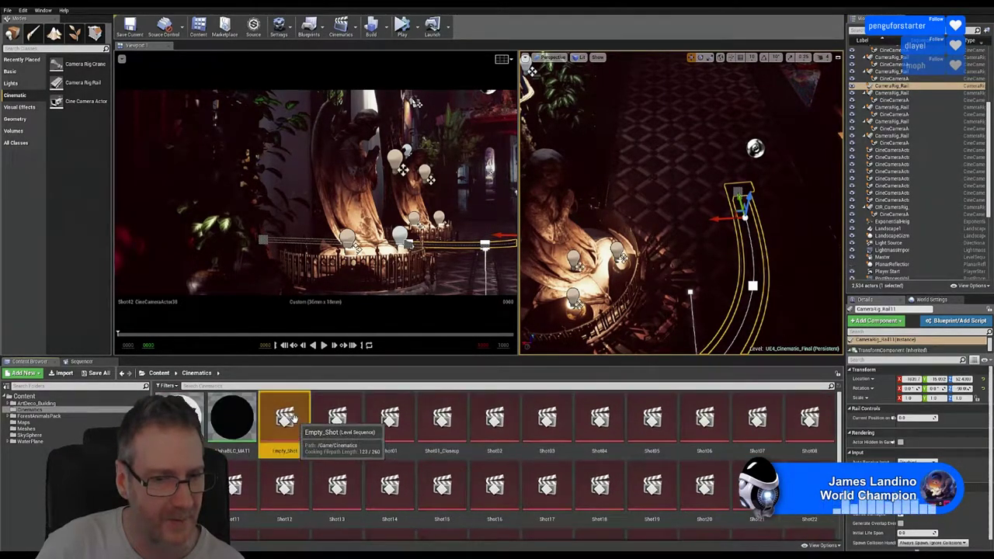
right_click(287, 419)
left_click(338, 298)
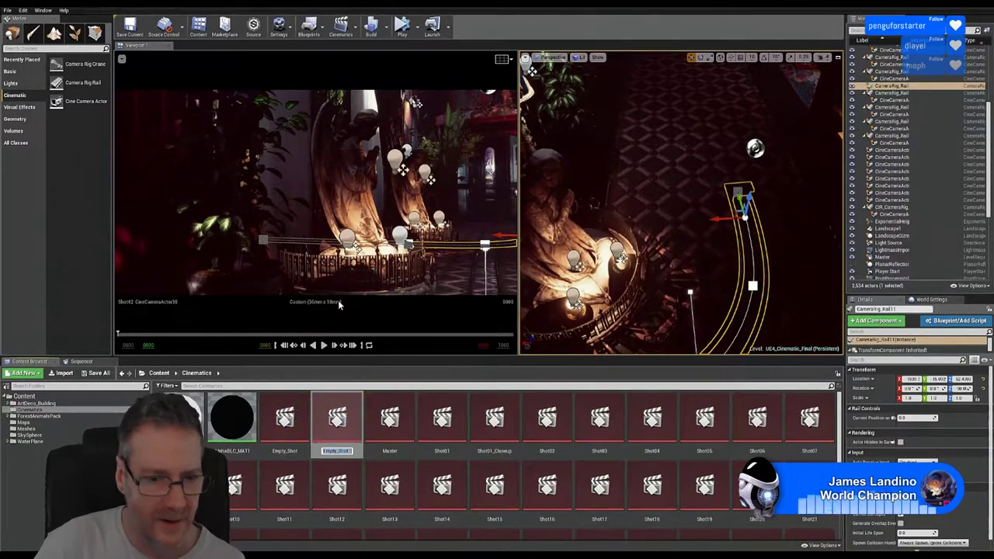
type("Shot")
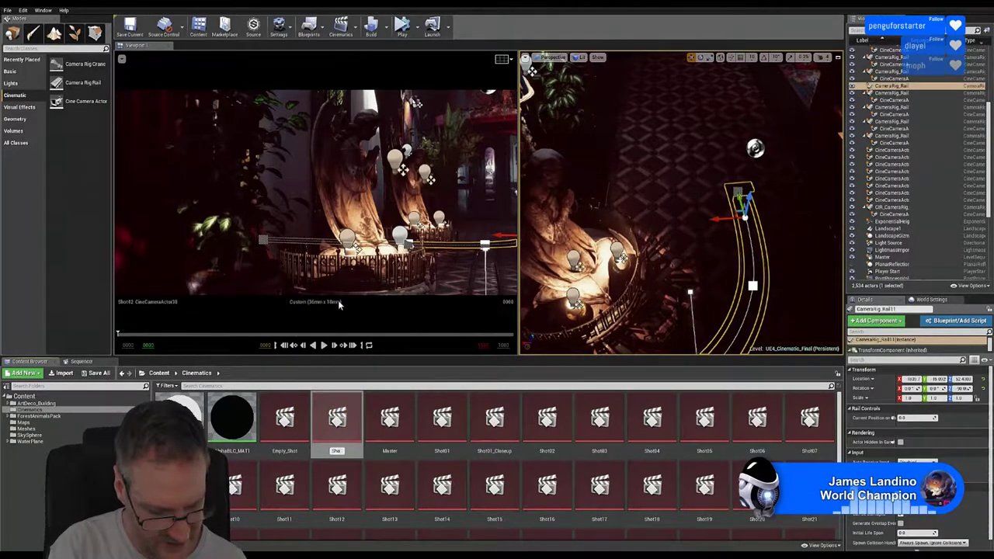
type("43")
key("Return")
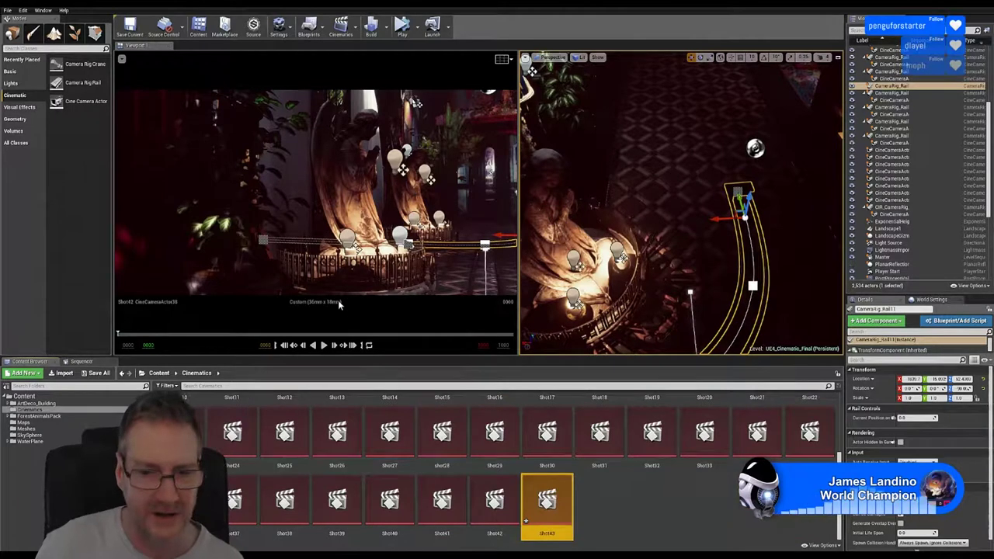
double_click(544, 501)
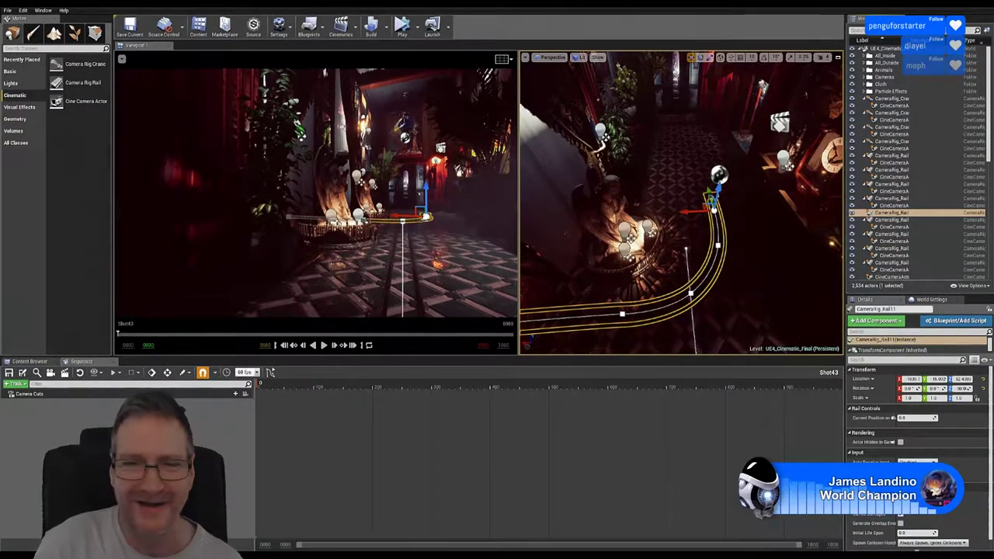
- Orbit the perspective view around the rail and statues, then show the cinematic viewport's Viewport Options
right_click_drag(683, 233, 683, 233)
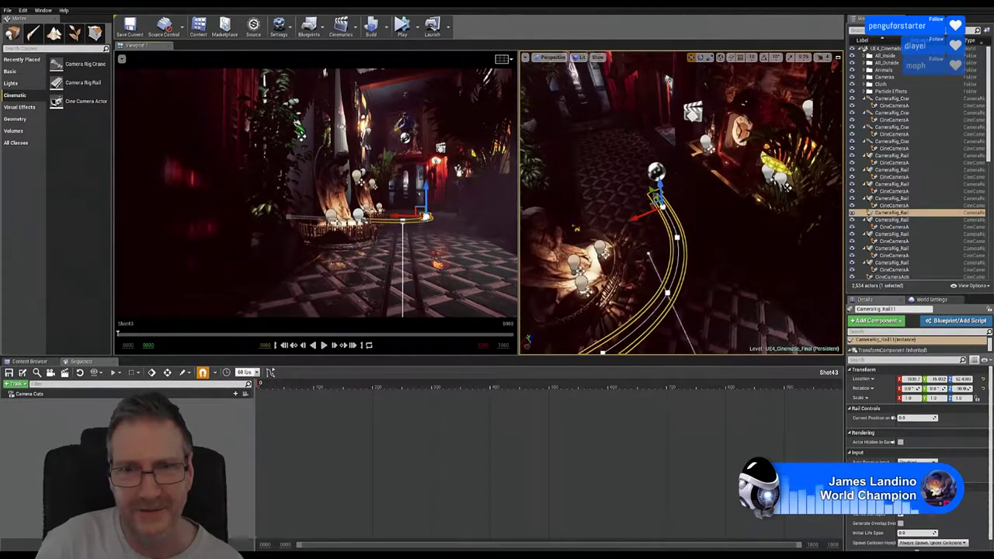
right_click_drag(706, 290, 725, 262)
right_click_drag(684, 233, 684, 233)
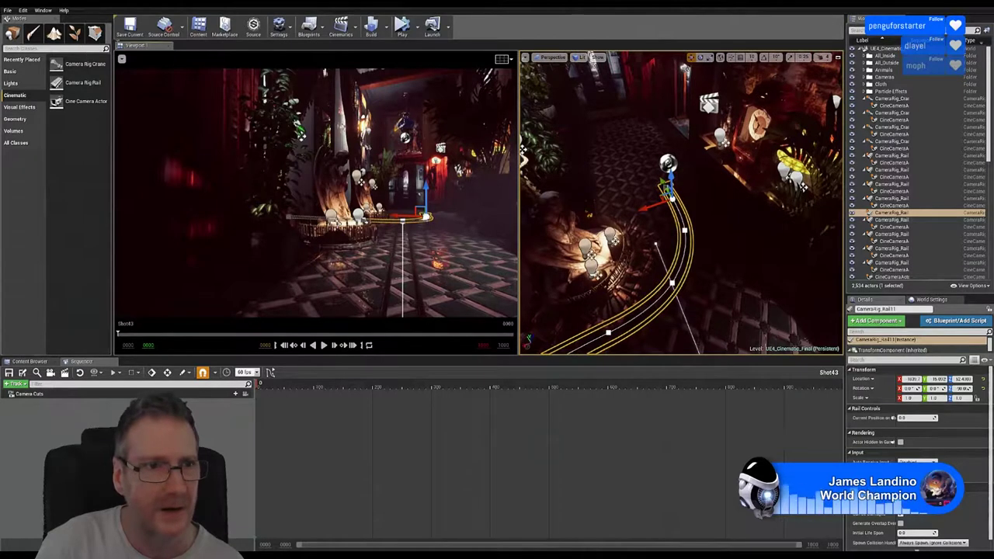
left_click(121, 59)
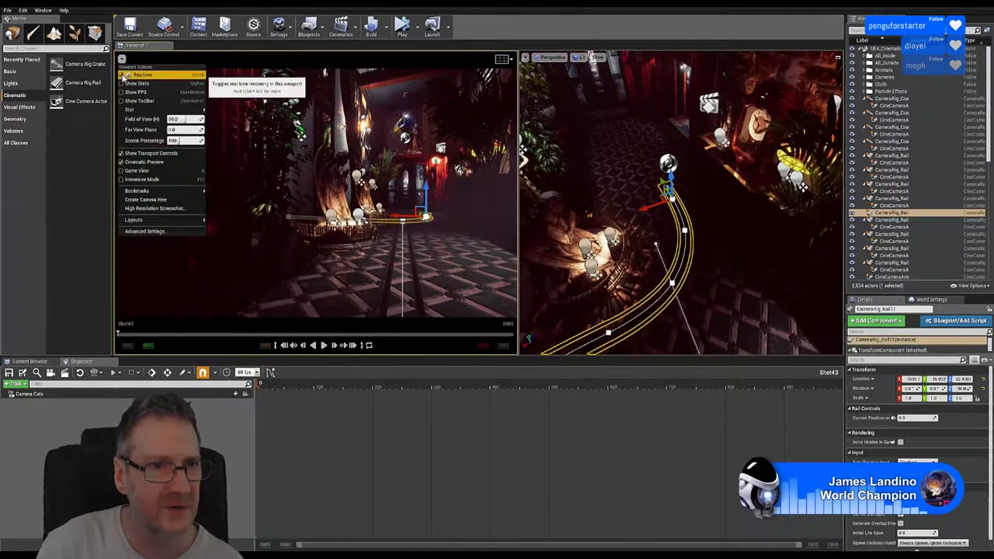
- Fly the perspective view over the rail and shift one spline point to bend its curve
left_click(525, 59)
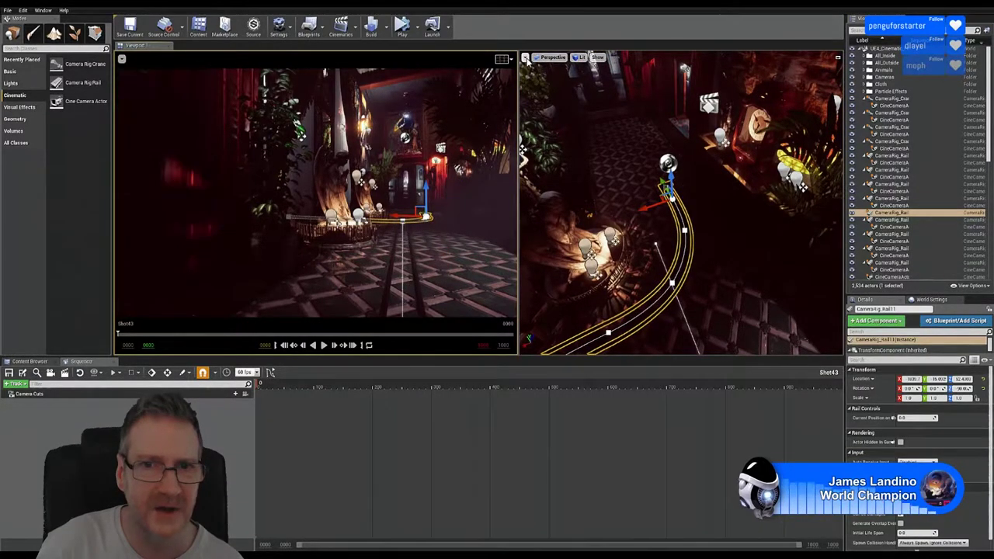
left_click(564, 32)
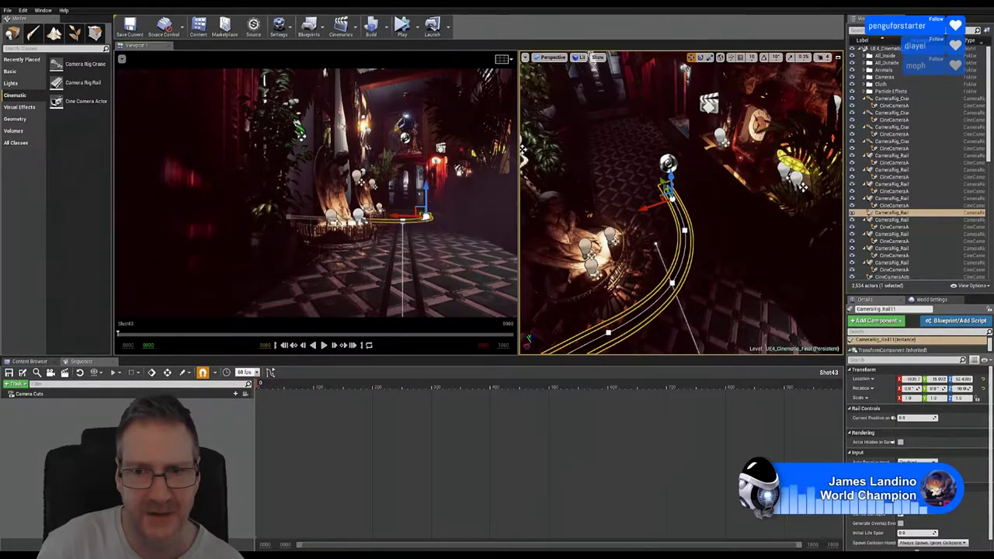
right_click_drag(683, 218, 683, 218)
right_click_drag(653, 152, 653, 152)
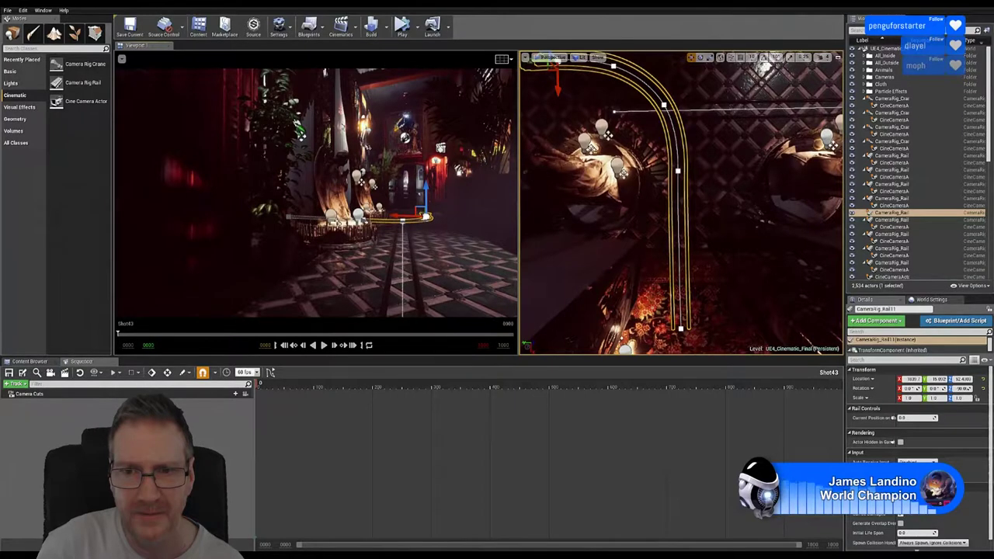
left_click(678, 170)
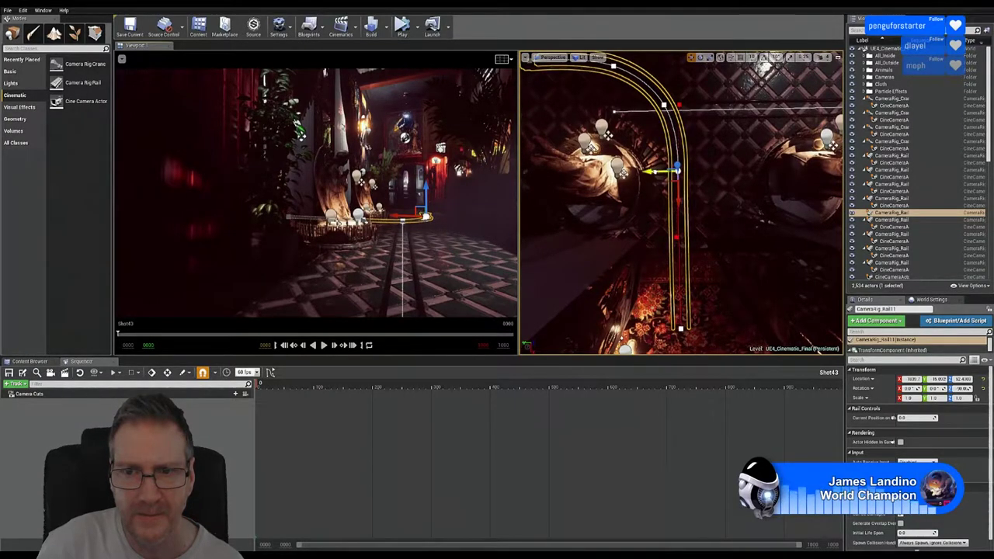
left_click_drag(678, 167, 677, 166)
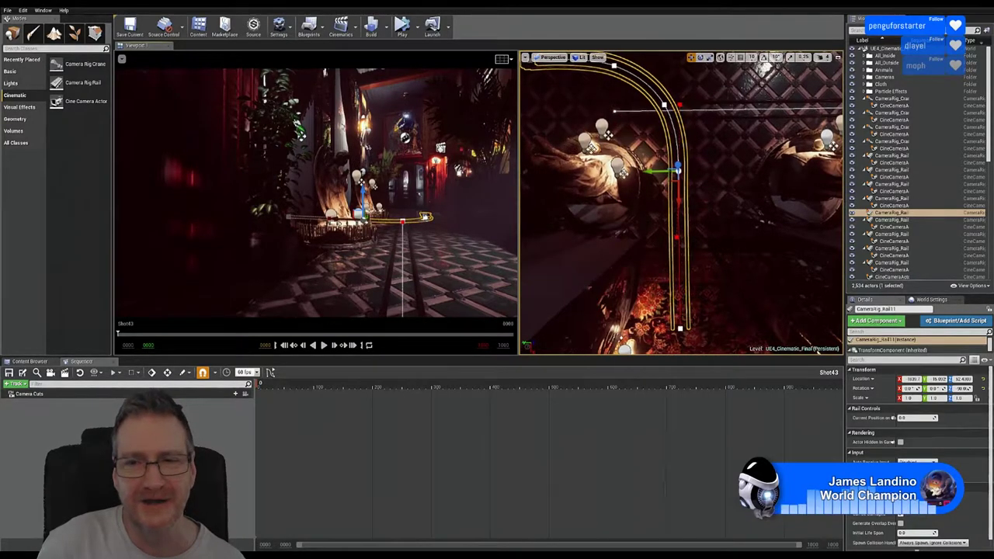
- Move the view alongside the rail and select another of its spline points
right_click_drag(682, 233, 653, 241)
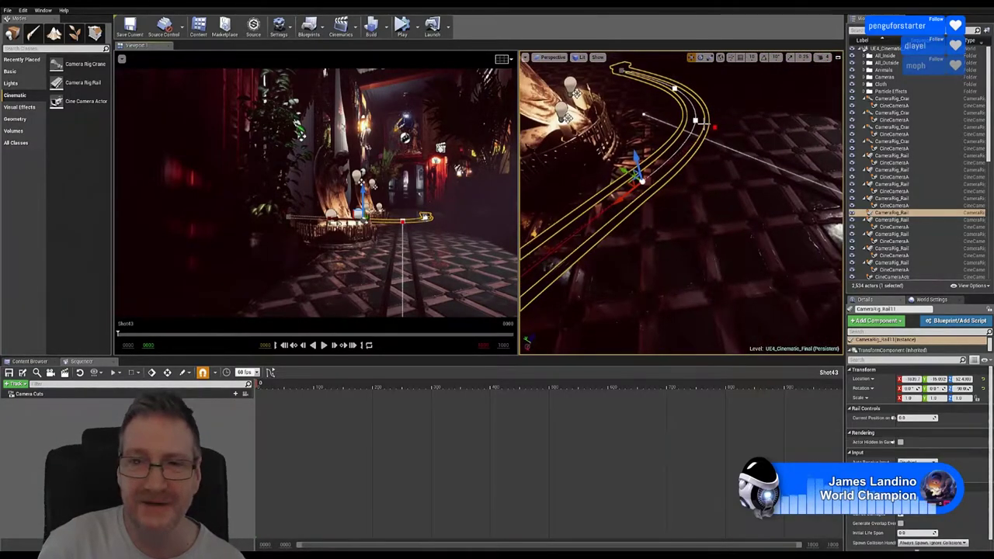
left_click(695, 120)
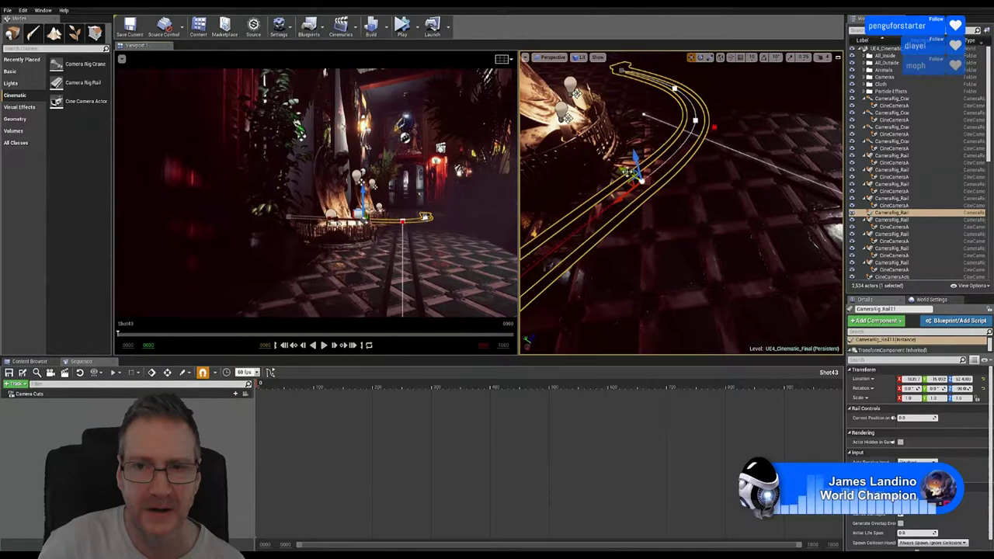
right_click_drag(654, 242, 659, 211)
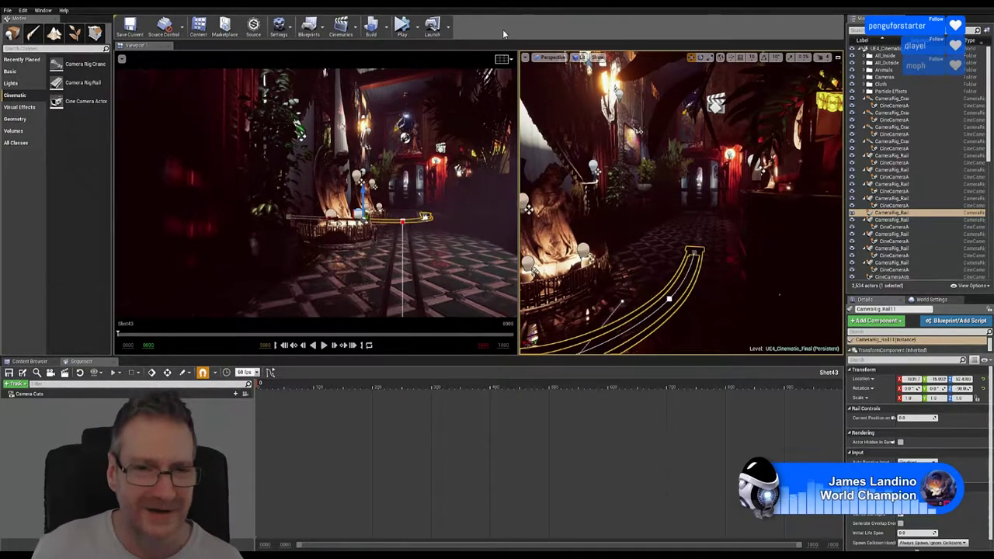
right_click_drag(632, 237, 632, 238)
right_click_drag(711, 188, 712, 188)
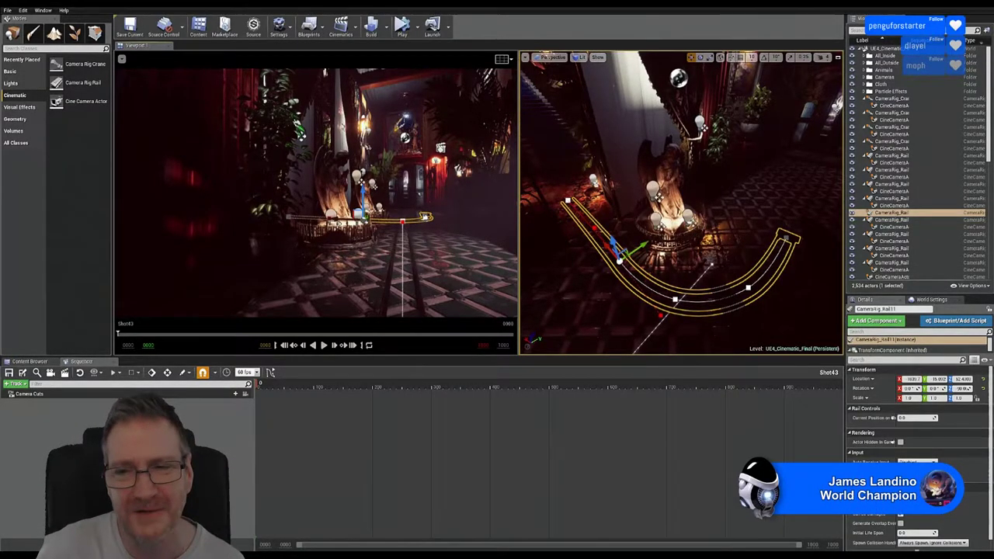
right_click_drag(745, 237, 615, 82)
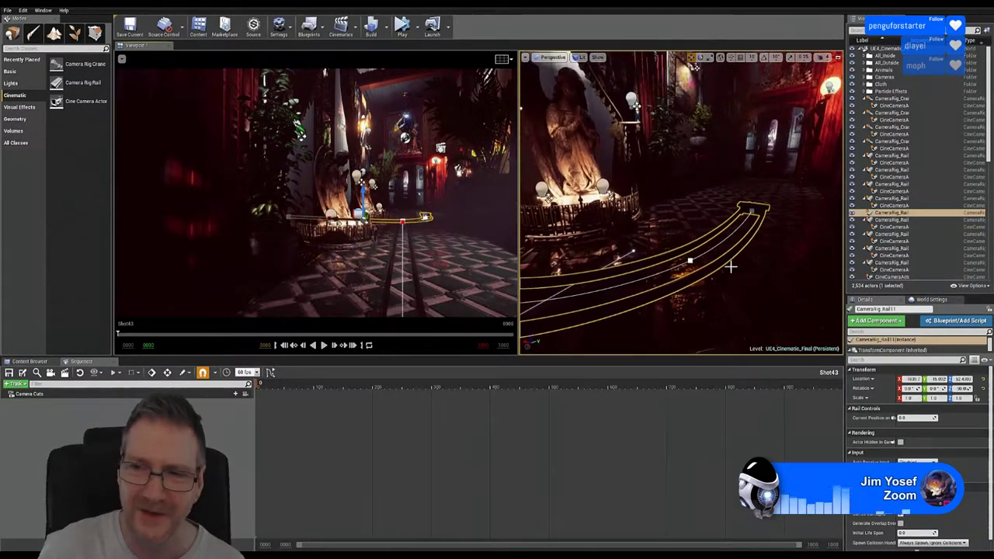
- Frame the CameraRig_Rail from the World Outliner and rename it, entering Shot43Camera
double_click(884, 213)
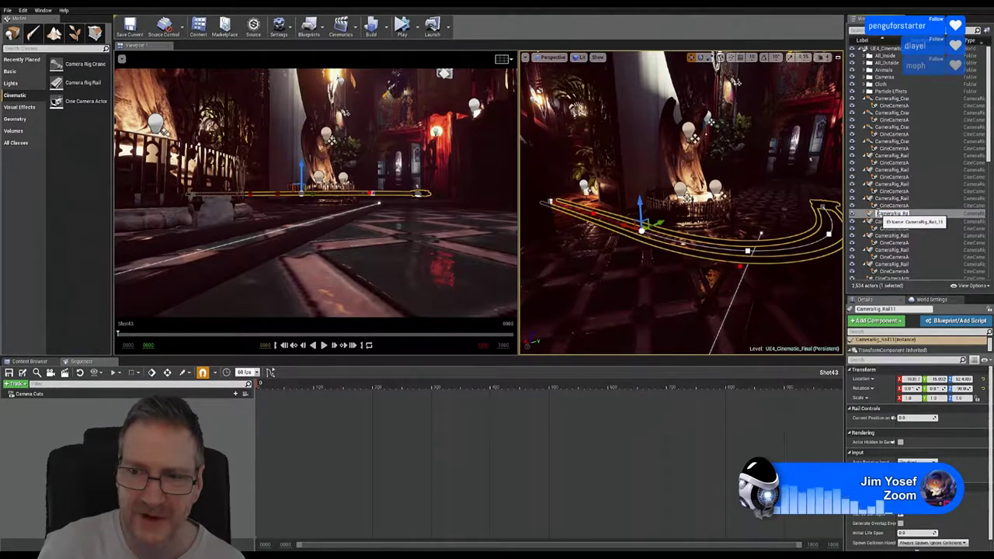
left_click(877, 214)
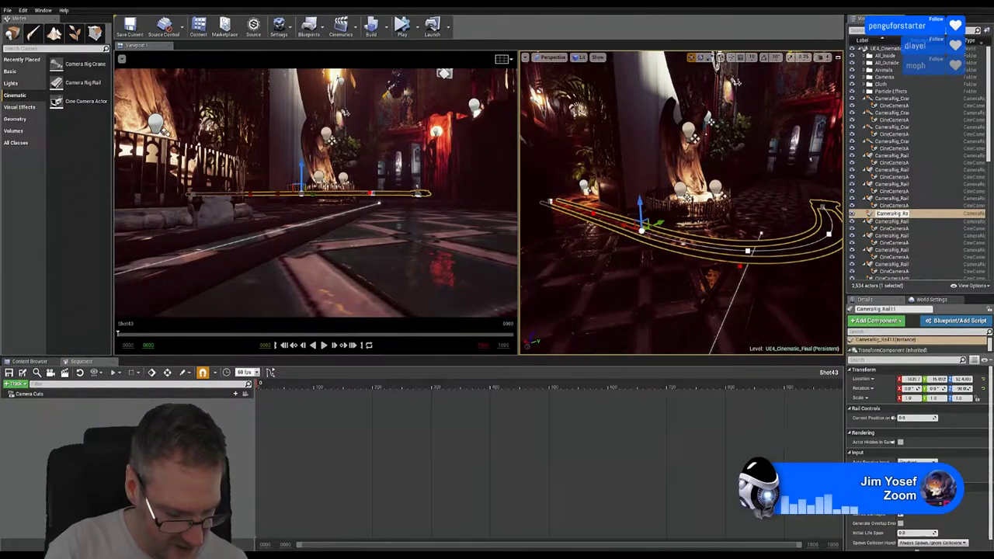
type("Shot43Camera")
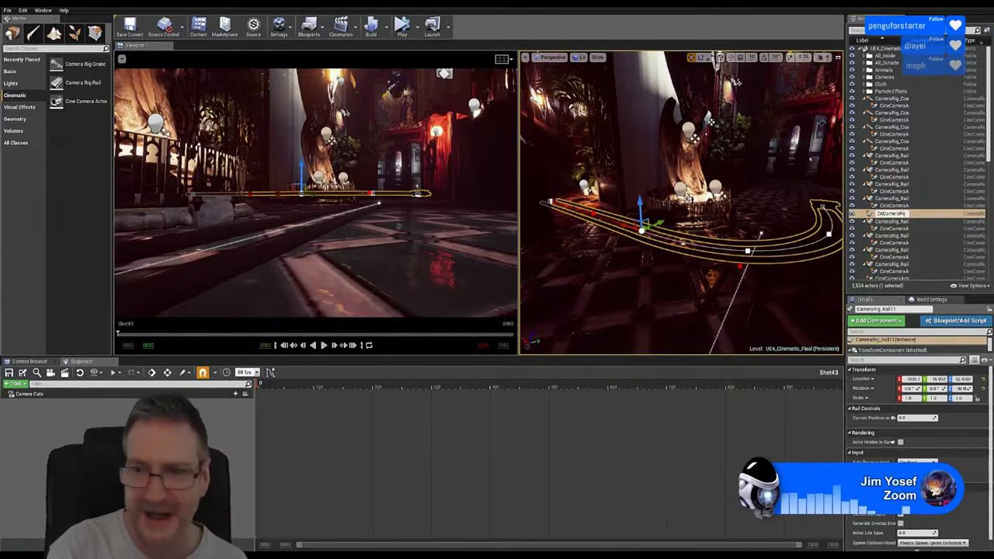
key("Return")
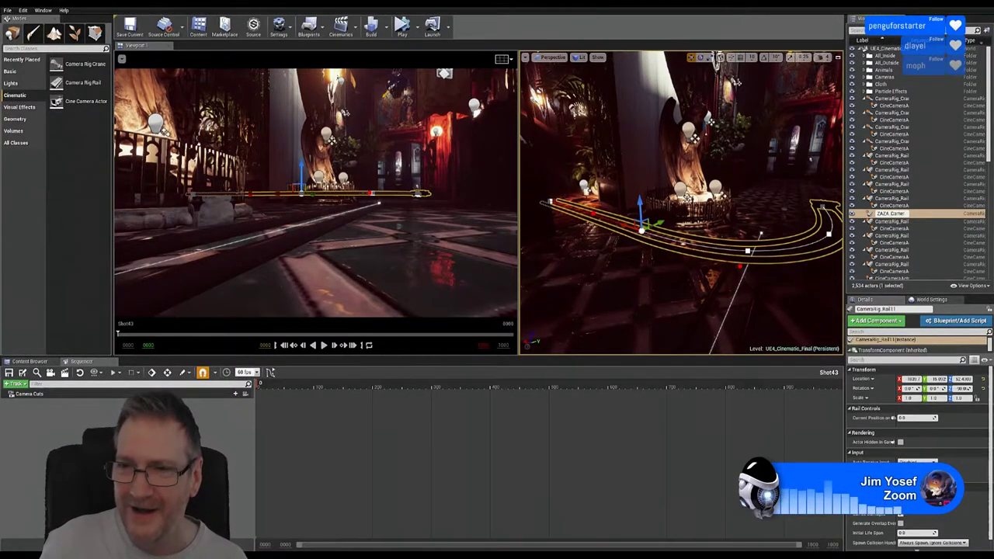
scroll(921, 260, "down", 15)
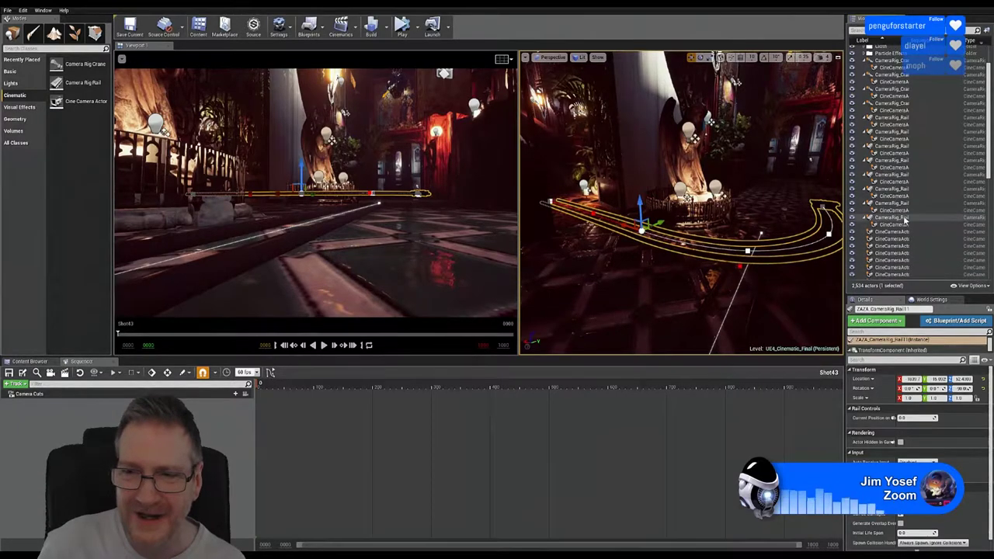
scroll(918, 222, "down", 2)
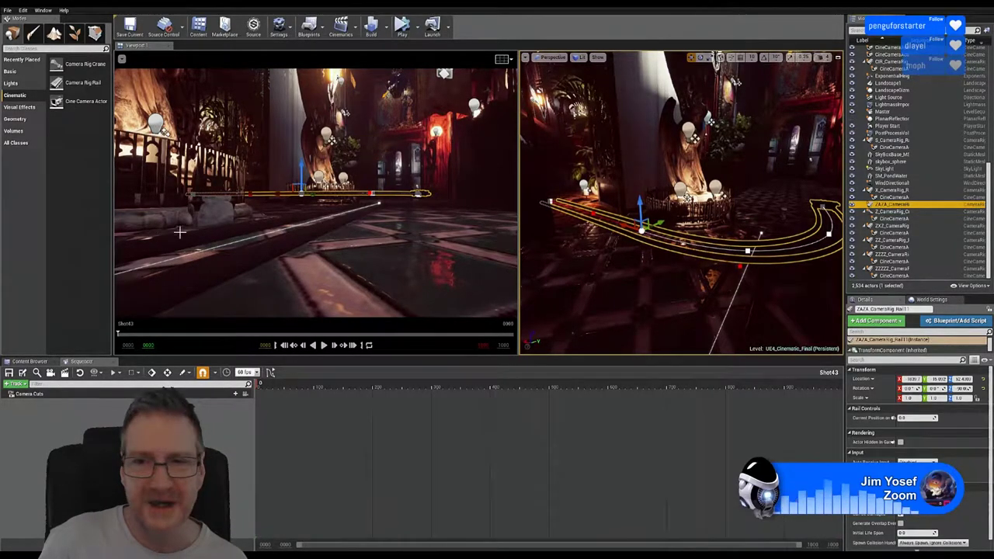
- Place a new Cine Camera Actor (CineCameraActor36) beside the camera rig rail near the statue
right_click_drag(625, 289, 699, 288)
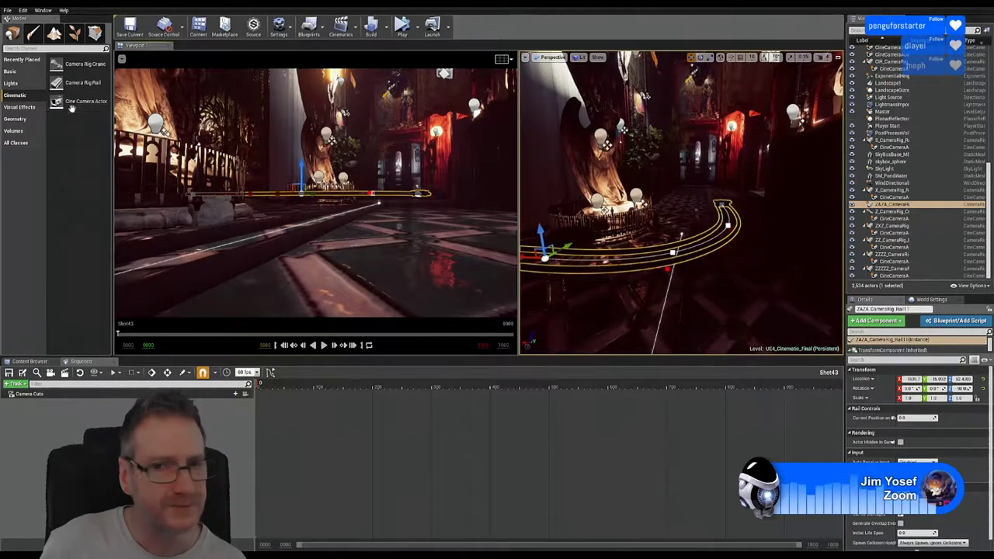
left_click_drag(76, 83, 712, 171)
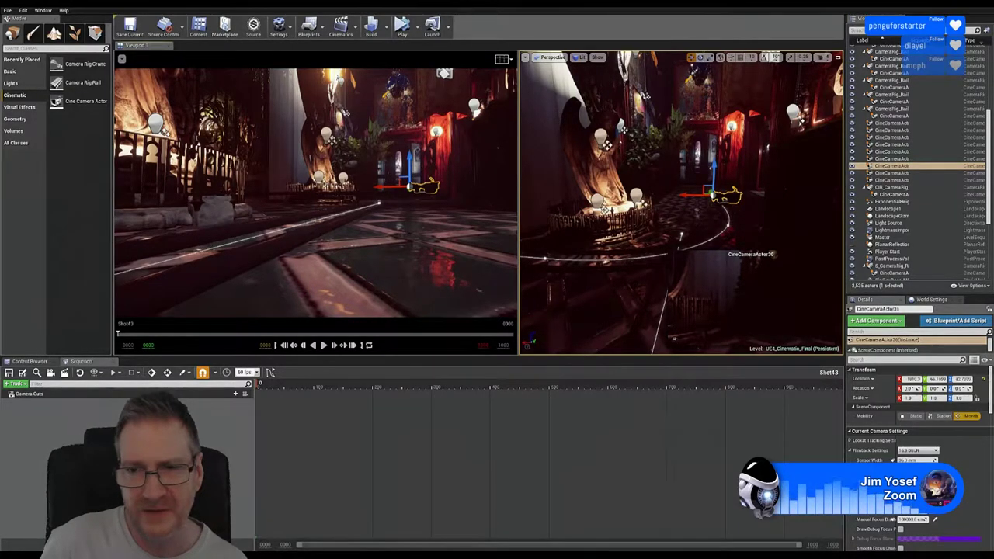
- Raise CineCameraActor36 a little, then nudge it slightly along X beside the curved rail
right_click_drag(619, 208, 661, 233)
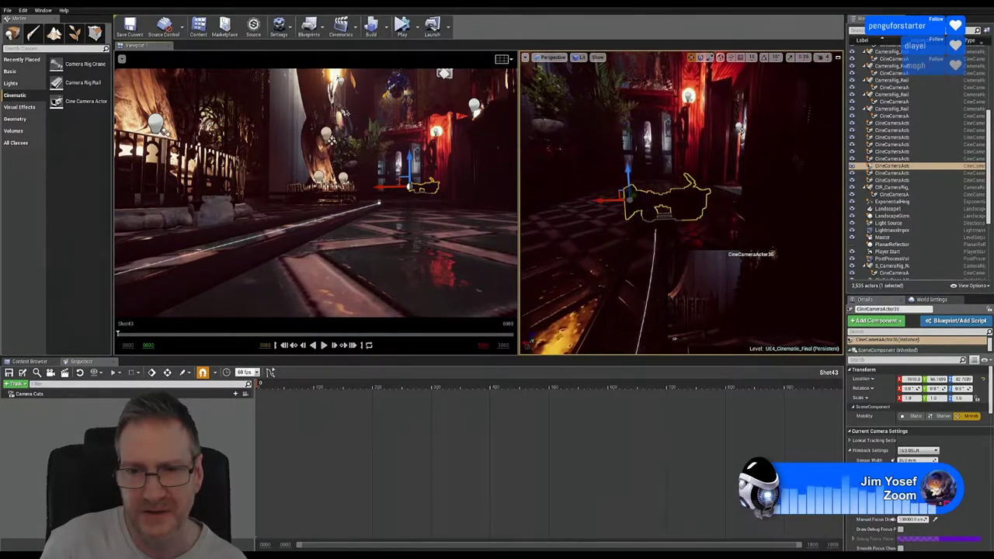
left_click_drag(626, 172, 588, 205)
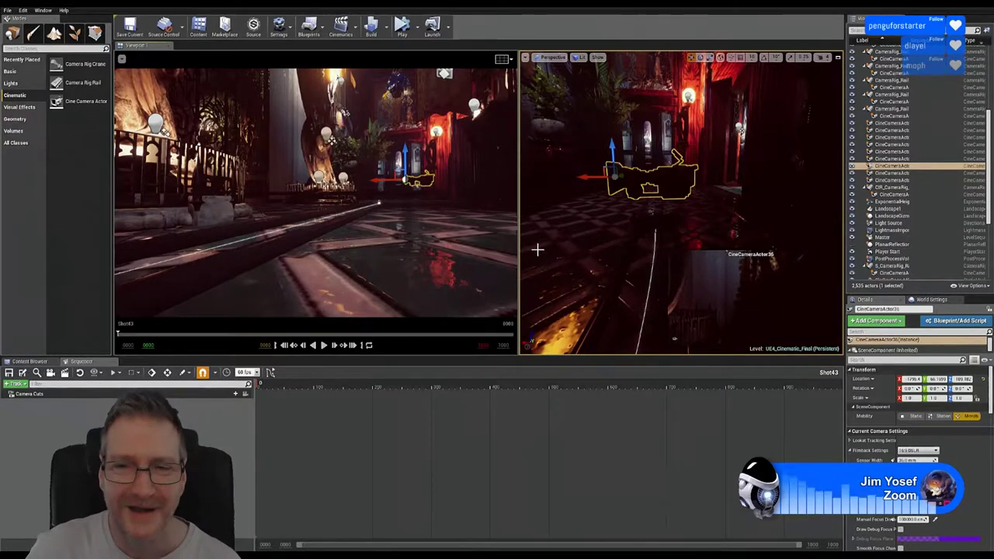
right_click_drag(674, 338, 674, 339)
right_click_drag(648, 178, 647, 178)
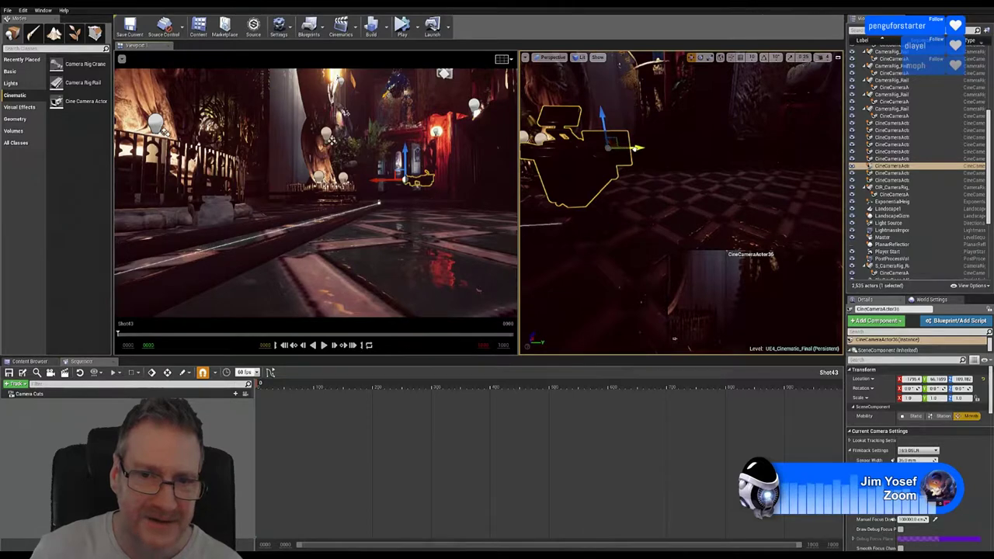
right_click_drag(674, 338, 674, 339)
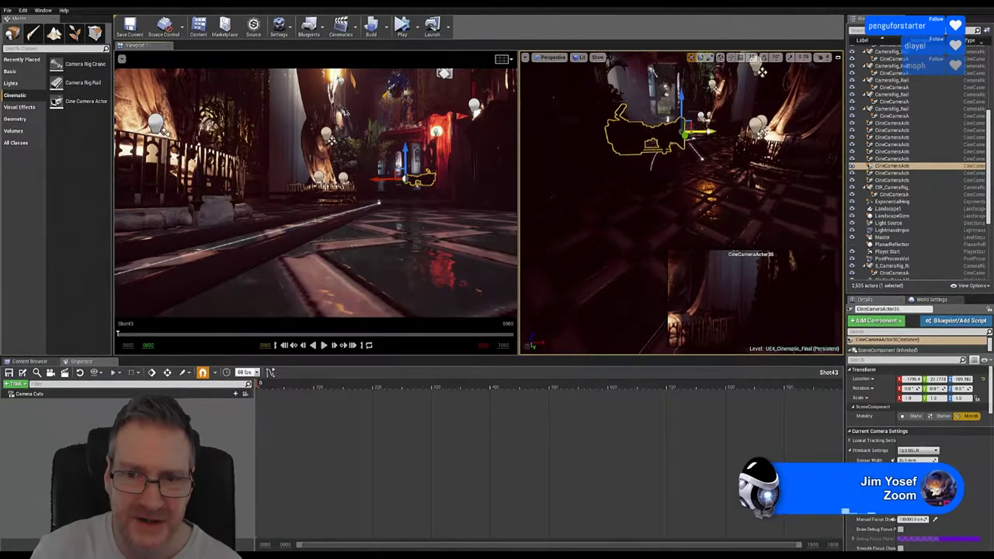
right_click_drag(659, 226, 658, 226)
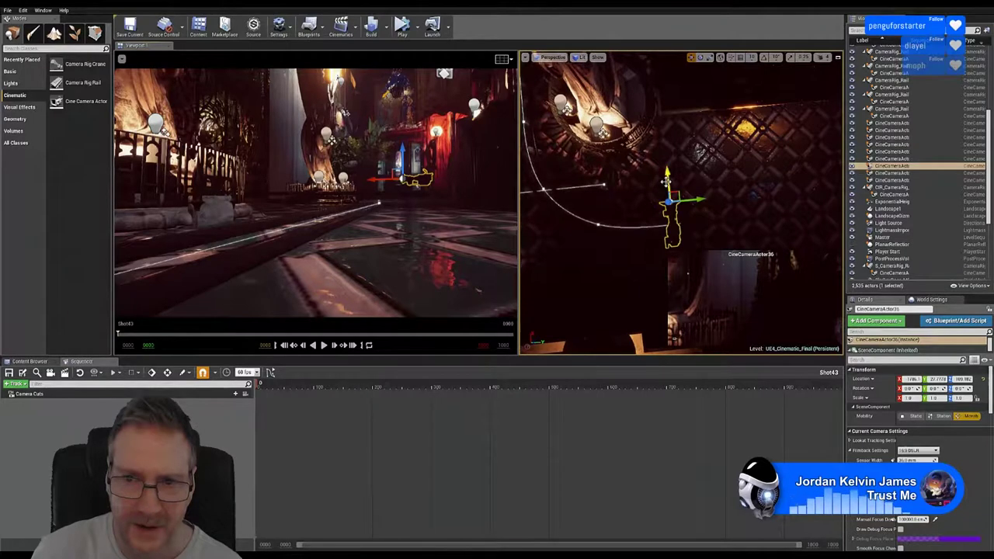
left_click_drag(665, 181, 658, 220)
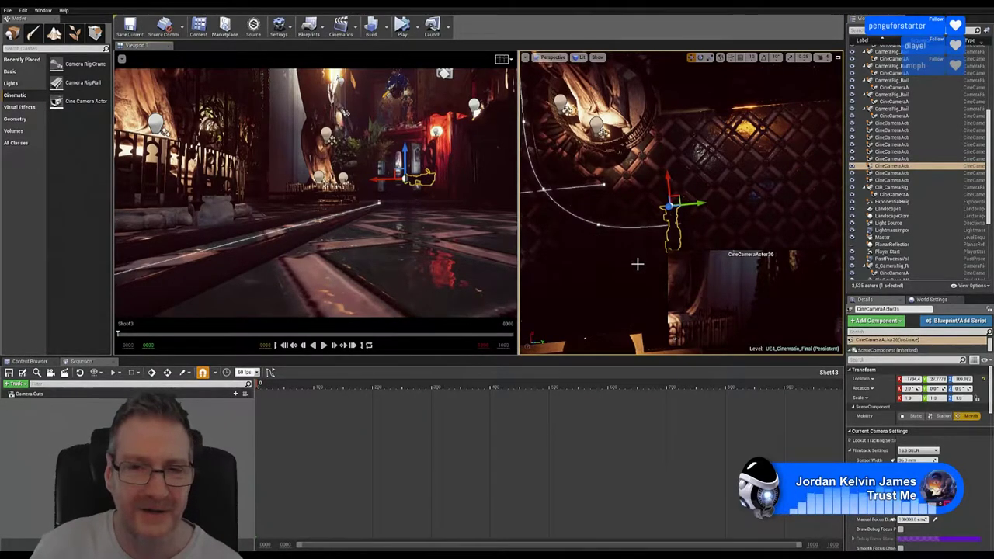
right_click_drag(614, 213, 627, 257)
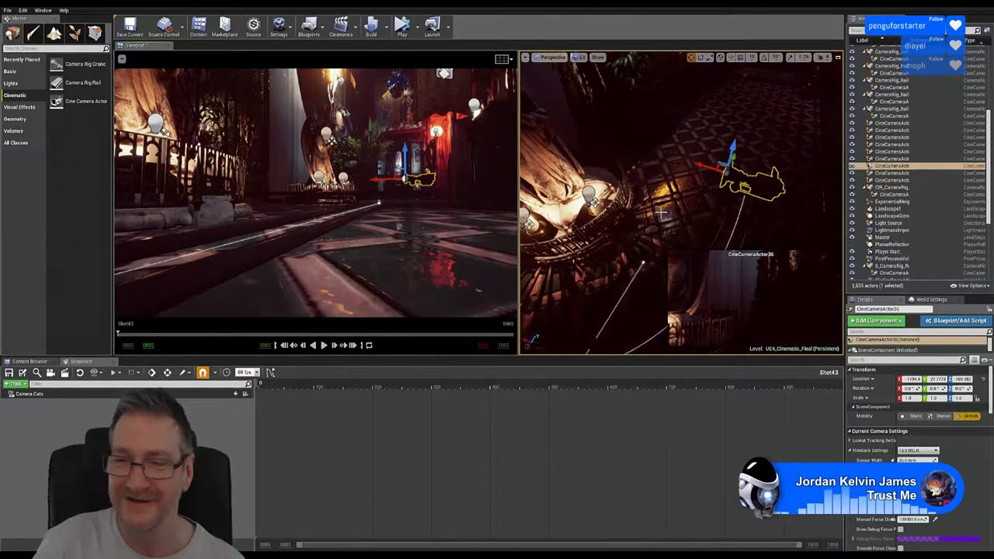
- Orbit the viewport around CineCameraActor36 and its curved rail, and scroll the World Outliner down
right_click_drag(621, 188, 621, 188)
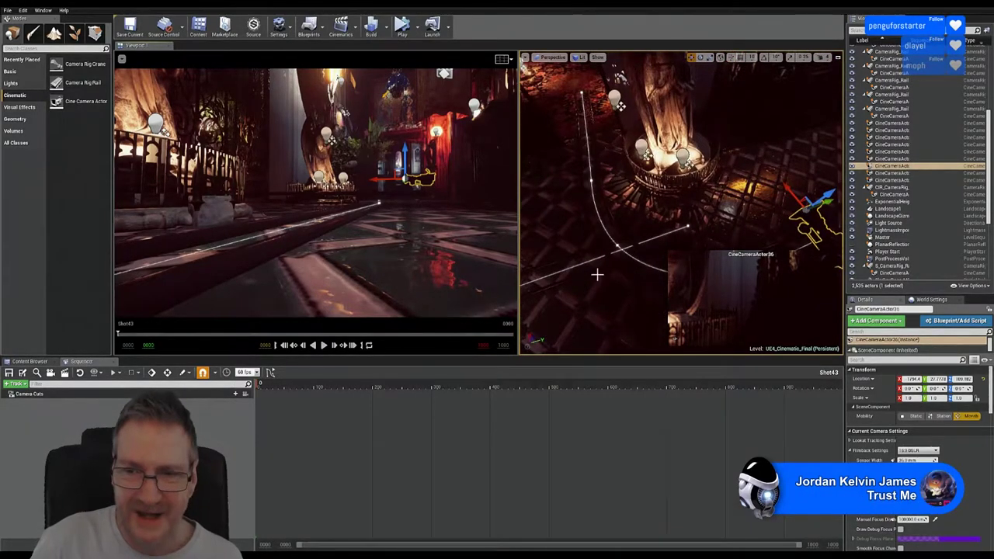
right_click_drag(790, 88, 790, 88)
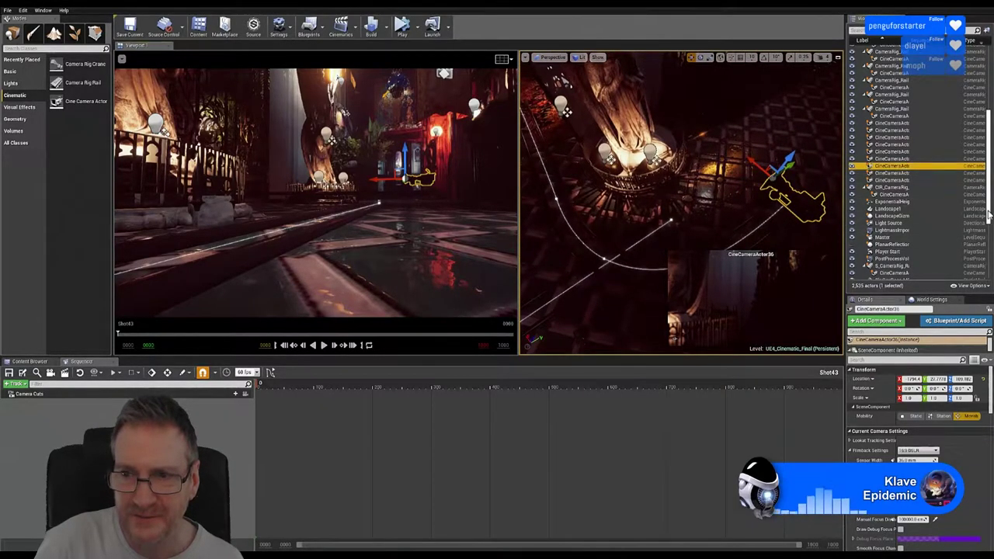
left_click_drag(989, 209, 992, 250)
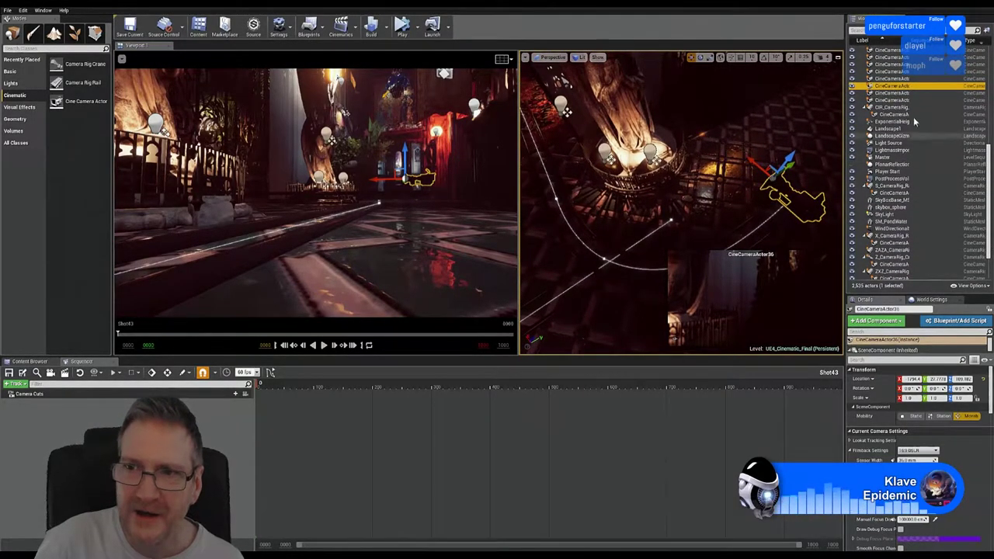
- Parent CineCameraActor36 to ZAZA_CameraRig_Rail11 in the World Outliner, then select both the rail and camera
left_click_drag(895, 88, 887, 259)
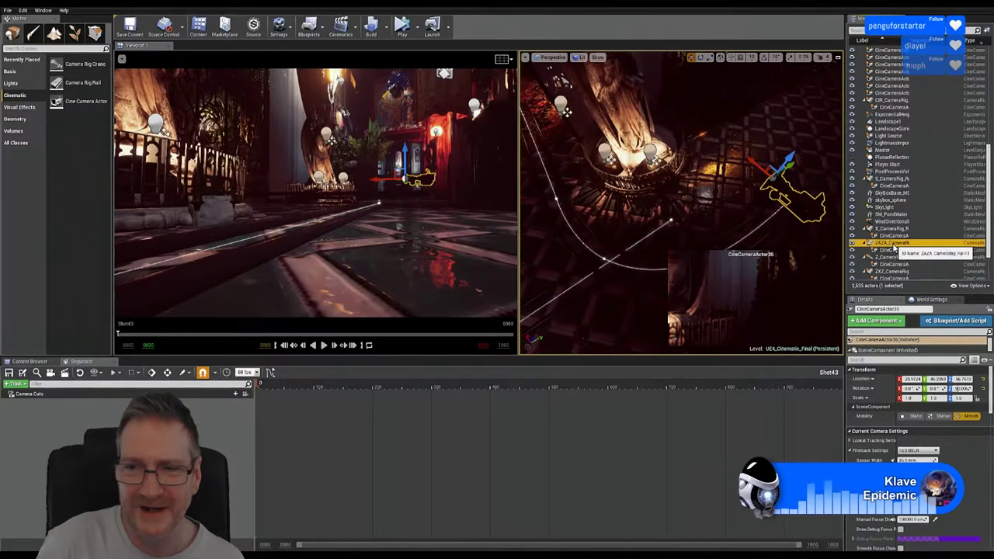
left_click(897, 243)
left_click(897, 251, "ctrl")
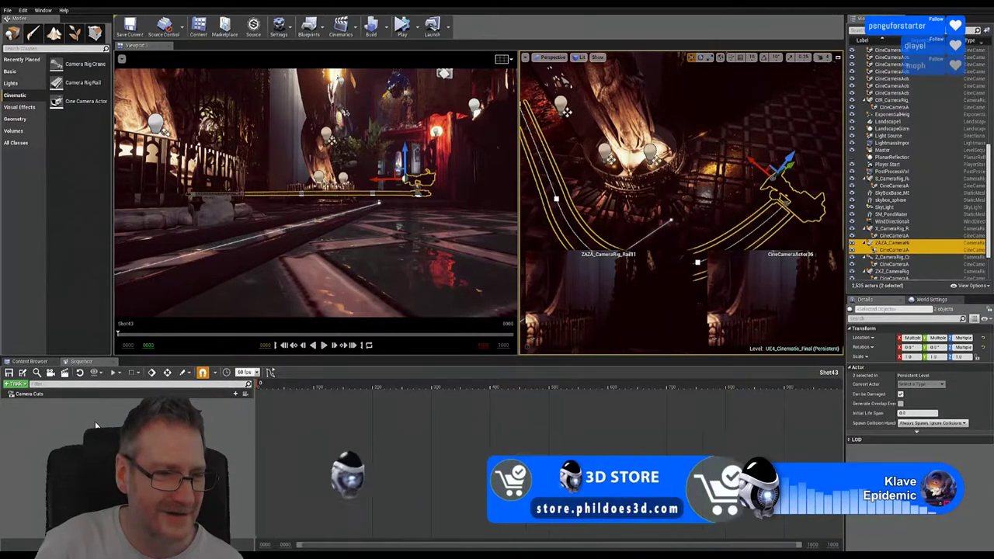
- Add the selected rail and CineCameraActor36 to Shot43 as tracks via Actor To Sequencer
left_click(23, 386)
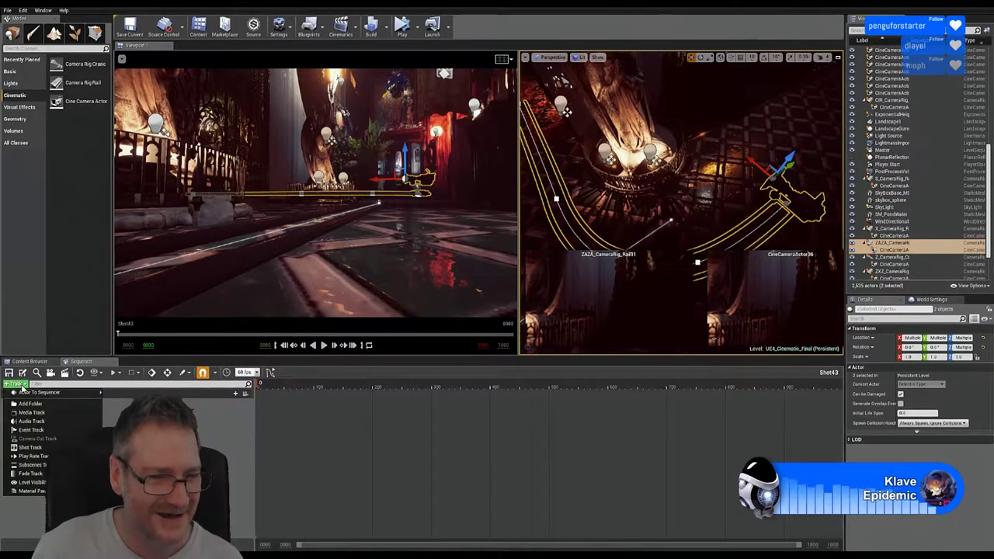
mouse_move(38, 396)
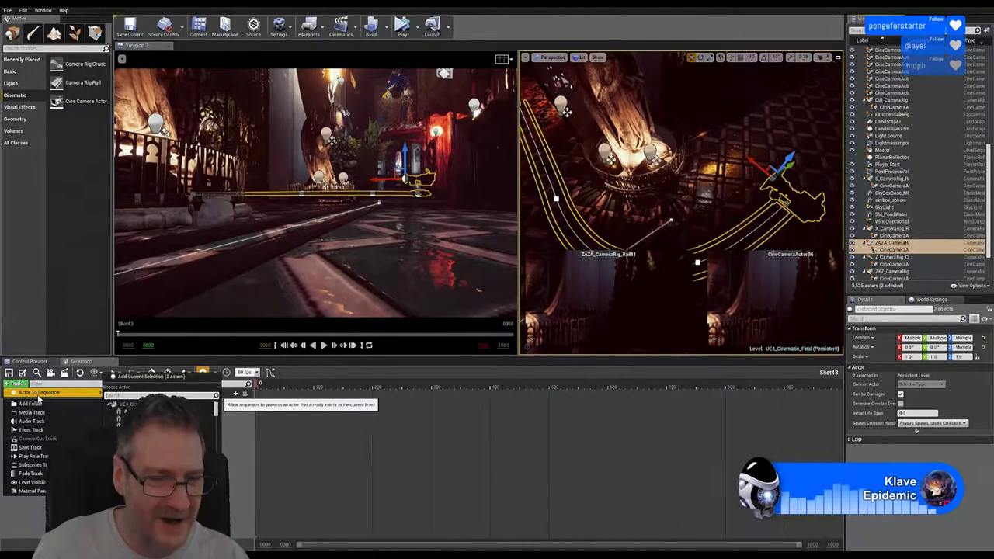
left_click(151, 376)
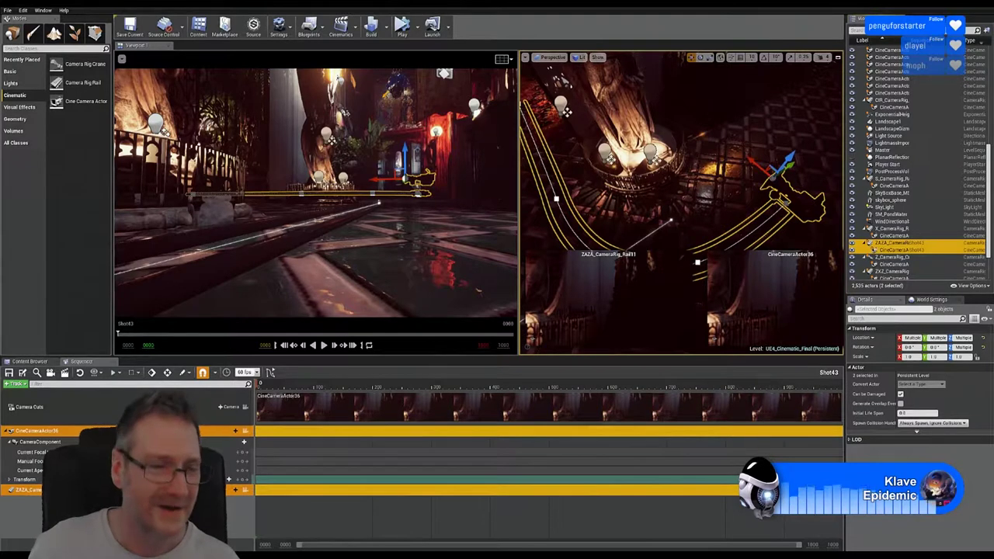
- Lock the cinematic viewport to Shot43's Camera Cuts so it looks through CineCameraActor36
left_click(139, 406)
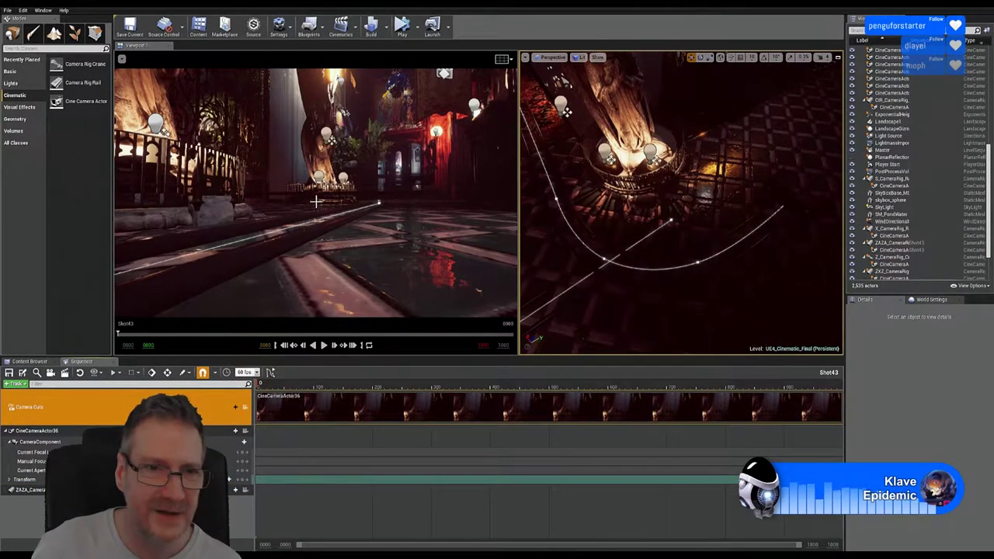
left_click(258, 250)
key("Escape")
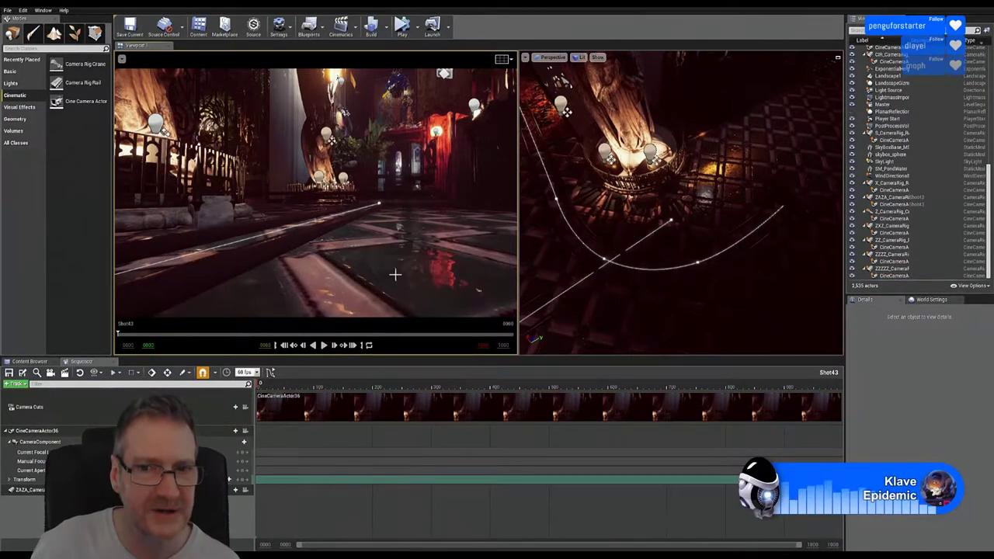
left_click(245, 408)
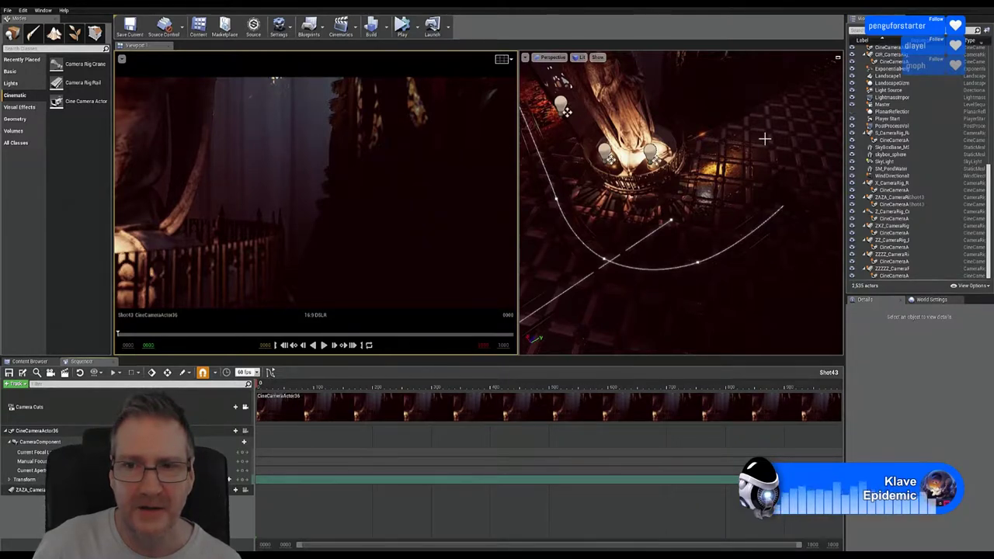
- Select CineCameraActor36 in the perspective viewport and switch to the rotate tool
mouse_move(771, 134)
right_mouse_down()
mouse_move(738, 140)
mouse_move(765, 141)
right_mouse_up()
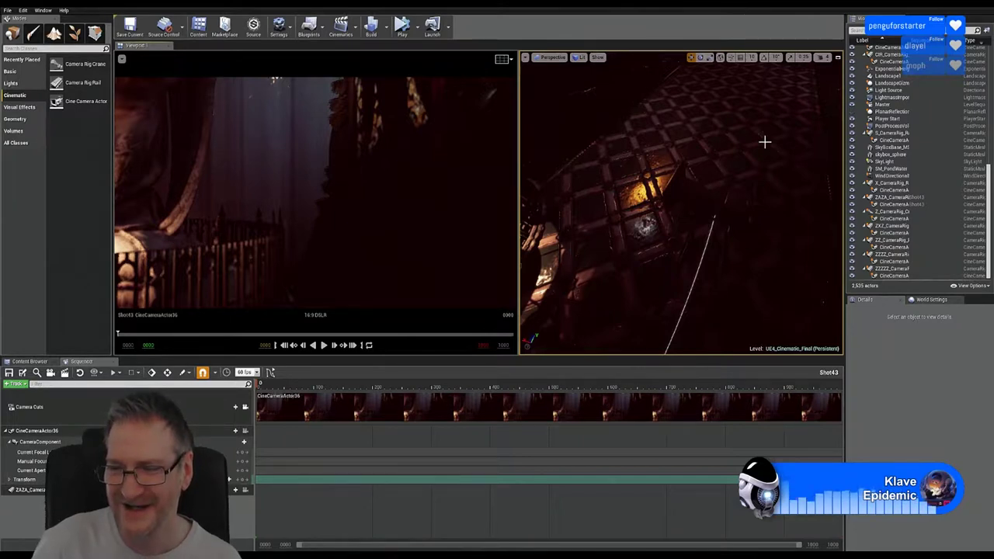
left_click(703, 201)
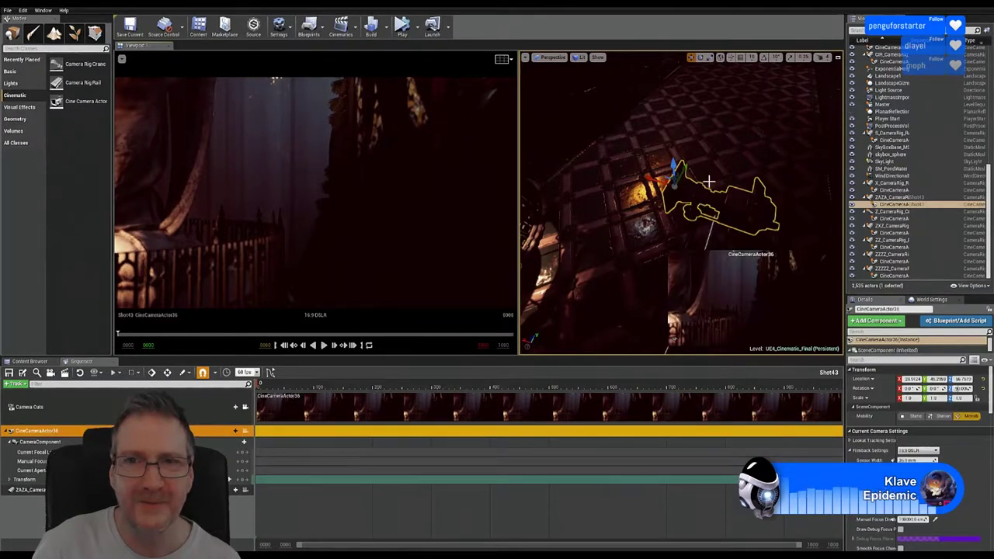
left_click(701, 61)
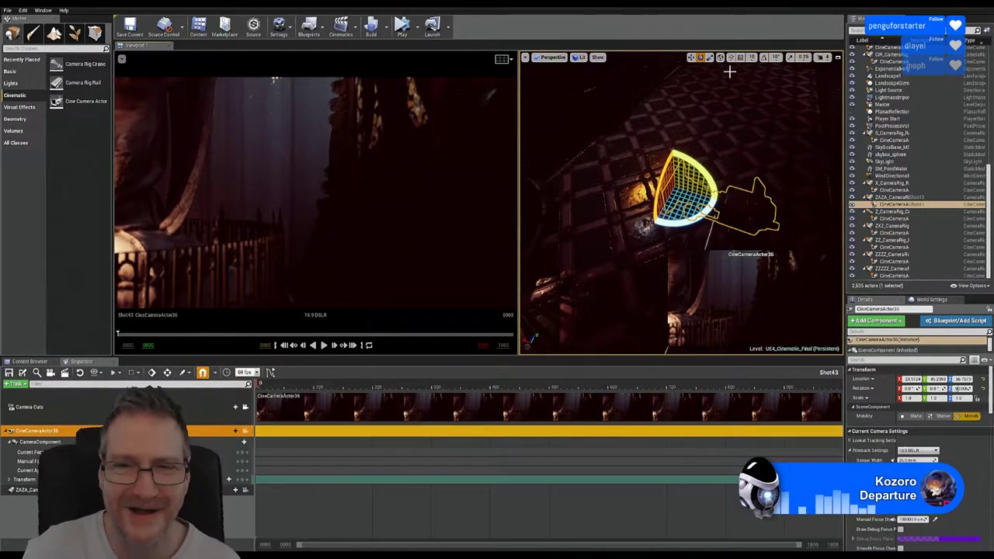
- Rotate CineCameraActor36 to aim it at the angel statues
middle_click_drag(587, 189, 609, 233)
left_click_drag(610, 233, 586, 186, "alt")
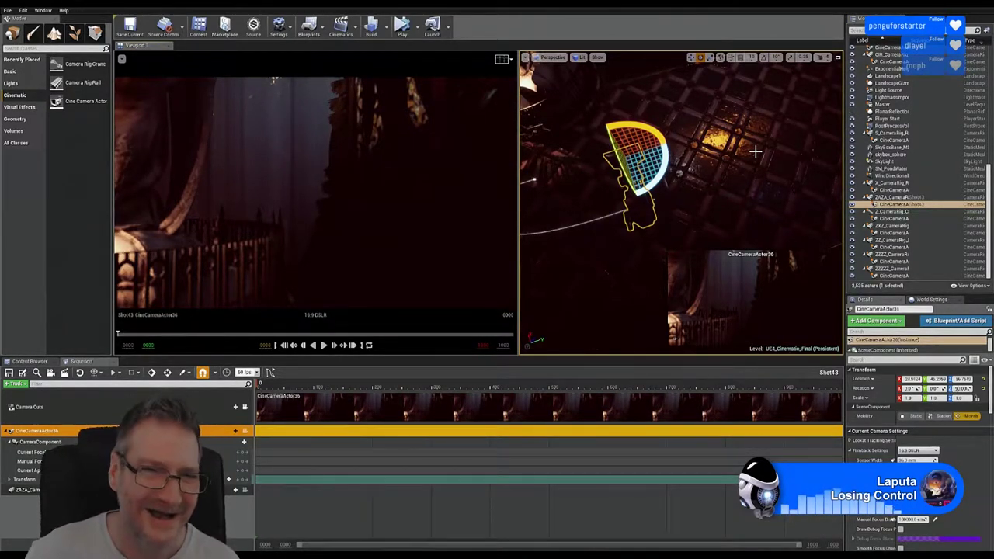
left_click_drag(660, 184, 650, 199)
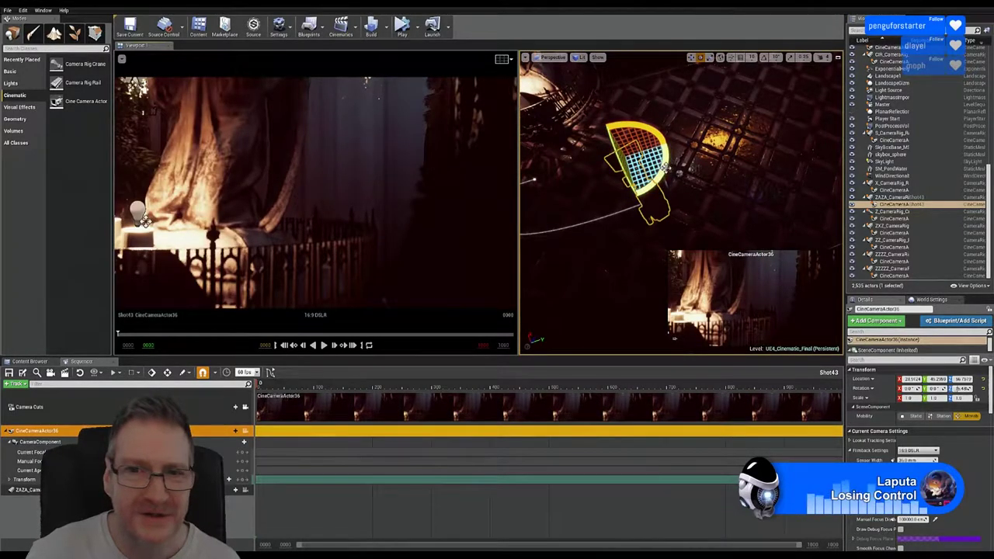
left_click_drag(626, 127, 613, 123)
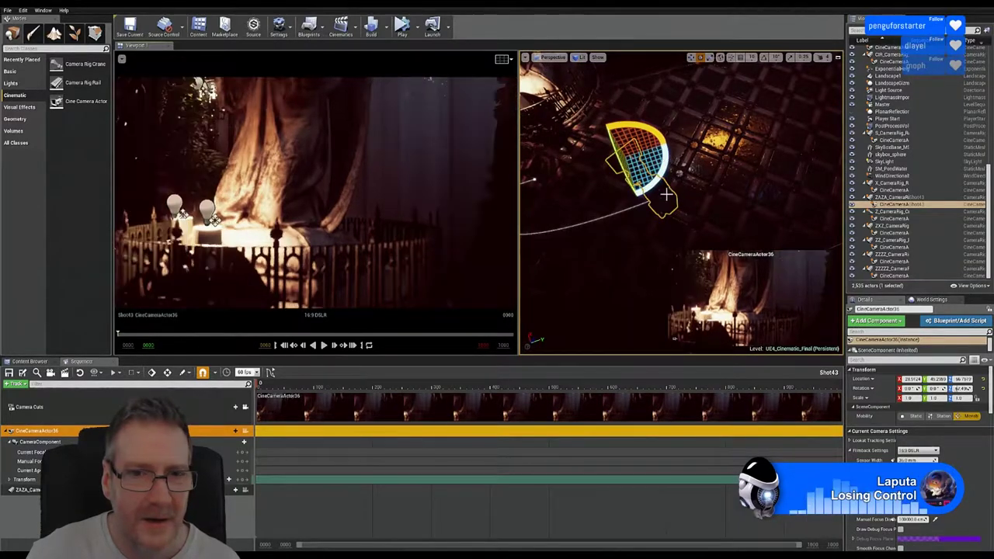
left_click_drag(666, 173, 676, 202)
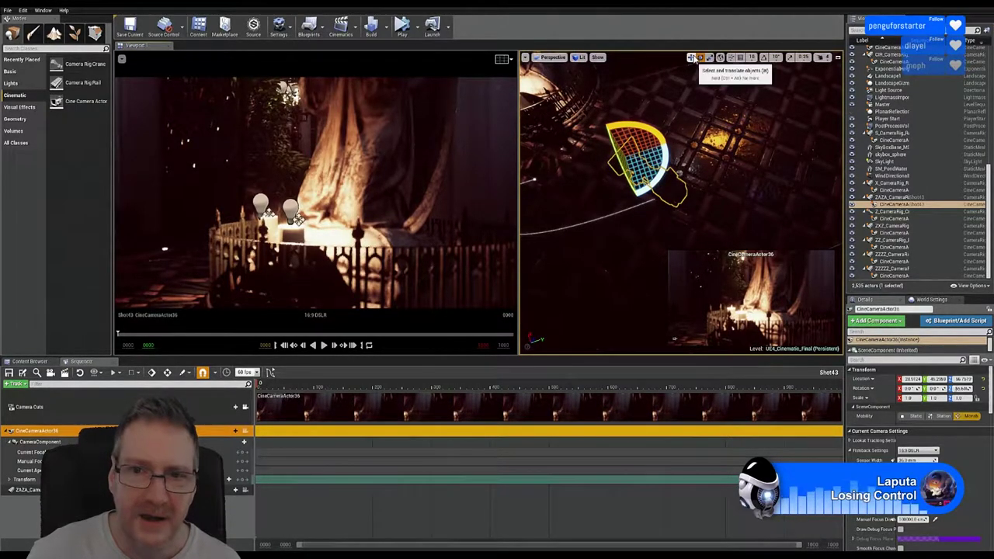
- Switch to translate and set CineCameraActor36's filmback to Custom 36mm x 18mm
left_click(692, 58)
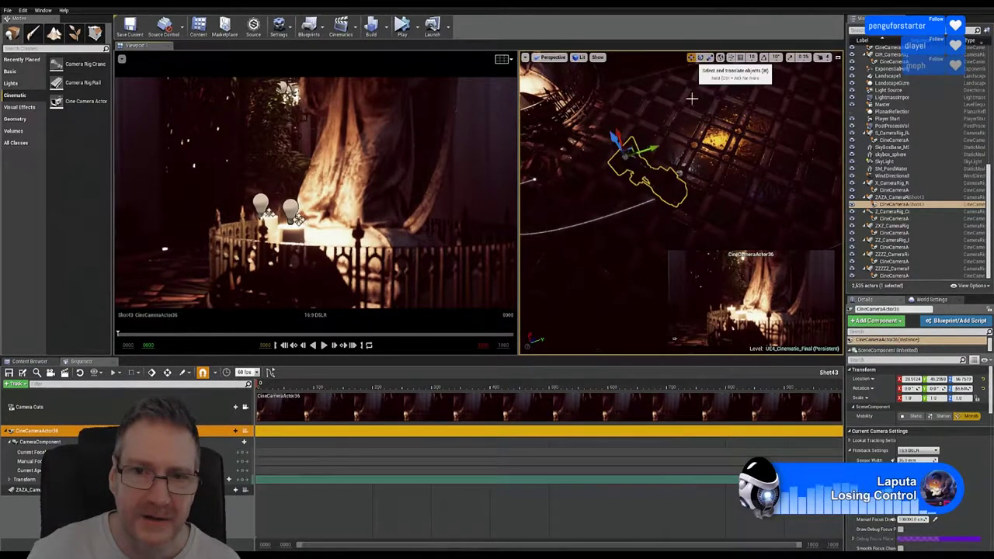
left_click(614, 204)
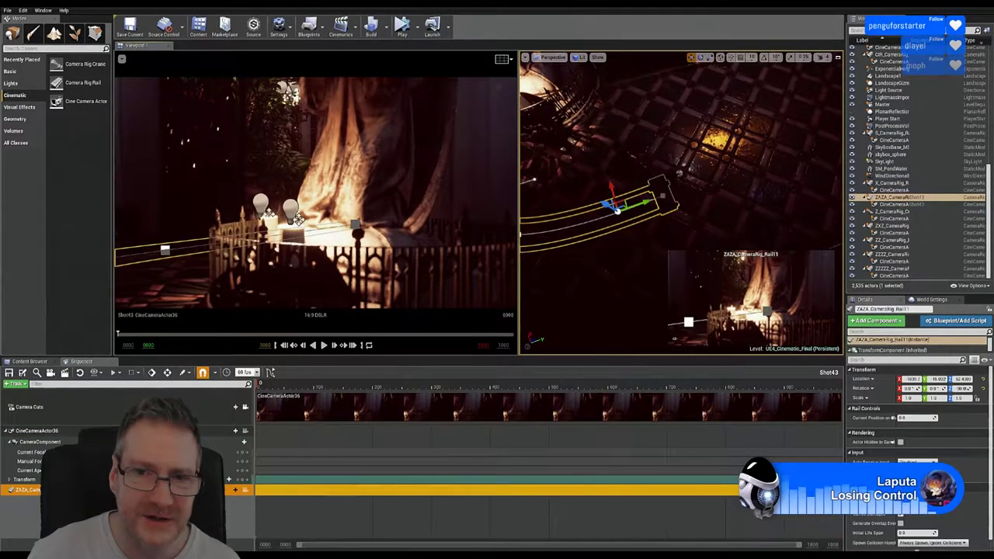
left_click(633, 170)
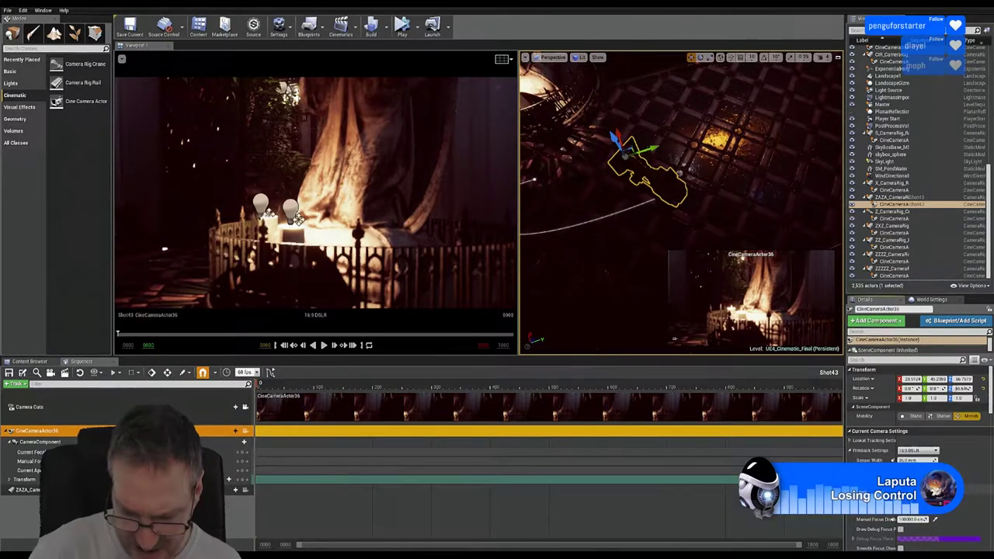
key("Return")
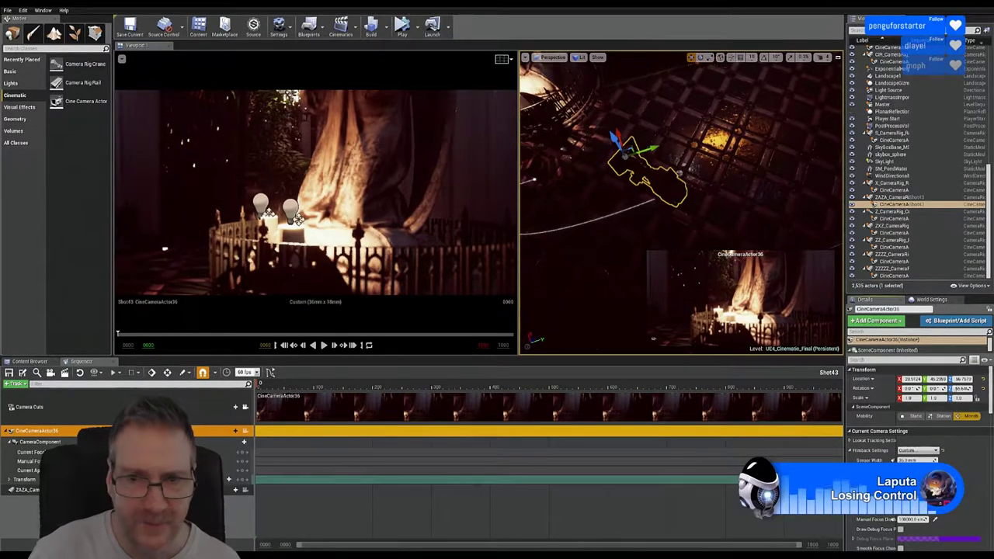
left_click(640, 215)
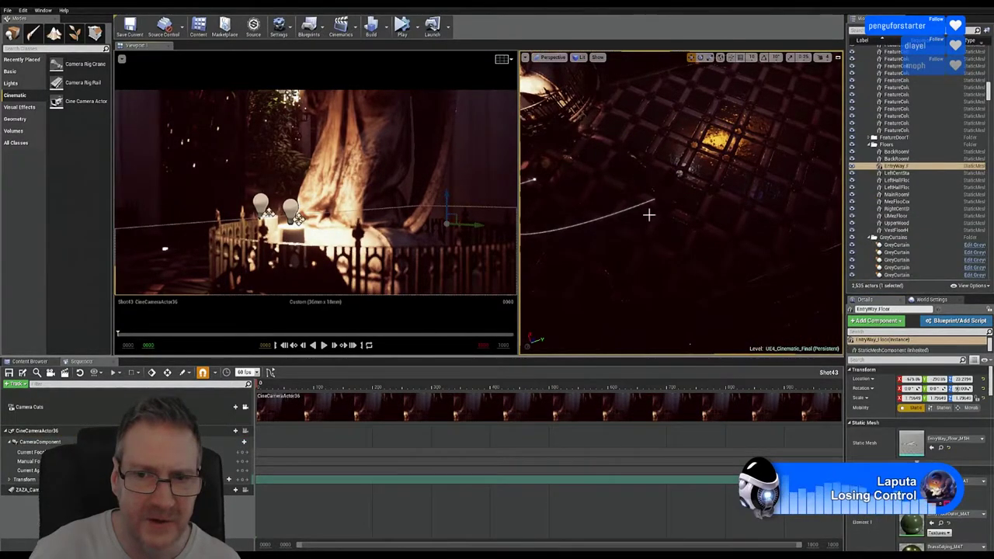
left_click(648, 212)
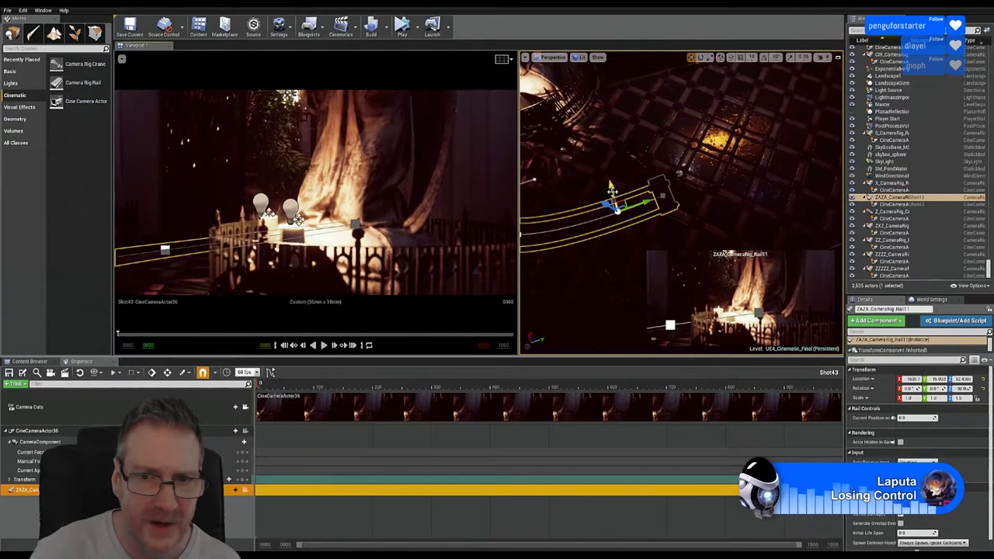
- Lower ZAZA_CameraRig_Rail11 along Z and slide it left past the angel statues
left_click_drag(612, 190, 621, 250)
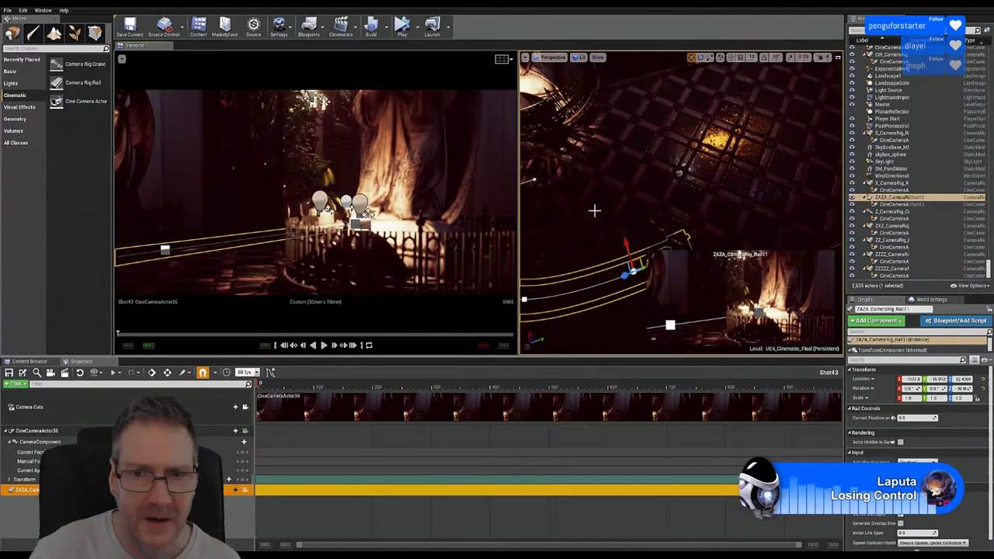
mouse_move(595, 210)
right_mouse_down()
mouse_move(676, 132)
mouse_move(771, 68)
mouse_move(601, 220)
right_mouse_up()
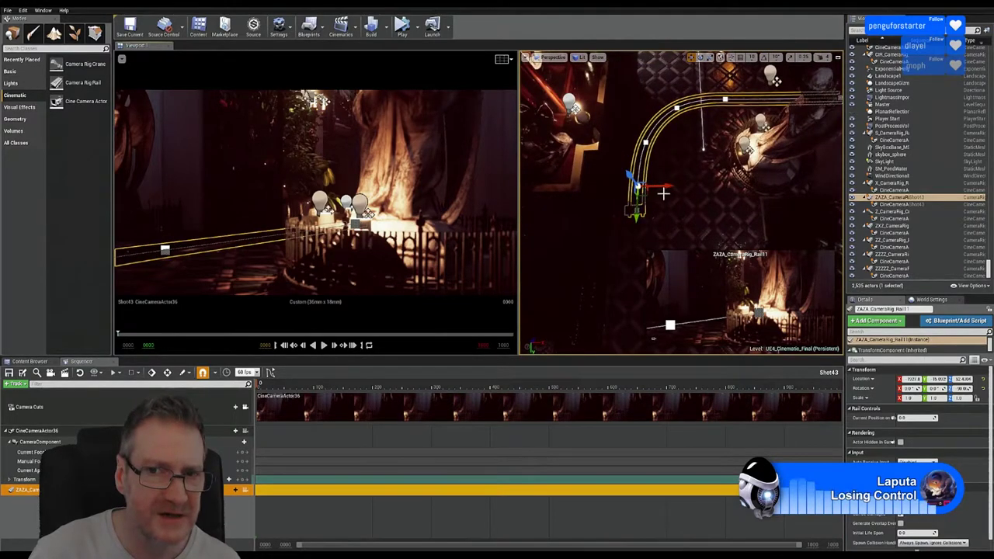
left_click_drag(667, 186, 641, 197)
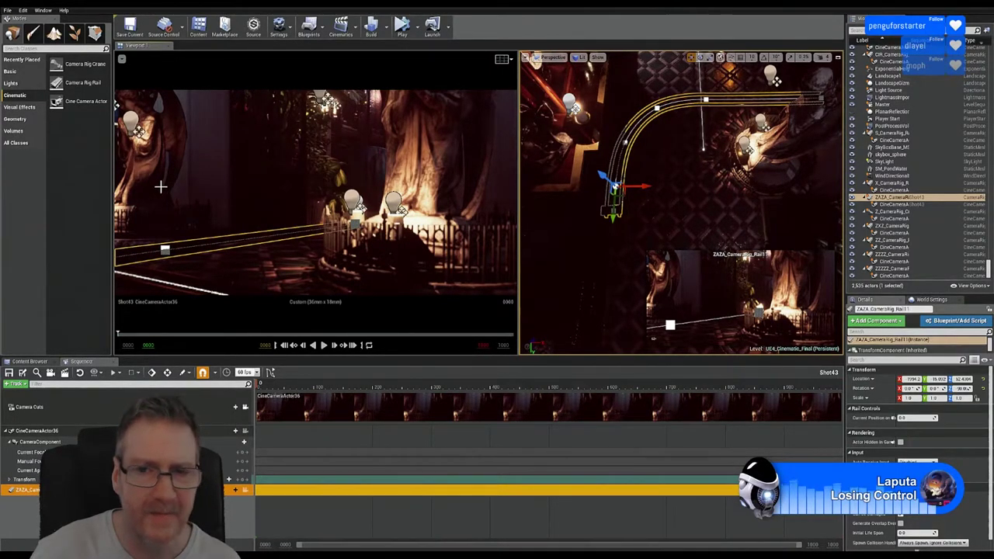
right_click_drag(681, 202, 745, 203)
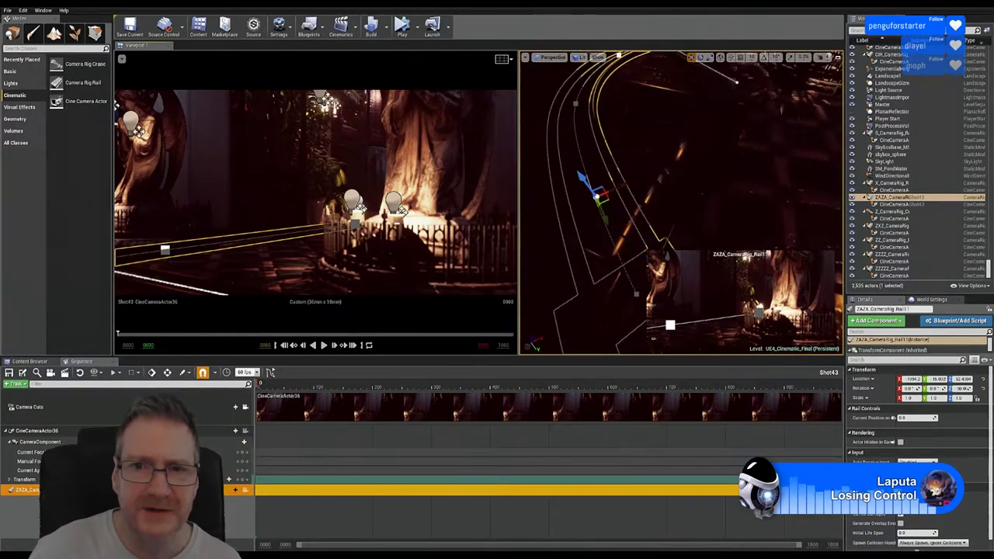
- Rotate CineCameraActor36 to face the angel statues, then nudge it slightly lower
left_click(657, 153)
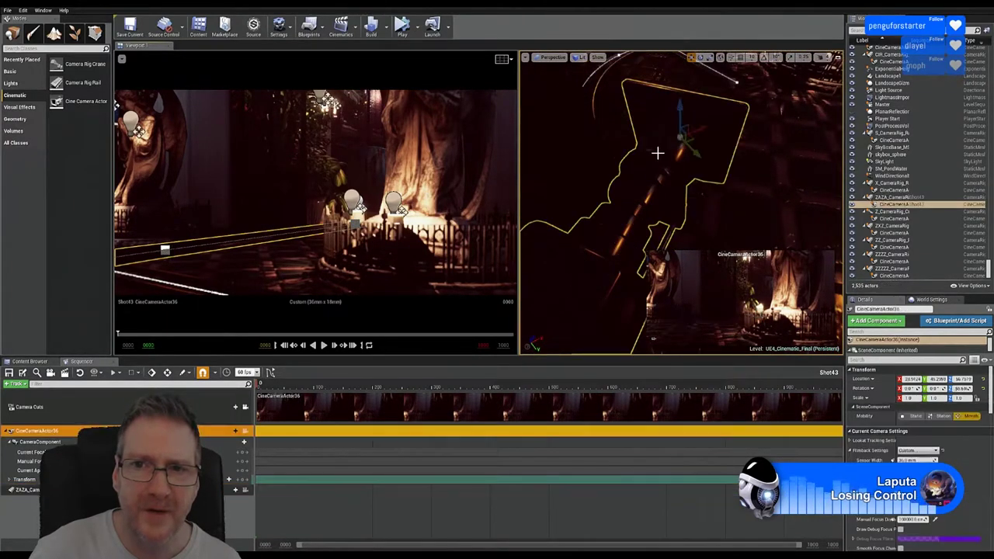
left_click(701, 58)
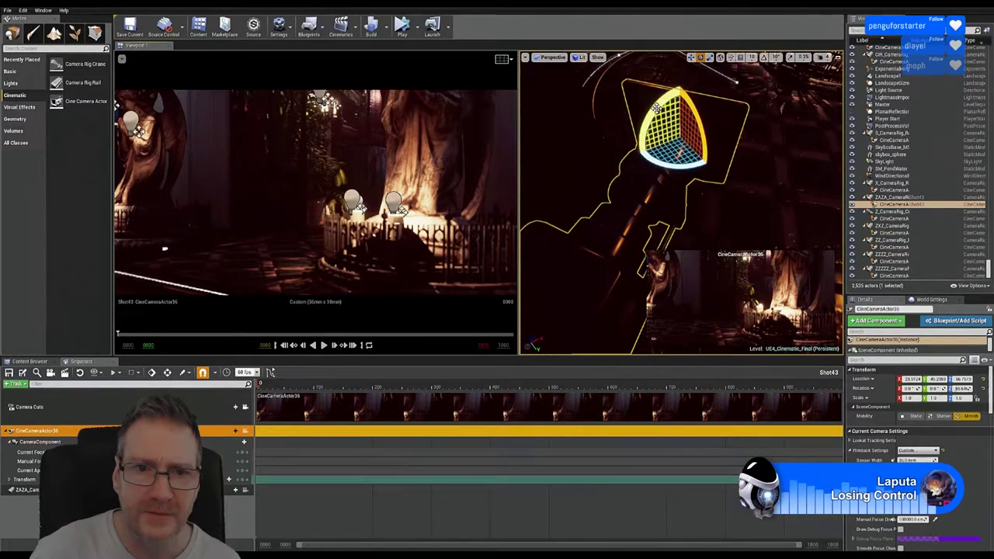
left_click_drag(655, 116, 682, 79)
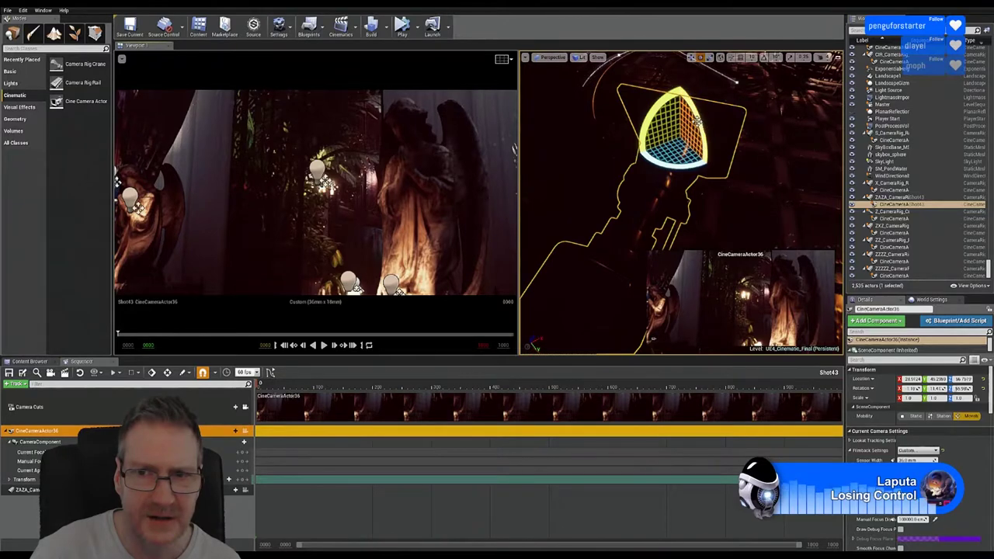
left_click_drag(704, 127, 703, 121)
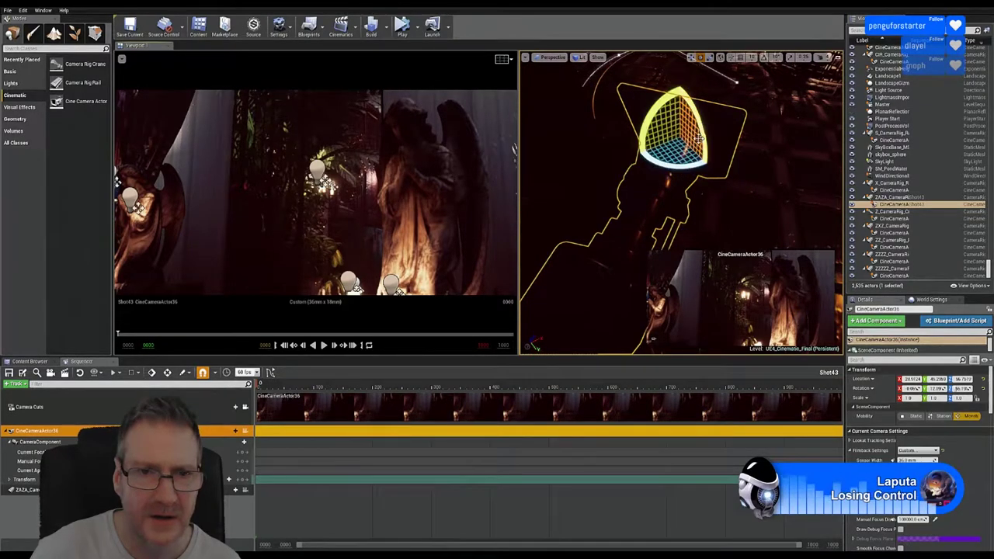
right_click_drag(726, 237, 676, 233)
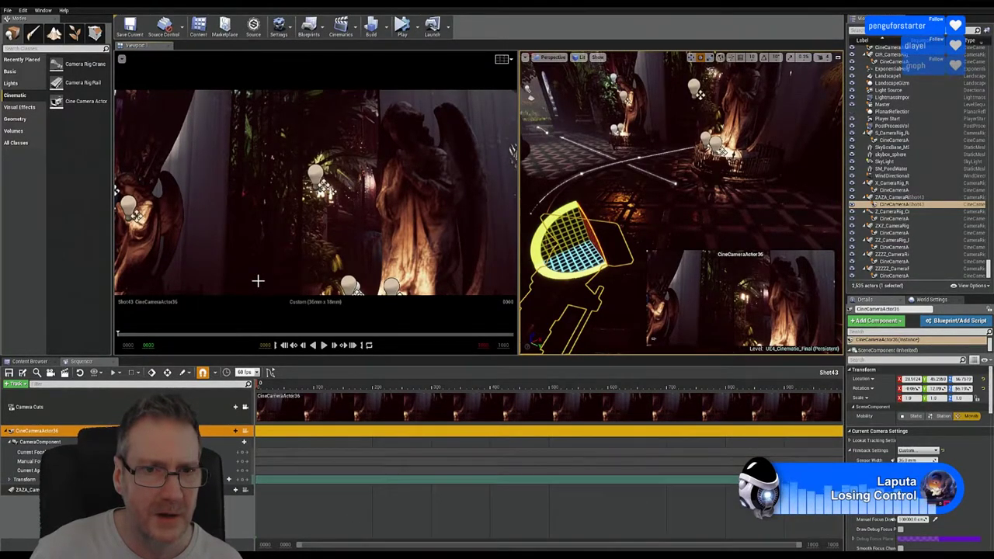
left_click(692, 58)
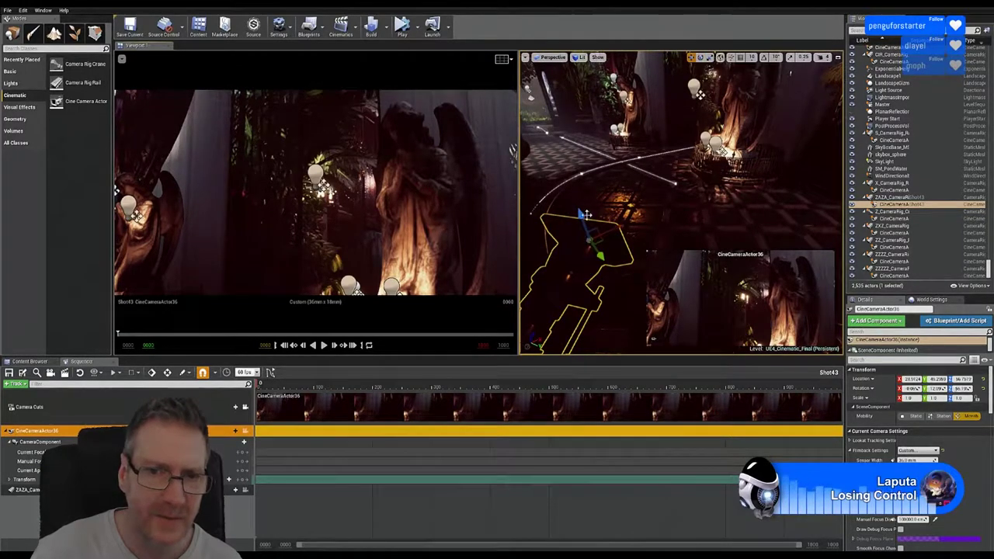
left_click_drag(580, 218, 584, 235)
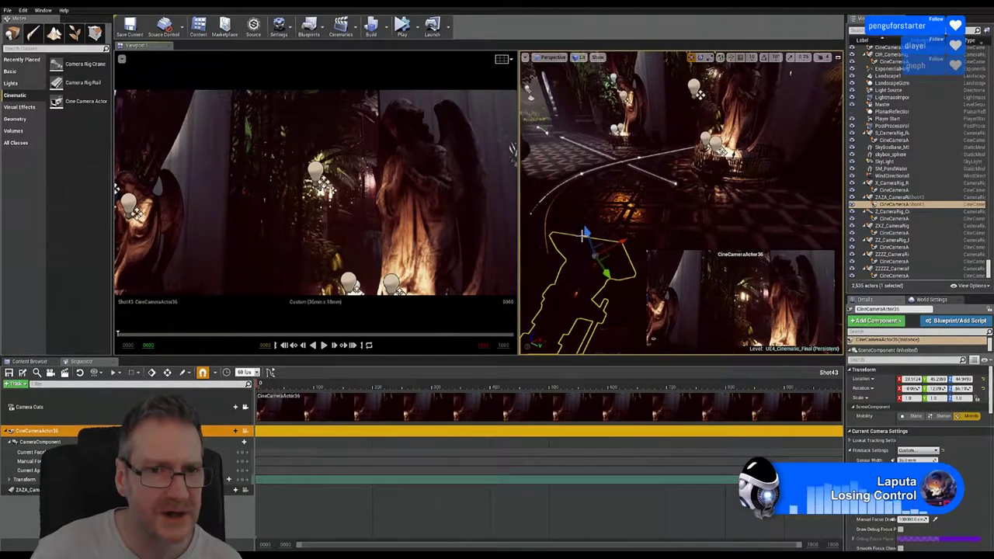
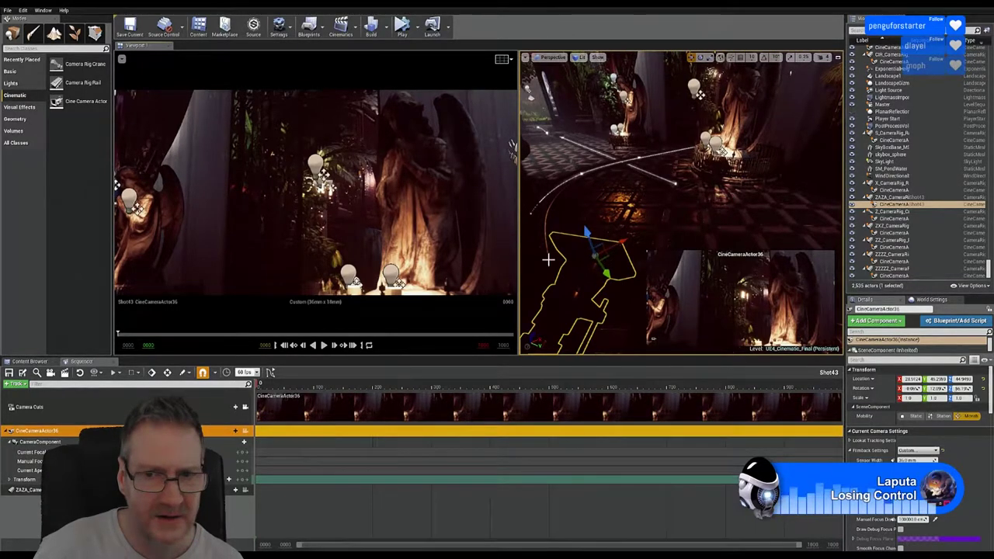
- Rotate CineCameraActor36 on the rig rail slightly to refine its aim at the angel statues
left_click(549, 205)
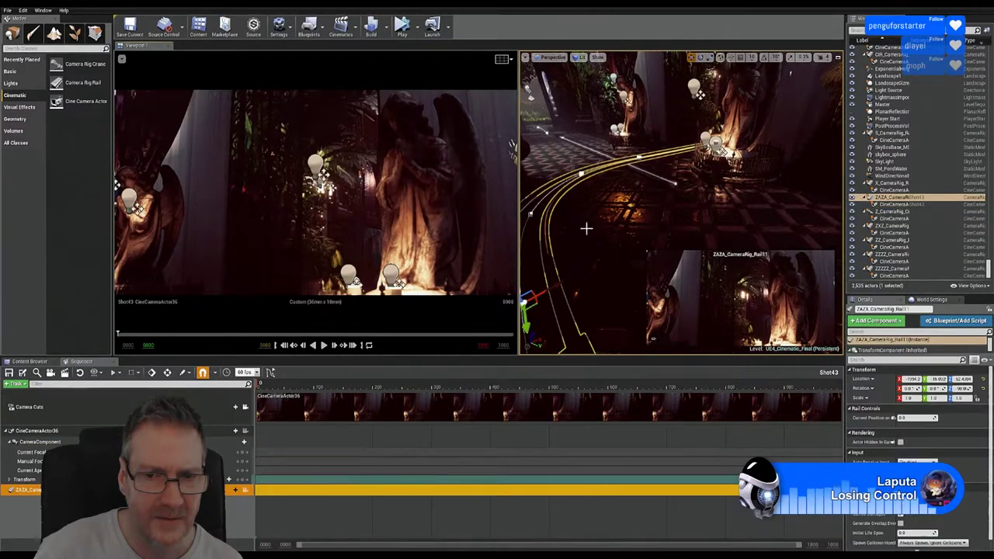
right_click_drag(611, 225, 611, 224)
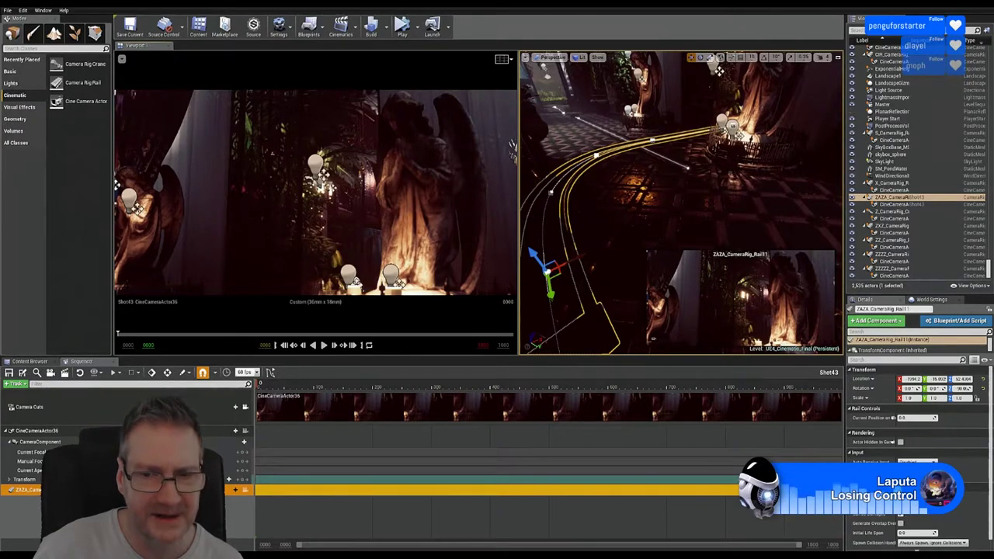
right_click_drag(610, 277, 610, 277)
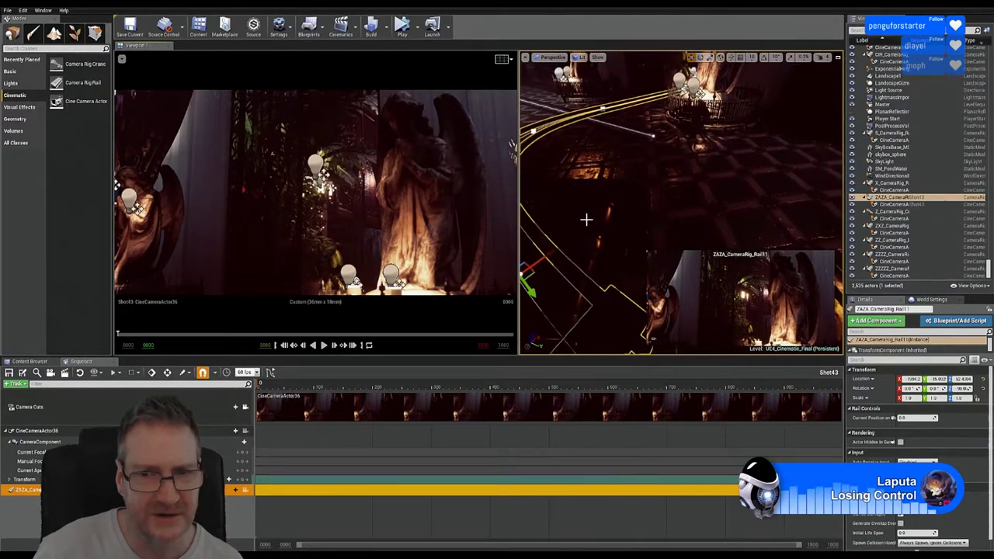
left_click(604, 206)
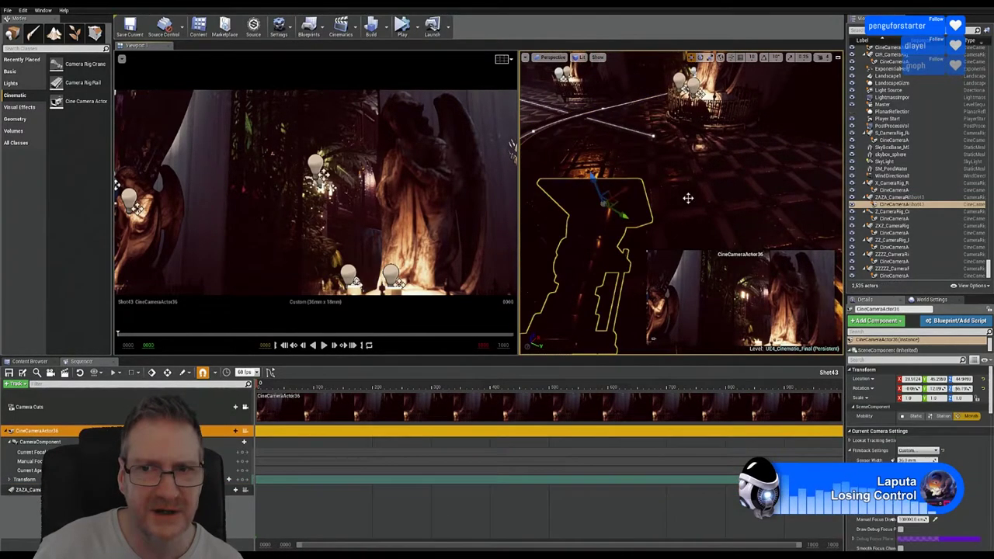
left_click(701, 56)
mouse_move(609, 236)
left_mouse_down()
mouse_move(595, 225)
mouse_move(598, 236)
left_mouse_up()
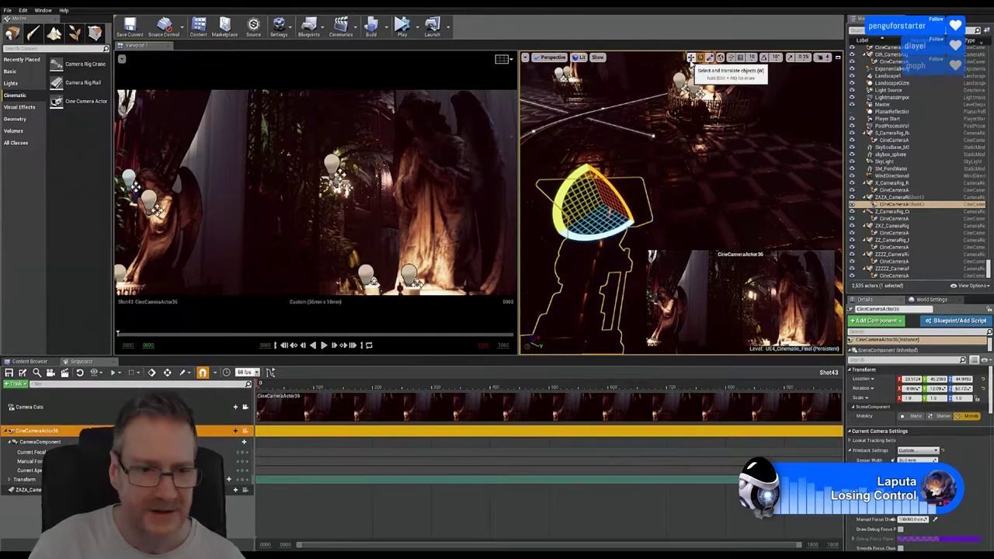
- Return to the translate tool and enter 5 as the camera's Manual Focus Distance
left_click(690, 58)
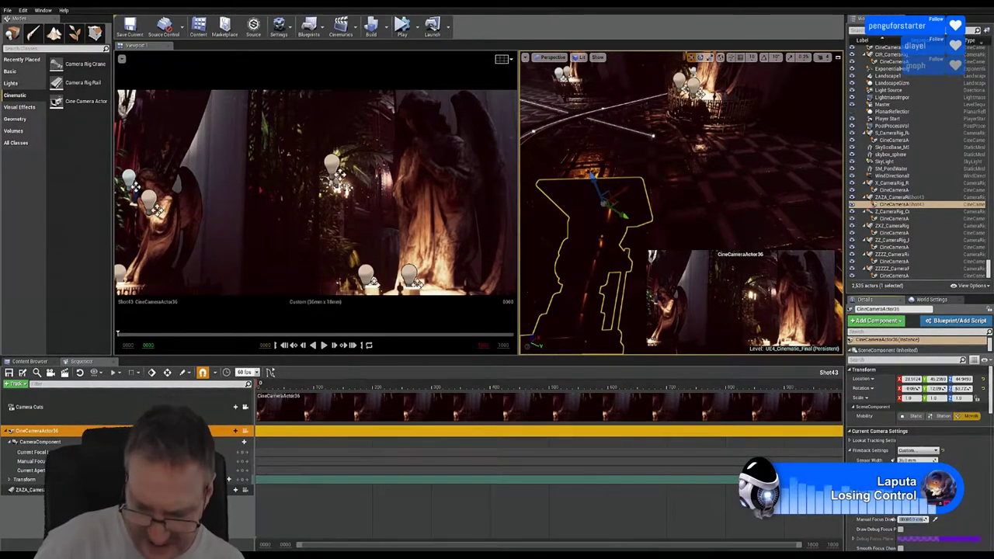
type("5000.0")
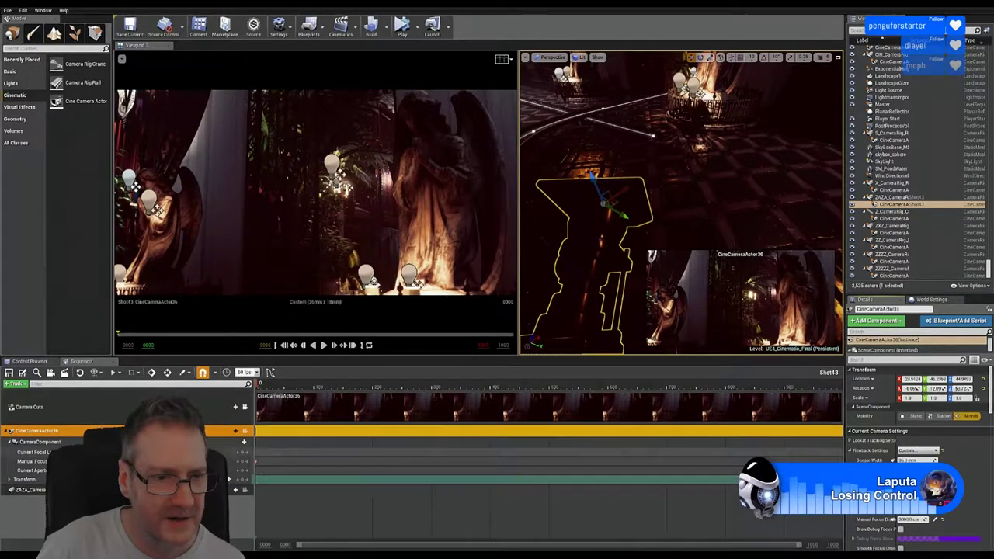
- Expand the camera's Transform track into Location, Rotation and Scale, then select the ZAZA_CameraRig_Rail11 track
left_click(24, 480)
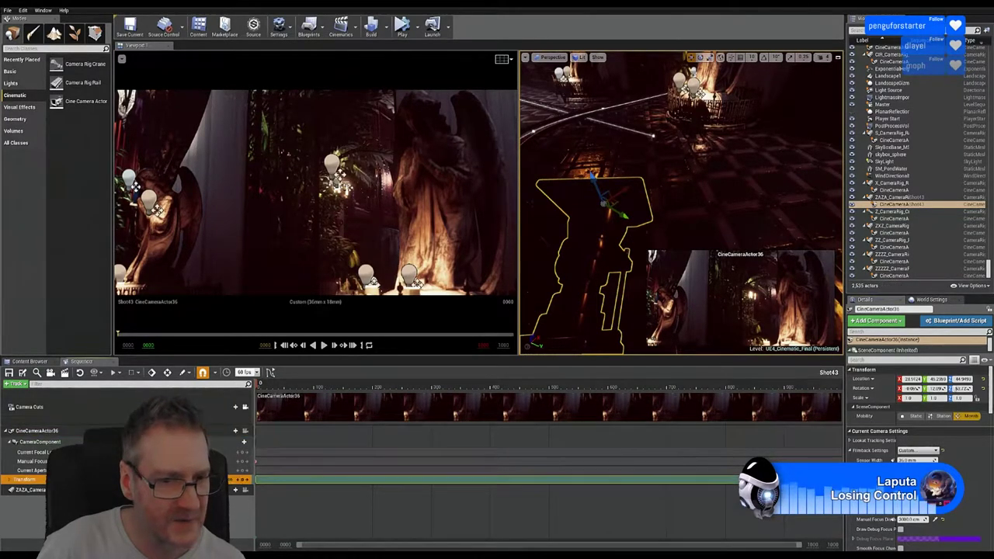
left_click(9, 481)
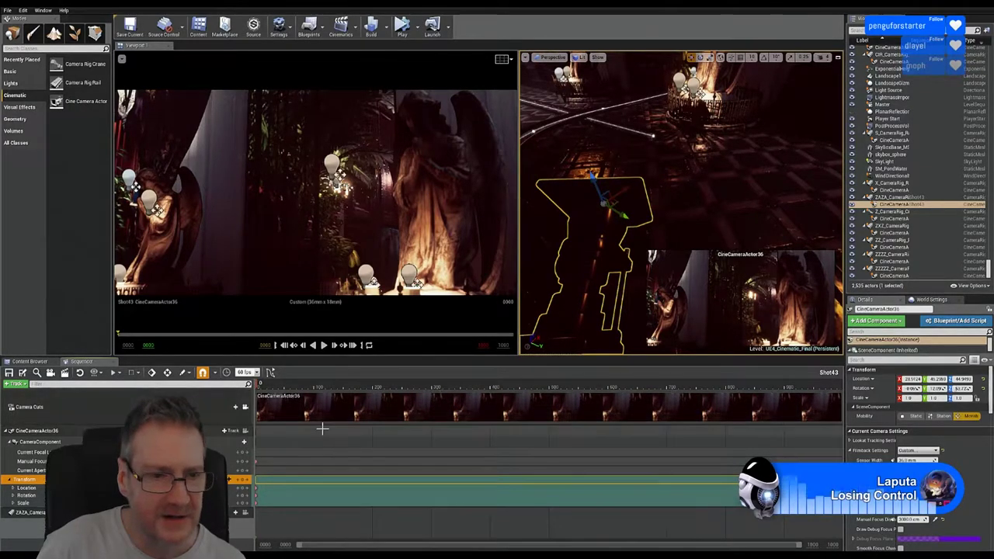
left_click(31, 512)
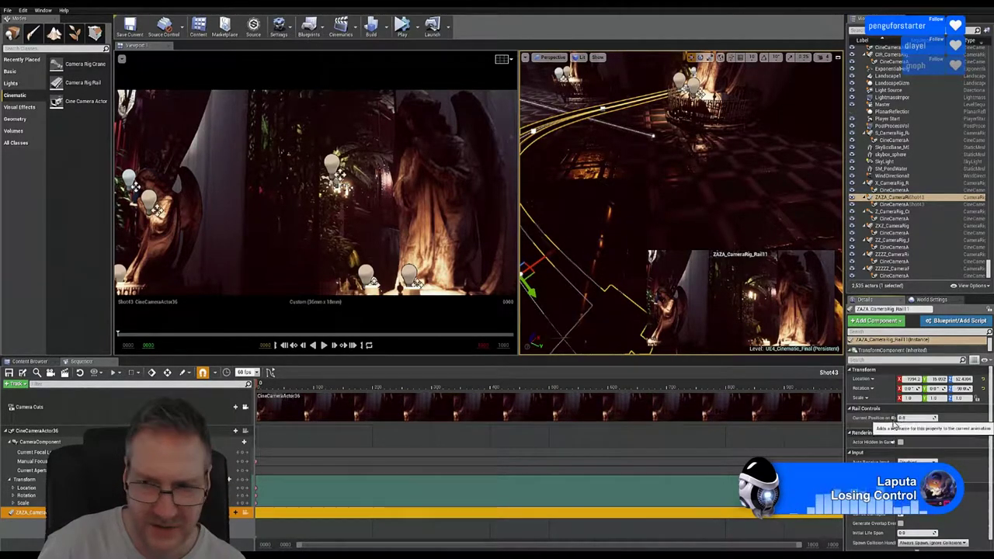
- Keyframe Current Position on Rail at 0 at the start and 1.0 at frame 1000
left_click(894, 418)
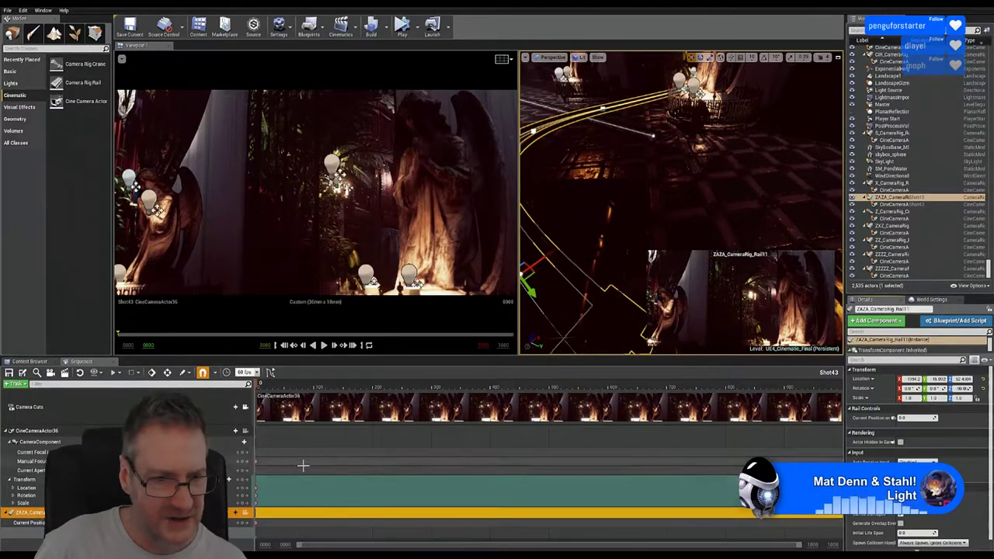
left_click(830, 389)
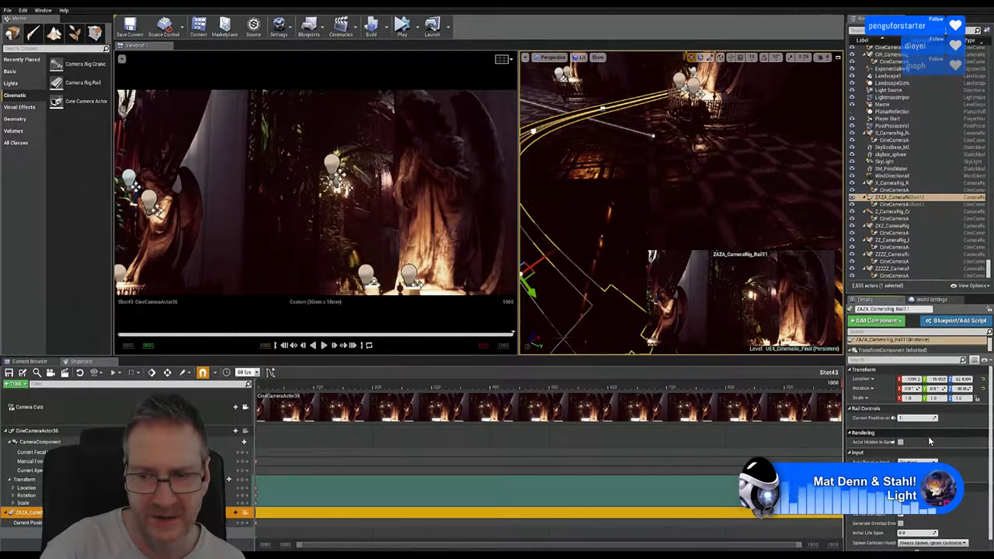
left_click_drag(916, 418, 955, 417)
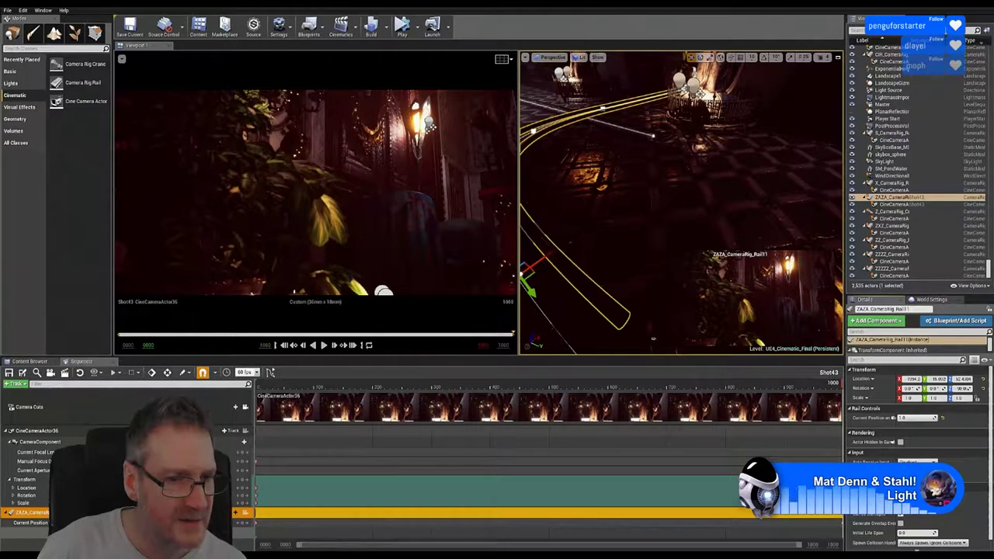
- Yaw CineCameraActor36 at the rail's end to look down the lit corridor
left_click(37, 430)
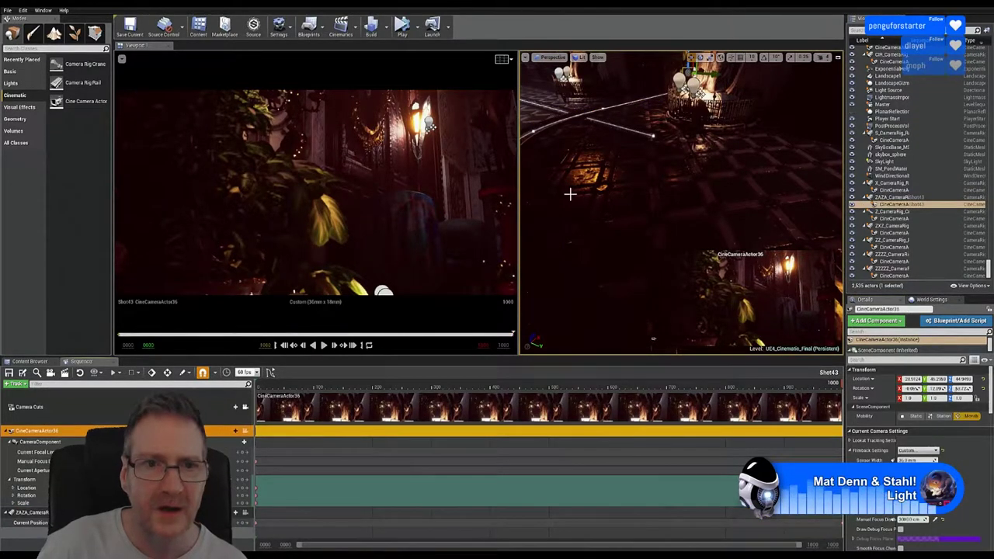
right_click_drag(570, 194, 635, 126)
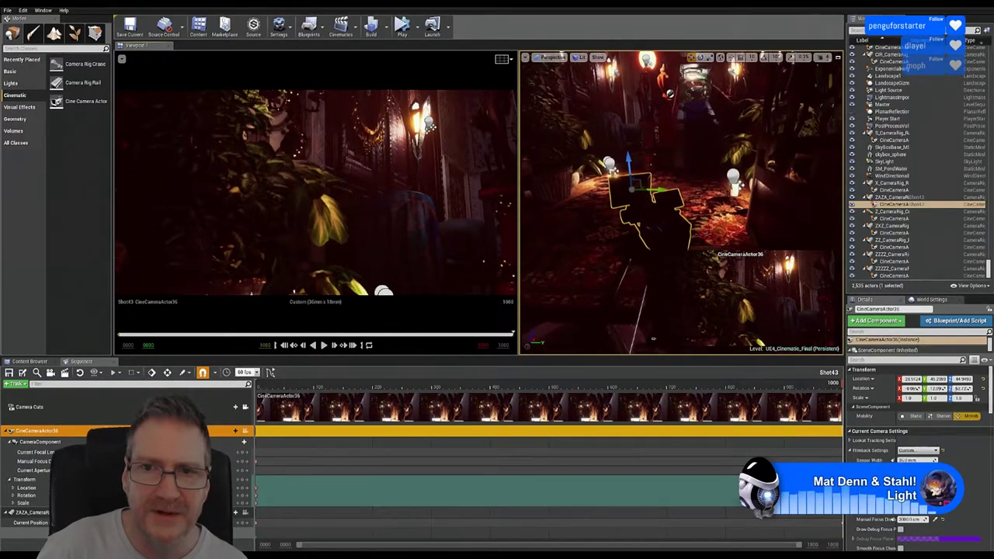
left_click(700, 57)
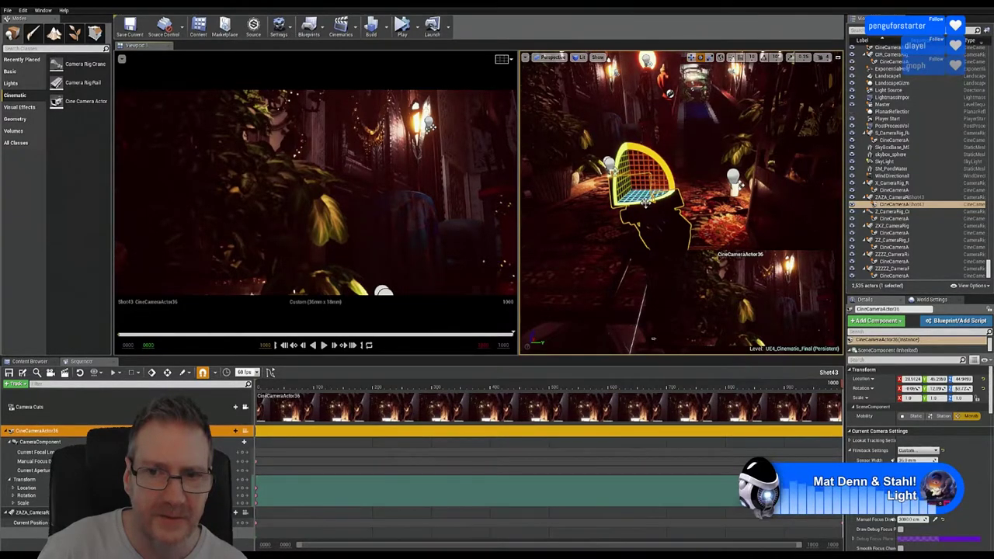
left_click_drag(646, 205, 604, 207)
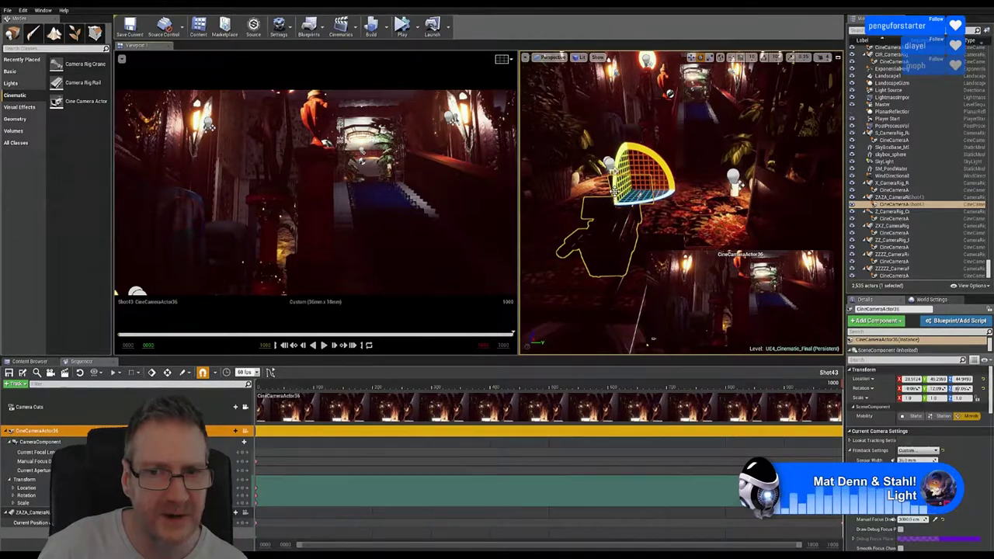
- Adjust the camera's yaw and pitch to angle it up toward the ornate balcony and lamp
left_click_drag(614, 186, 650, 164)
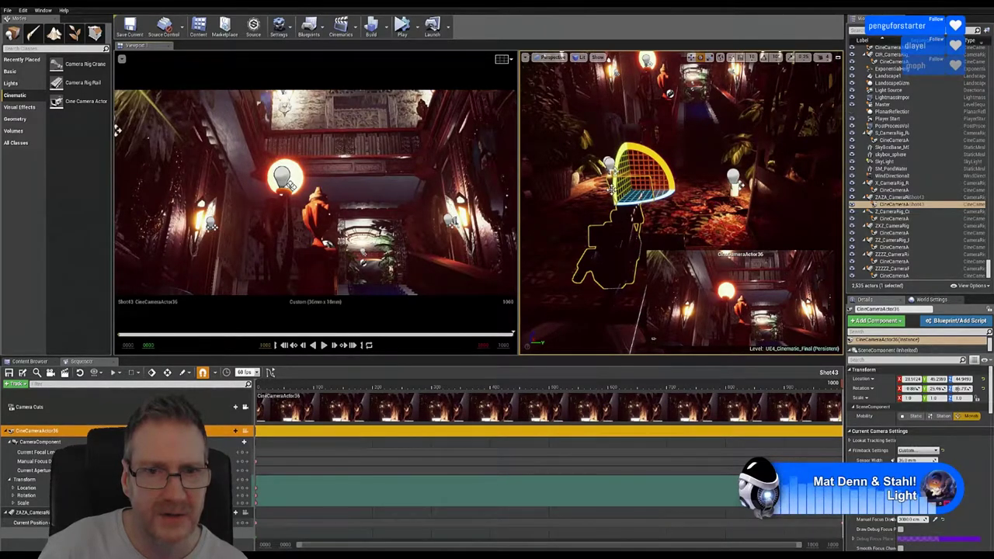
left_click_drag(609, 186, 648, 166)
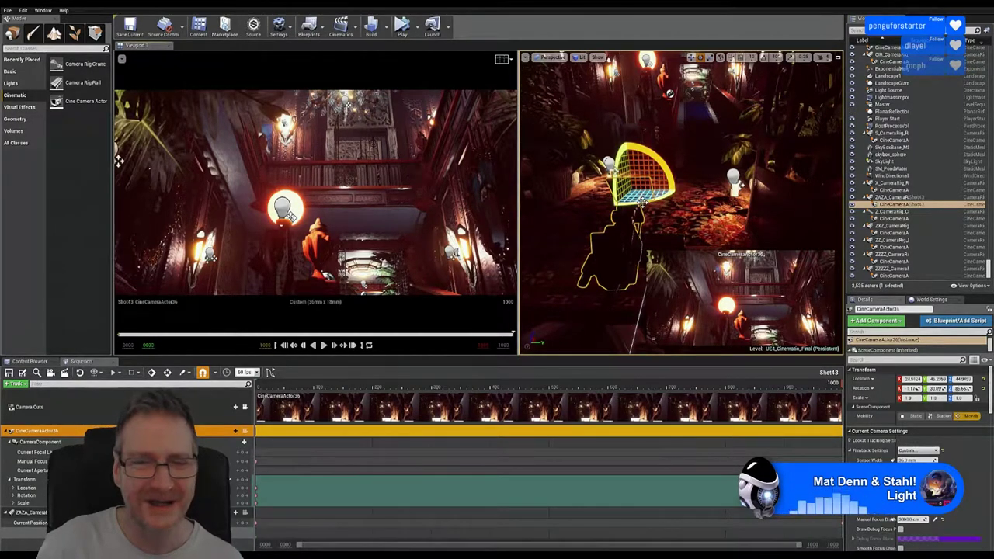
left_click_drag(641, 204, 640, 208)
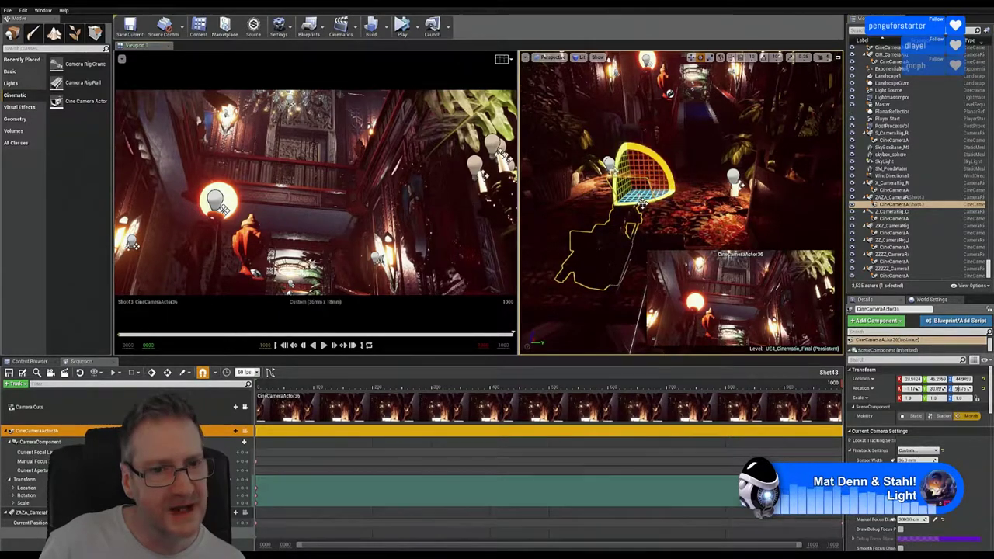
- Refine the camera's aim, then scrub the playhead back from frame 1000 to about 400
left_click_drag(630, 204, 593, 219)
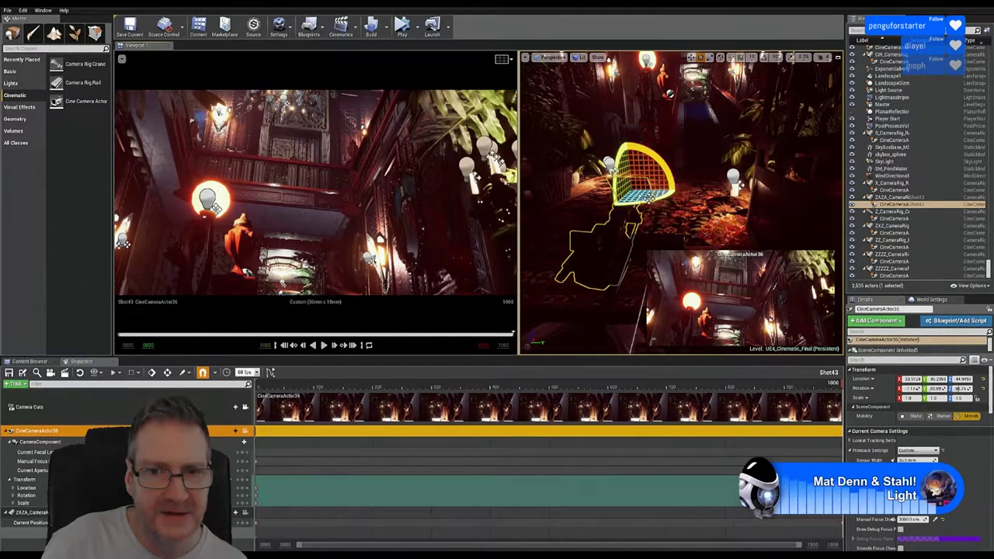
left_click_drag(649, 197, 251, 245)
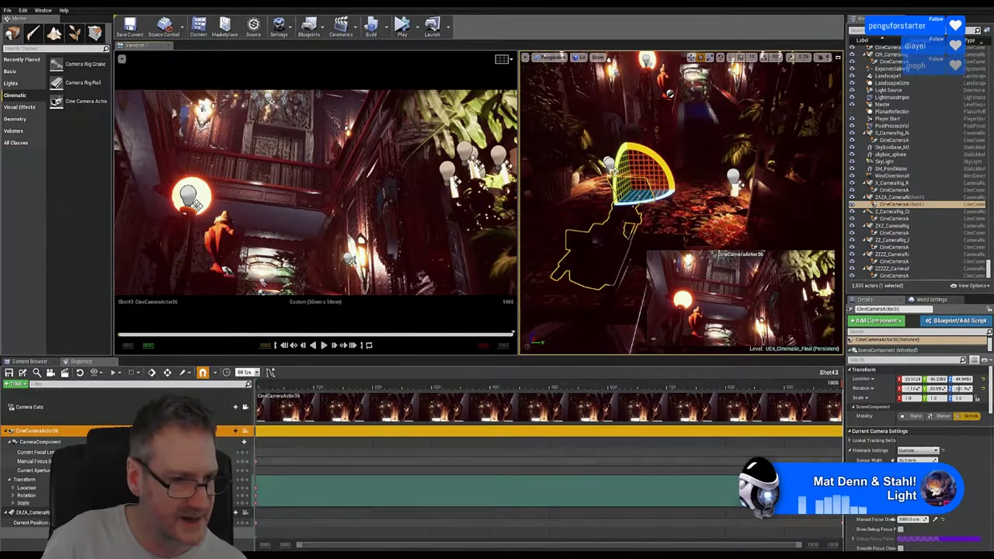
left_click(32, 480)
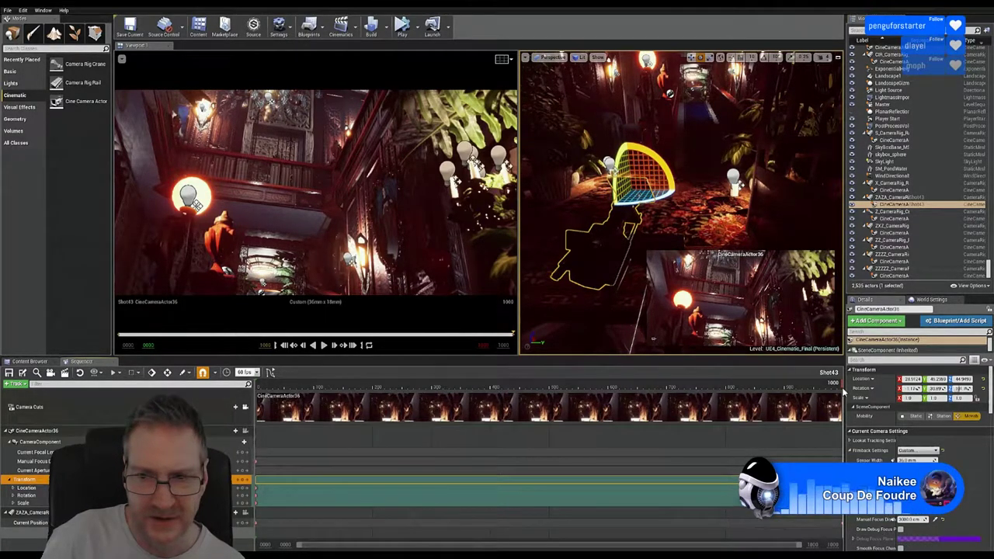
left_click_drag(800, 387, 742, 387)
left_click_drag(666, 390, 261, 403)
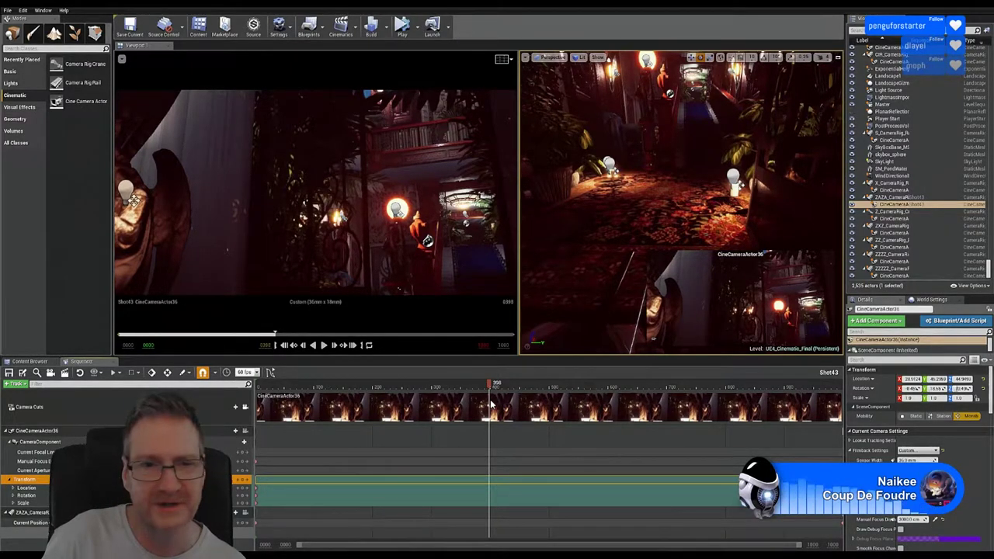
- Scrub forward from frame 398 to about frame 560 to check the mid-move framing
left_click_drag(490, 403, 584, 400)
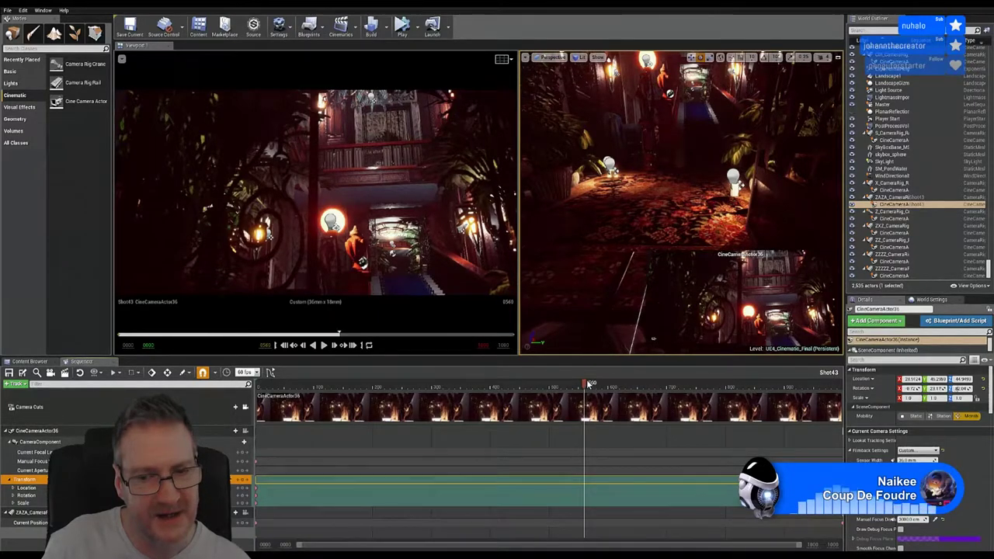
- Scrub back and forth through Shot43 to review the camera framing at several frames
left_click_drag(581, 384, 491, 384)
mouse_move(424, 380)
left_mouse_down()
mouse_move(317, 382)
mouse_move(424, 384)
left_mouse_up()
left_click_drag(477, 403, 386, 425)
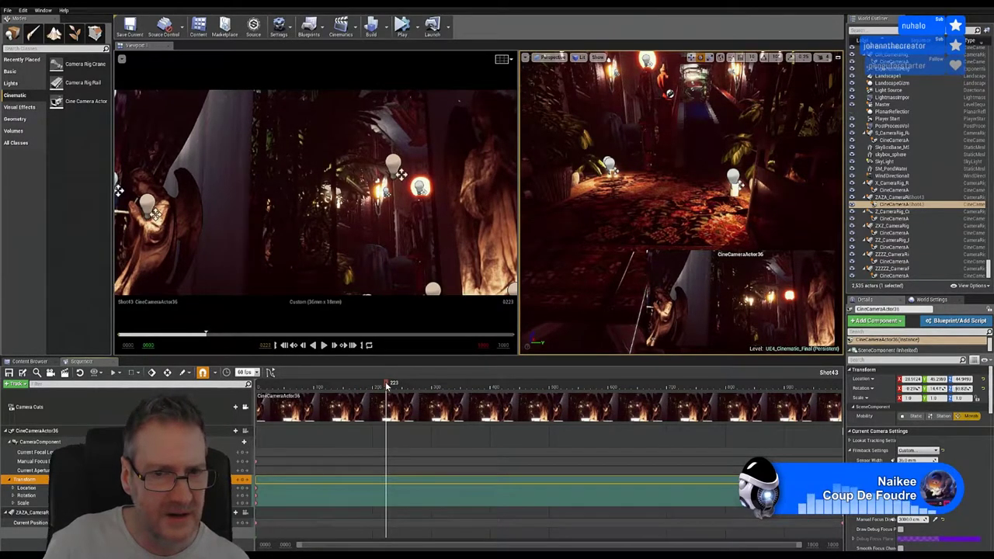
left_click_drag(385, 382, 532, 382)
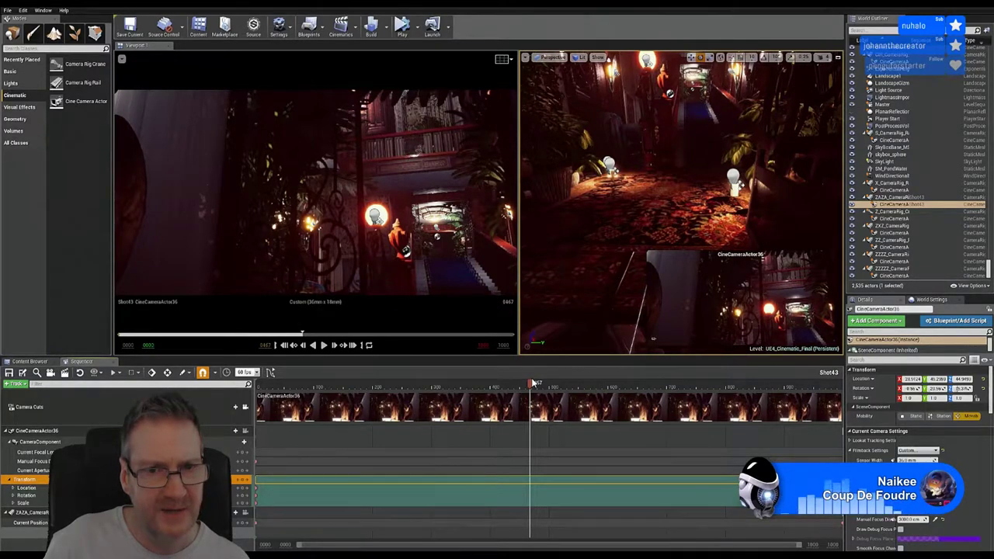
left_click_drag(533, 384, 536, 384)
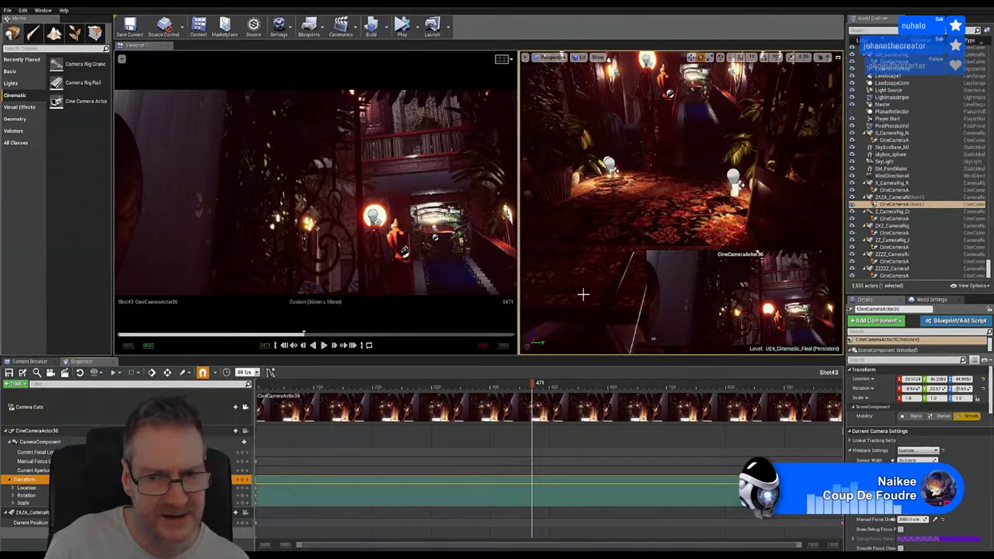
left_click_drag(531, 384, 255, 411)
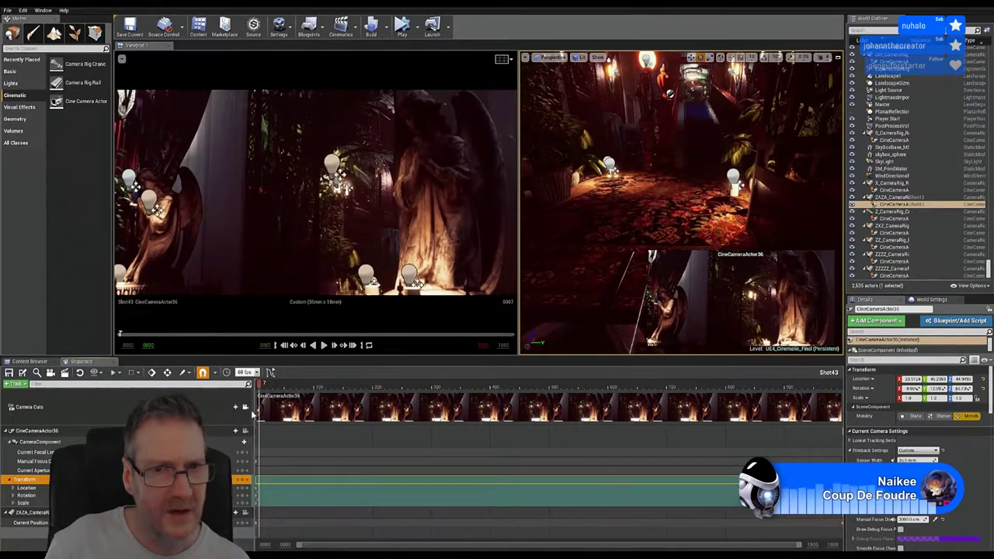
- Play Shot43 from the start and stop near frame 347
key("space")
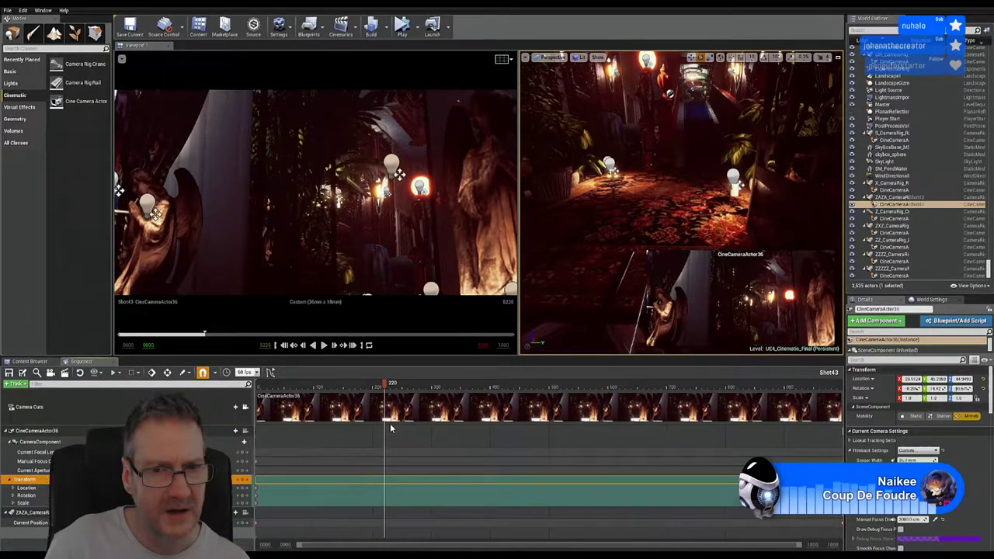
key("space")
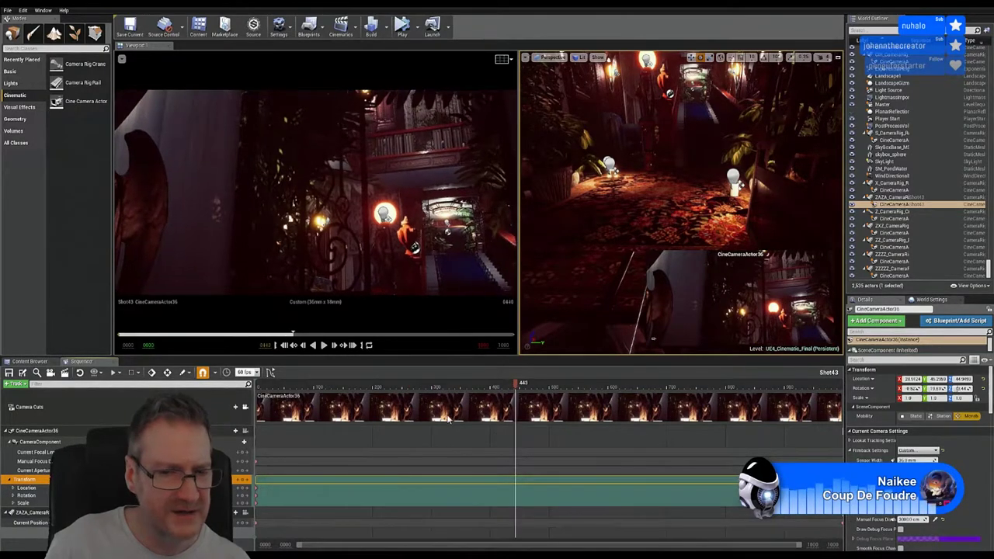
mouse_move(448, 419)
left_mouse_down()
mouse_move(271, 414)
mouse_move(462, 417)
left_mouse_up()
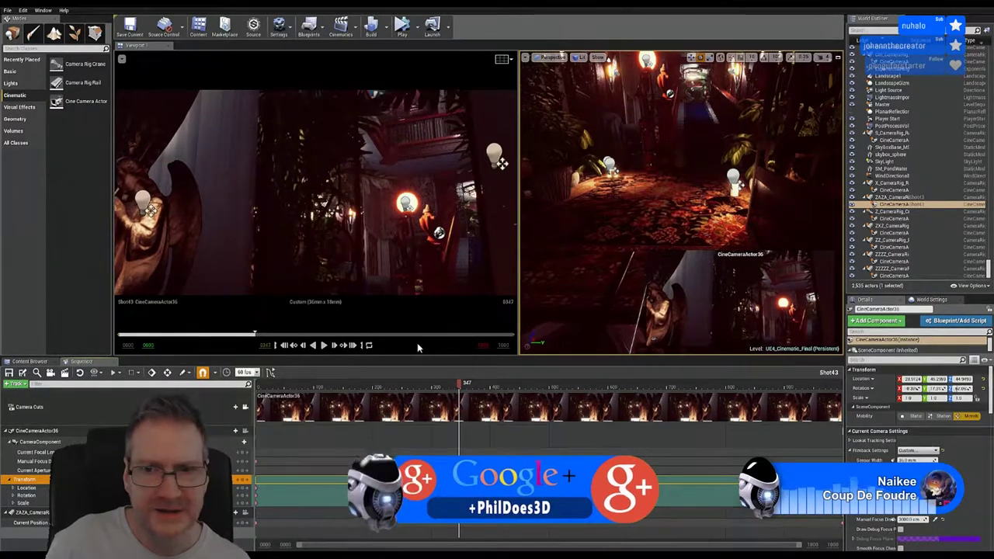
- Fine-tune the cine camera's rotation in several small increments while orbiting around it
right_click_drag(635, 237, 654, 260)
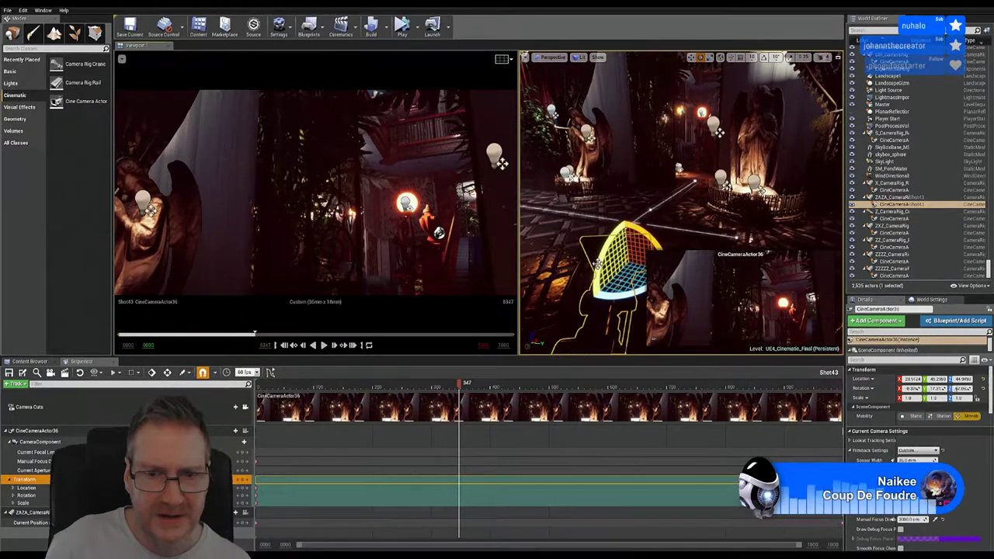
left_click_drag(597, 263, 600, 253)
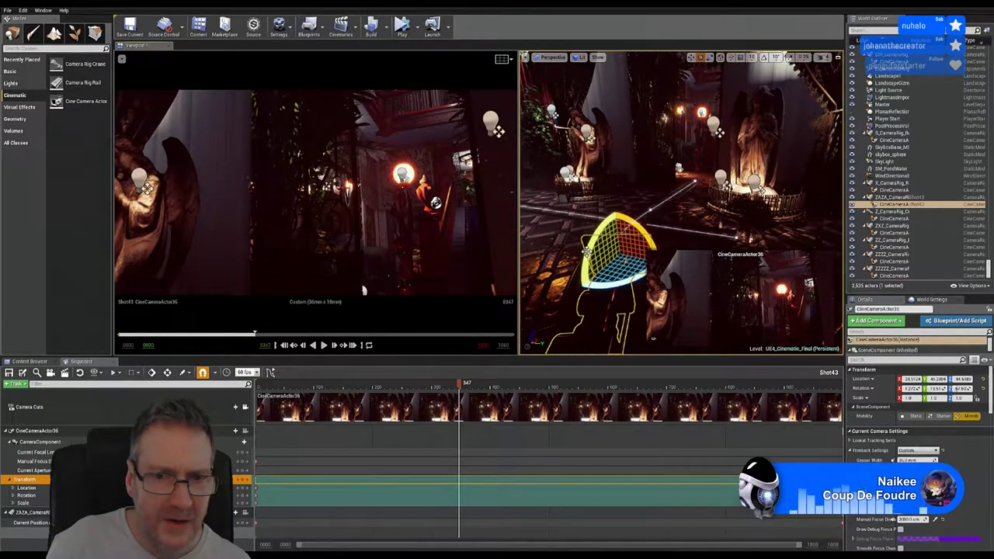
left_click_drag(591, 247, 600, 236)
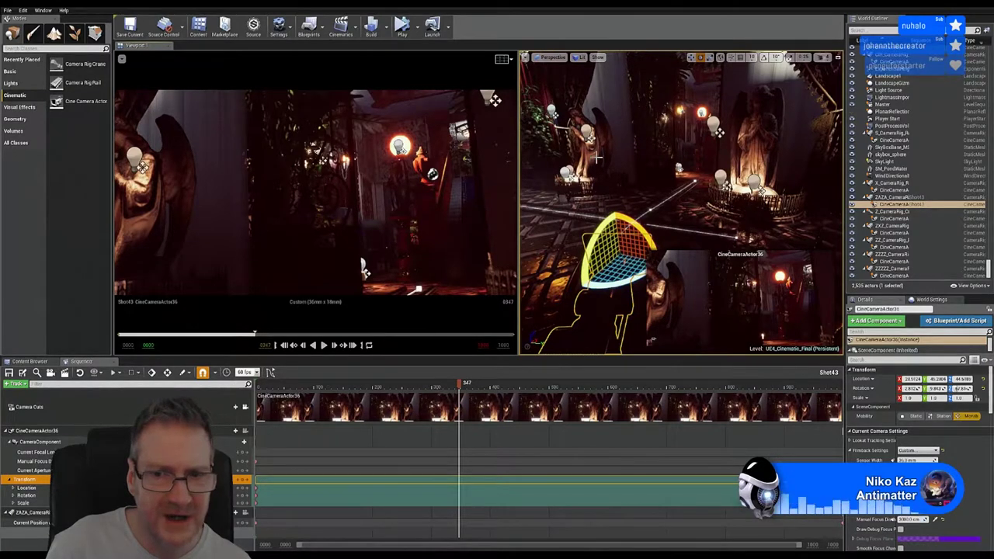
right_click_drag(681, 202, 681, 171)
left_click_drag(616, 159, 625, 159)
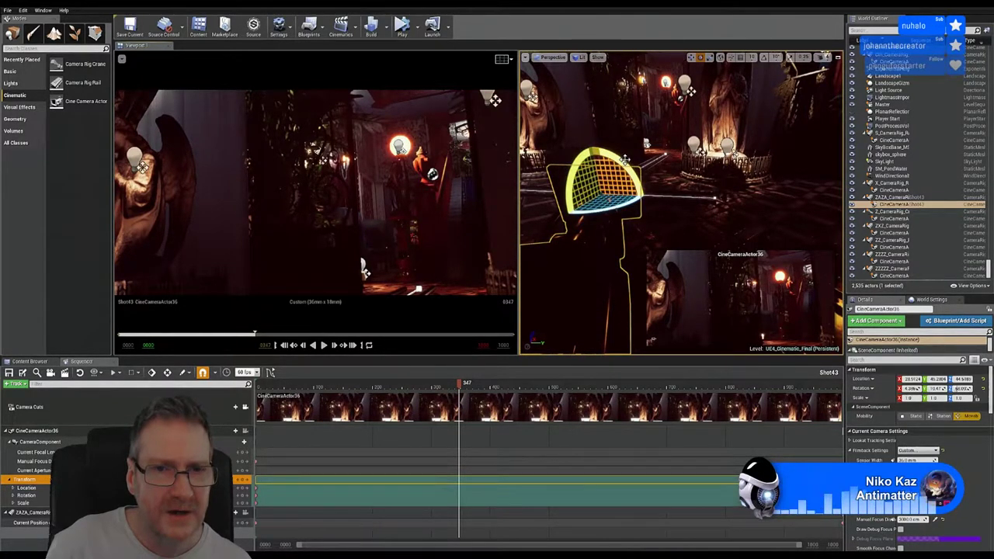
left_click_drag(625, 159, 627, 192)
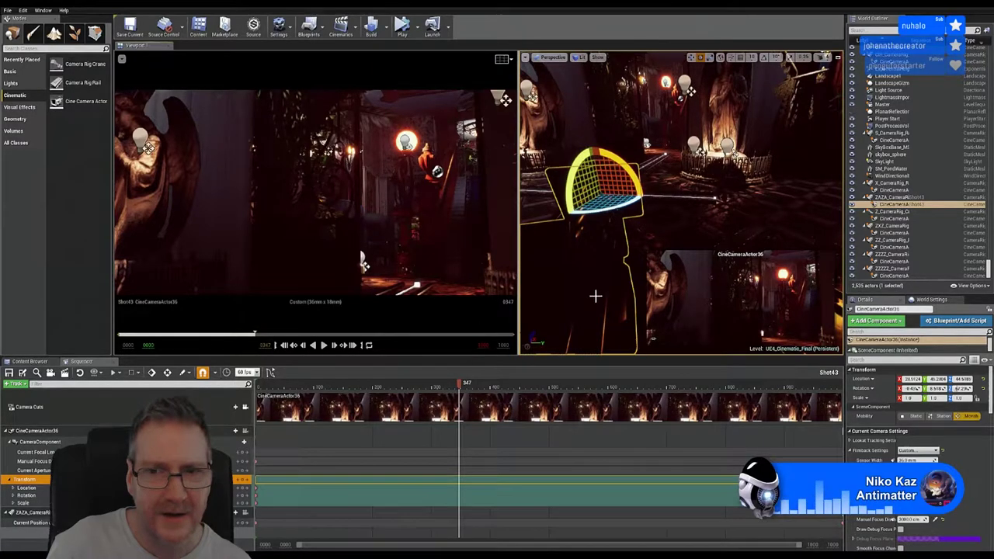
right_click_drag(683, 215, 651, 204)
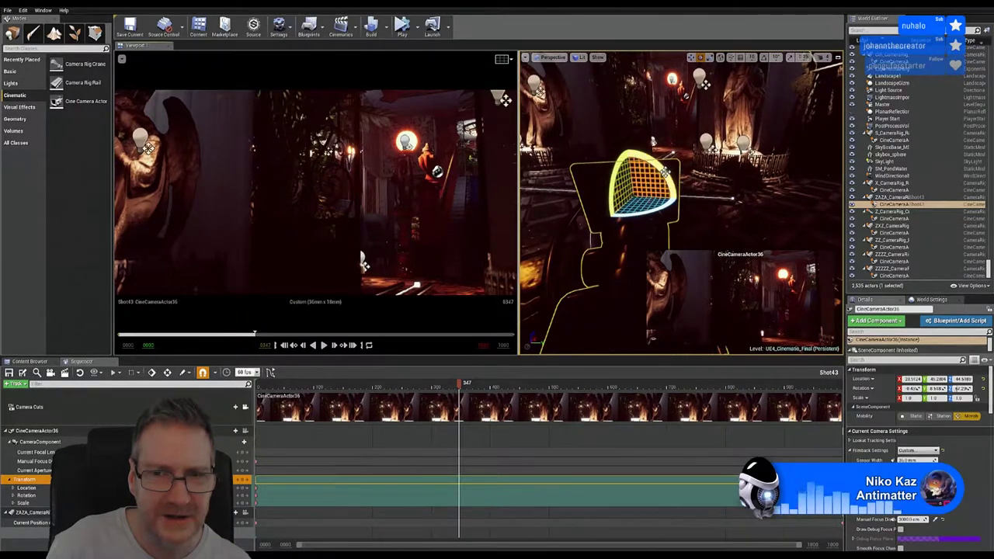
left_click_drag(671, 170, 669, 180)
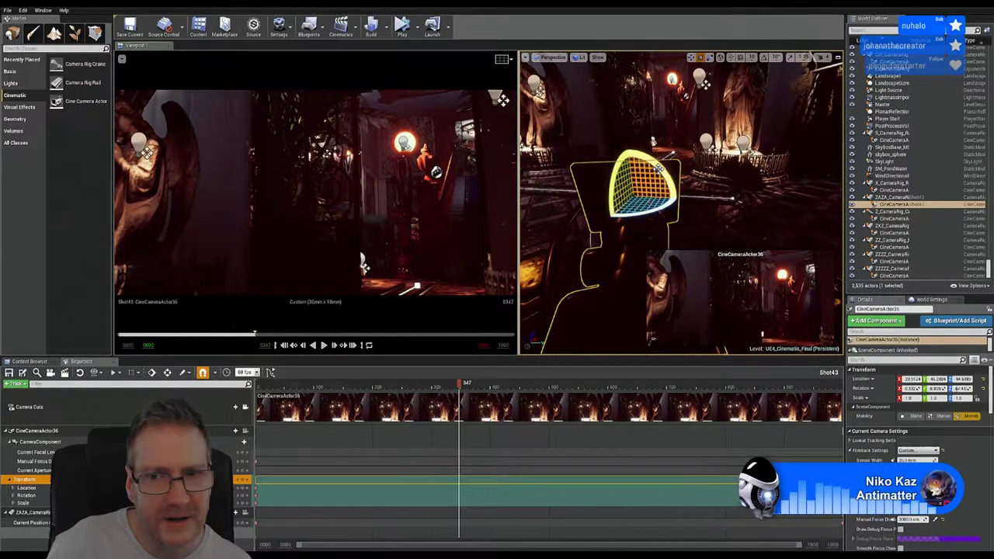
left_click_drag(660, 167, 536, 254)
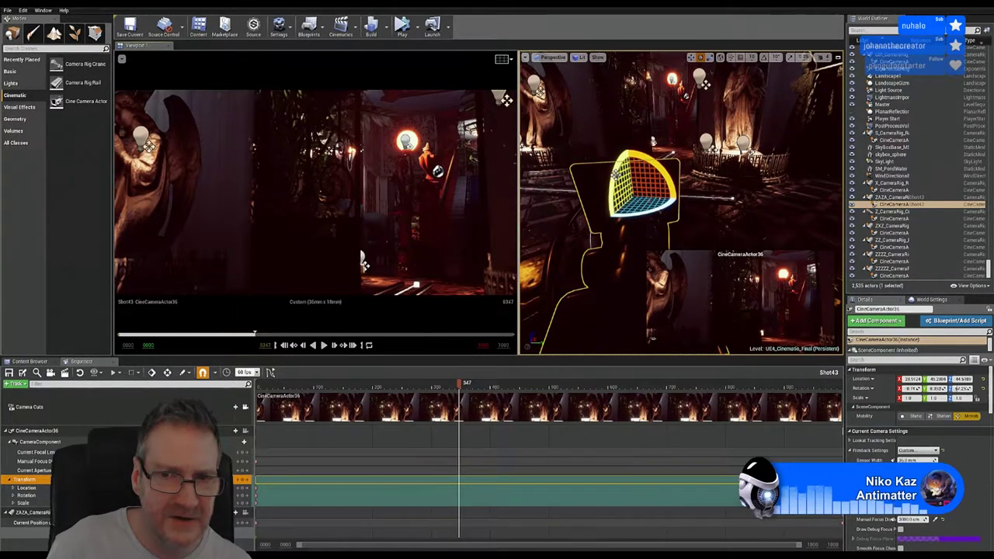
left_click_drag(615, 174, 617, 180)
left_click_drag(618, 180, 547, 238)
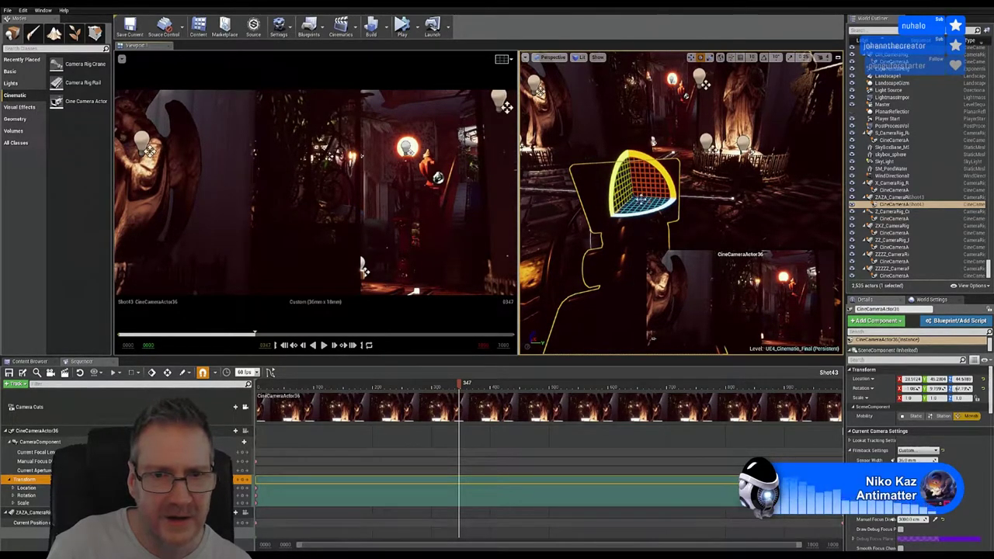
left_click_drag(664, 175, 677, 184)
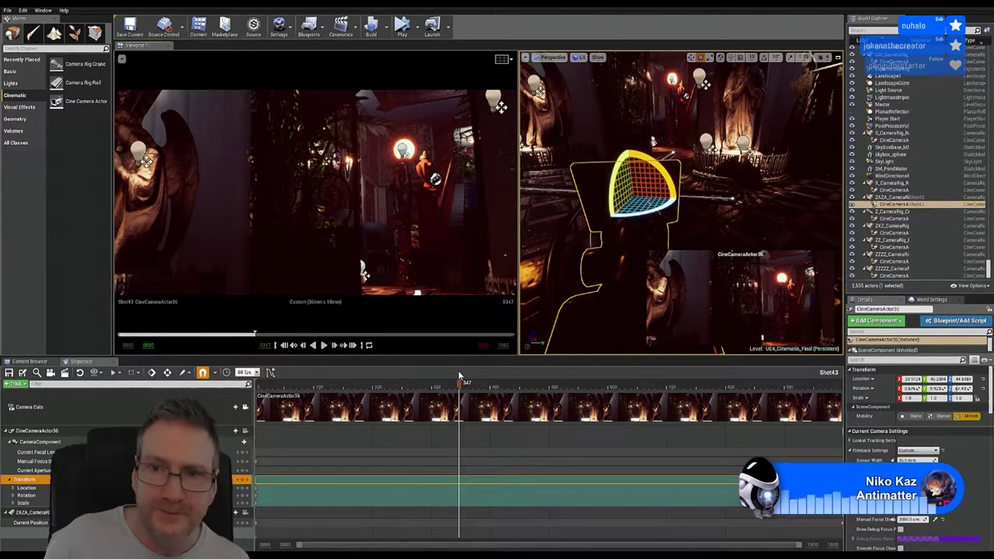
- Switch to translate, scrub from frame 0 to about frame 331, and select then deselect the Transform track
left_click(691, 57)
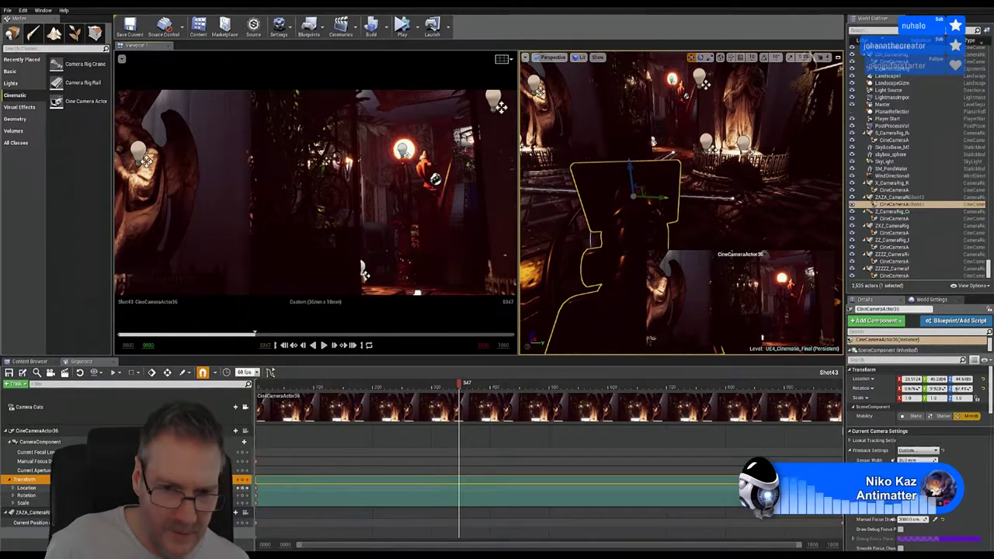
left_click(452, 383)
left_click_drag(417, 383, 426, 416)
left_click_drag(348, 407, 231, 406)
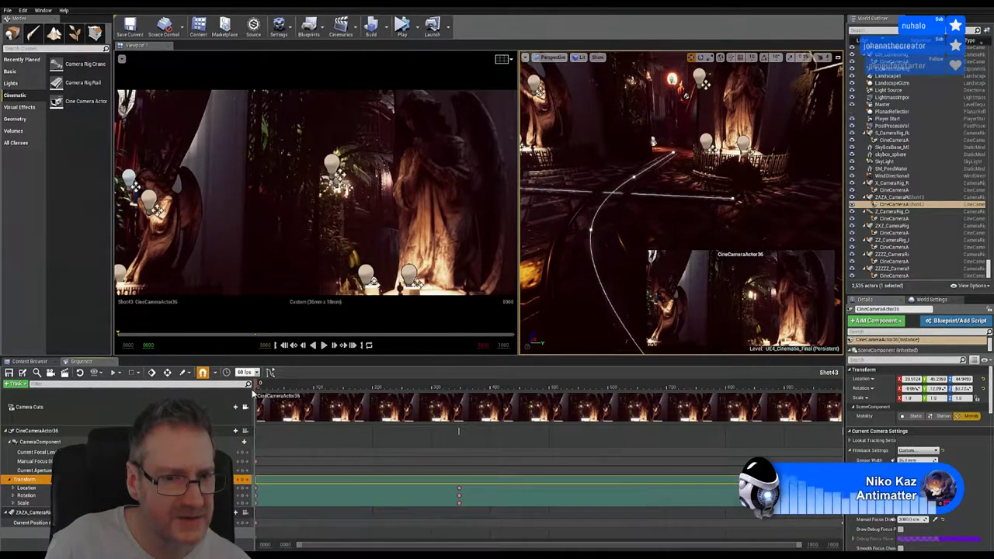
left_click_drag(296, 397, 458, 397)
left_click(459, 491)
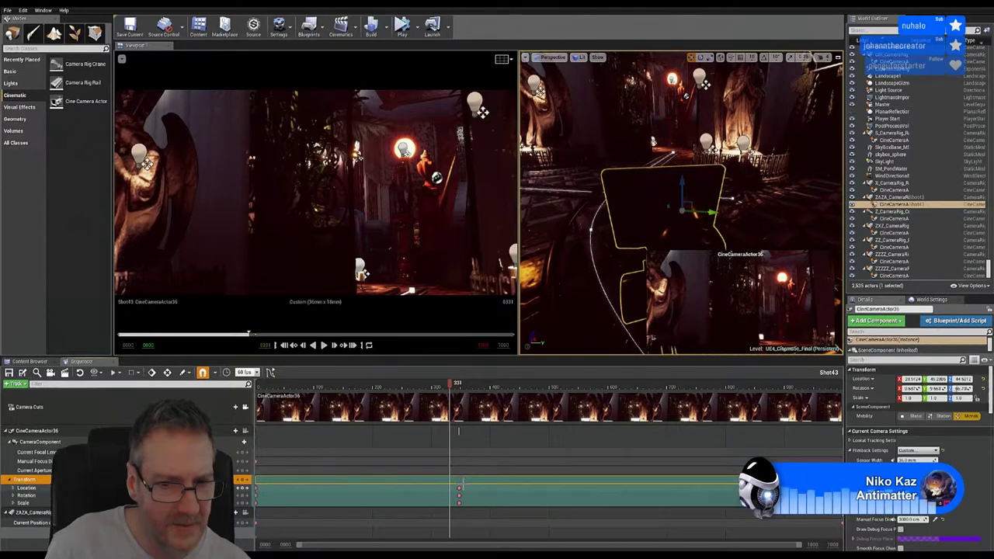
left_click(459, 499)
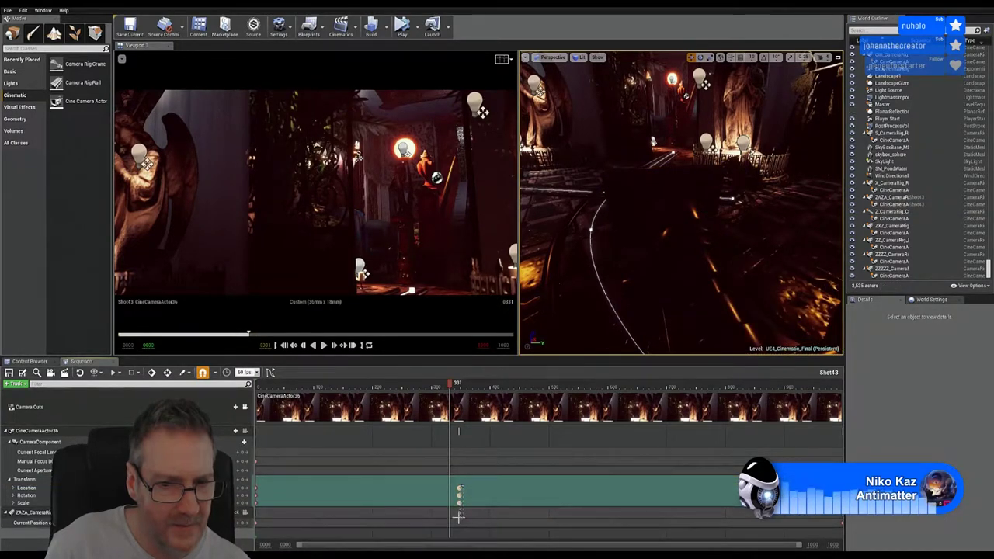
- Shift CineCameraActor36's Location keyframe later in Shot43
left_click(458, 515)
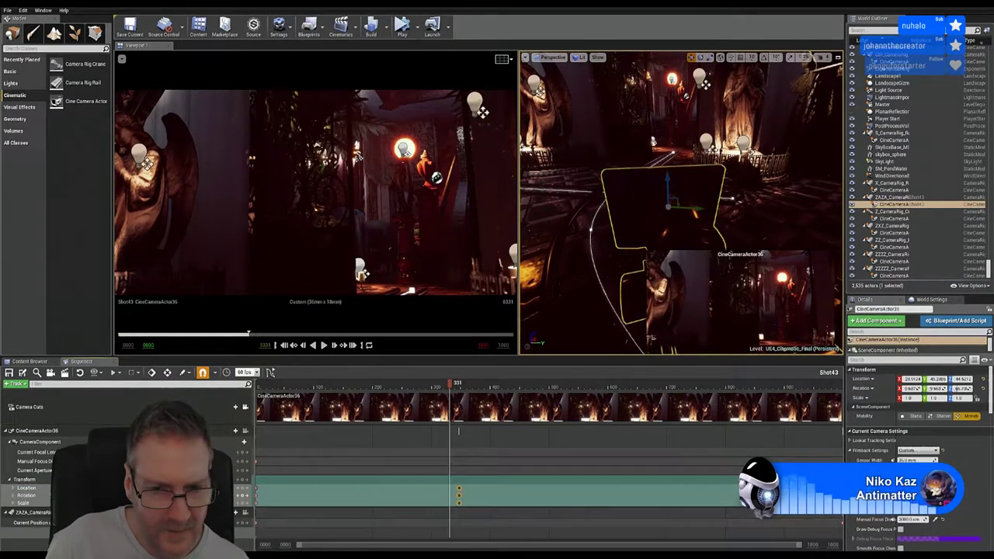
left_click_drag(458, 492, 542, 492)
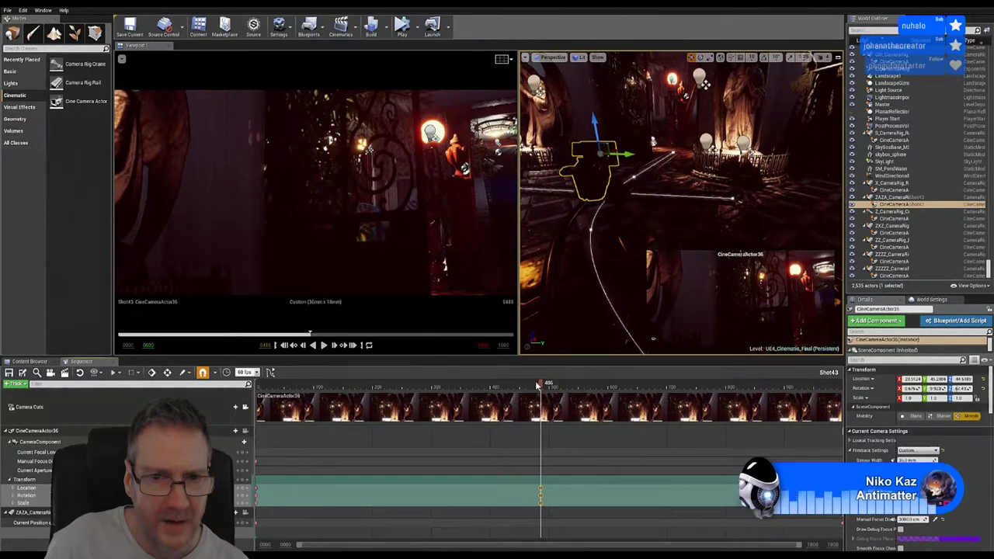
left_click_drag(537, 386, 258, 386)
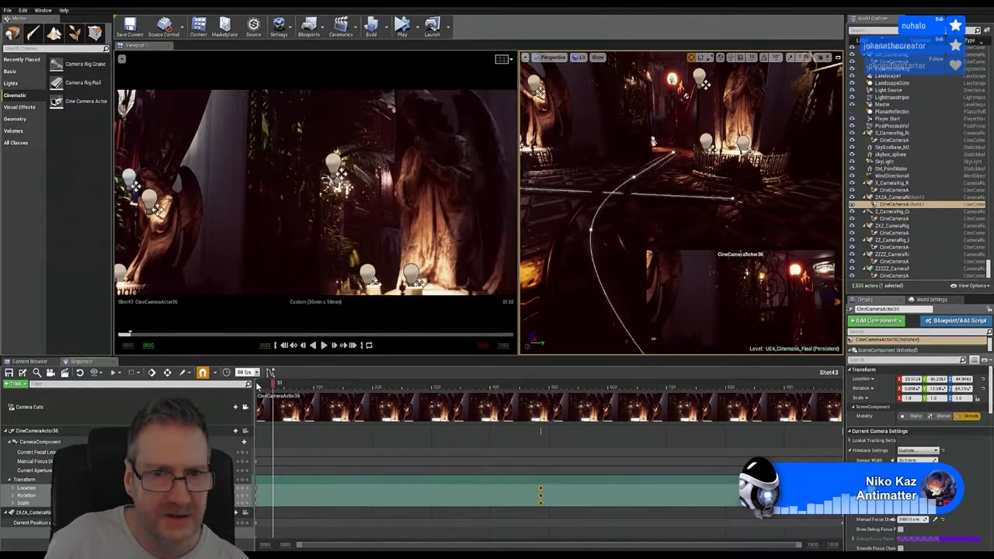
- Scrub and play Shot43 from around frames 126 and 330 to preview the rail move
left_click(334, 384)
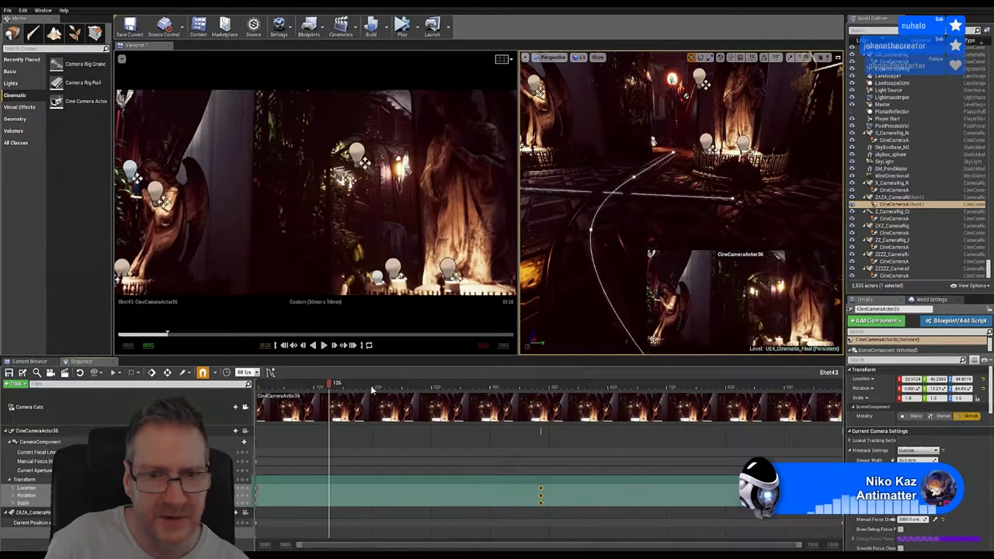
left_click_drag(371, 389, 276, 386)
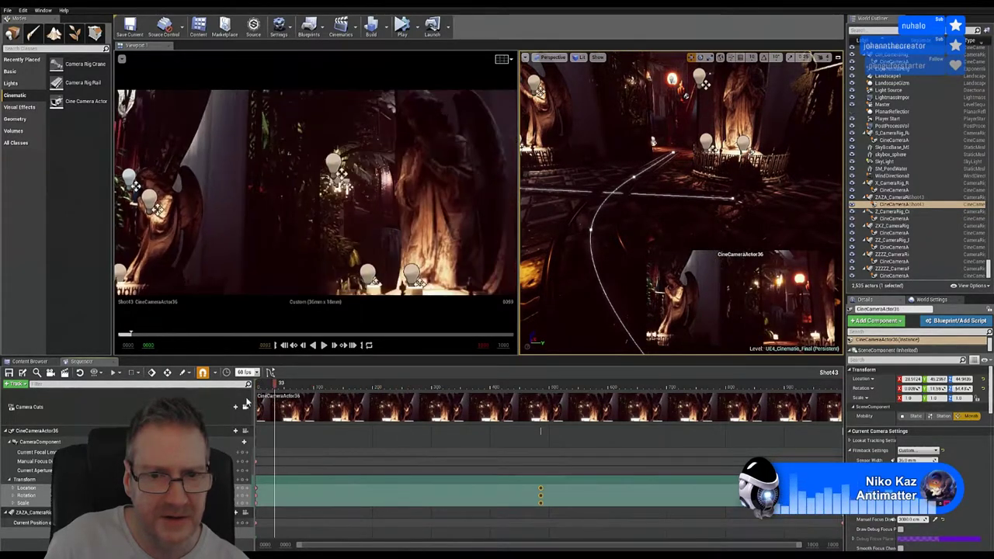
key("space")
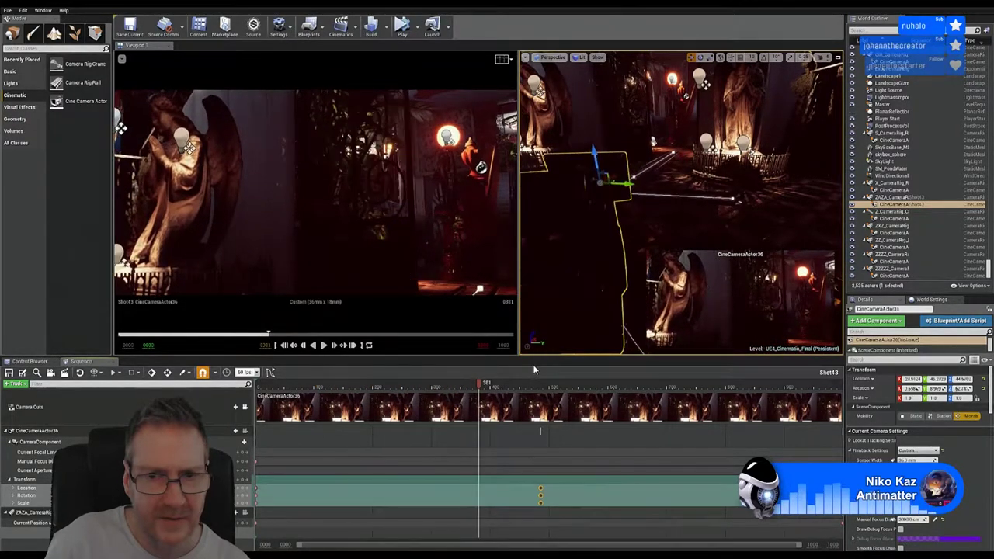
left_click_drag(539, 364, 548, 362)
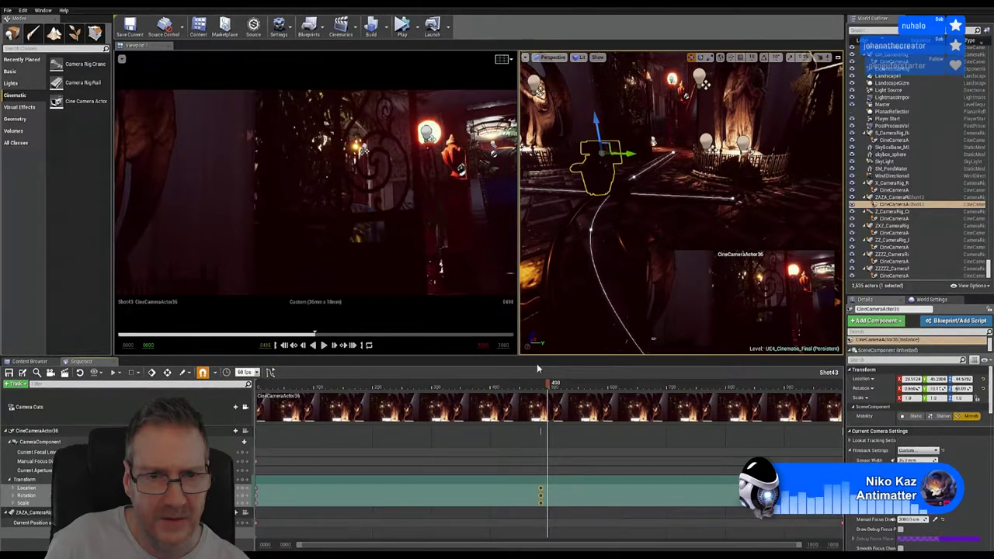
left_click(449, 369)
left_click_drag(425, 370, 322, 388)
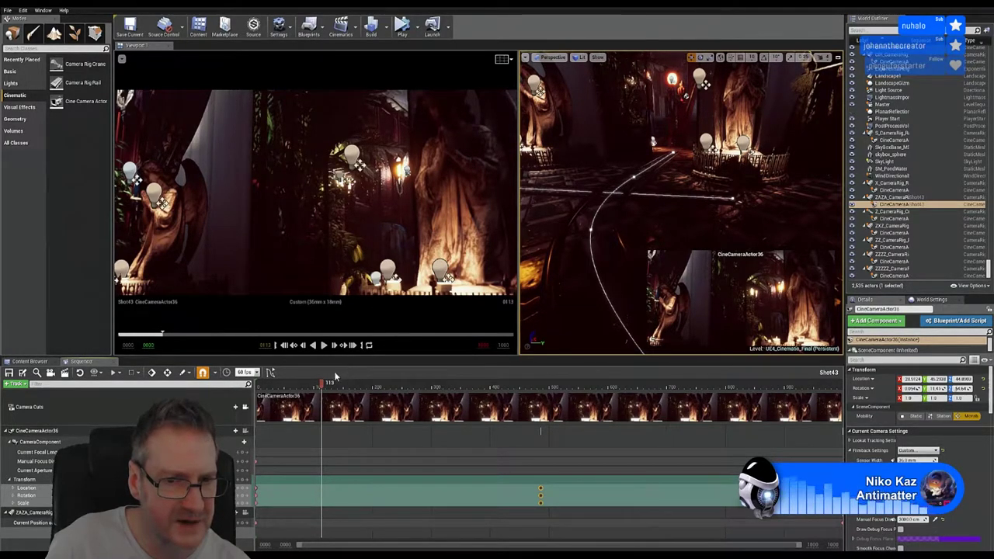
- Play back Shot43 and stop it, then move the playhead near 490 and back to frame 486
key("space")
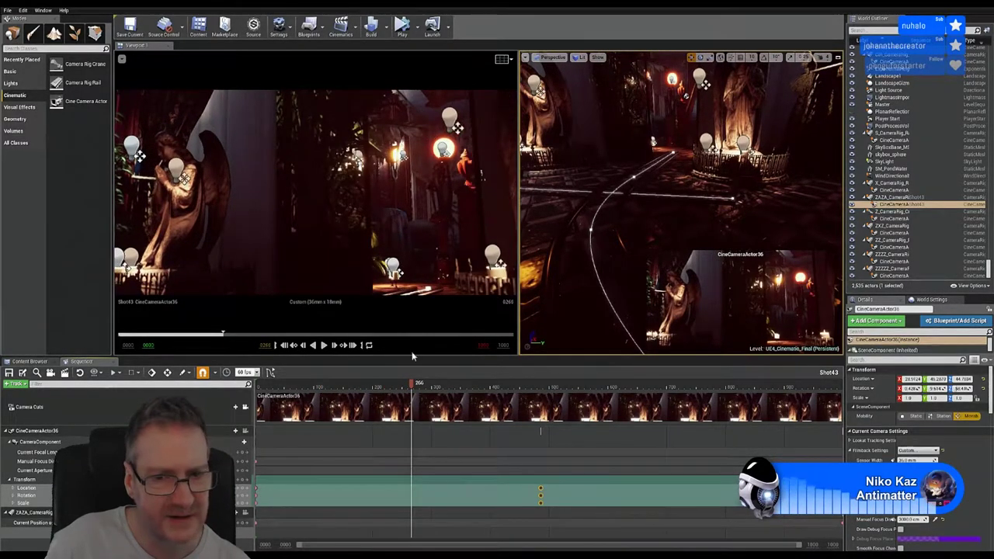
key("space")
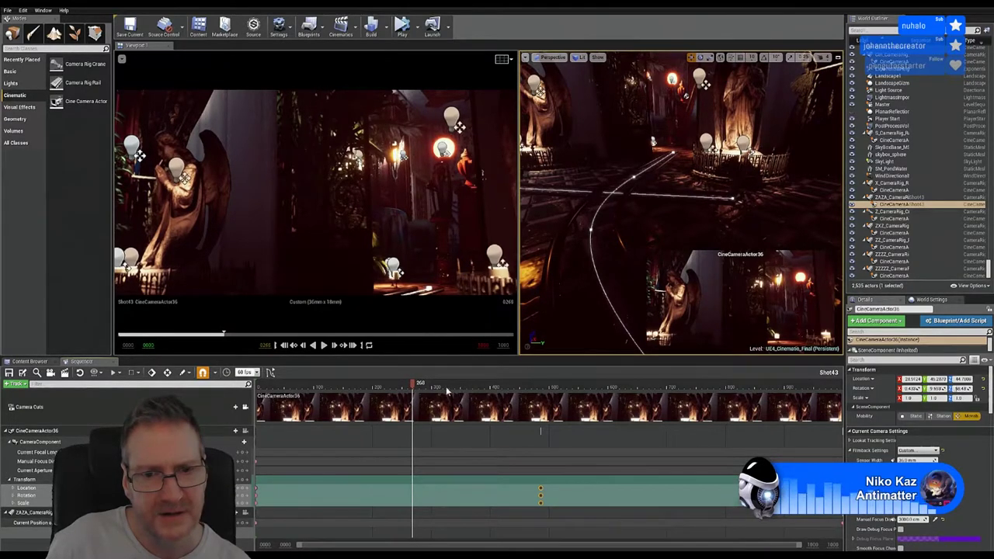
key("space")
left_click(543, 398)
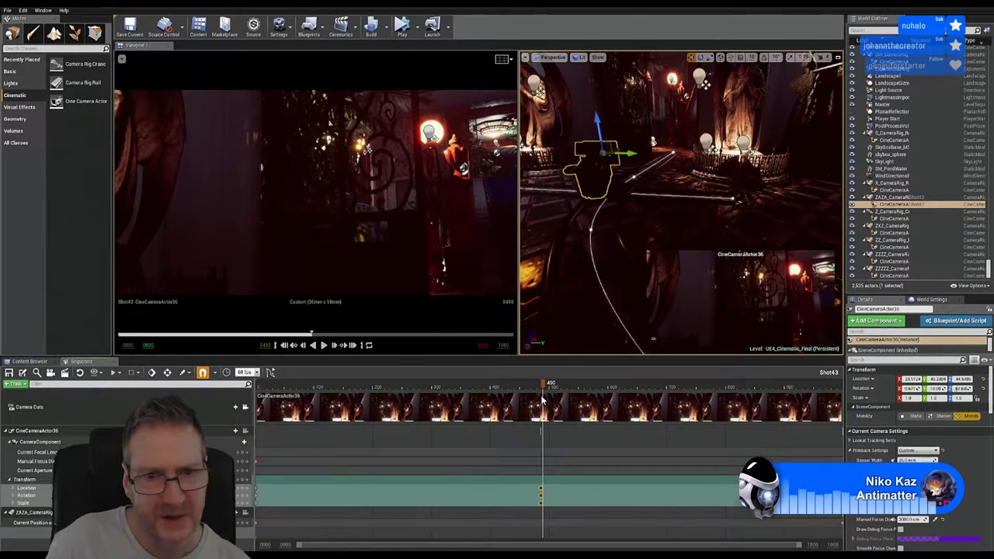
key("Left")
key("Left")
key("Left")
key("Left")
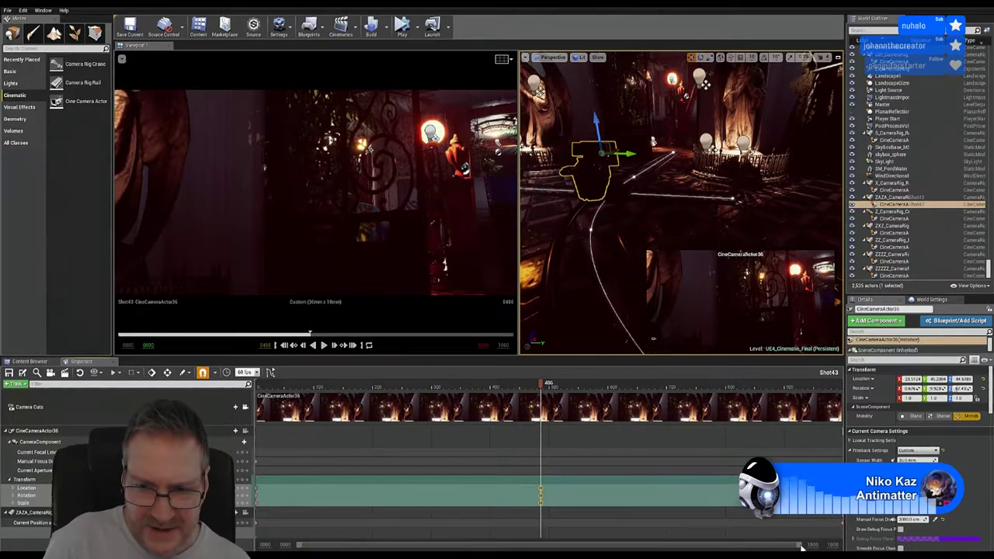
- Narrow the Sequencer view range tightly around frame 486, stepping to 487 and back
left_click_drag(802, 548, 602, 547)
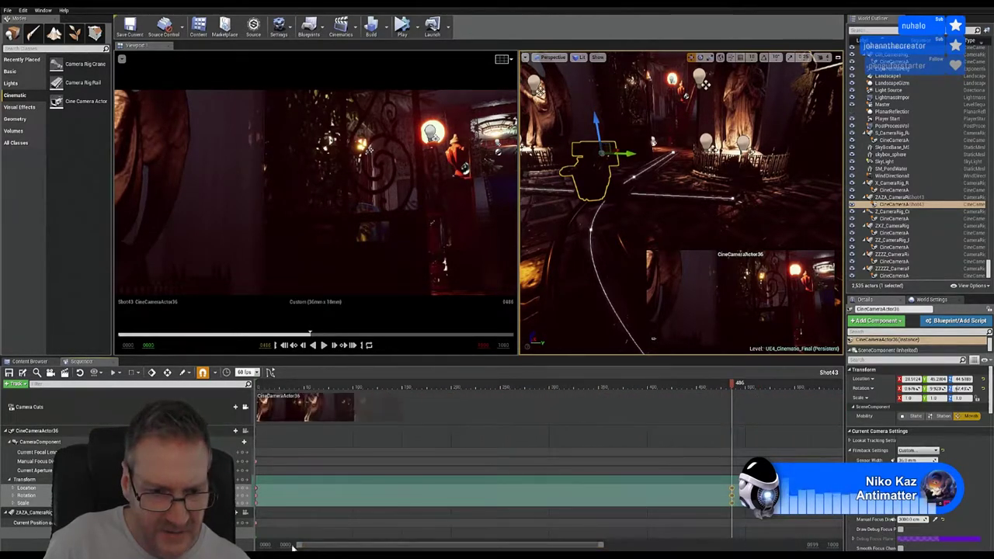
left_click_drag(295, 548, 502, 545)
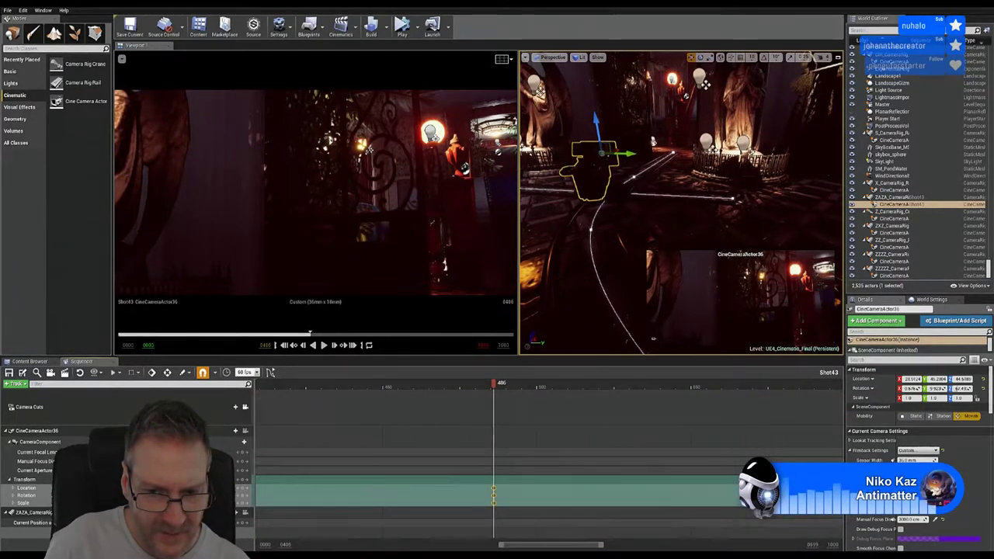
scroll(501, 547, "down", 3)
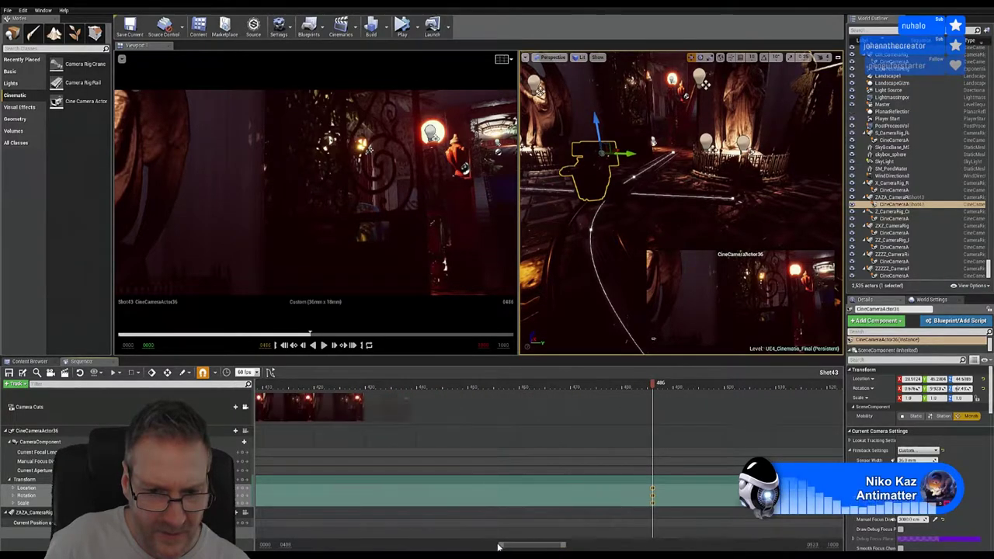
left_click_drag(499, 547, 525, 547)
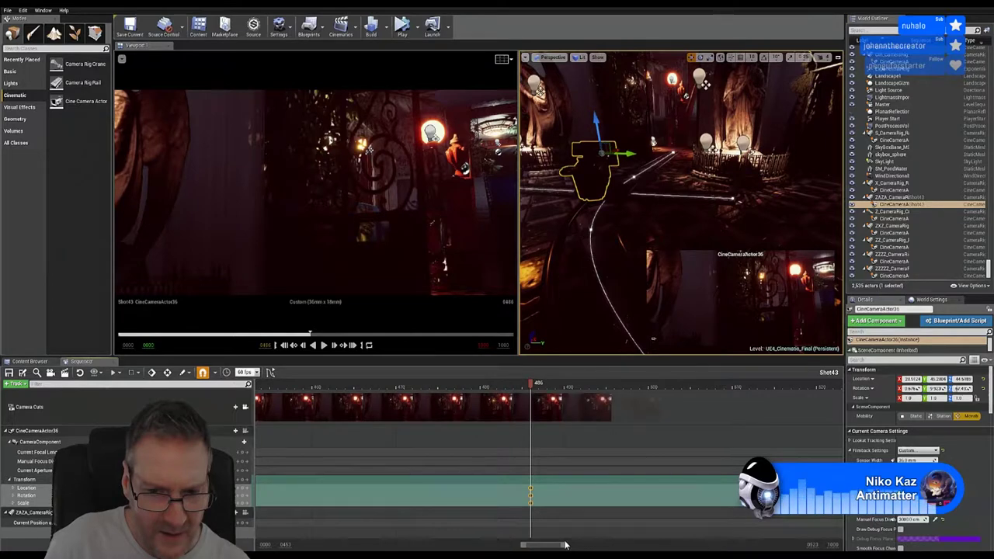
left_click_drag(563, 546, 529, 546)
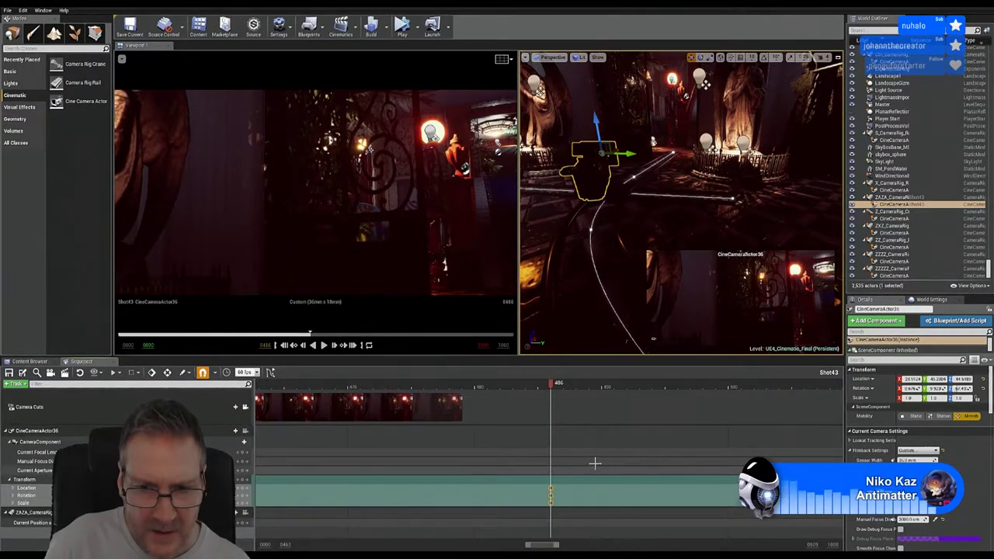
key("Right")
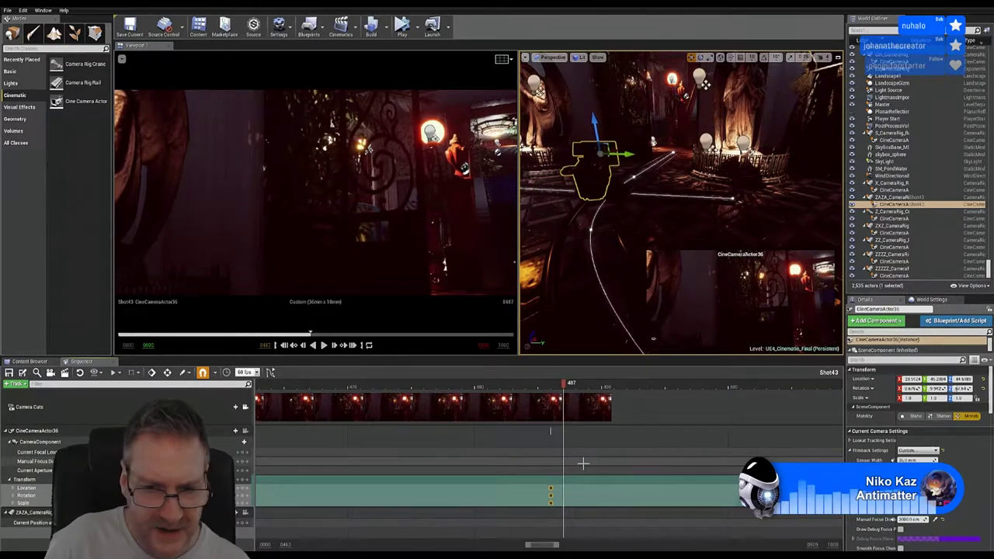
key("Left")
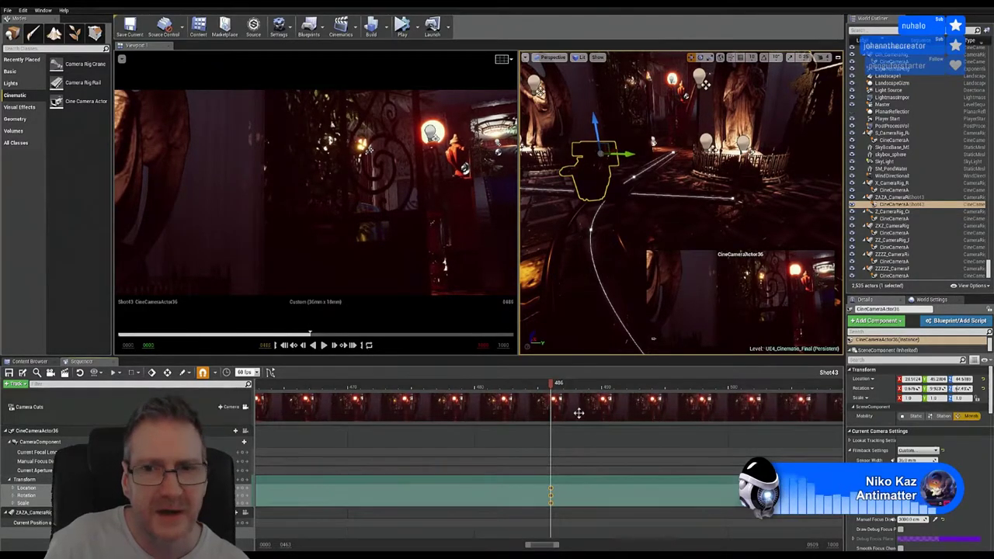
- Switch to the rotate tool and adjust CineCameraActor36's heading and pitch at frame 486
left_click(701, 58)
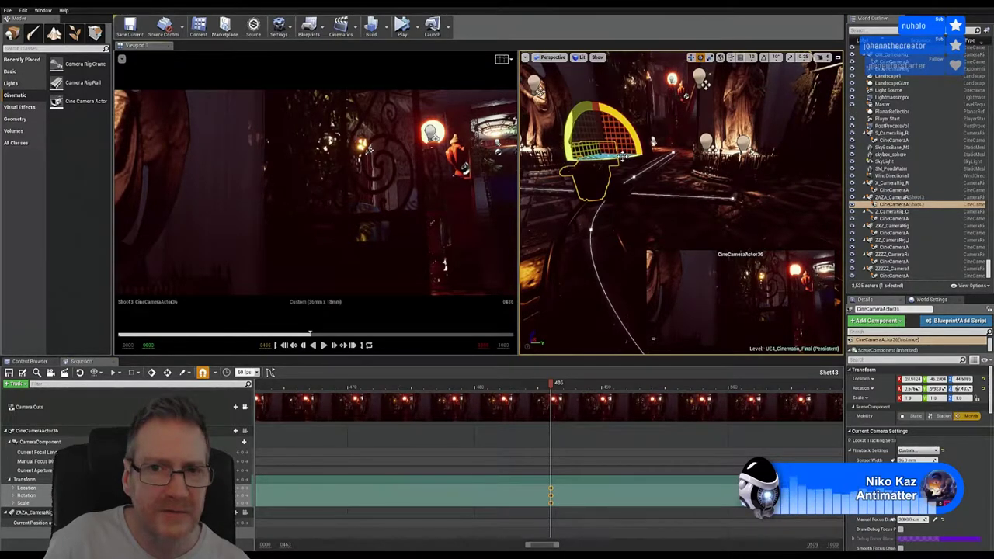
left_click_drag(626, 158, 652, 154)
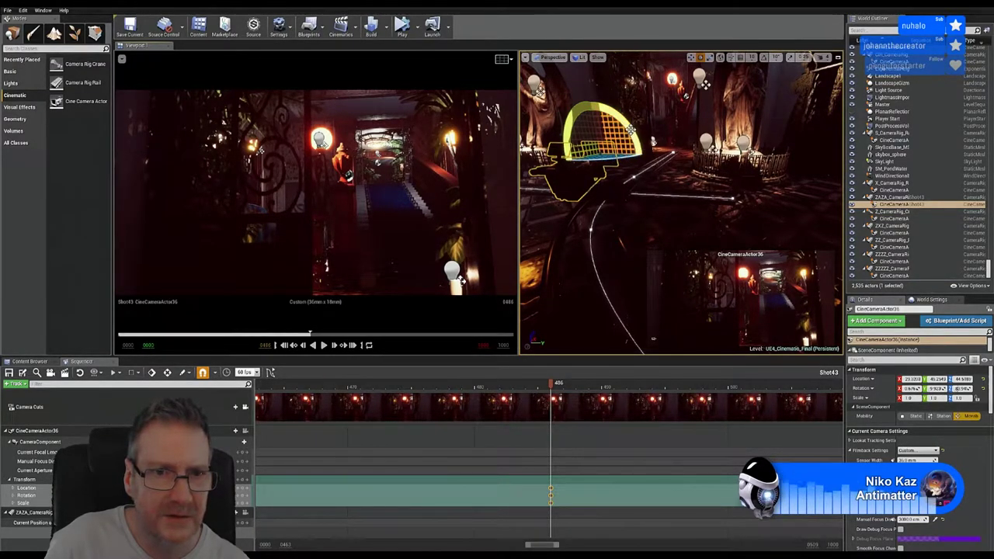
left_click_drag(630, 132, 567, 148)
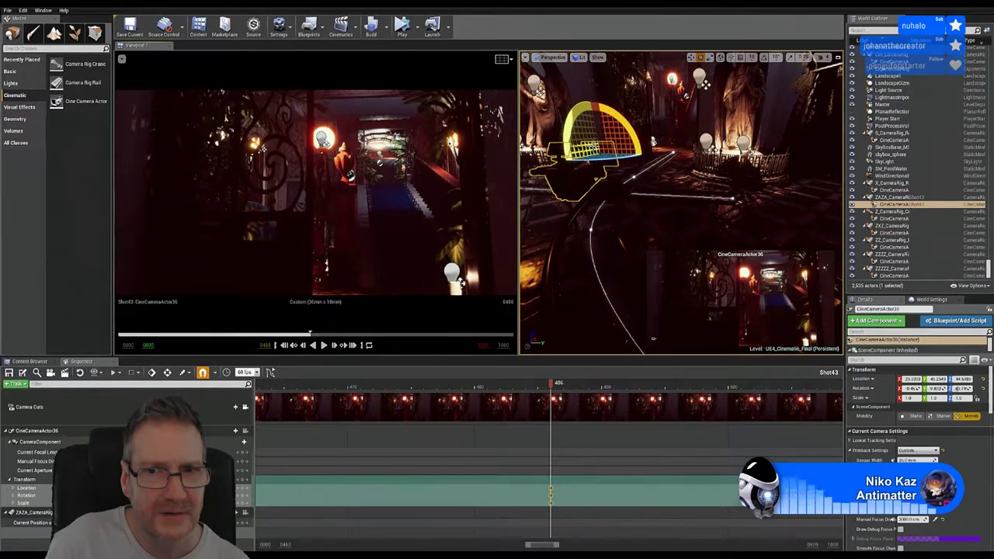
left_click_drag(627, 132, 629, 126)
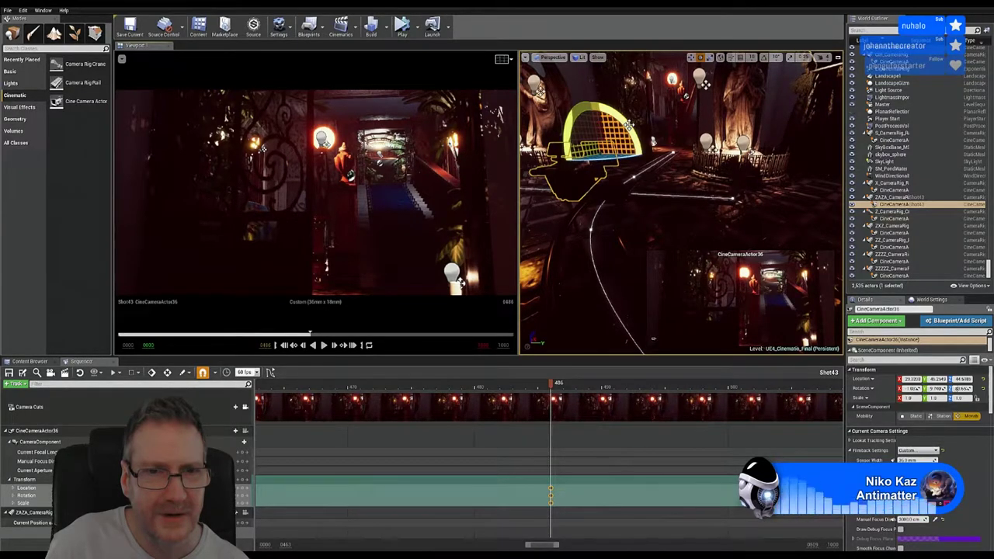
left_click_drag(629, 125, 629, 131)
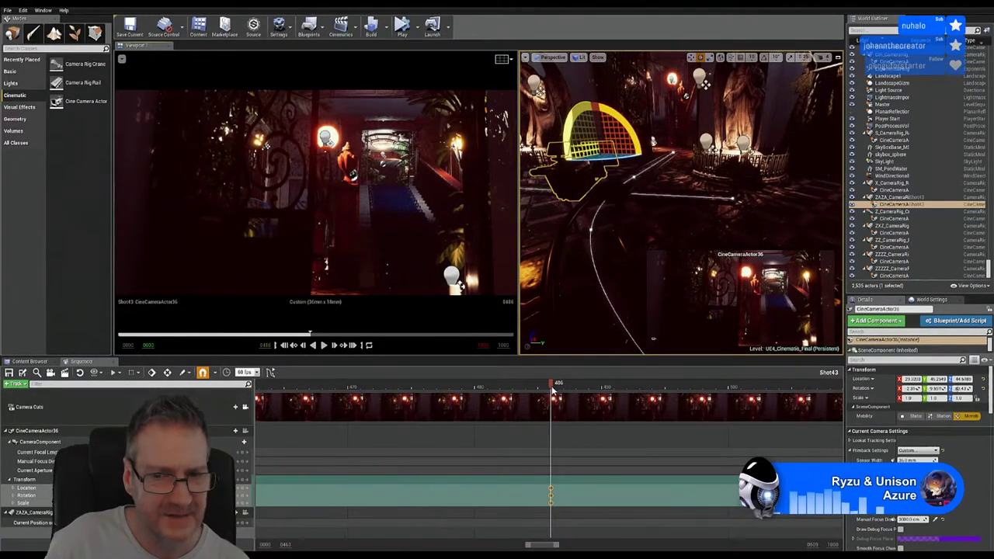
- Scrub around the keyed frame, then turn and tilt the camera to frame the lamp and stairs
left_click_drag(551, 383, 412, 397)
mouse_move(565, 402)
left_mouse_down()
mouse_move(589, 400)
mouse_move(355, 400)
mouse_move(567, 406)
mouse_move(560, 399)
left_mouse_up()
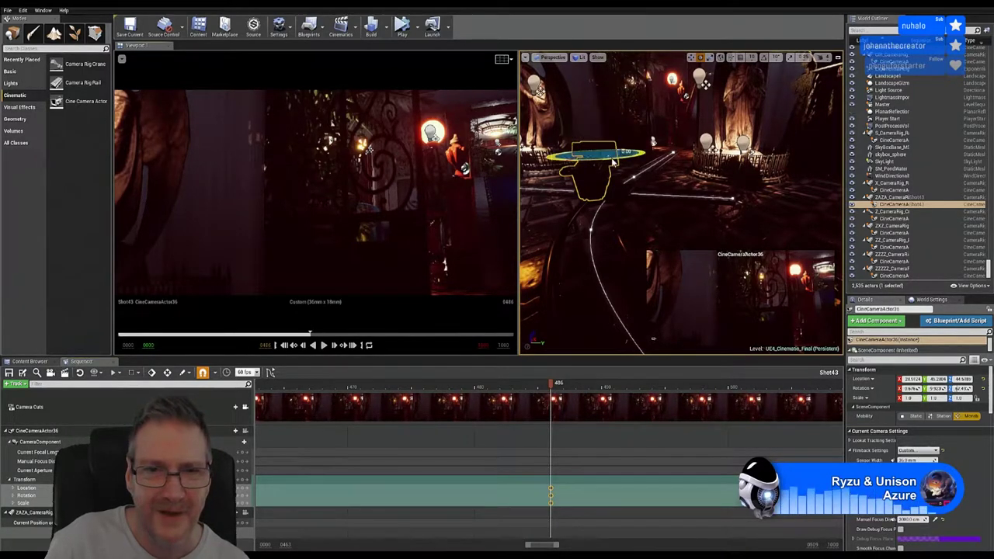
left_click_drag(591, 154, 545, 218)
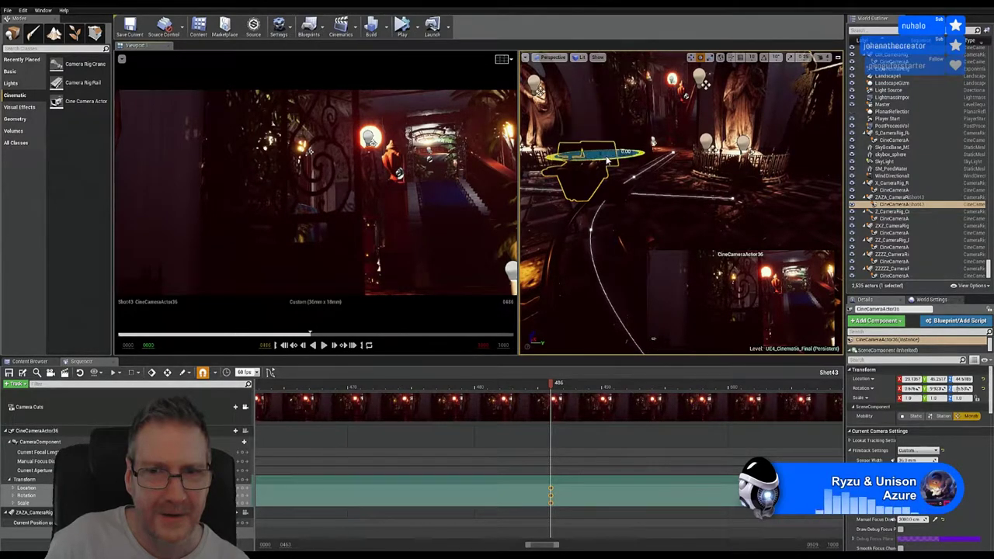
left_click_drag(606, 159, 562, 193)
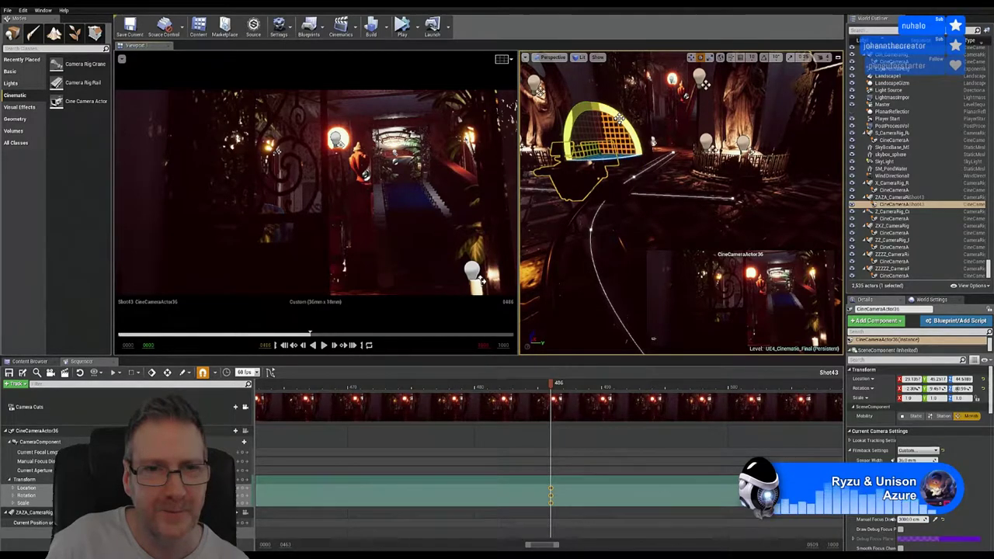
left_click_drag(619, 118, 626, 147)
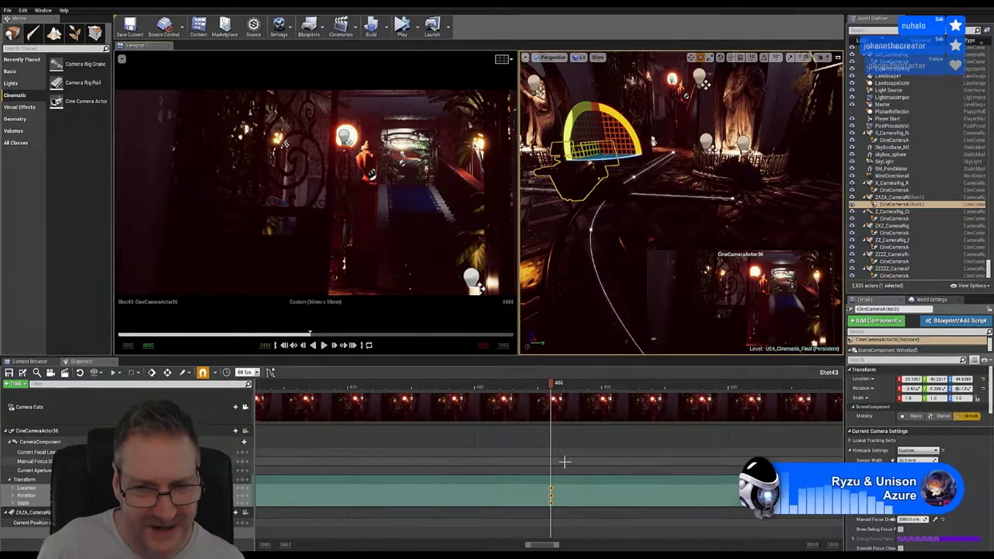
- Select the Transform track and scrub back from frame 467 toward the shot's start, zoomed out
left_click(31, 480)
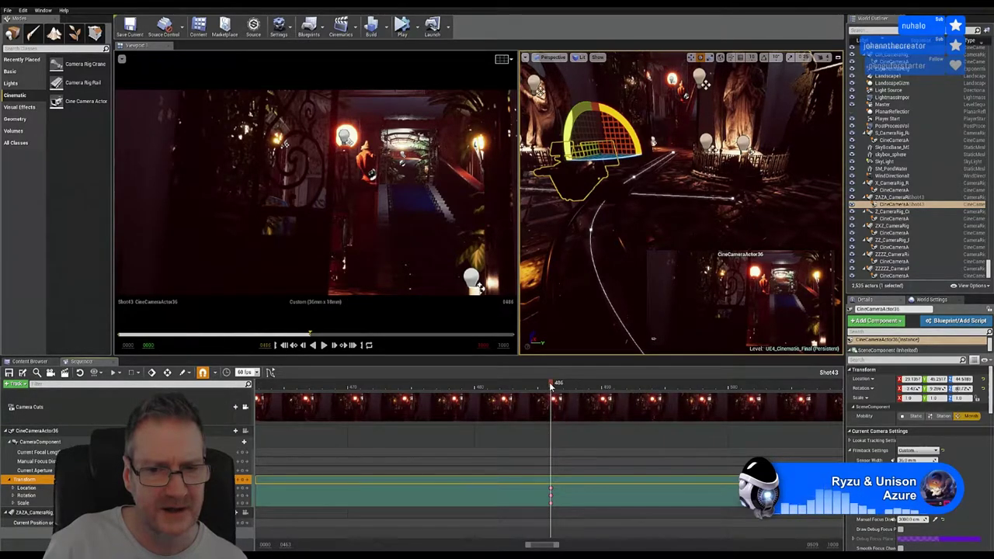
left_click_drag(551, 384, 513, 383)
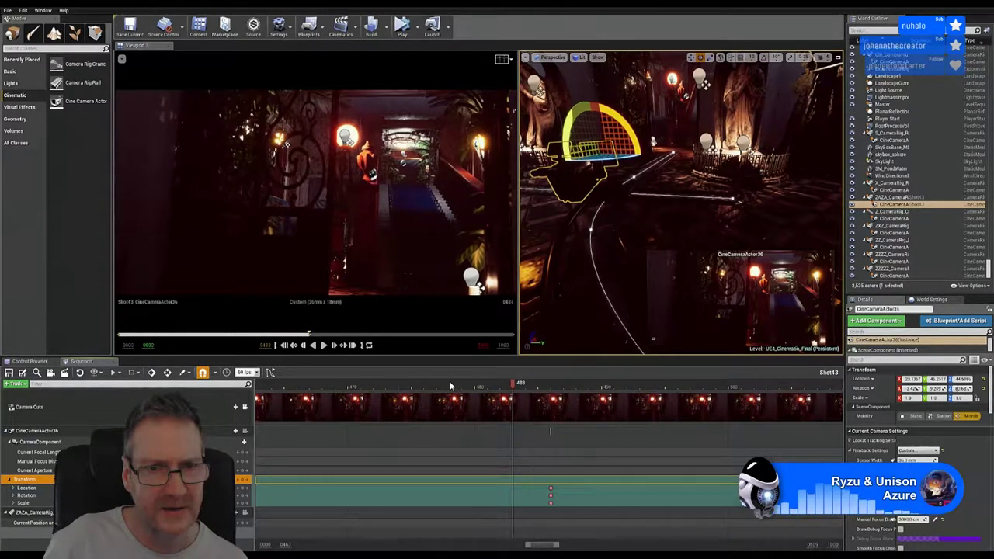
left_click_drag(449, 385, 224, 400)
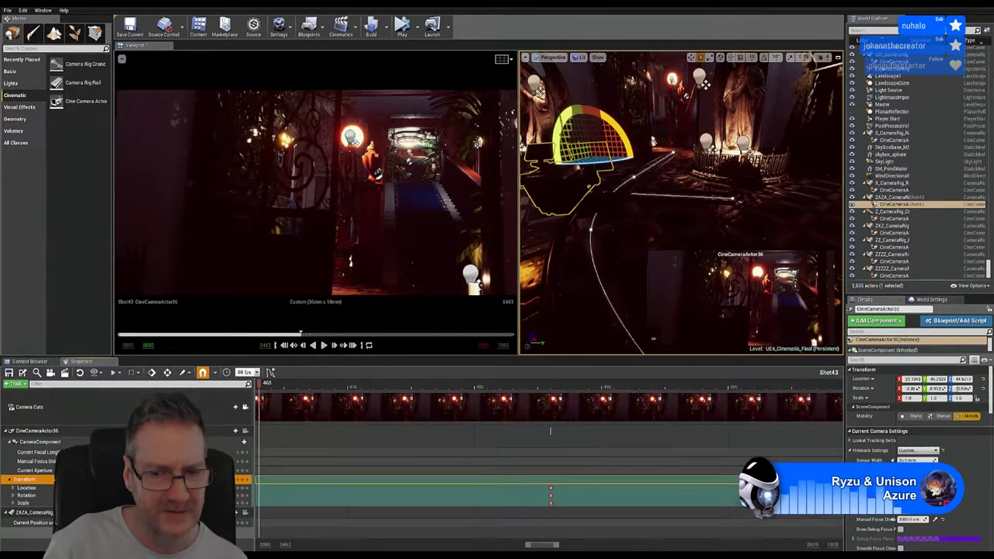
scroll(544, 403, "down", 5)
scroll(543, 404, "down", 3)
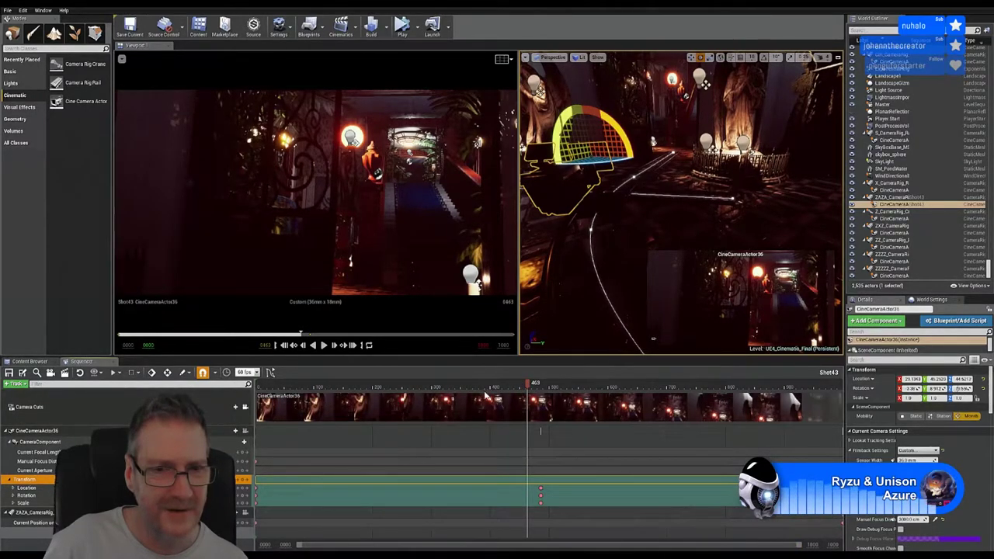
left_click_drag(527, 390, 503, 396)
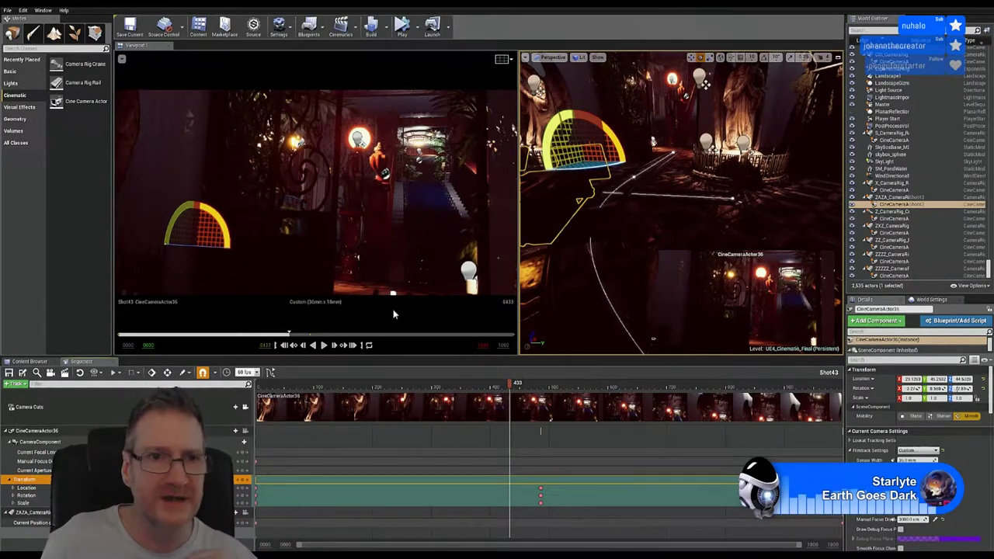
left_click(294, 31)
mouse_move(310, 138)
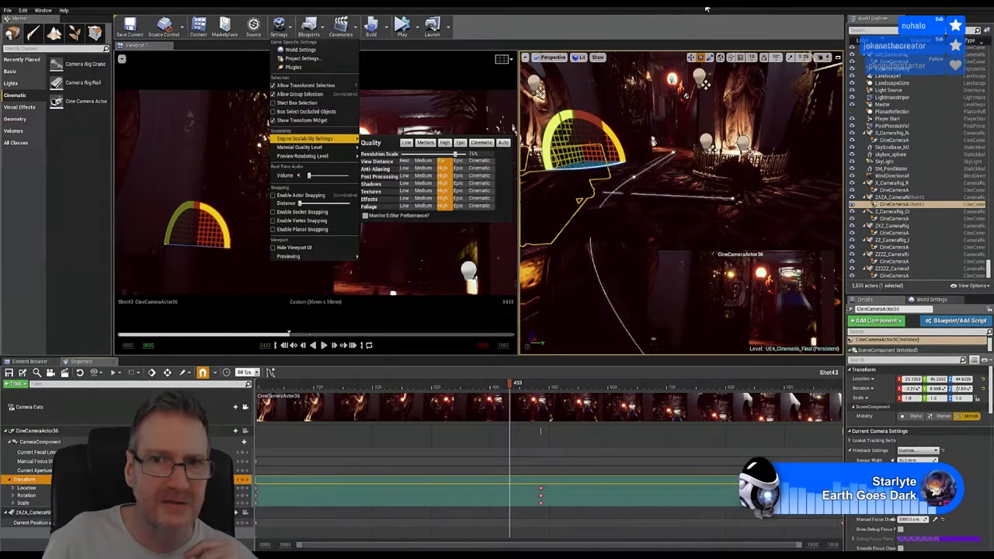
left_click(567, 30)
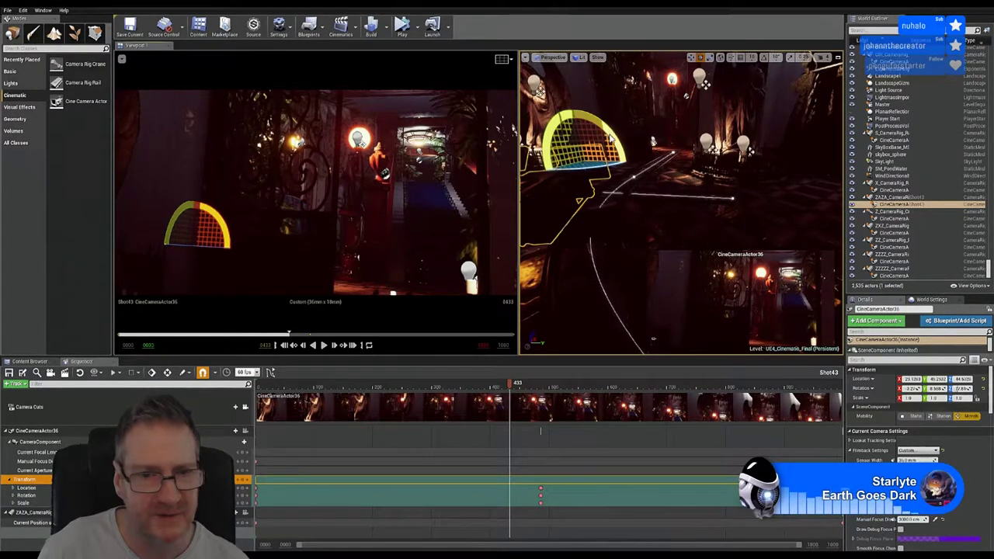
- Give the cine camera small rotations, then bring the scene view closer to it on the rail
left_click_drag(610, 140, 608, 136)
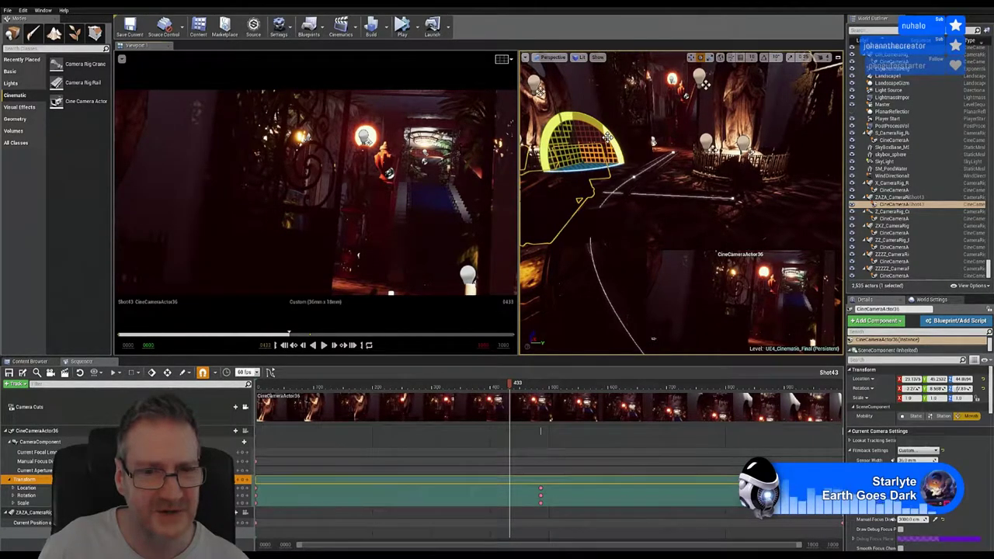
mouse_move(609, 135)
left_mouse_down()
mouse_move(598, 131)
mouse_move(613, 145)
left_mouse_up()
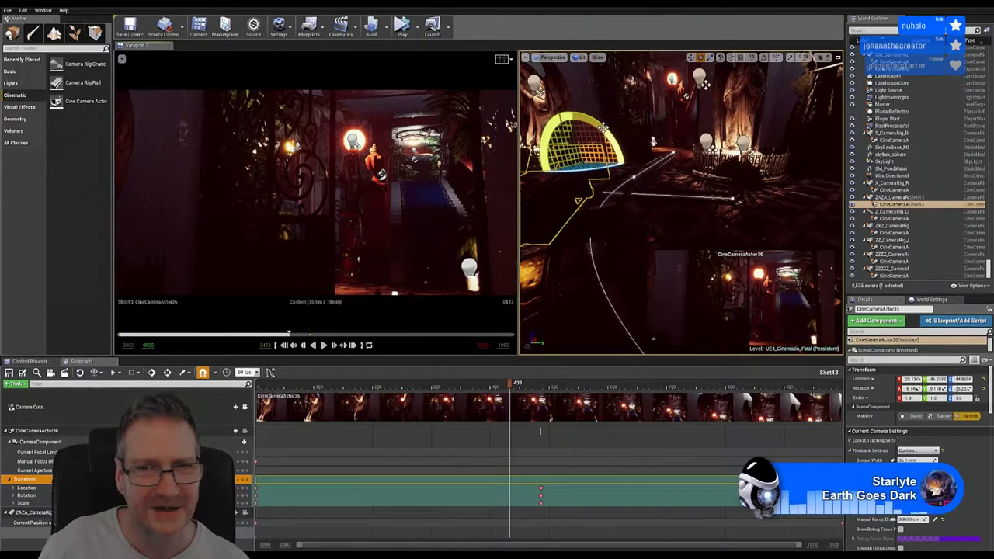
left_click_drag(603, 127, 613, 139)
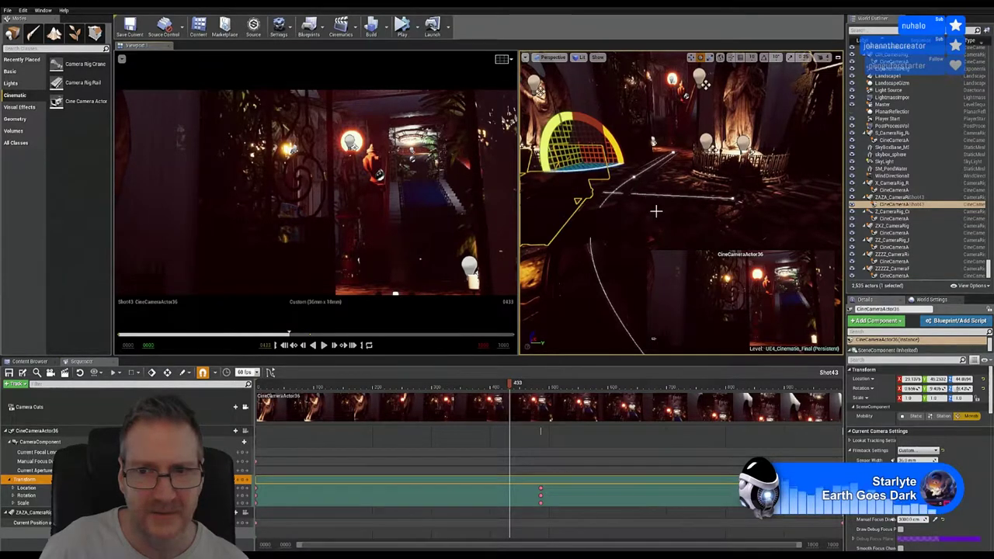
mouse_move(707, 224)
left_mouse_down()
mouse_move(632, 224)
mouse_move(702, 227)
left_mouse_up()
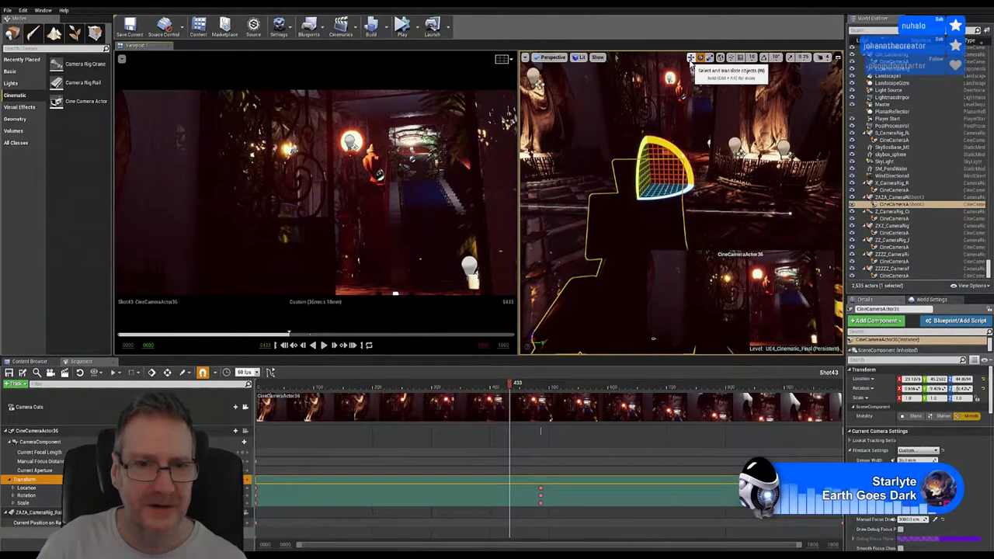
- Advance the Shot43 playhead past frames 440 and 483 to about 490, then back to 487
left_click(517, 389)
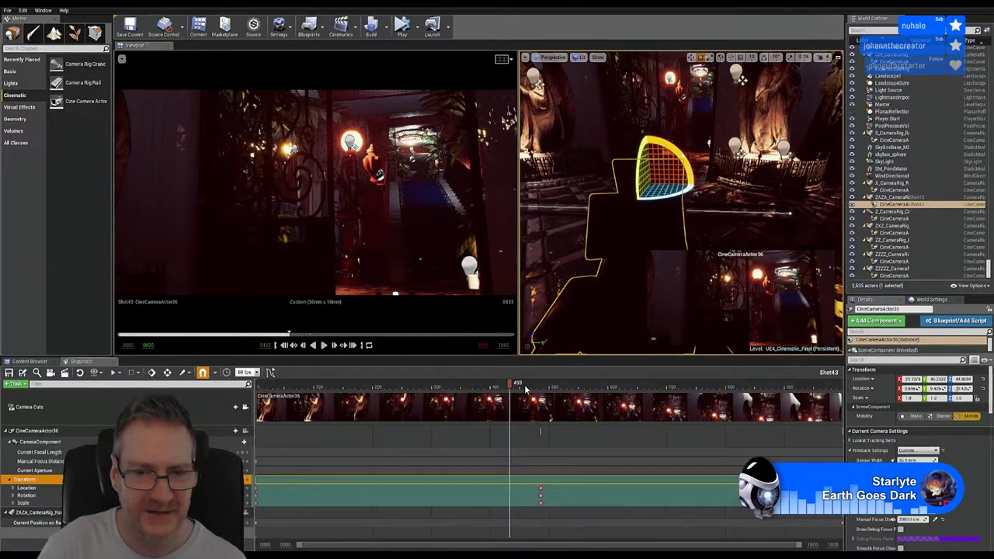
left_click(540, 389)
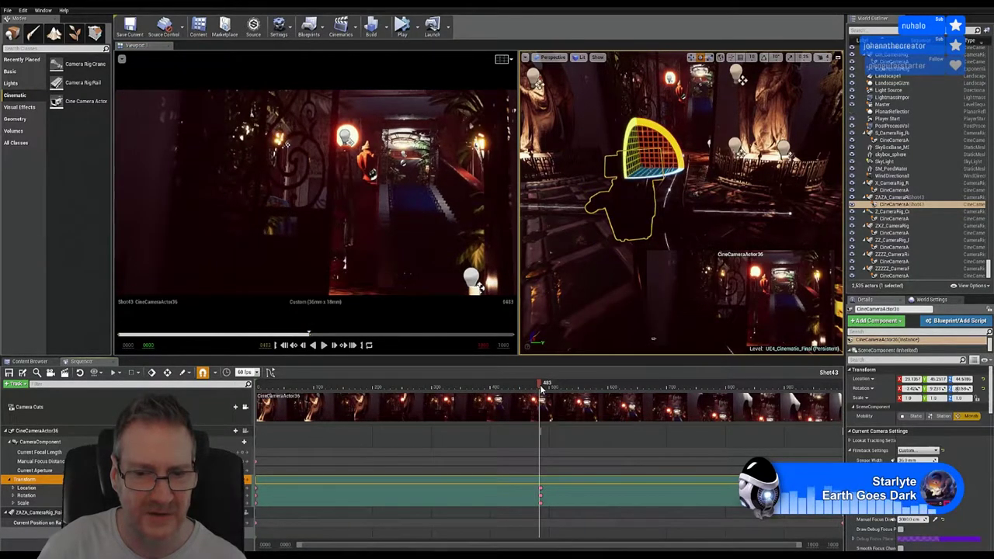
left_click(544, 388)
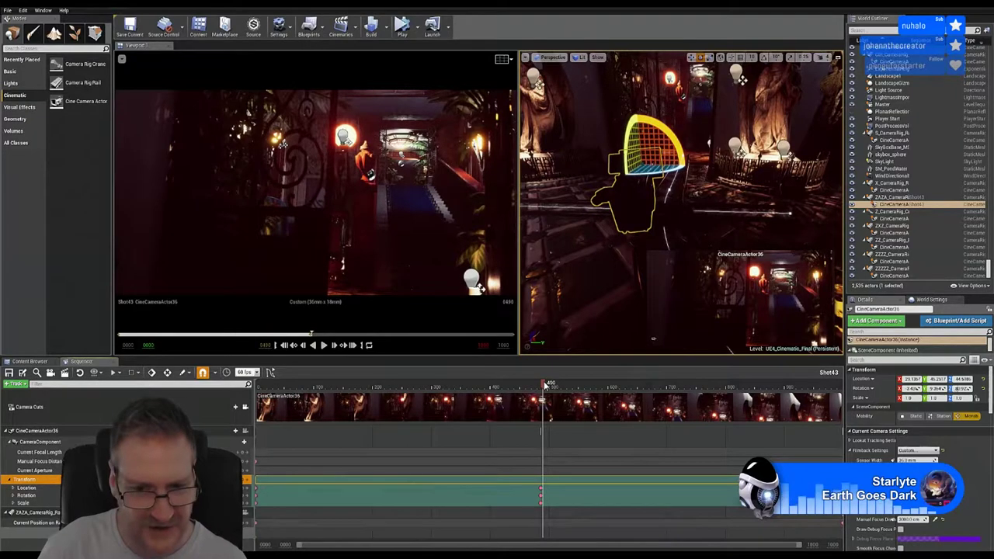
key("Left")
key("Left")
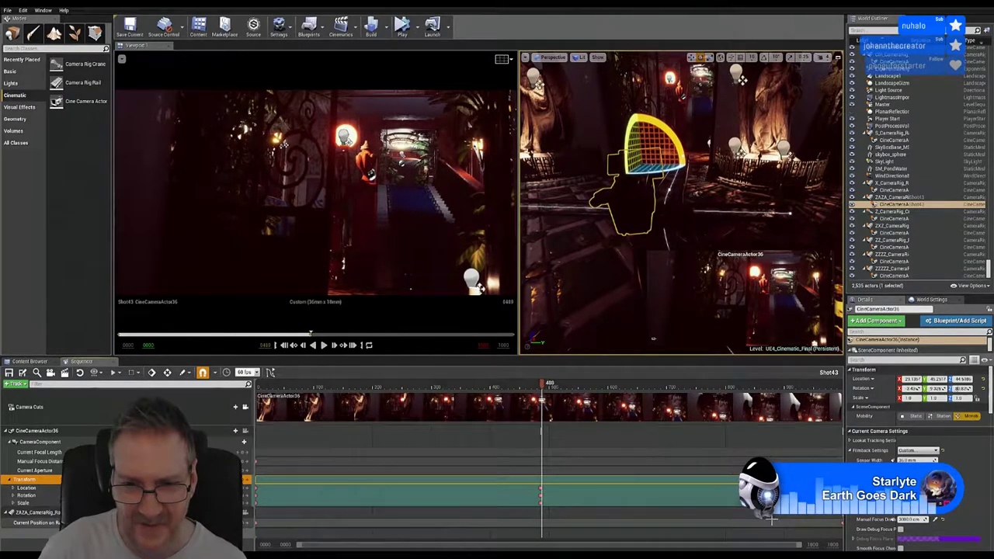
key("Left")
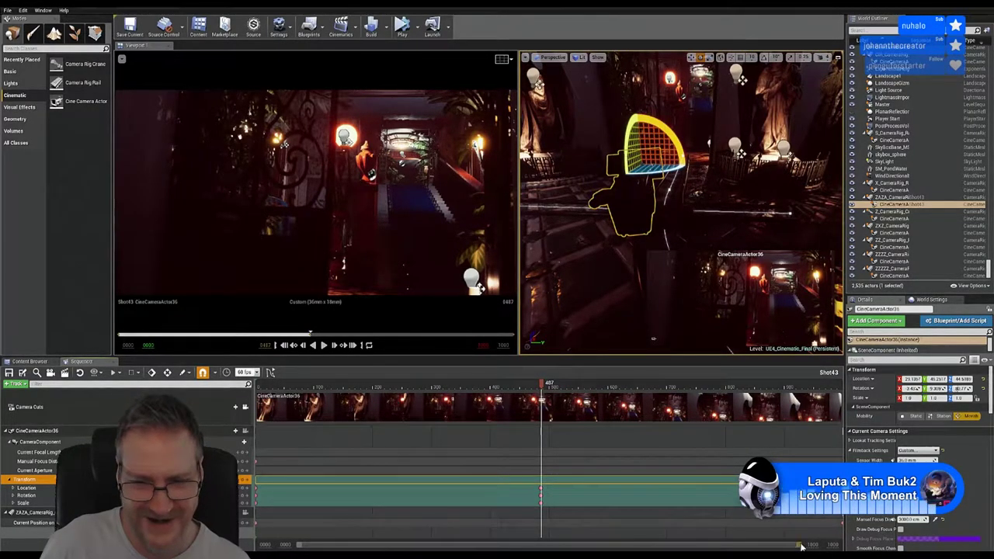
- Narrow the Sequencer range to frames ~470–490 and step the playhead back to frame 486
left_click_drag(806, 543, 697, 543)
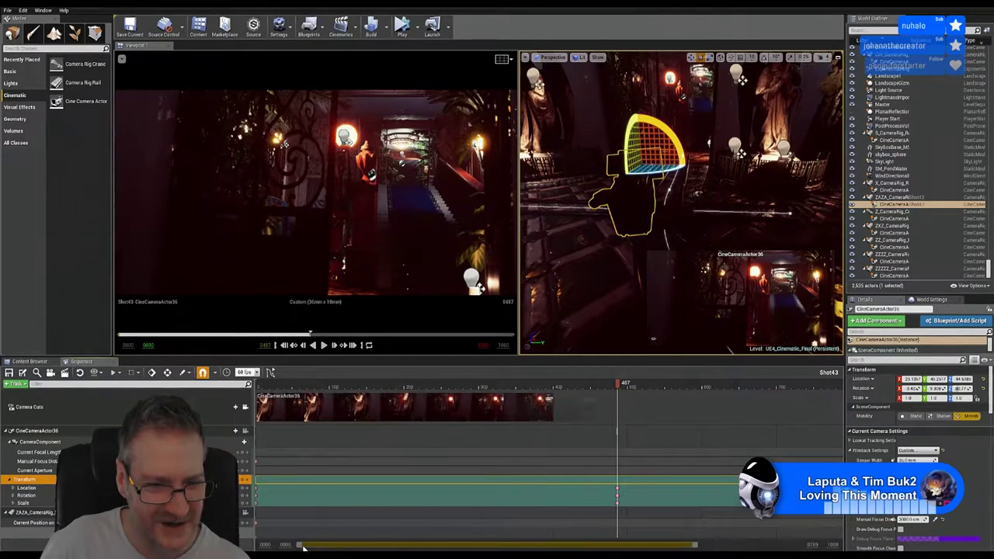
left_click_drag(281, 546, 447, 543)
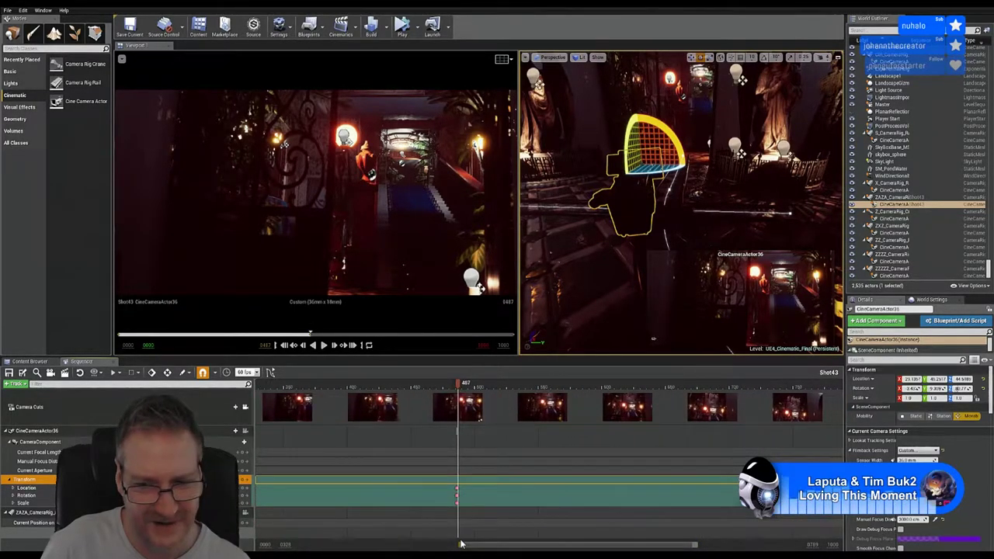
left_click_drag(696, 544, 559, 547)
left_click_drag(425, 547, 529, 547)
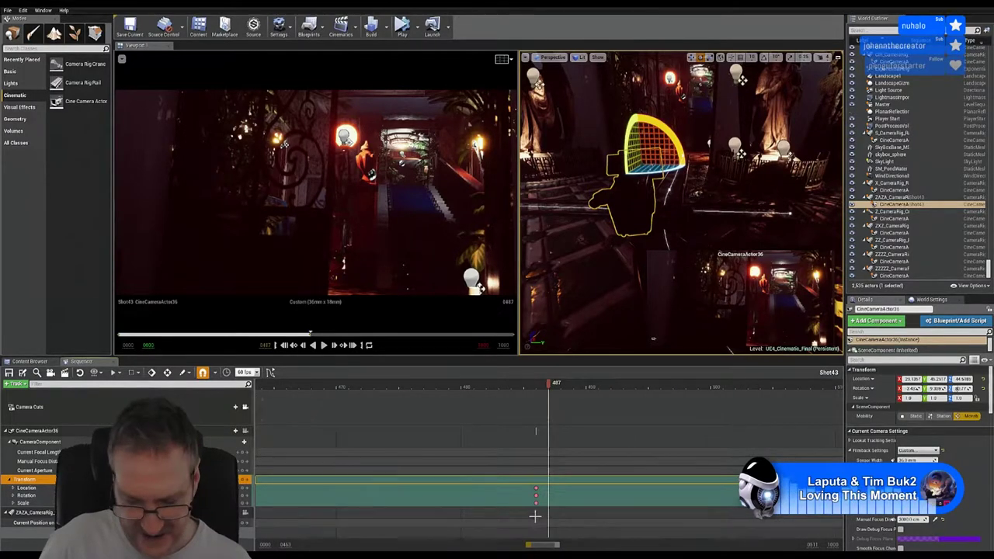
key("Left")
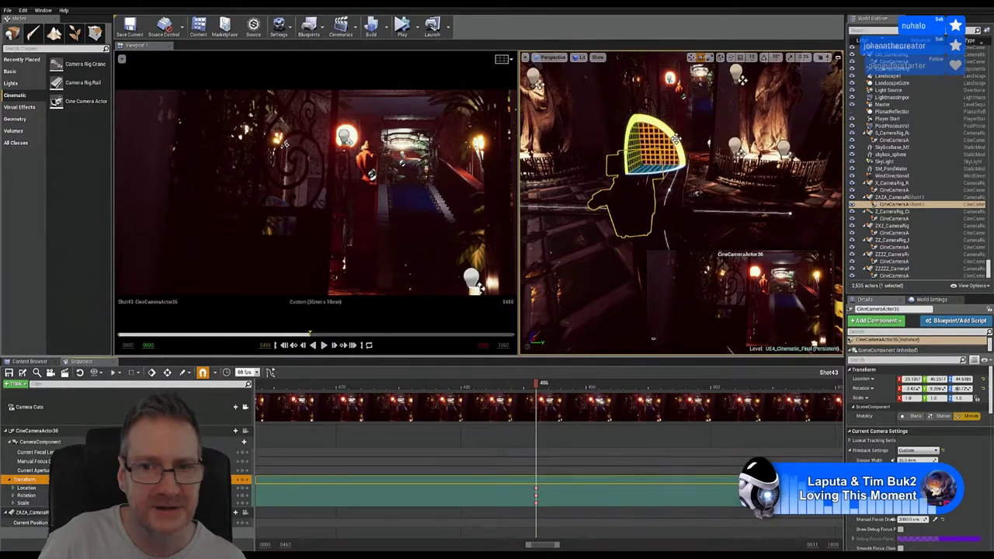
- Tilt CineCameraActor36 slightly with the rotation gizmo to look further down the lamp-lit corridor
left_click_drag(677, 141, 672, 136)
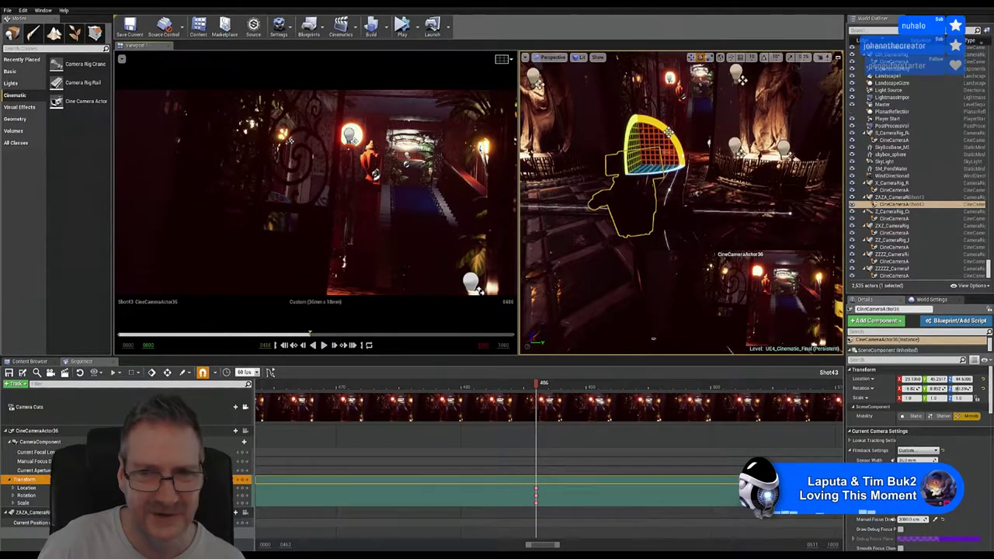
left_click_drag(667, 132, 674, 136)
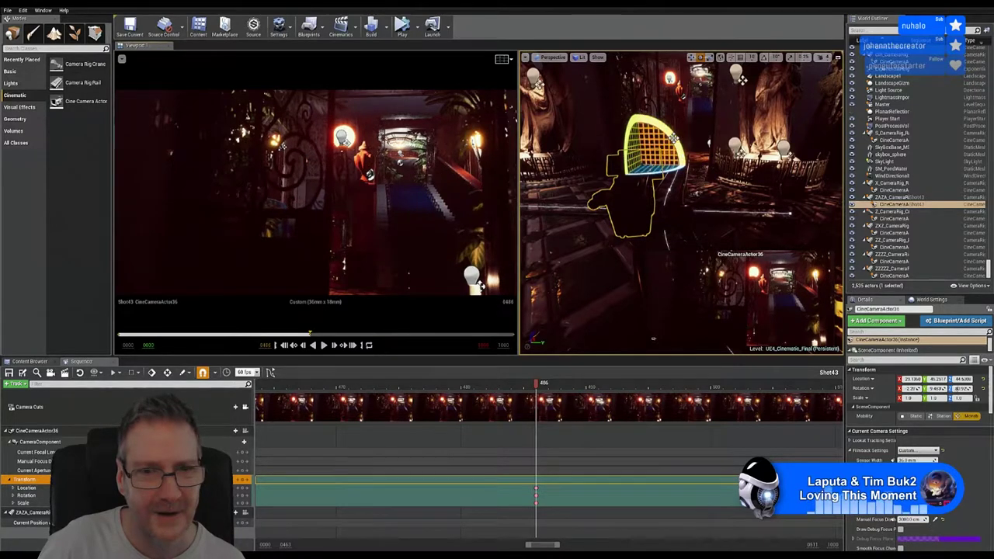
left_click_drag(673, 138, 673, 141)
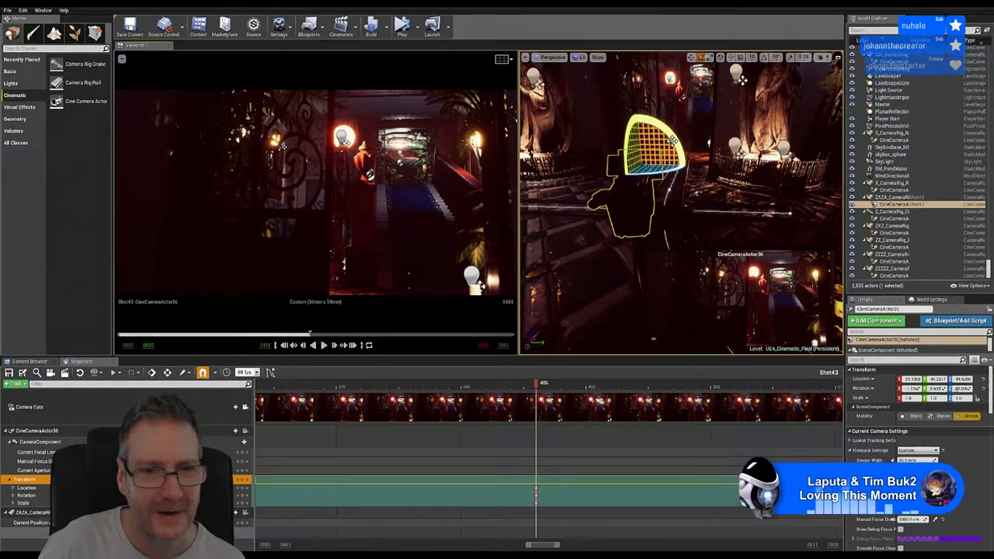
- Check the cinematic preview's display options, then nudge the camera to centre the lamp, statue and stairs
left_click(122, 60)
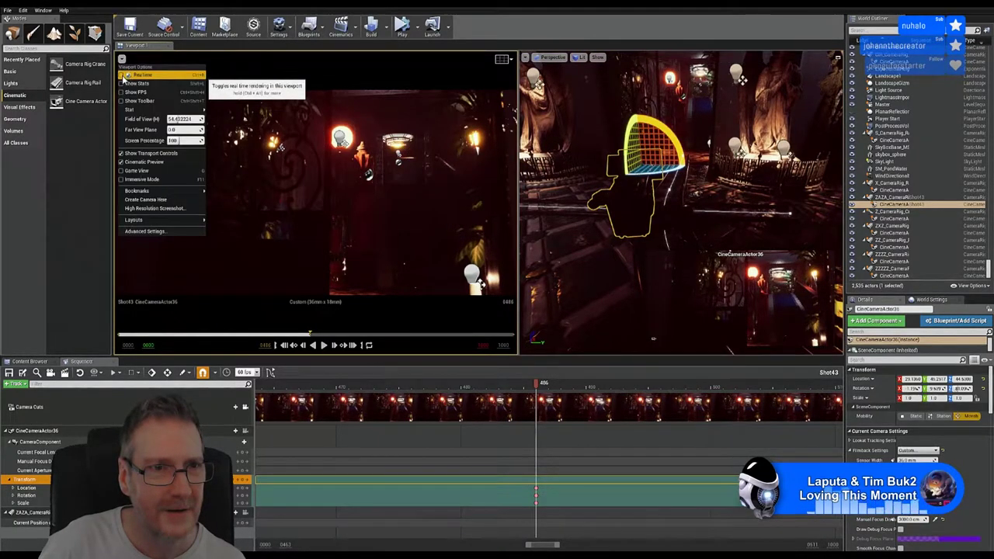
left_click(669, 130)
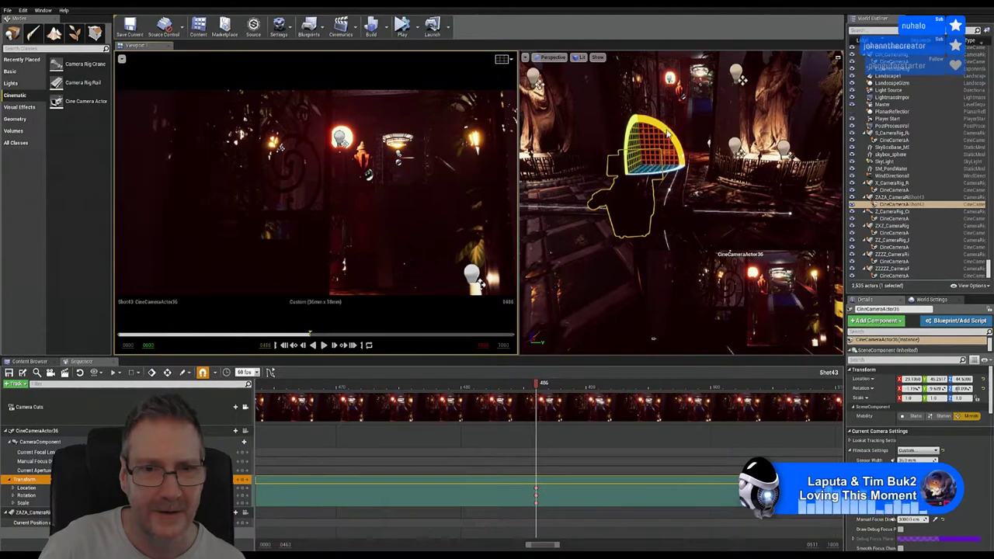
left_click_drag(670, 130, 673, 137)
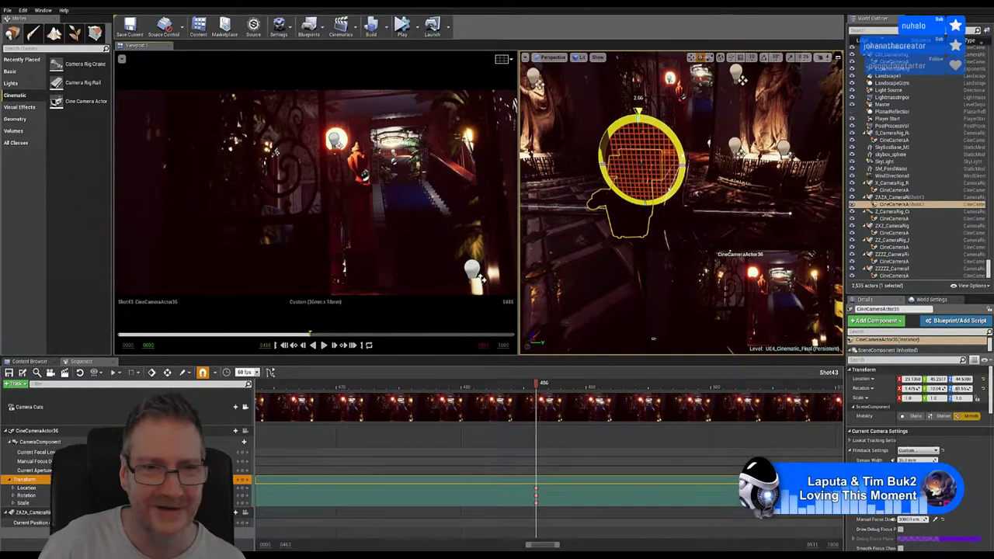
left_click_drag(673, 136, 672, 136)
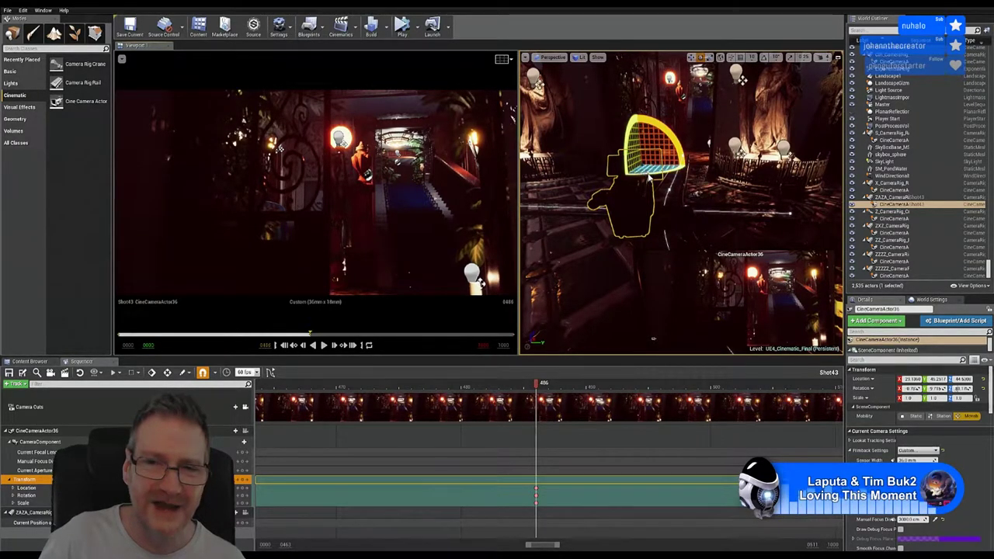
mouse_move(649, 177)
left_mouse_down()
mouse_move(666, 177)
mouse_move(646, 177)
left_mouse_up()
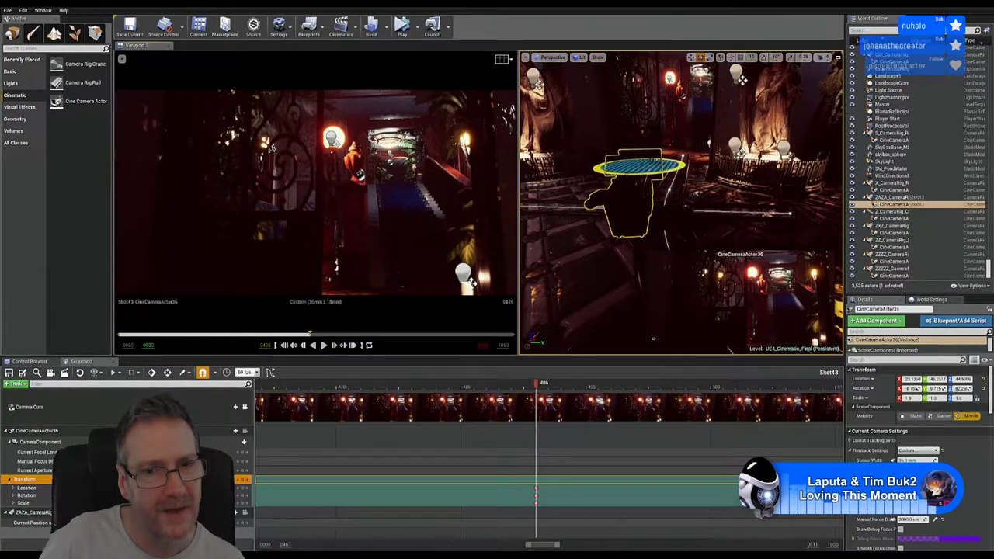
left_click_drag(646, 177, 644, 177)
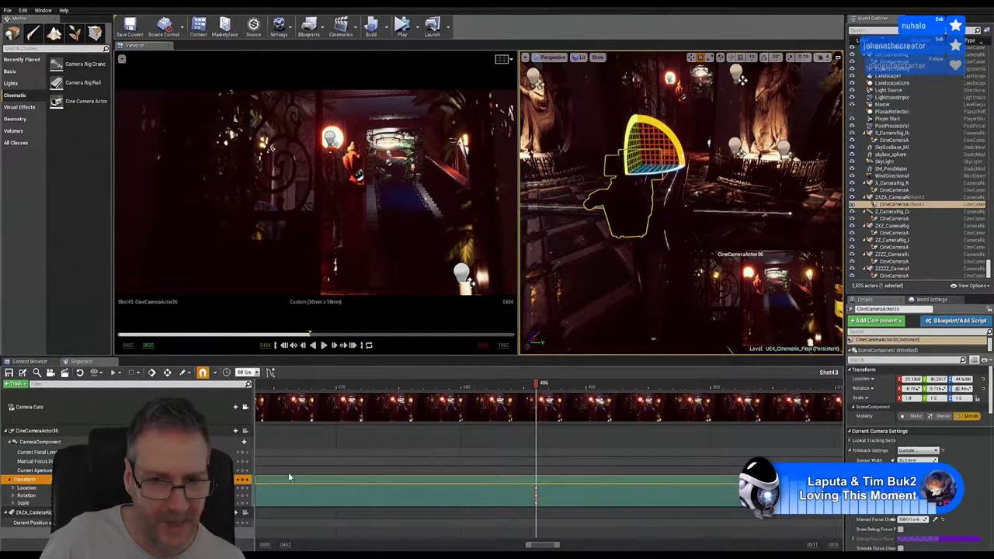
- Zoom out the Sequencer timeline, rewind the playhead, and play Shot43 from the start
scroll(309, 548, "down", 8)
scroll(309, 548, "down", 10)
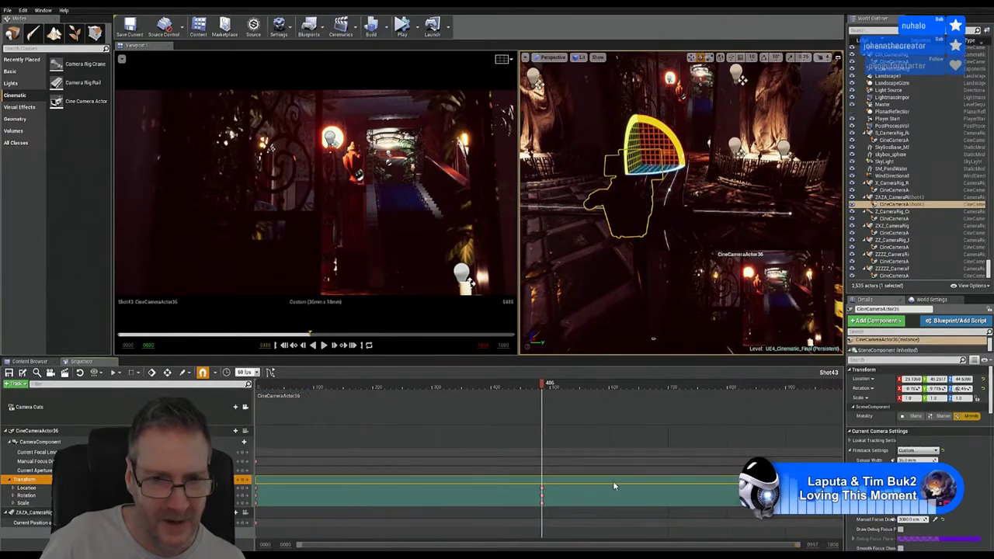
left_click_drag(522, 380, 248, 384)
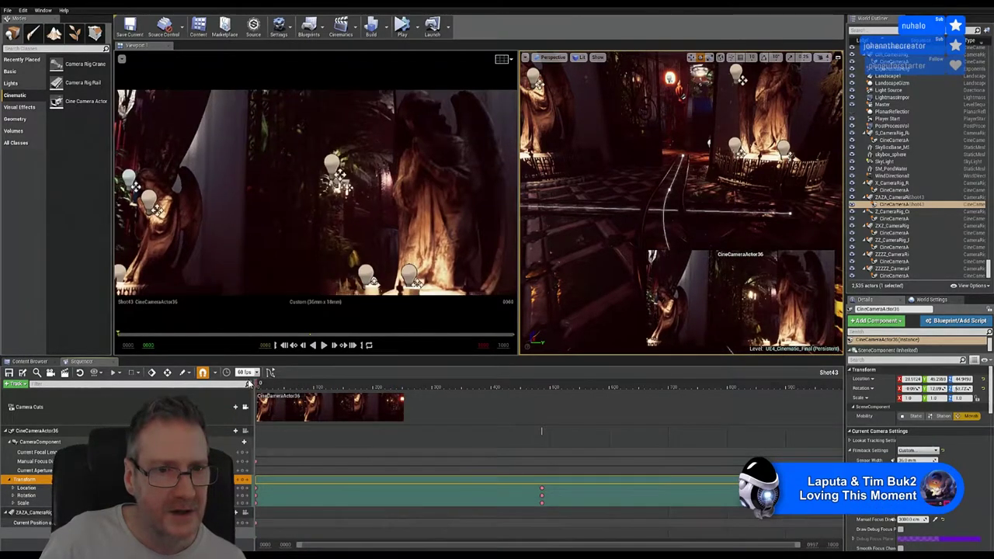
key("space")
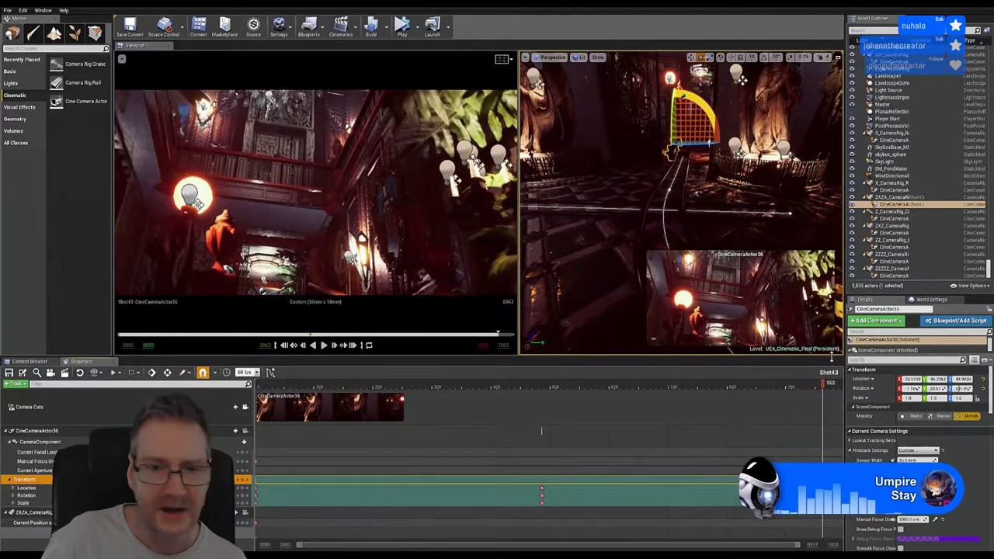
- Replay Shot43 from the beginning to review the camera's move along the rail
left_click(325, 346)
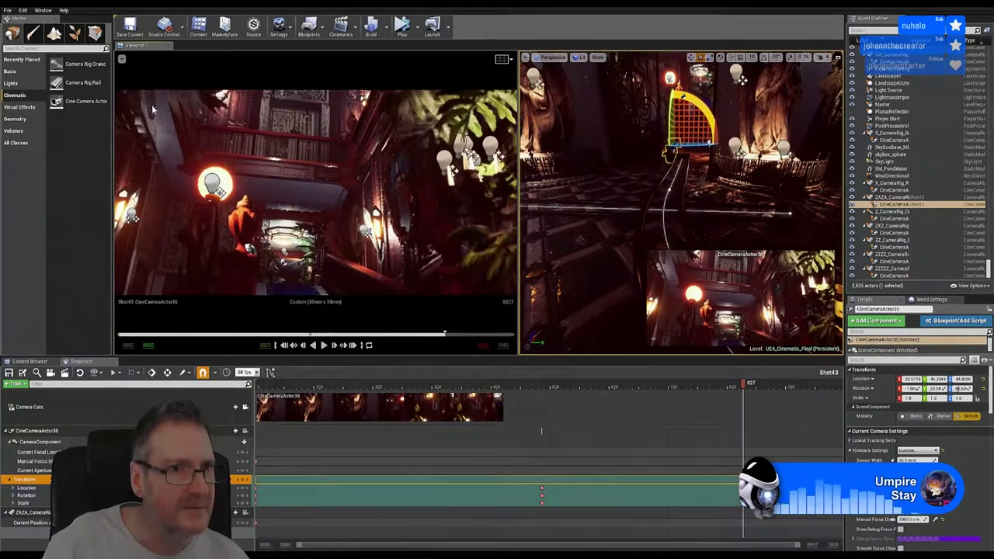
- Check the cinematic viewport's display options, then resume playback of Shot43
left_click(122, 61)
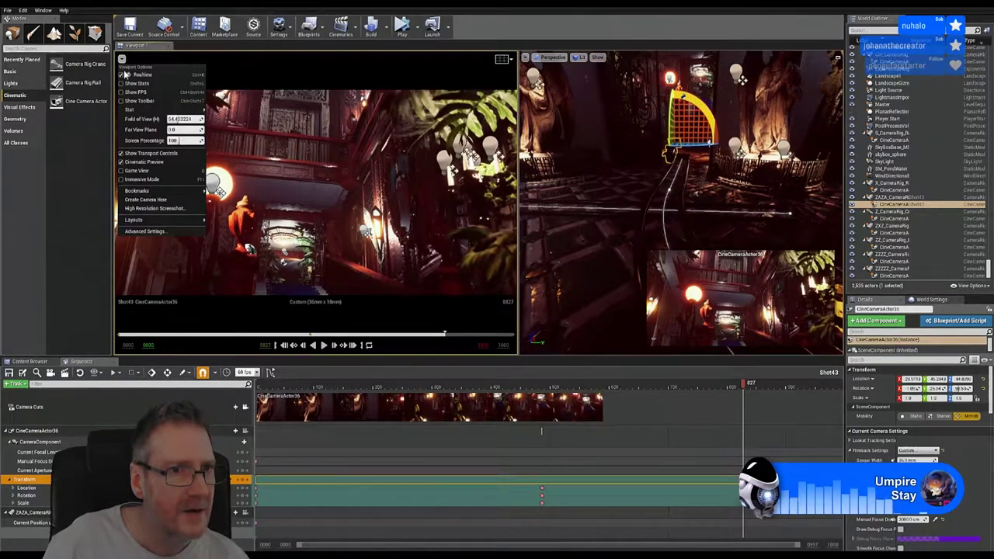
mouse_move(132, 109)
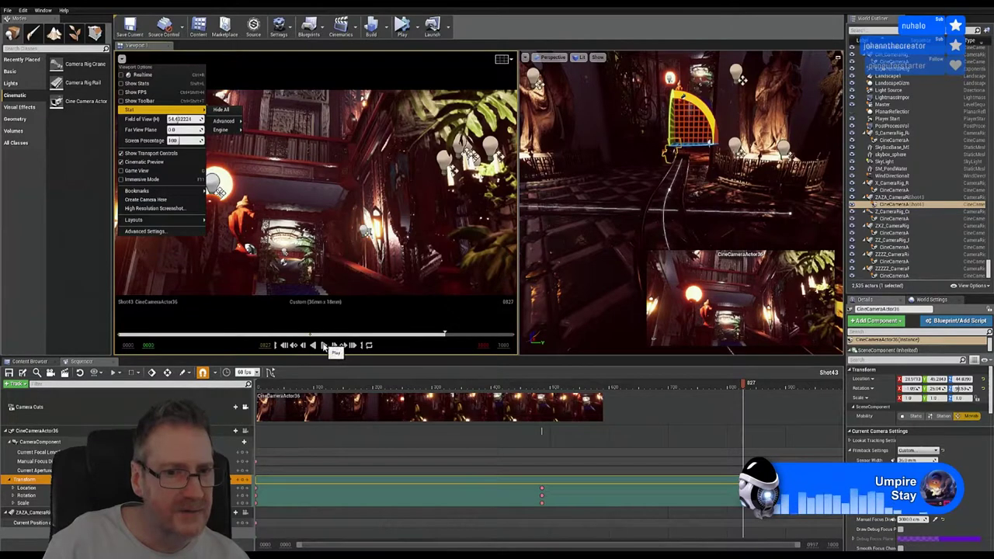
left_click(324, 346)
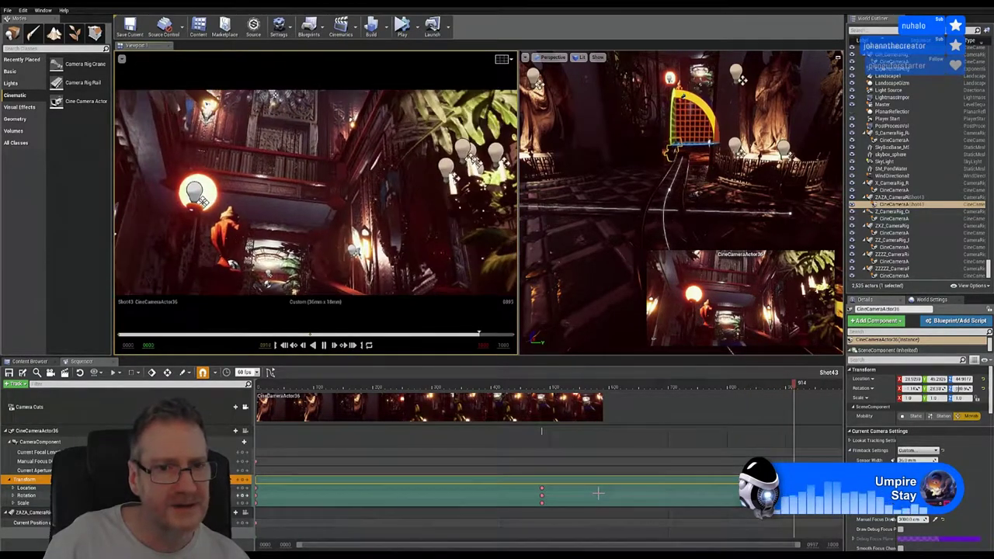
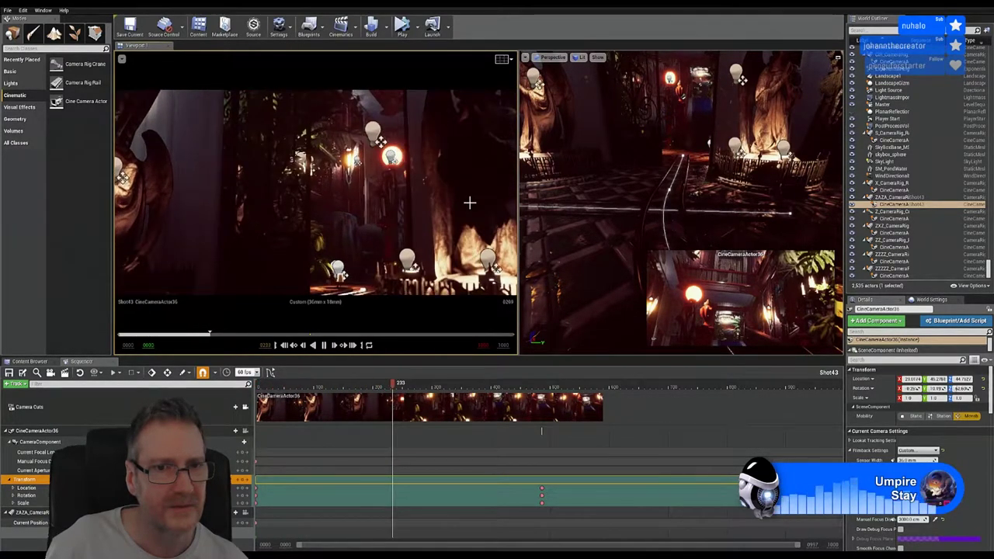
- Stop Shot43 playback at frame 440 and show the Cinematics folder in the Content Browser
left_click(326, 346)
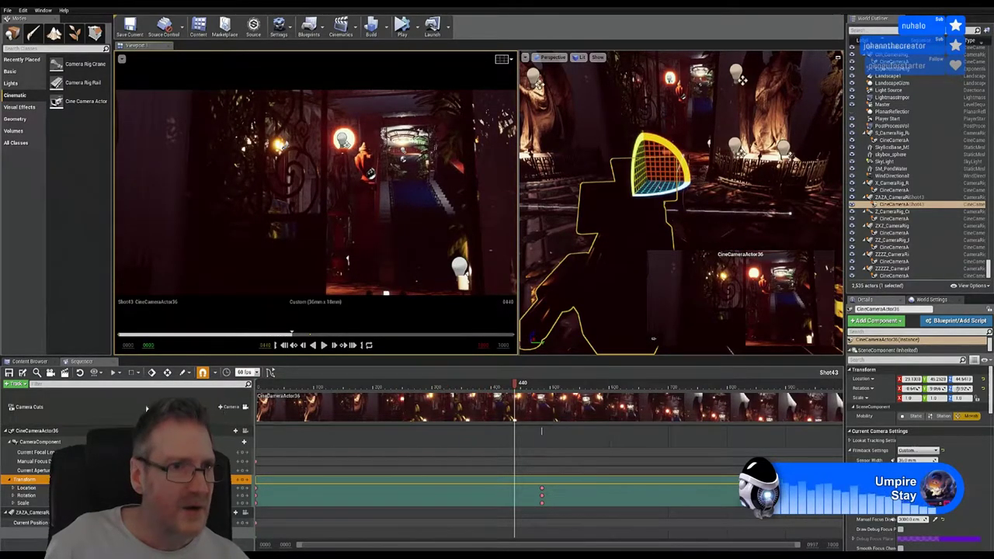
left_click(6, 11)
left_click(30, 82)
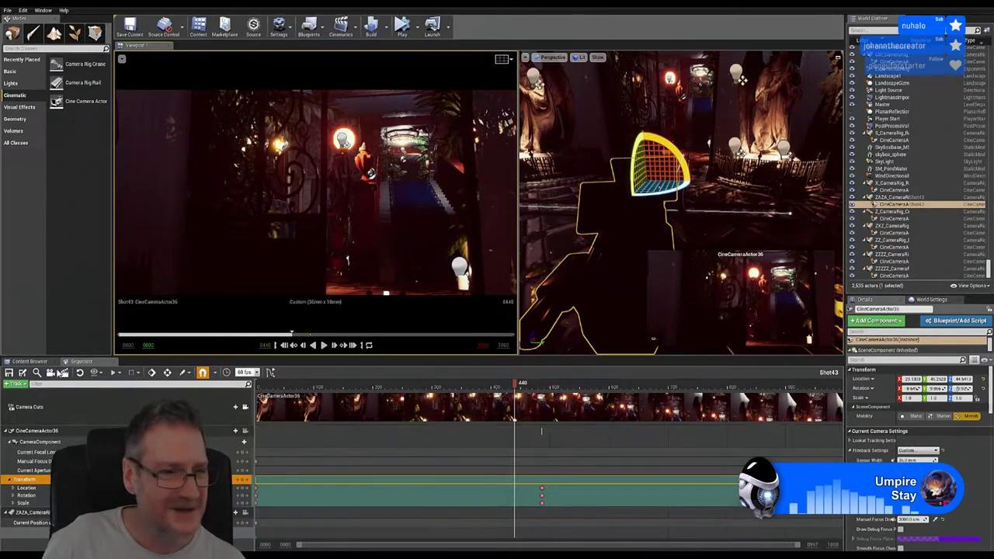
left_click(31, 362)
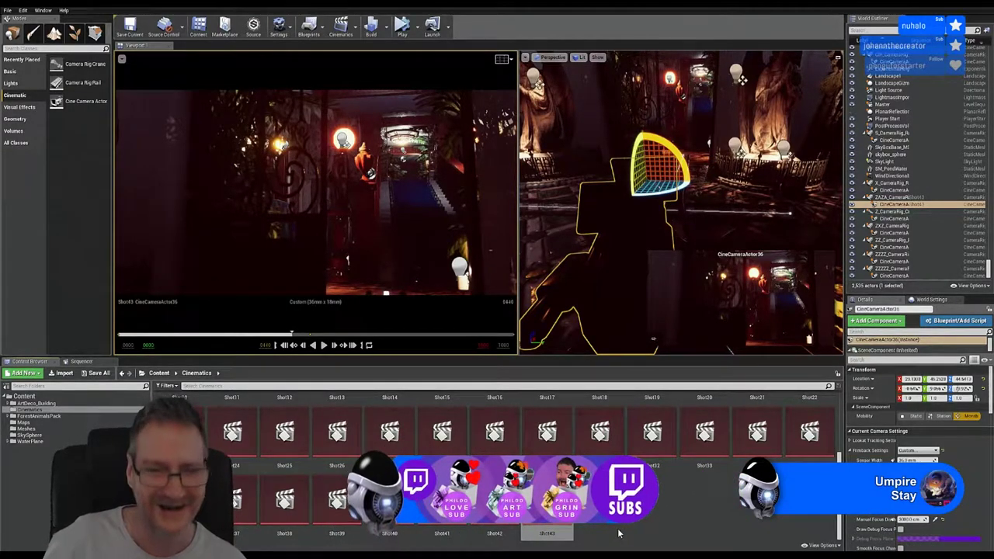
- Duplicate the Empty_Shot level sequence and name the copy Shot44
scroll(621, 531, "up", 4)
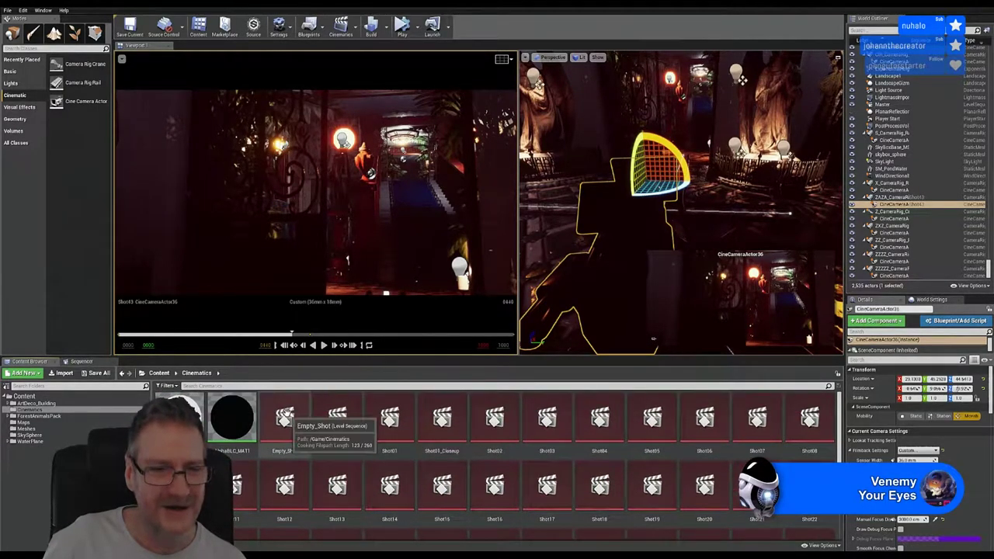
right_click(285, 415)
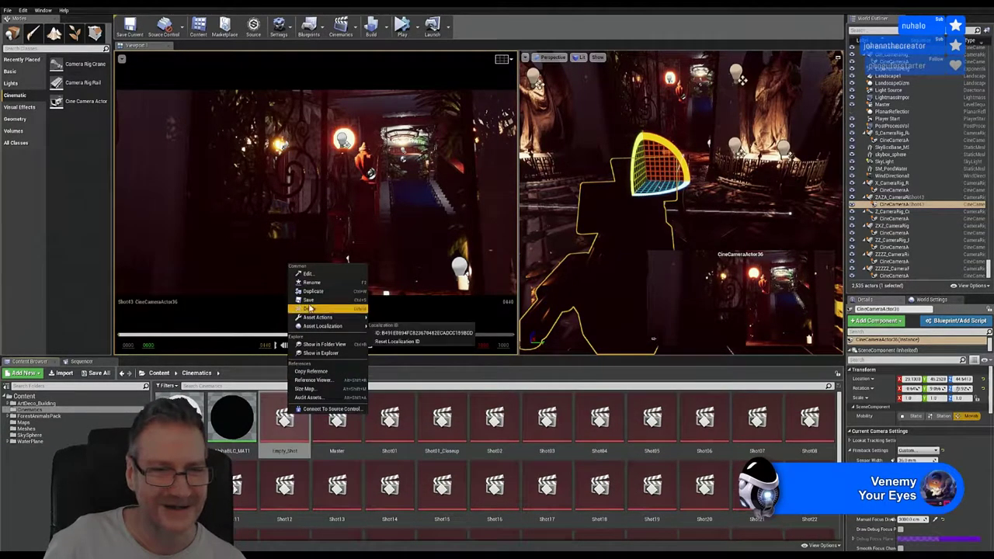
left_click(838, 458)
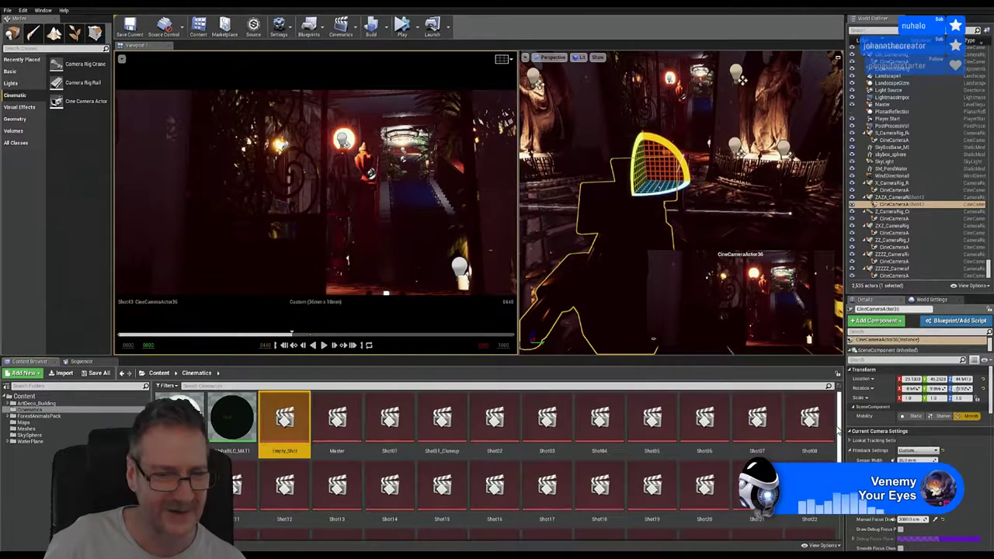
right_click(297, 423)
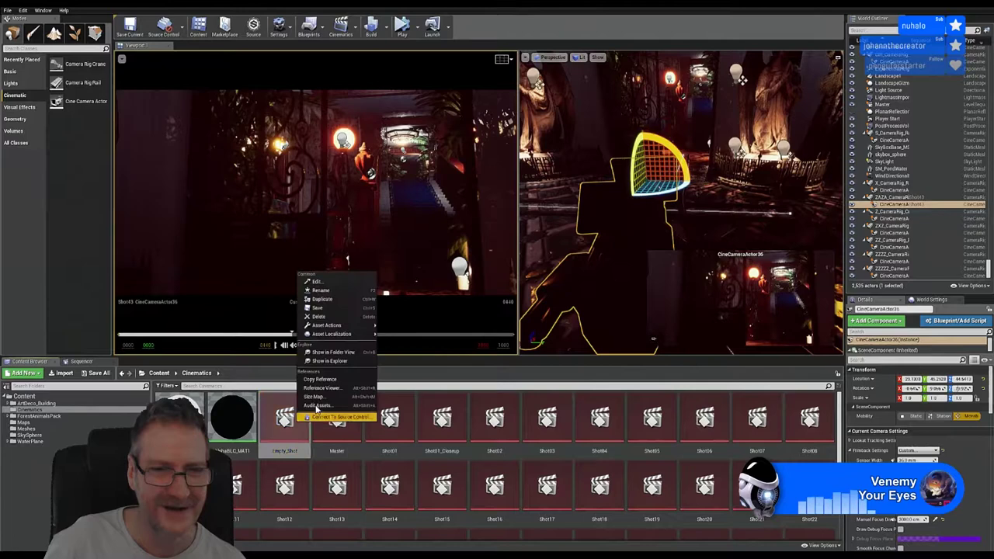
left_click(337, 305)
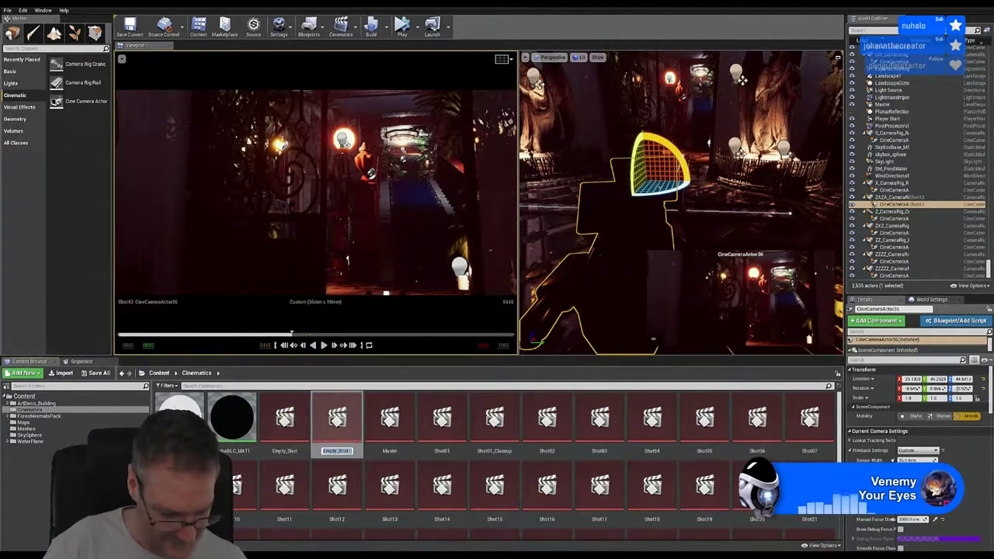
type("Shot44")
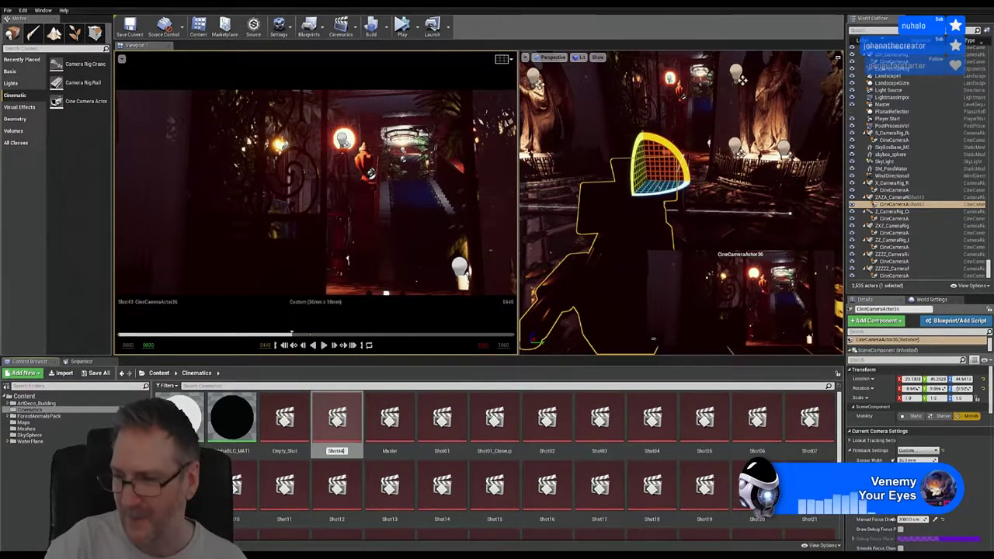
key("Return")
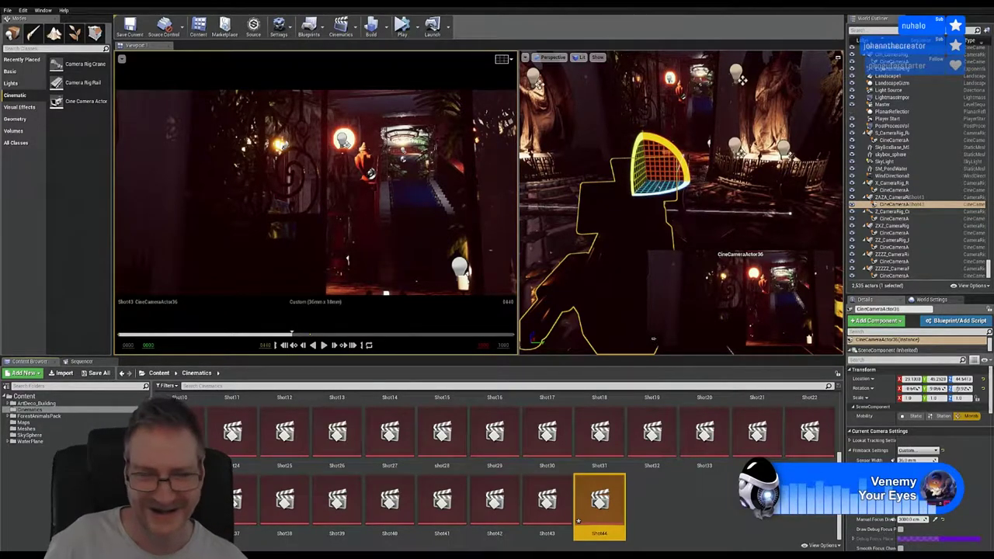
left_click(655, 505)
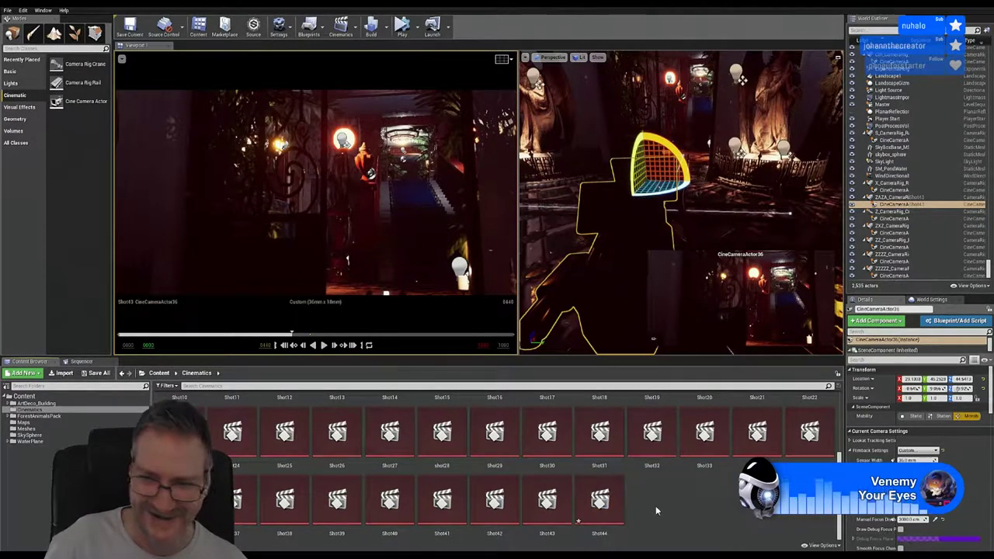
- Open the Shot44 level sequence in Sequencer
double_click(600, 499)
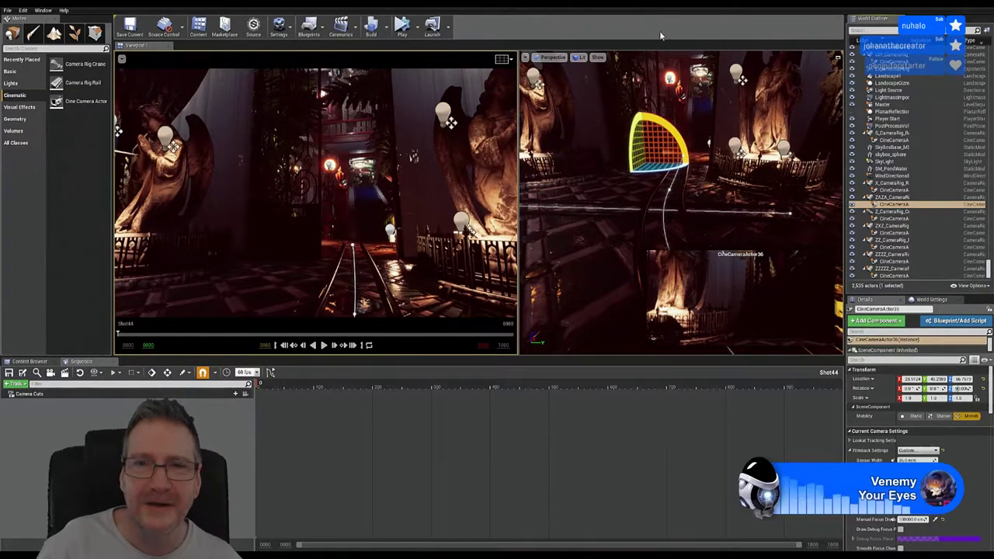
- Hide the iron gate prefab blocking the view along the rails
right_click(609, 91)
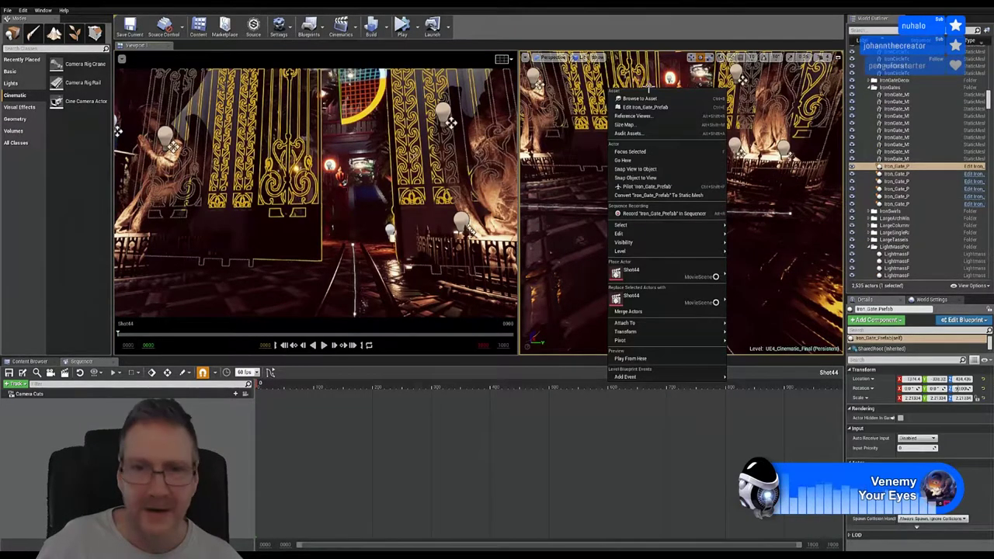
key("Escape")
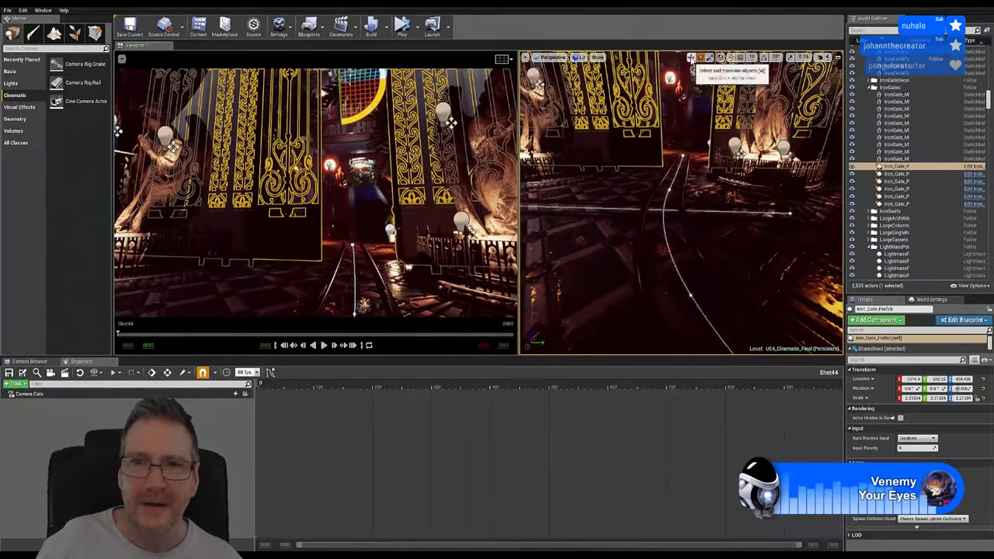
key("h")
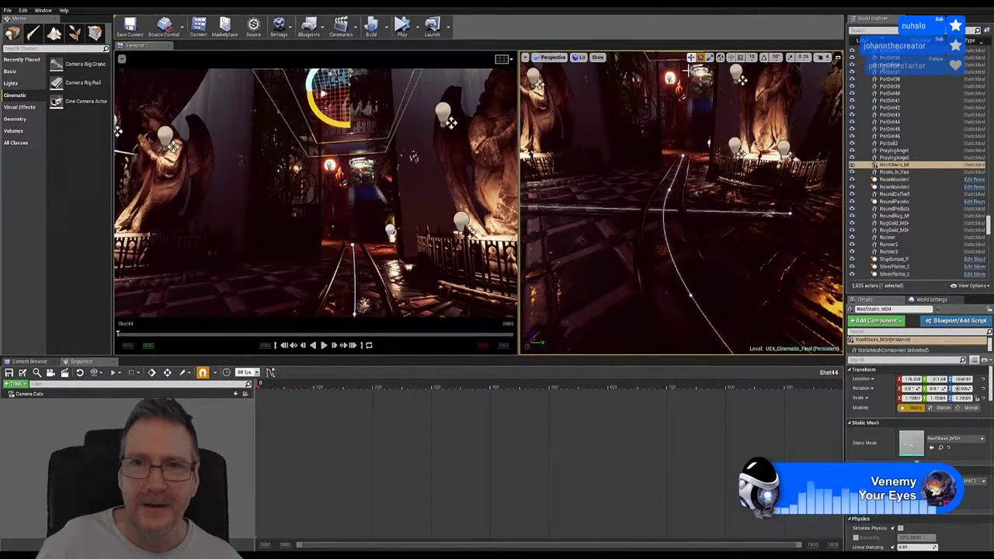
key("Escape")
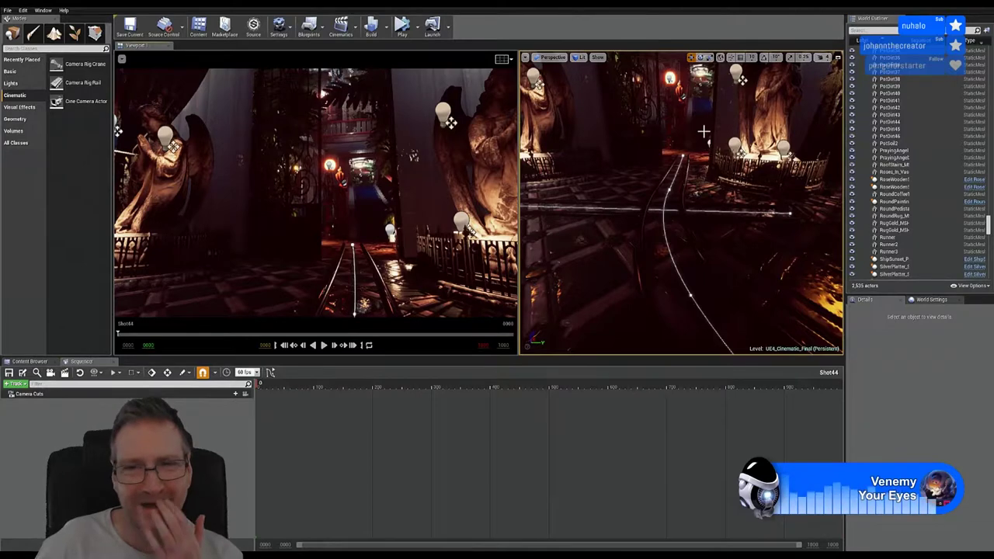
- Turn on Realtime for the left camera preview viewport
left_click(525, 58)
left_click(526, 58)
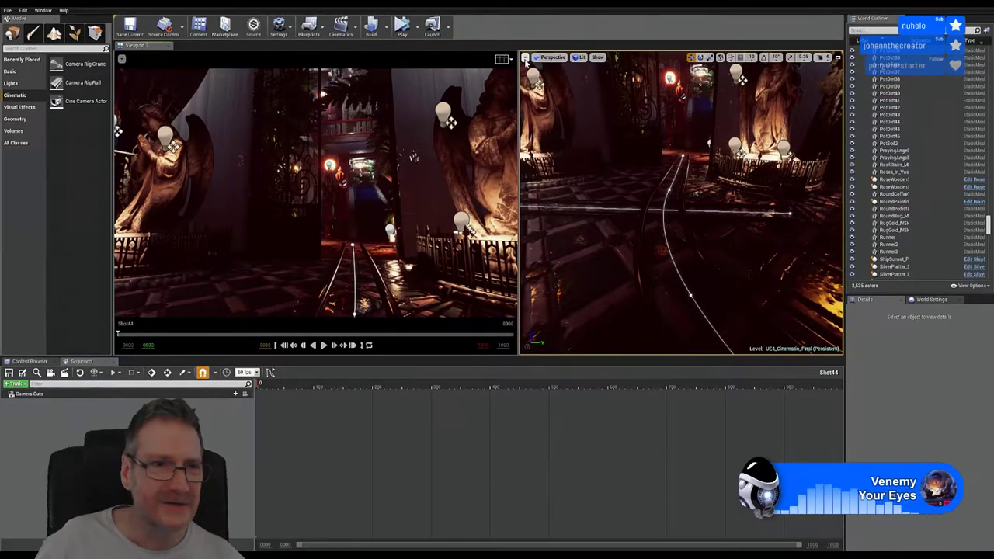
left_click(121, 60)
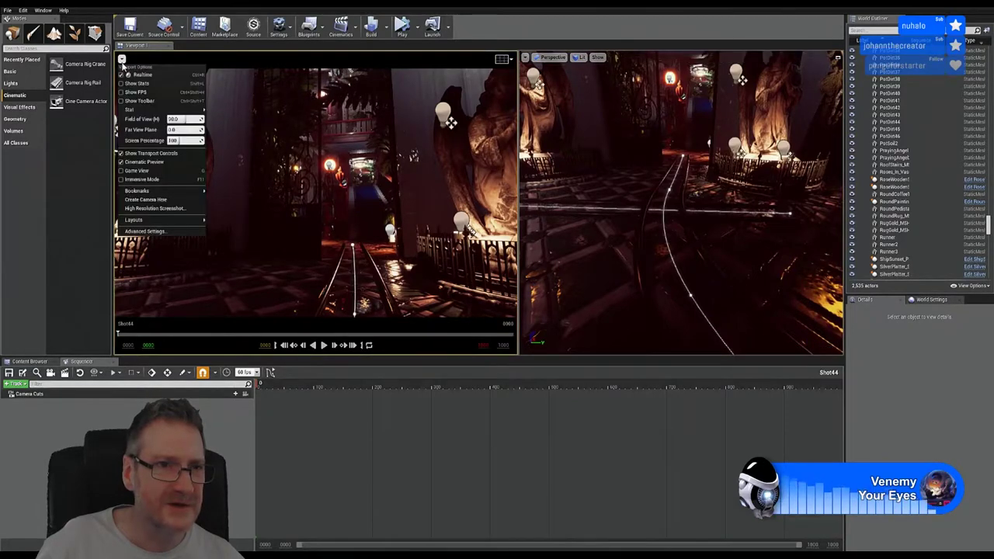
left_click(132, 75)
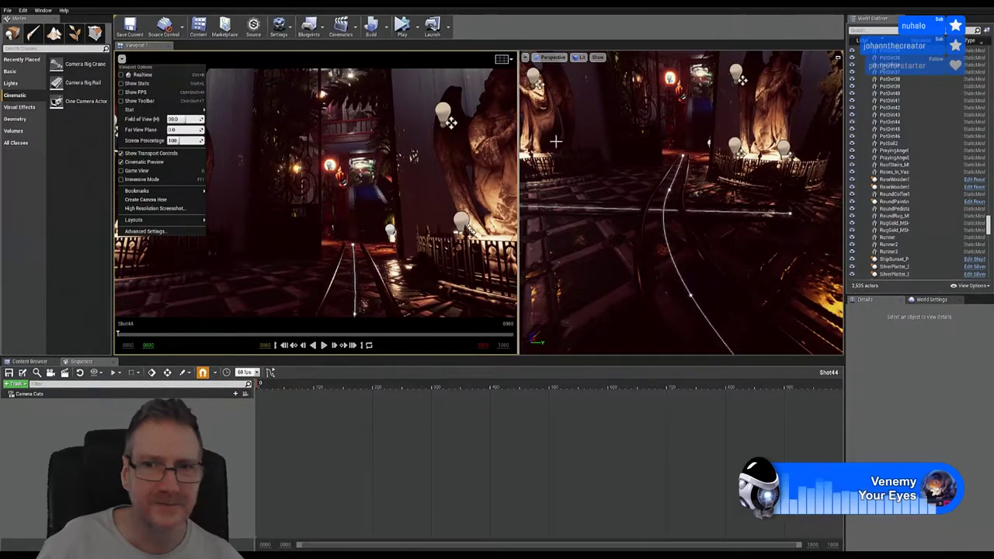
left_click(642, 31)
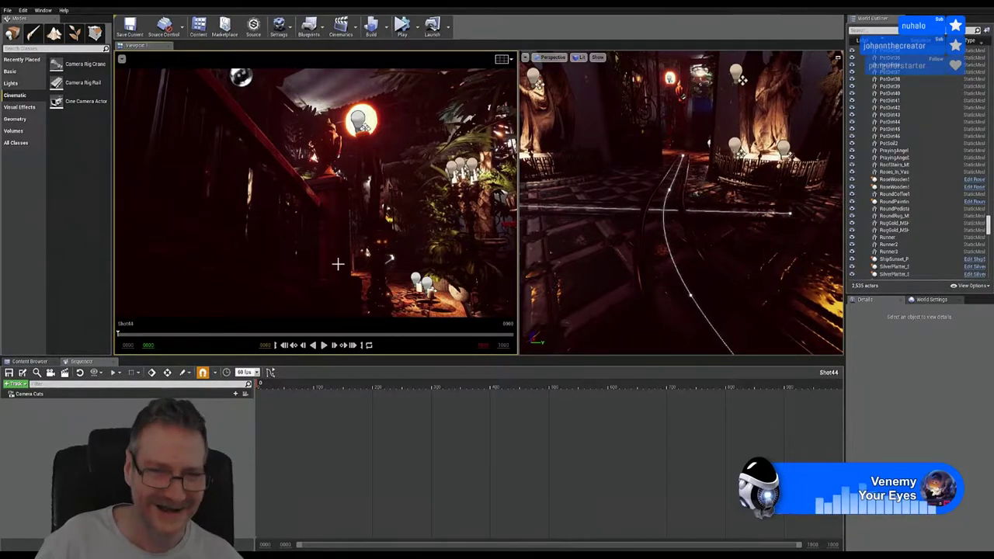
- Tilt the left cinematic viewport up toward the ceiling chandelier
right_click_drag(391, 258, 419, 226)
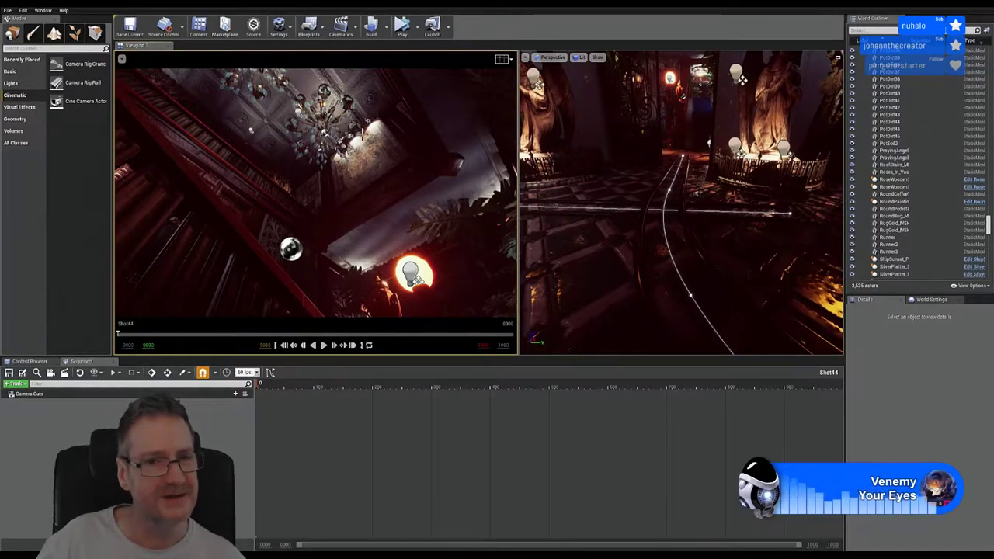
- Fly the preview through the hall down toward the balcony and stairs
right_click_drag(363, 204, 351, 227)
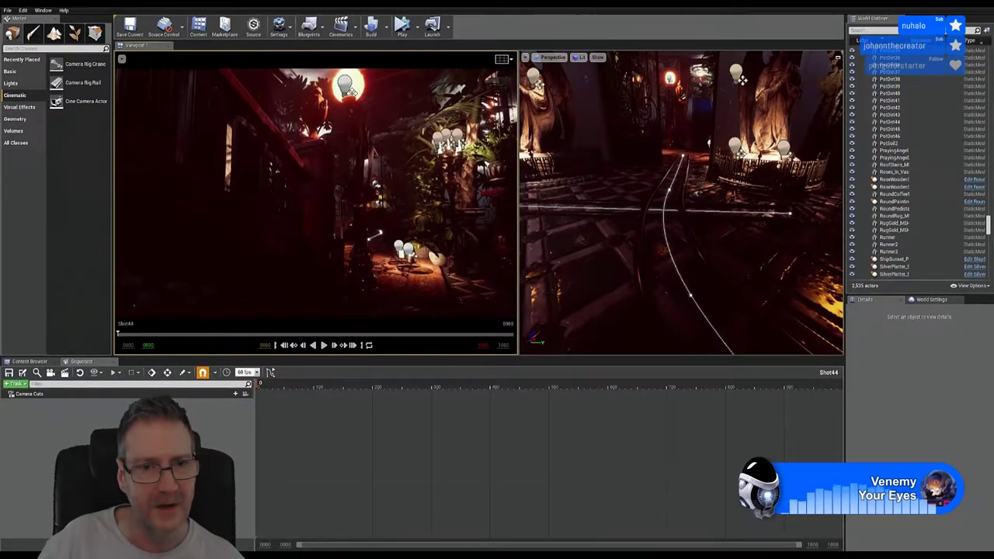
right_click_drag(352, 227, 256, 162)
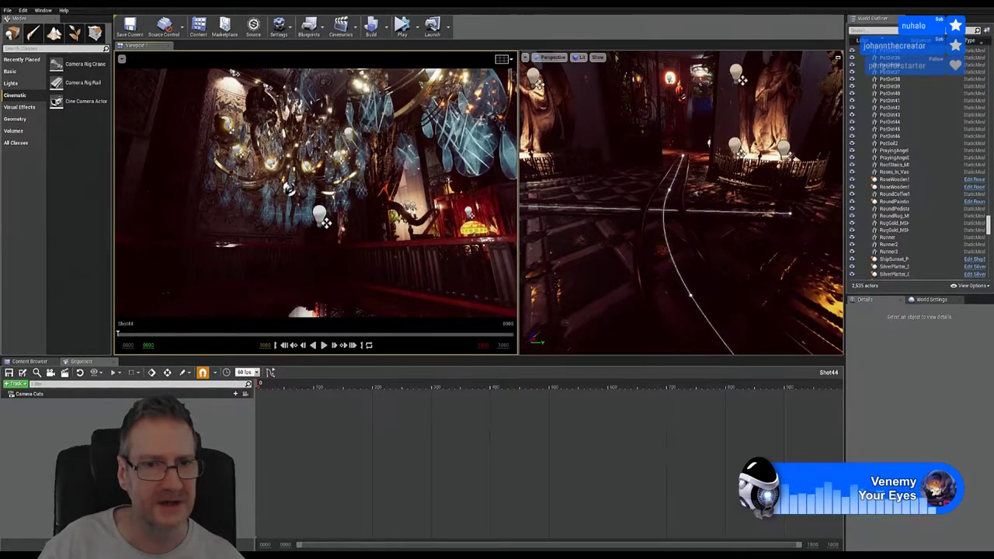
right_click_drag(256, 163, 380, 222)
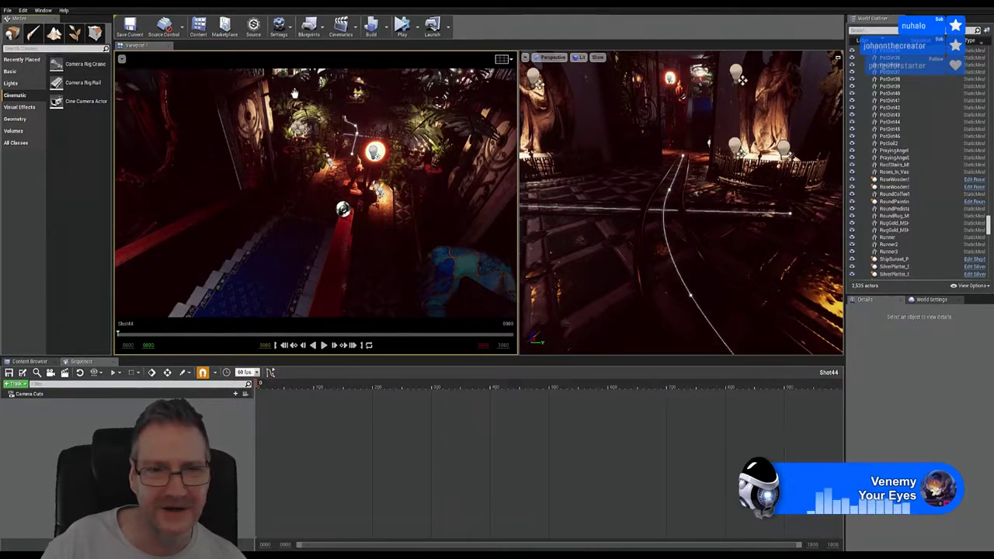
- Place a new Camera Rig Crane in the scene and frame it in the right view
left_click(414, 230)
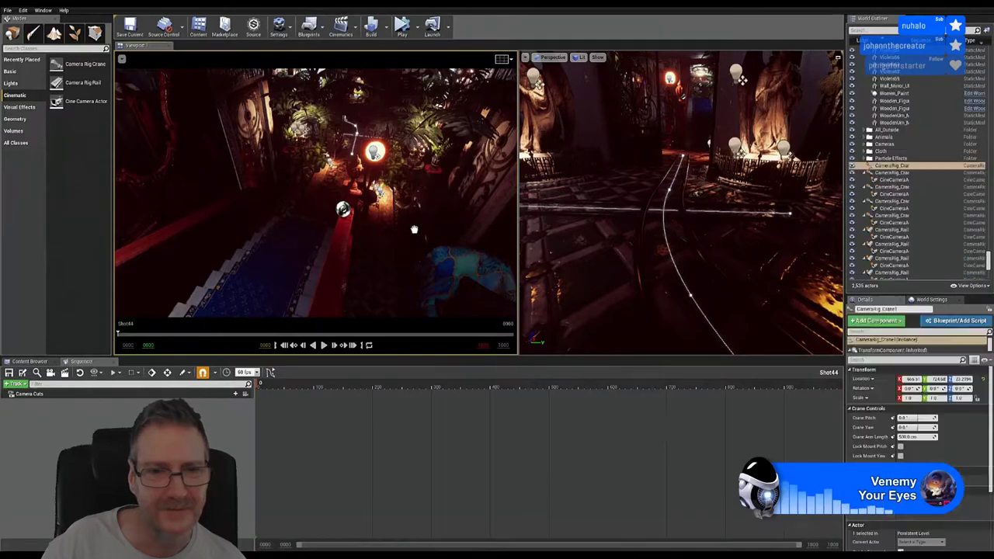
left_click_drag(414, 229, 415, 227)
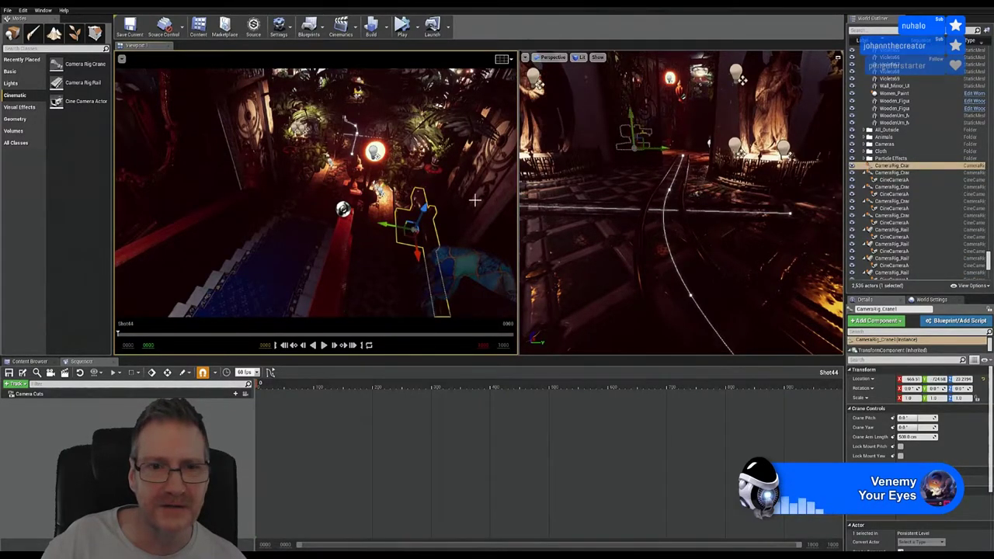
left_click(640, 173)
right_click_drag(743, 79, 743, 79)
right_click_drag(617, 130, 617, 129)
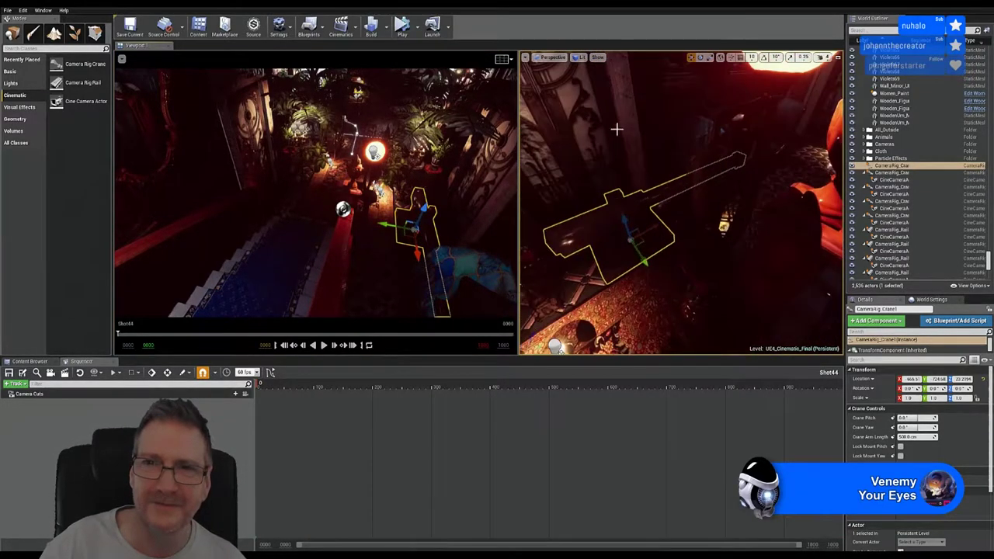
- Rotate the crane to a new angle and move it up and to the right
left_click(700, 56)
left_click_drag(677, 245, 649, 185)
left_click_drag(671, 122, 691, 116)
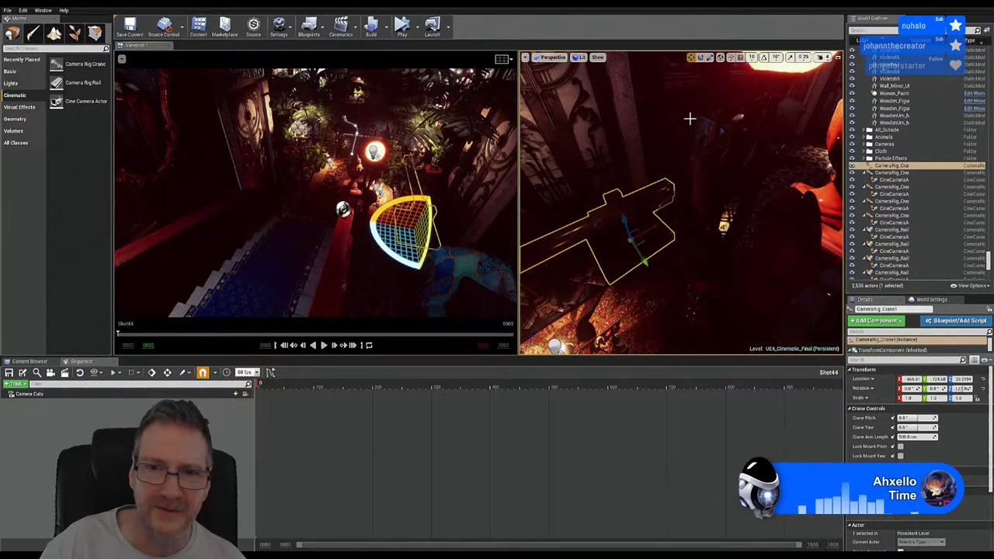
key("w")
left_click_drag(655, 227, 685, 273)
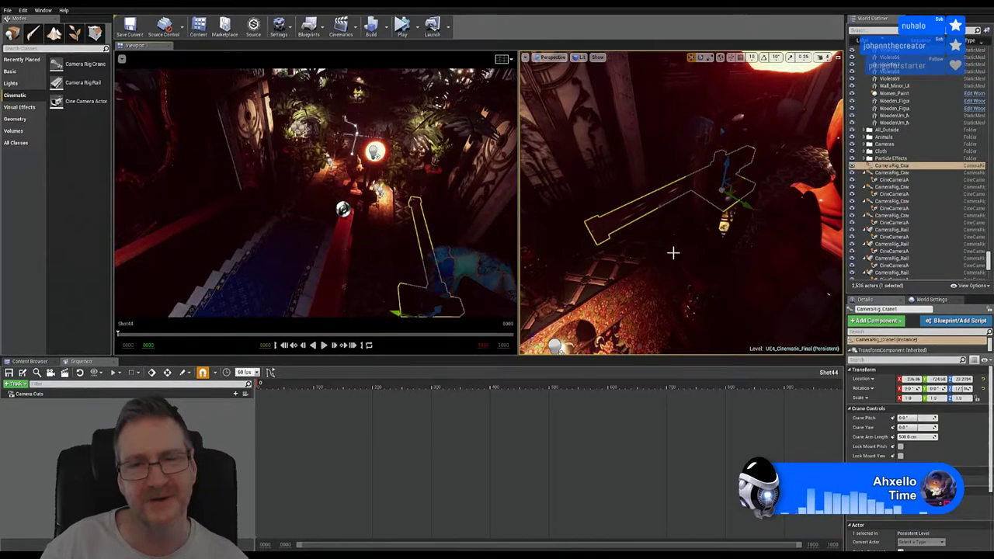
mouse_move(666, 272)
right_mouse_down()
mouse_move(734, 229)
mouse_move(772, 186)
mouse_move(757, 214)
mouse_move(730, 222)
mouse_move(706, 194)
mouse_move(683, 65)
mouse_move(629, 225)
mouse_move(660, 237)
mouse_move(691, 222)
mouse_move(661, 269)
right_mouse_up()
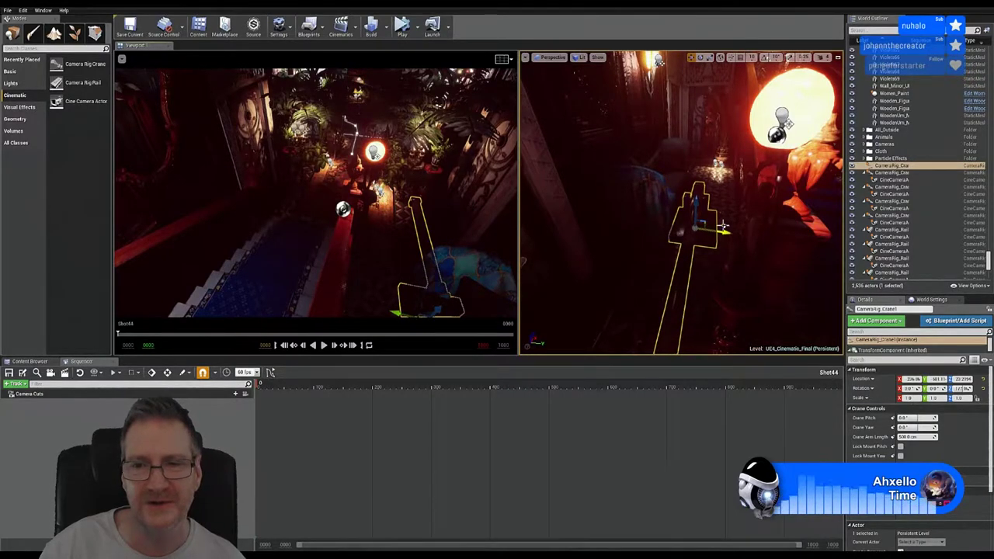
- Slide CameraRig_Crane1 along X onto the checkered balcony floor beside the stairs
left_click_drag(722, 227, 727, 269)
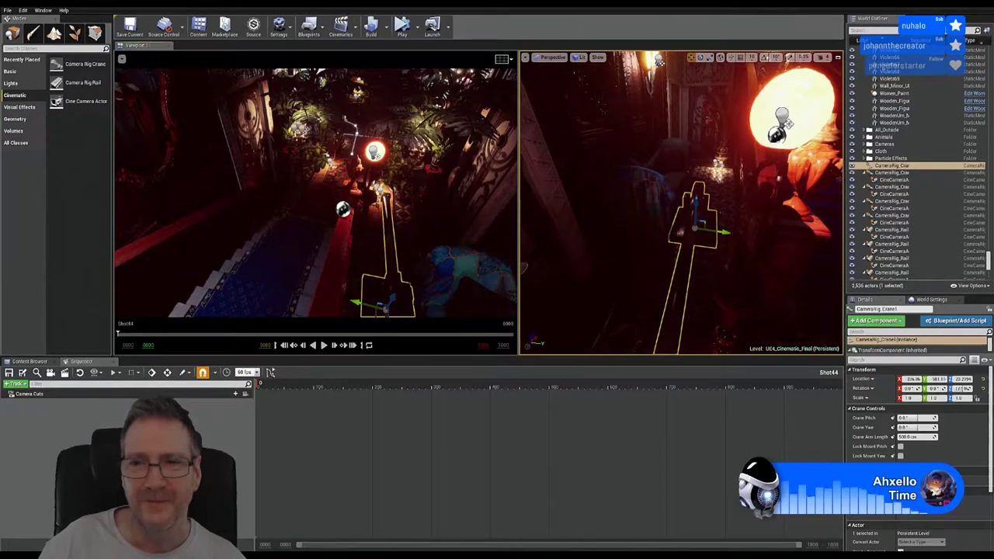
right_click_drag(658, 61, 682, 289)
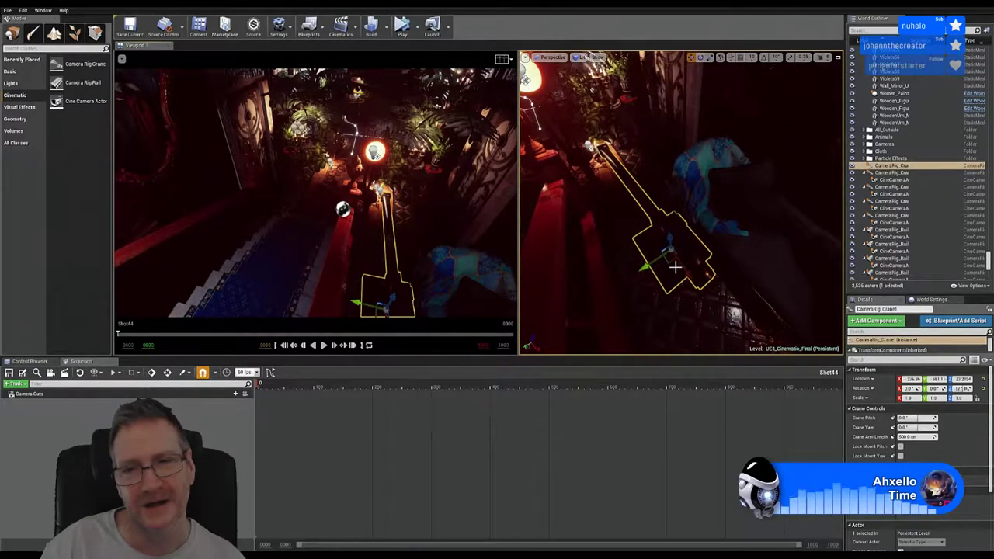
left_click_drag(735, 340, 738, 324)
right_click_drag(732, 293, 722, 256)
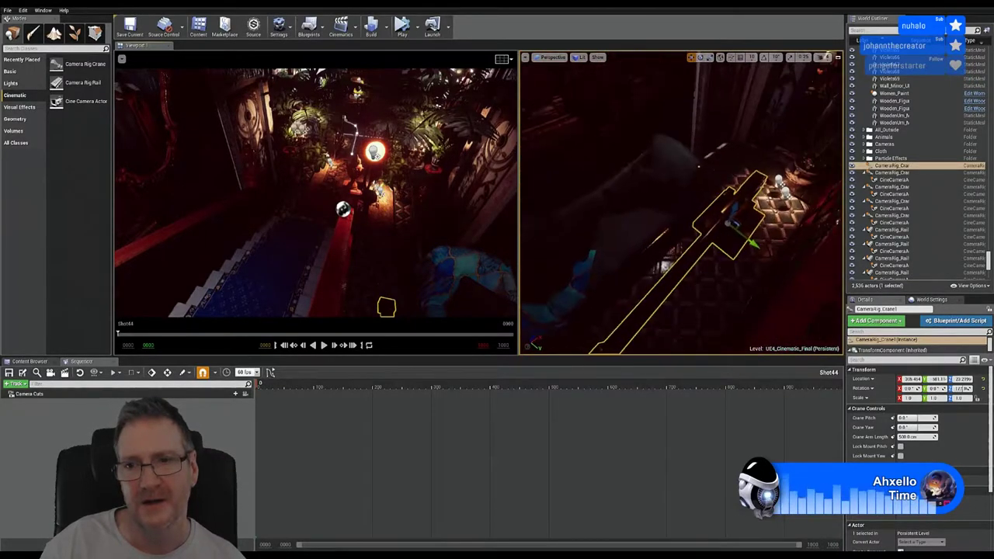
left_click_drag(740, 210, 754, 203)
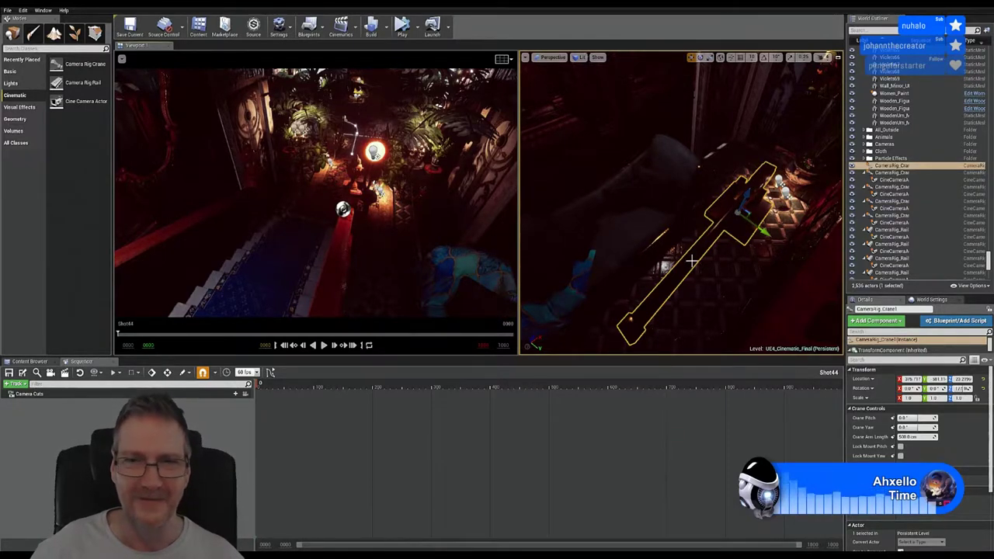
right_click_drag(635, 213, 672, 232)
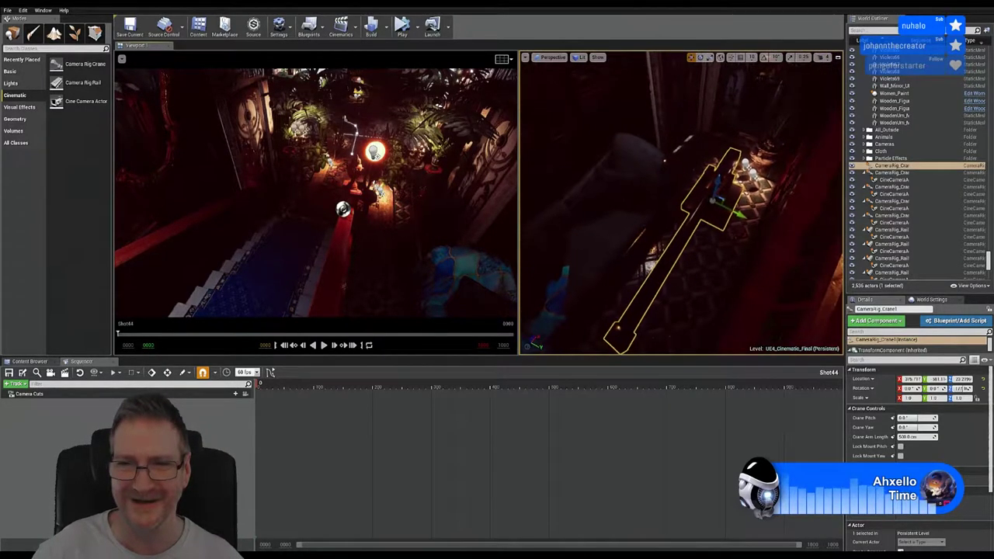
left_click_drag(719, 198, 747, 227)
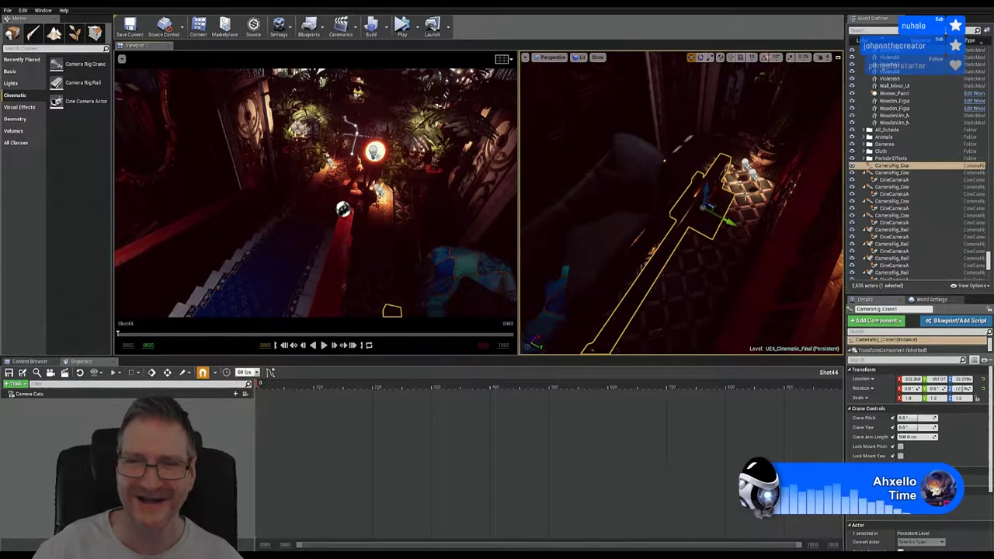
right_click_drag(751, 196, 649, 225)
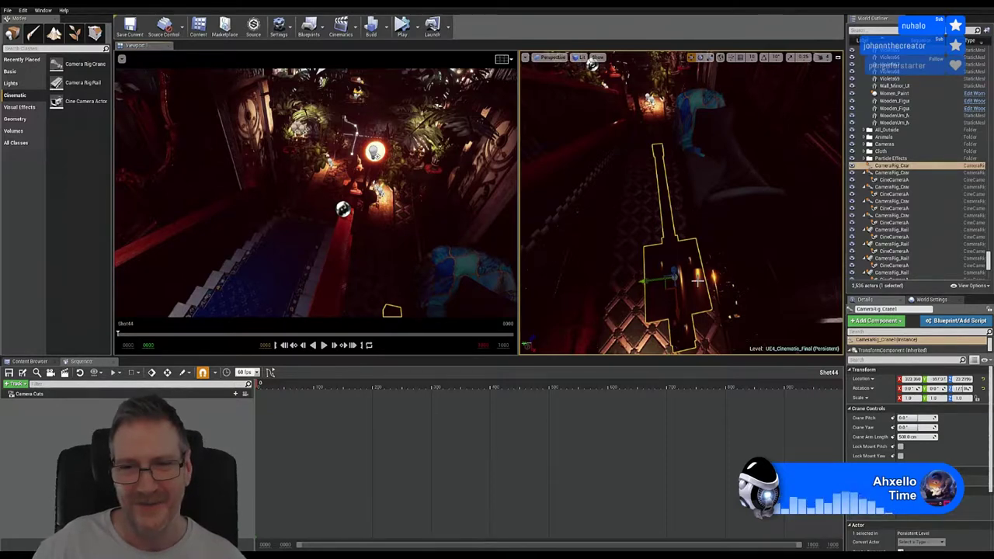
right_click_drag(690, 232, 687, 227)
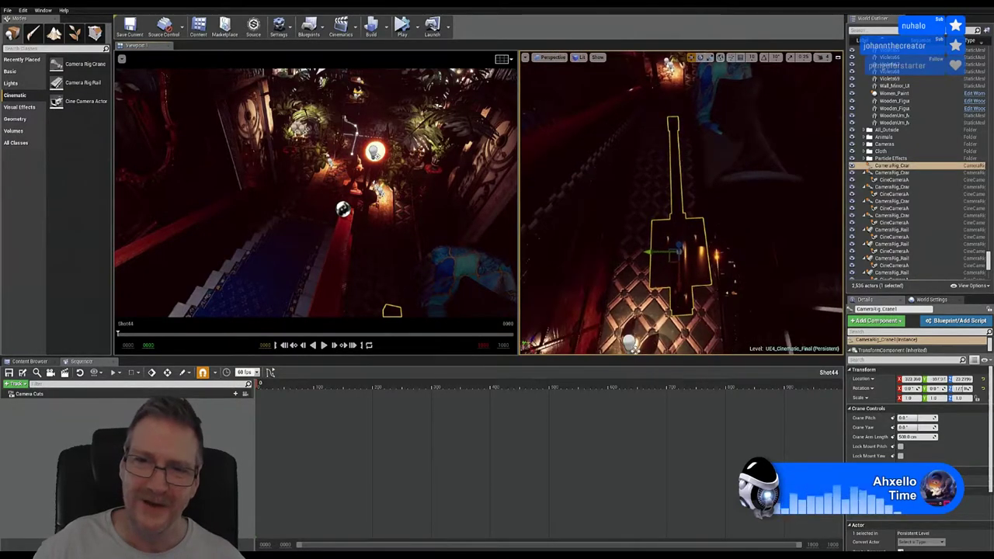
- Rotate the crane to about 179° yaw and nudge it slightly left
left_click(702, 58)
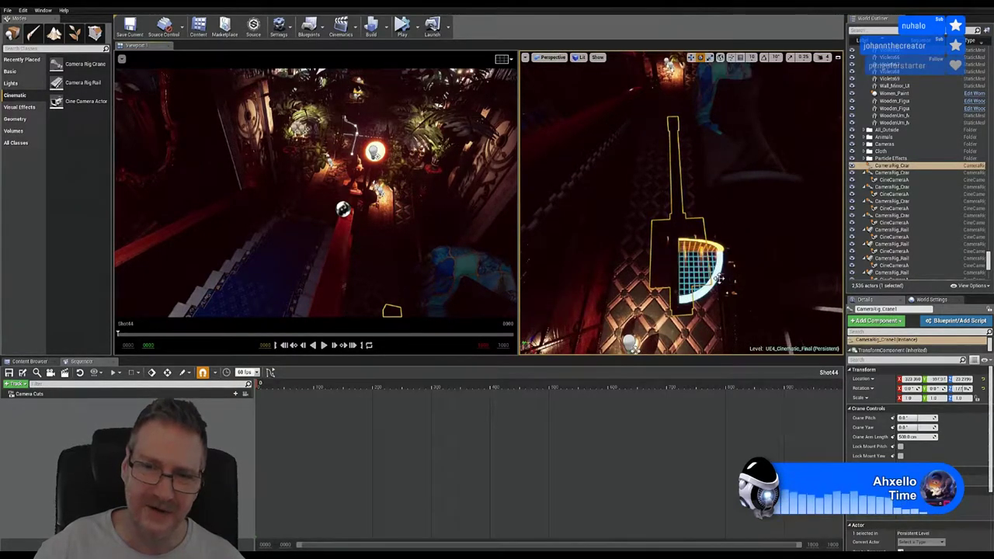
left_click_drag(679, 257, 699, 71)
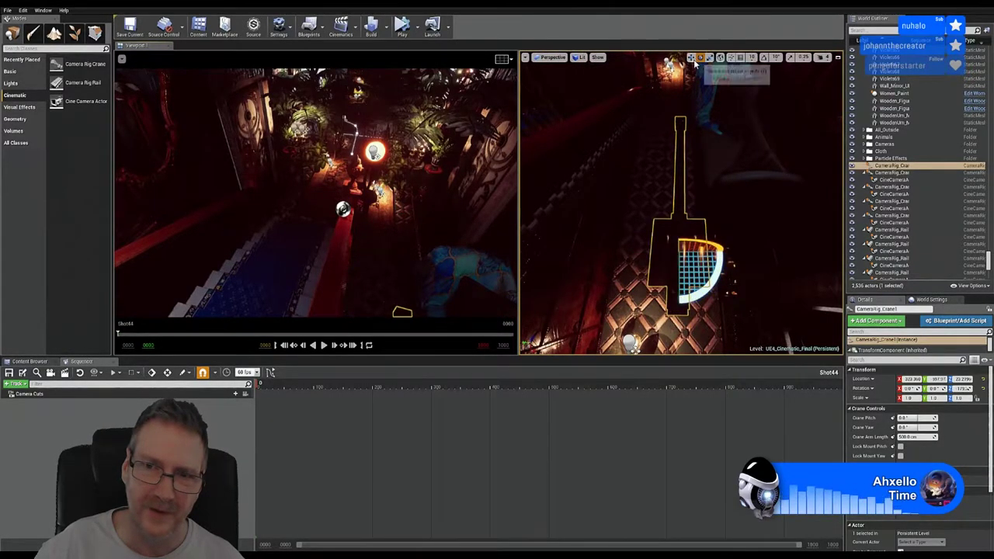
left_click(691, 58)
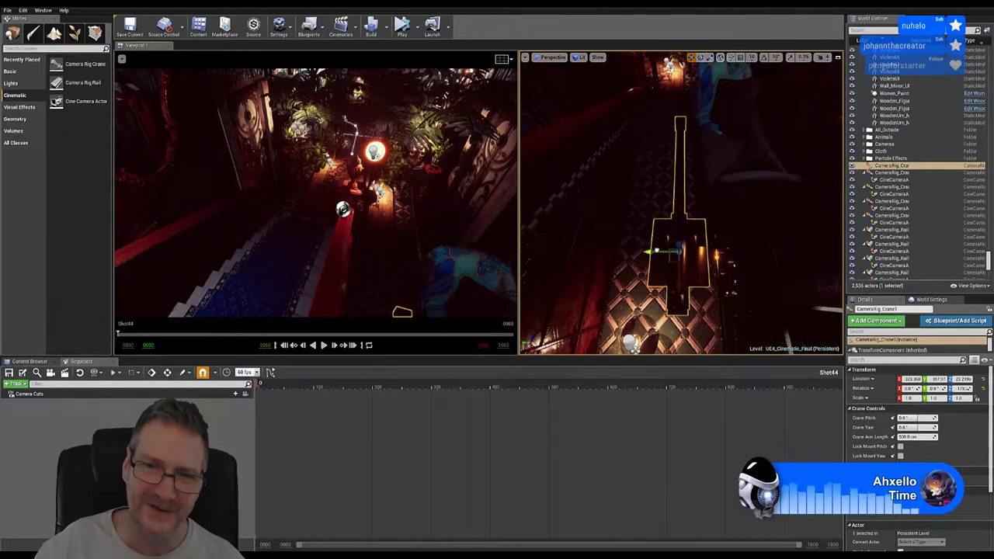
left_click_drag(657, 253, 655, 259)
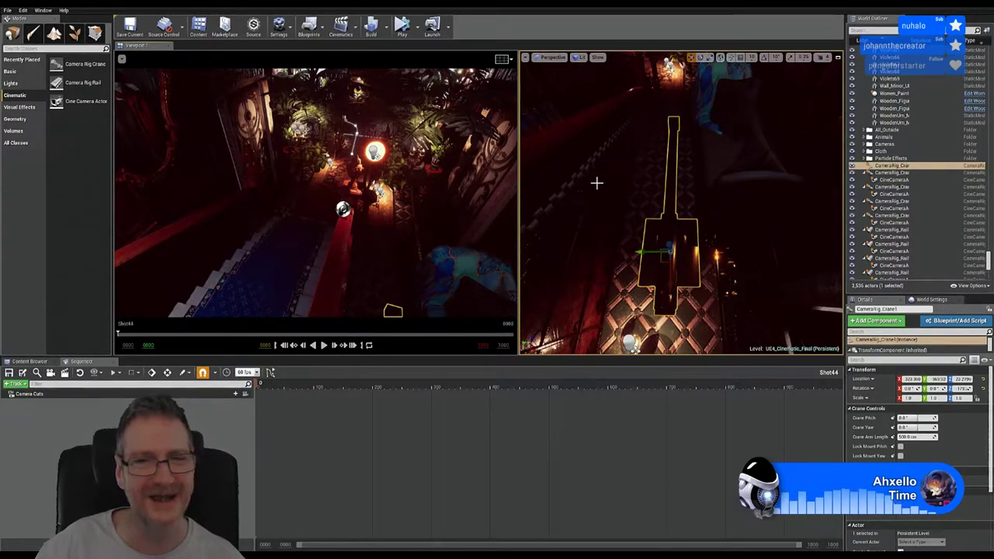
right_click_drag(675, 202, 588, 183)
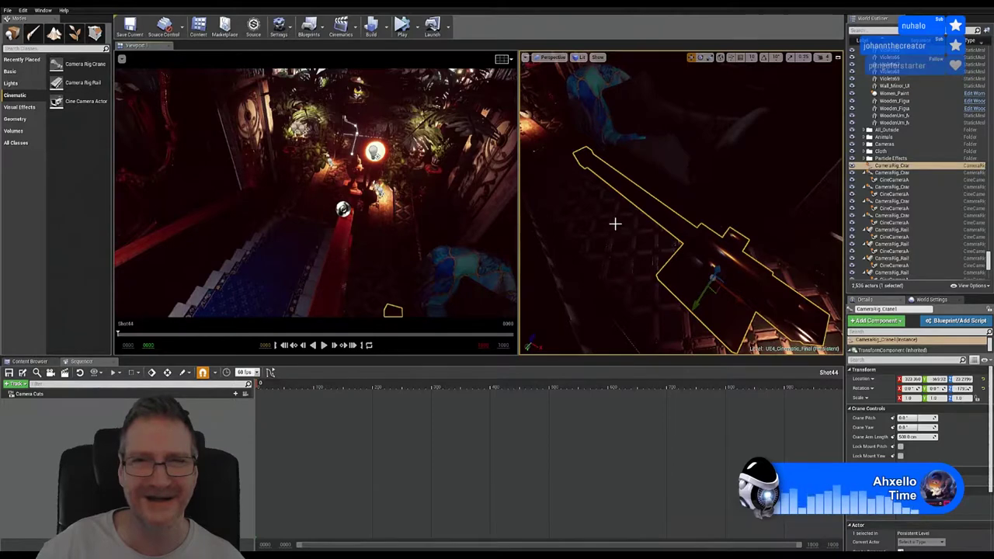
right_click_drag(614, 224, 679, 214)
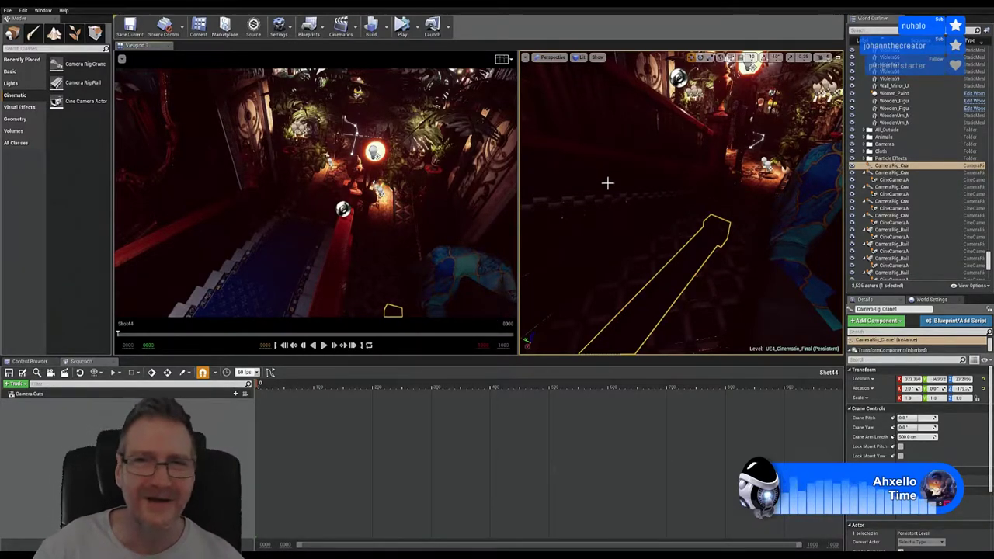
right_click_drag(681, 202, 659, 195)
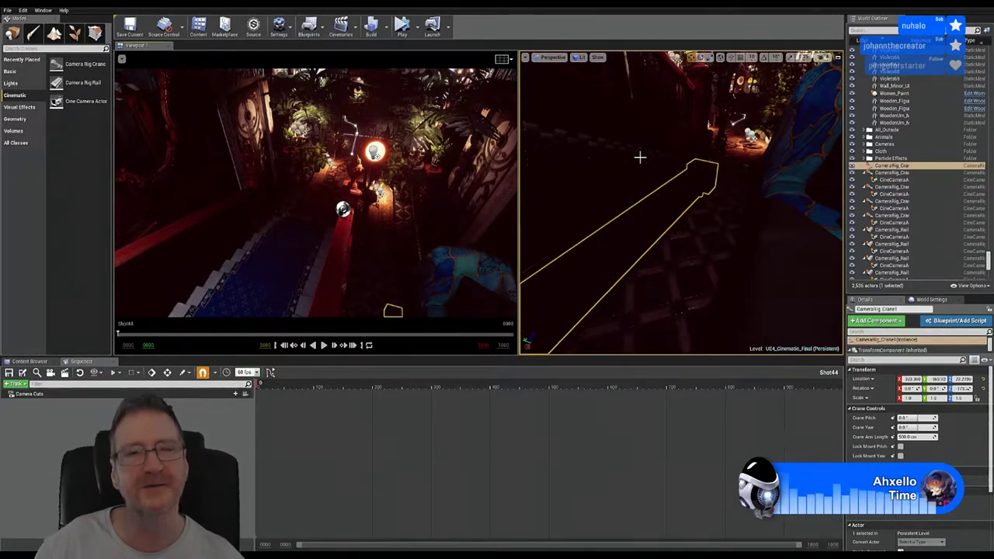
mouse_move(640, 156)
right_mouse_down()
mouse_move(671, 166)
mouse_move(680, 141)
mouse_move(805, 297)
mouse_move(648, 167)
right_mouse_up()
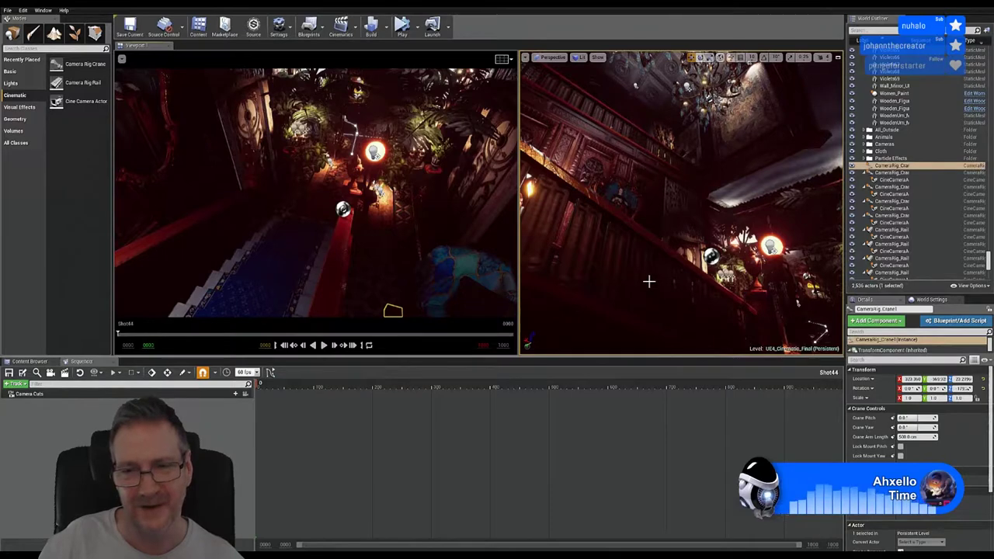
right_click_drag(650, 282, 643, 282)
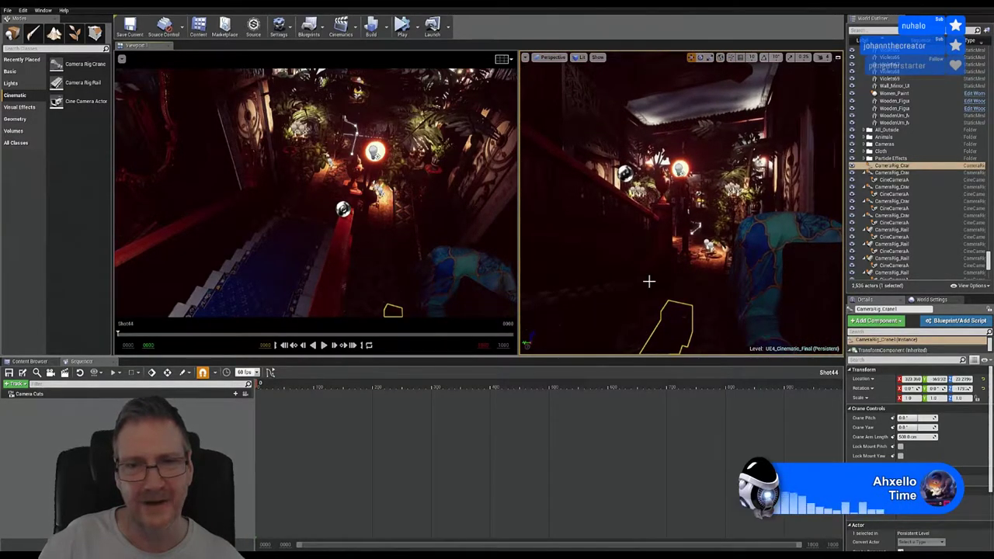
- Rename CameraRig_Crane1 to ZAZA2_CameraRig_Crane1 in the World Outliner and locate its re-sorted row
double_click(883, 167)
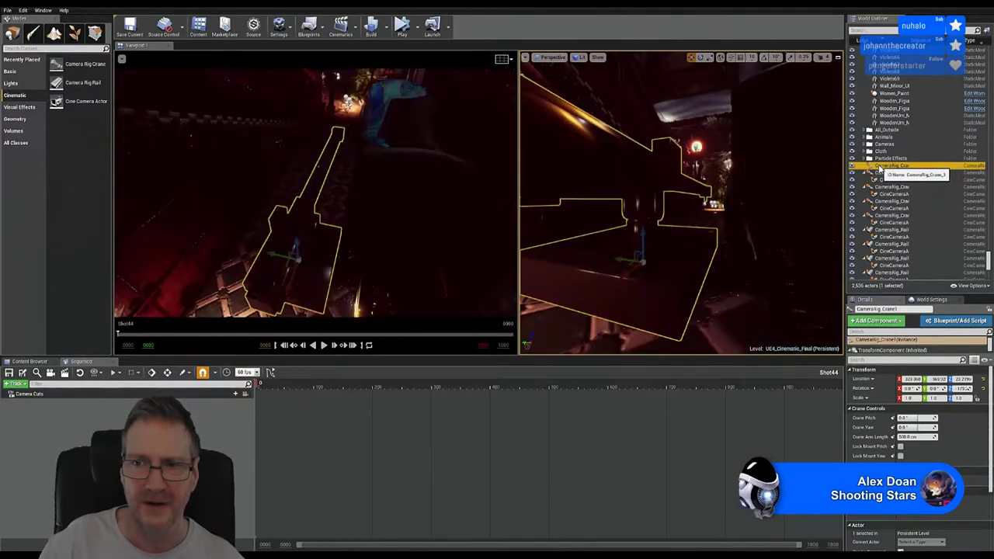
left_click(879, 168)
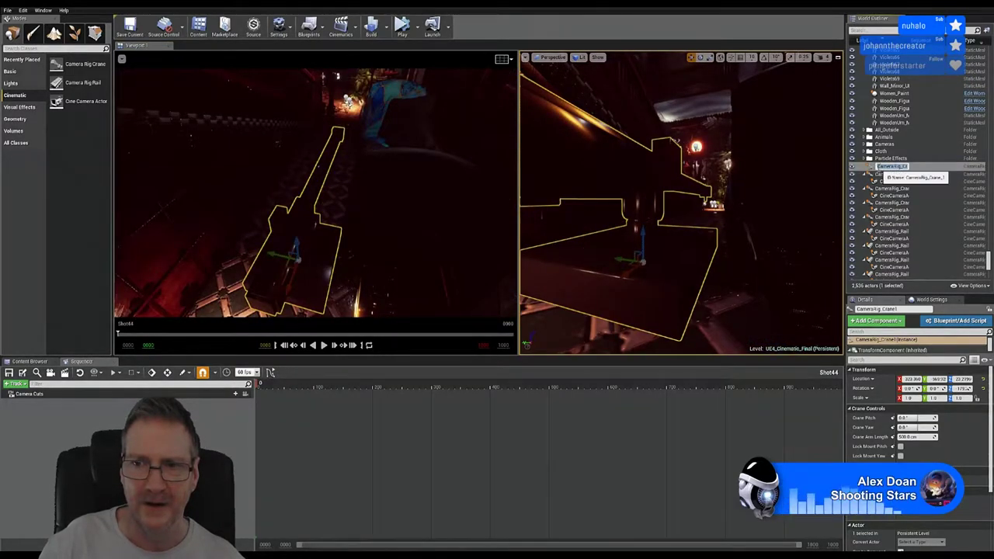
key("Return")
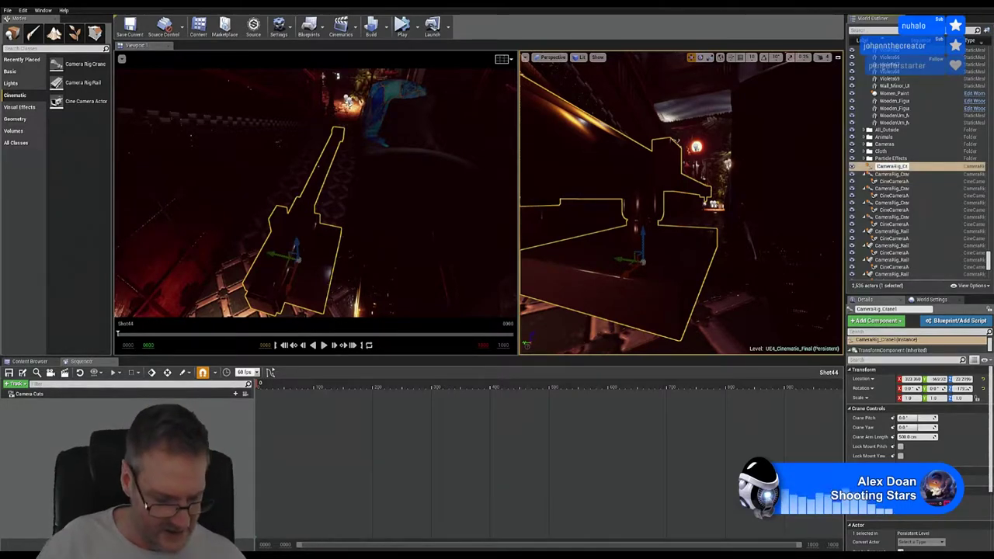
key("F2")
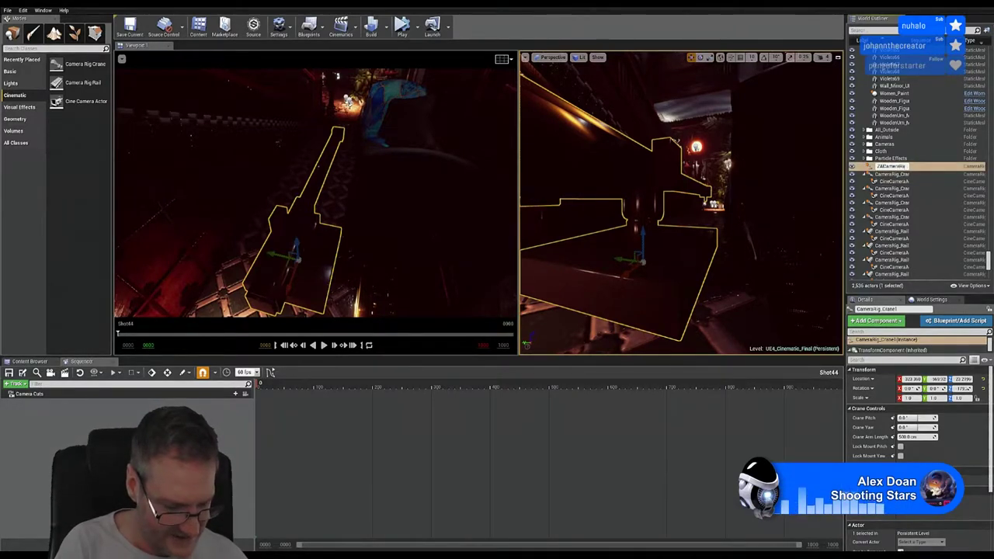
type("ZZ_Camera")
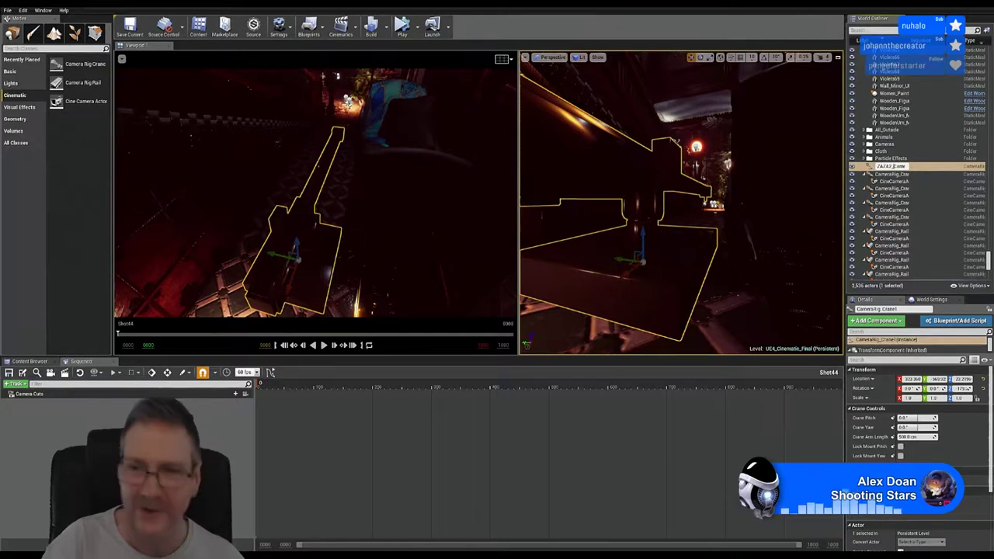
key("Return")
scroll(923, 201, "down", 6)
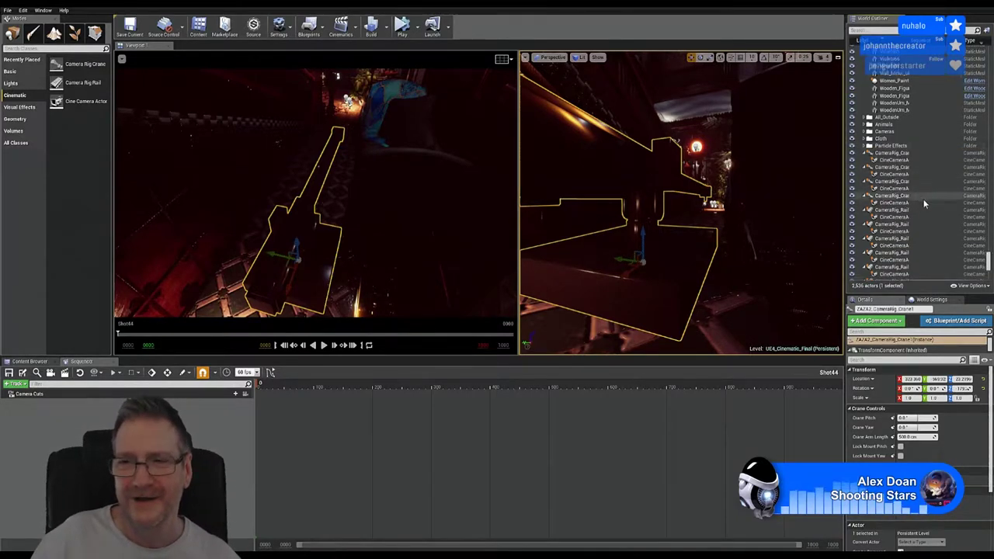
scroll(923, 200, "down", 8)
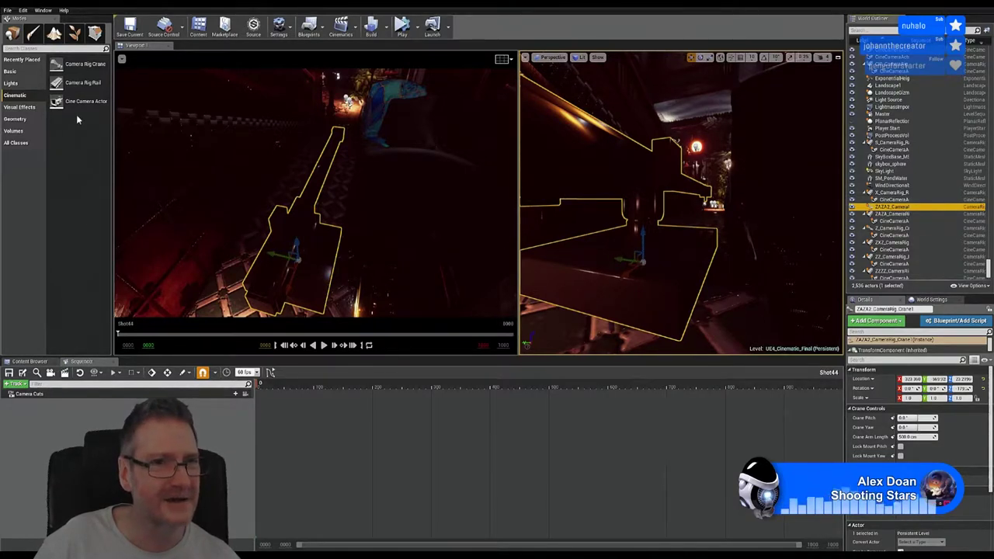
- Drop a Cine Camera Actor (CineCameraActor41) from the Cinematic category near the stairs
right_click_drag(737, 215, 720, 215)
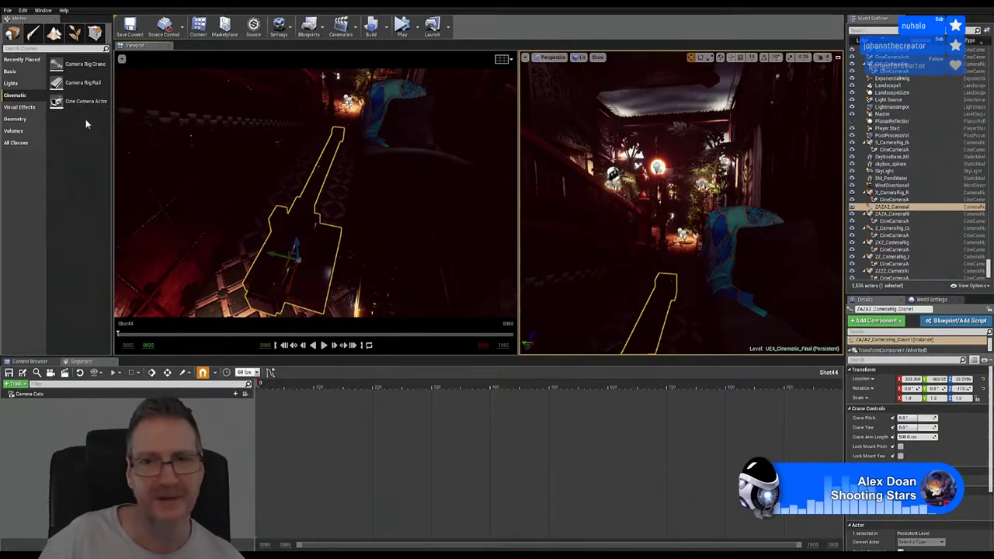
left_click_drag(81, 101, 649, 293)
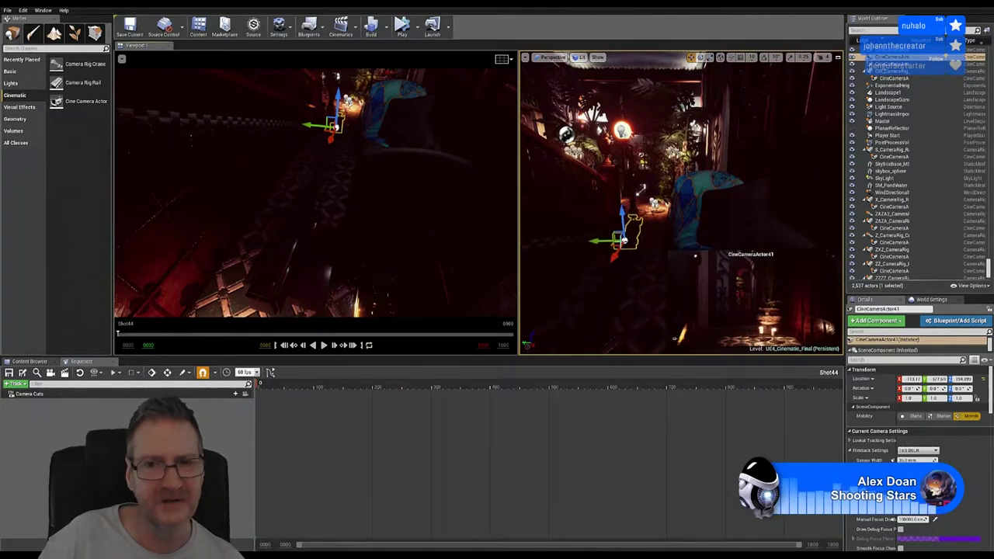
- Slide CineCameraActor41 along its X axis, tilt it, and turn it about 17 degrees
right_click_drag(698, 197, 664, 186)
left_click_drag(604, 209, 582, 160)
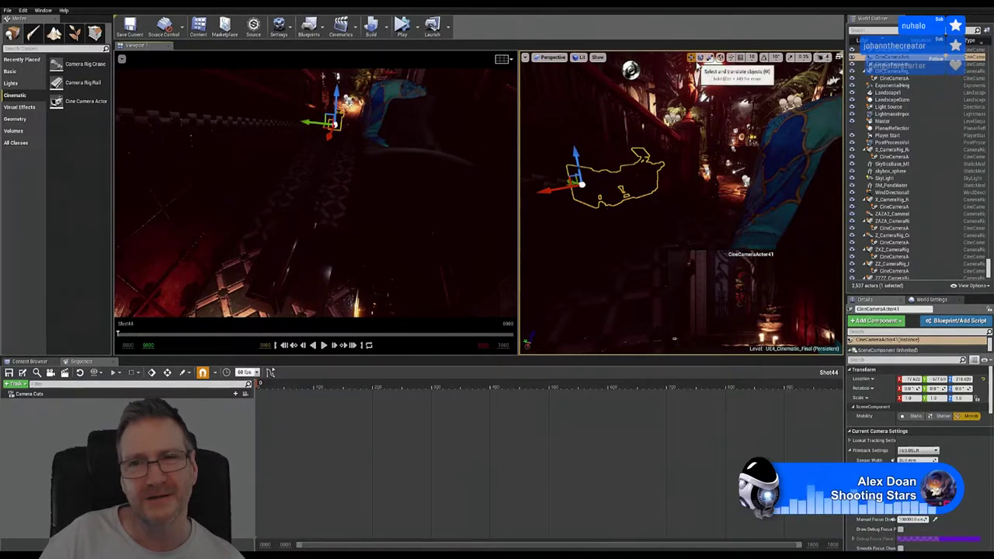
left_click(699, 58)
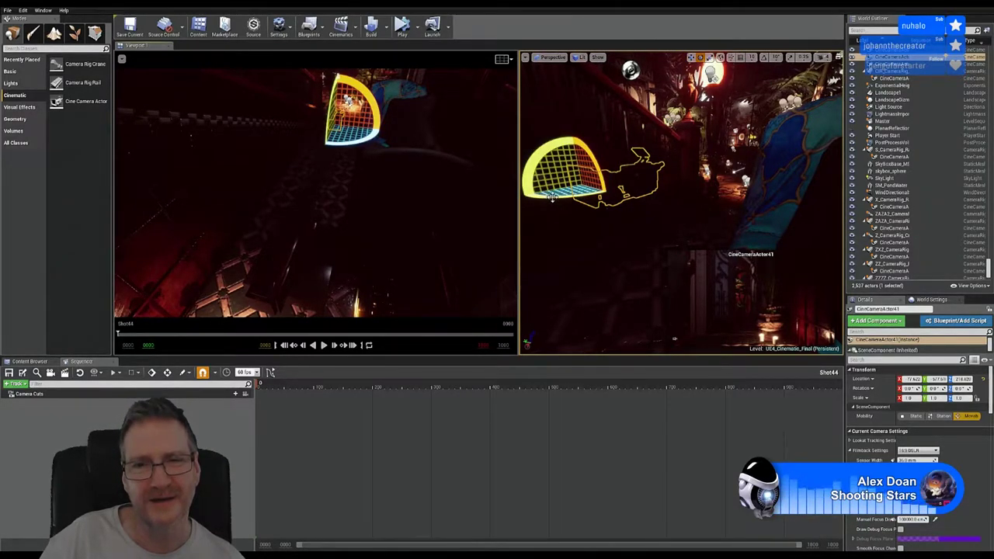
left_click_drag(561, 198, 594, 193)
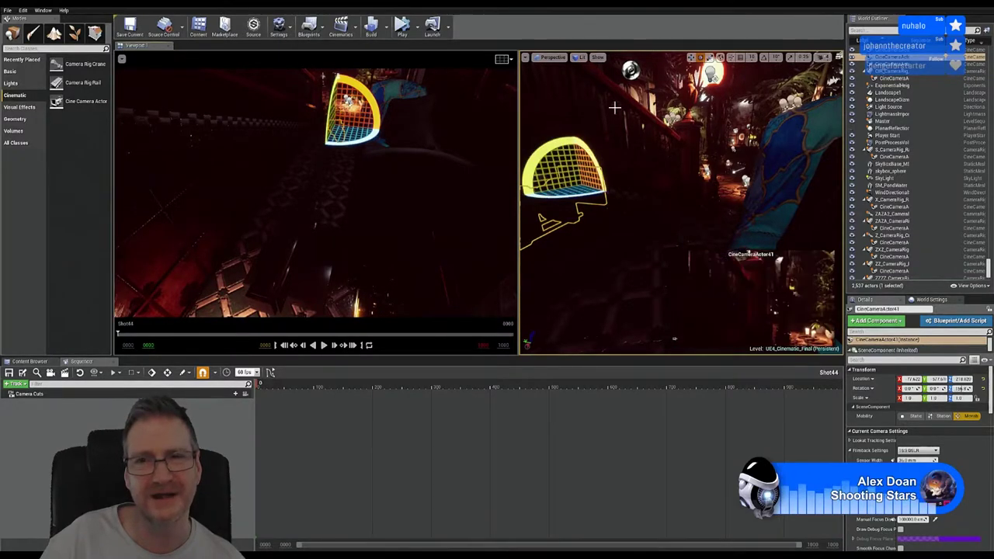
left_click(691, 57)
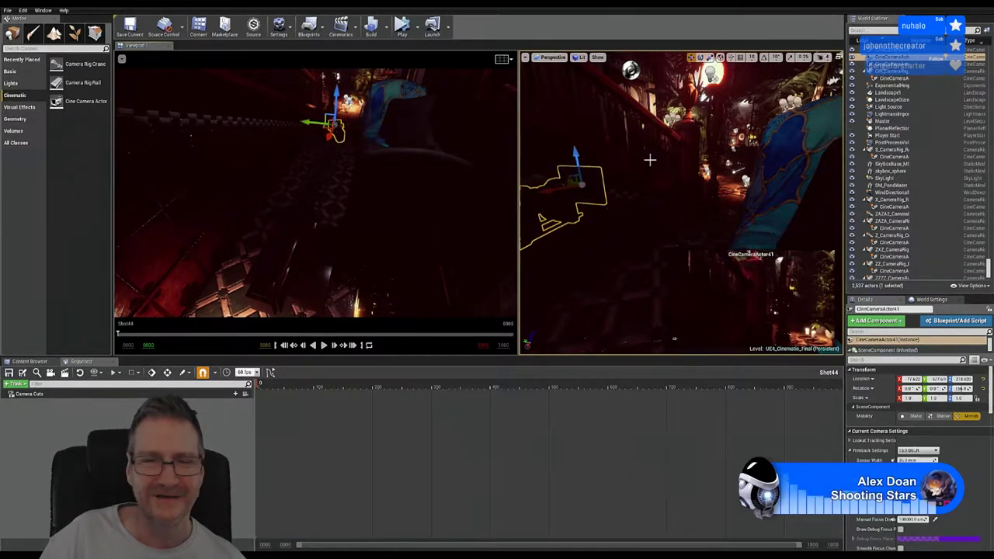
right_click_drag(646, 179, 670, 120)
left_click(700, 57)
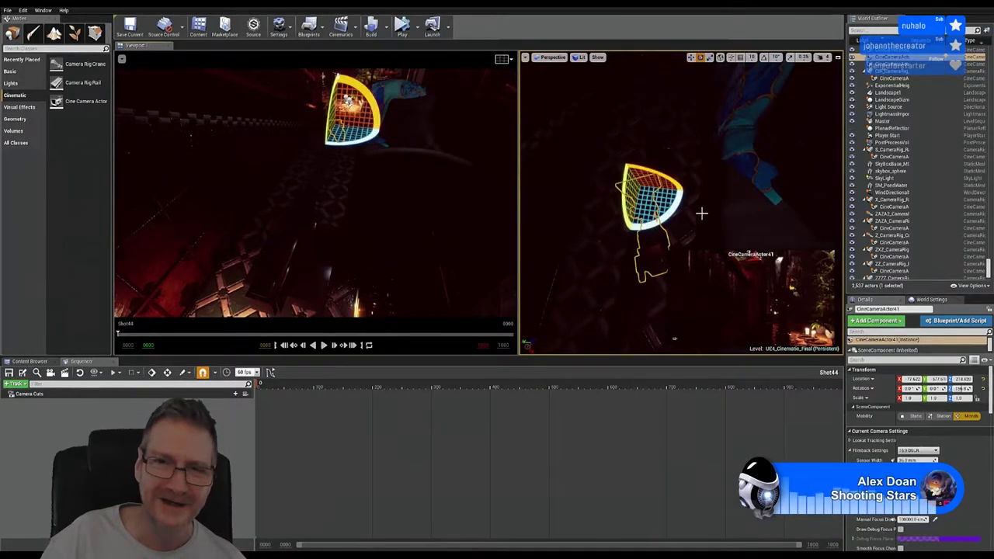
left_click_drag(670, 216, 610, 230)
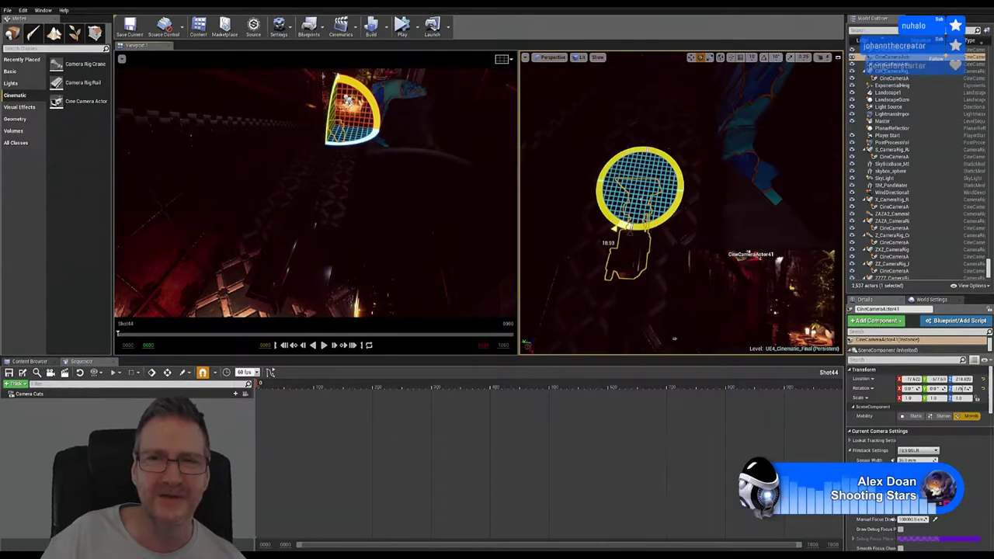
- Reposition the camera along X beside the blue staircase and rotate it to a new heading
left_click(691, 58)
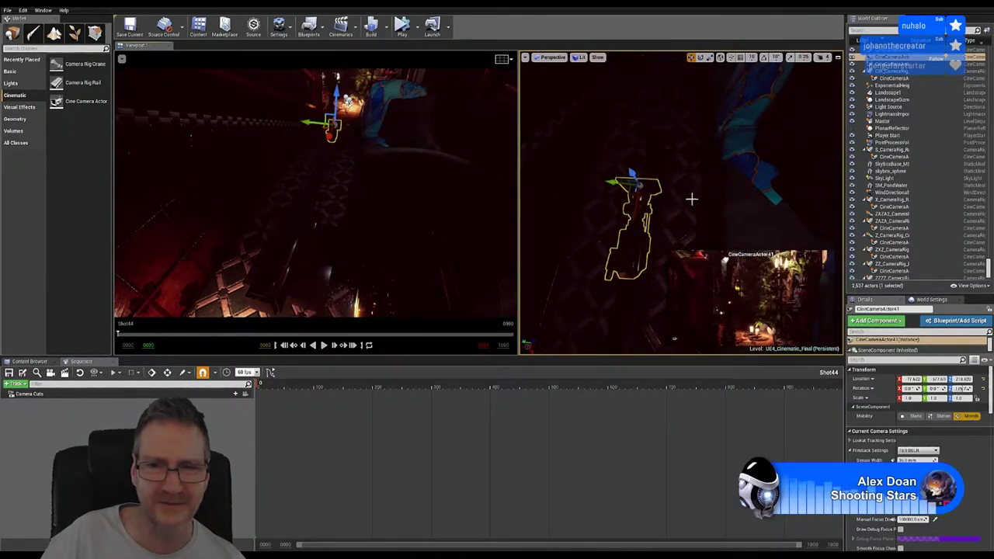
mouse_move(691, 200)
right_mouse_down()
mouse_move(657, 199)
mouse_move(698, 203)
right_mouse_up()
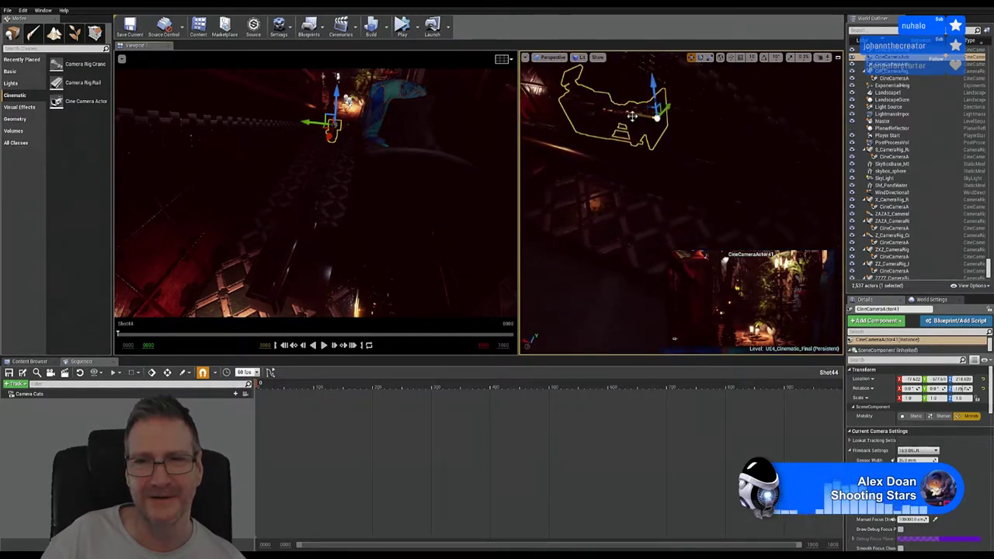
left_click_drag(644, 124, 709, 129)
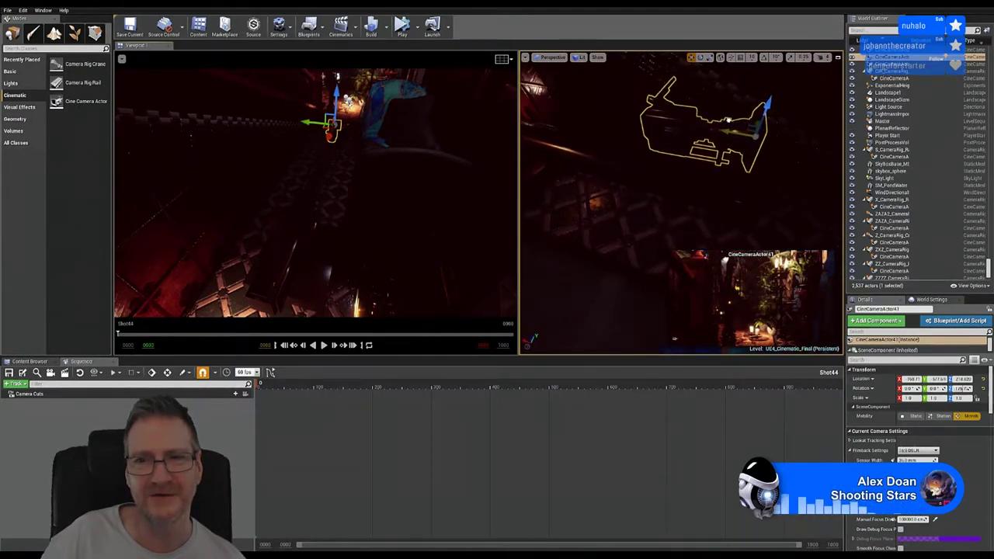
right_click_drag(699, 210, 678, 206)
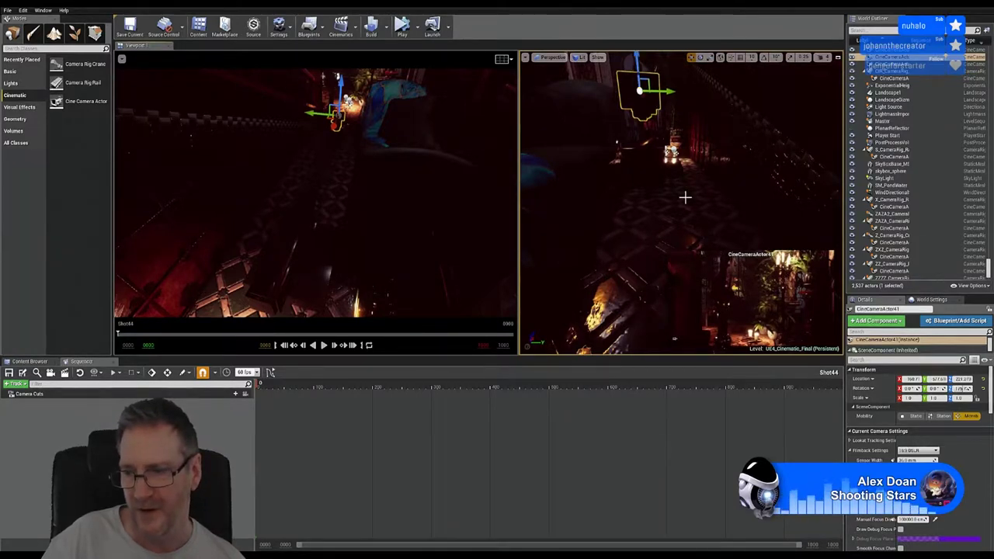
right_click_drag(679, 196, 681, 196)
mouse_move(674, 339)
right_mouse_down()
mouse_move(654, 331)
mouse_move(674, 338)
right_mouse_up()
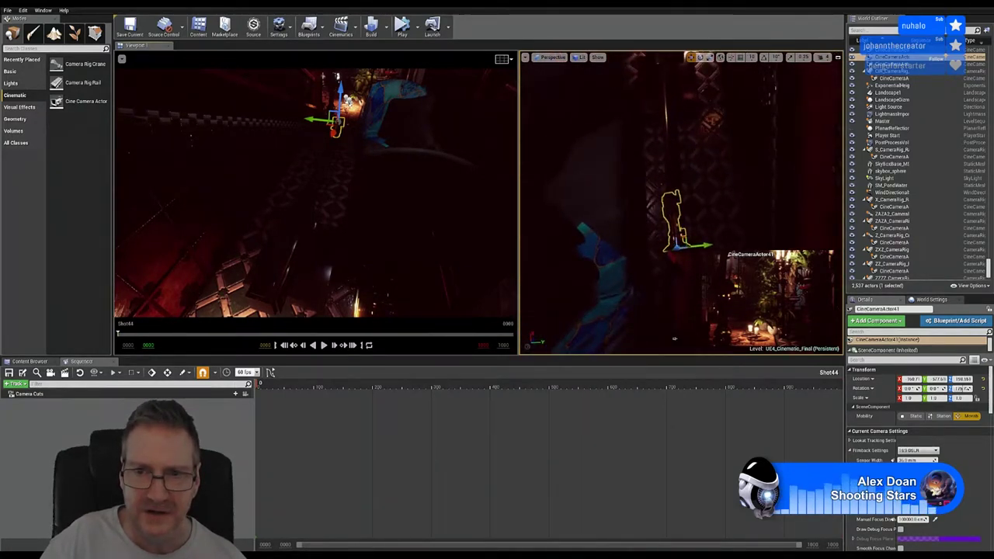
left_click(700, 57)
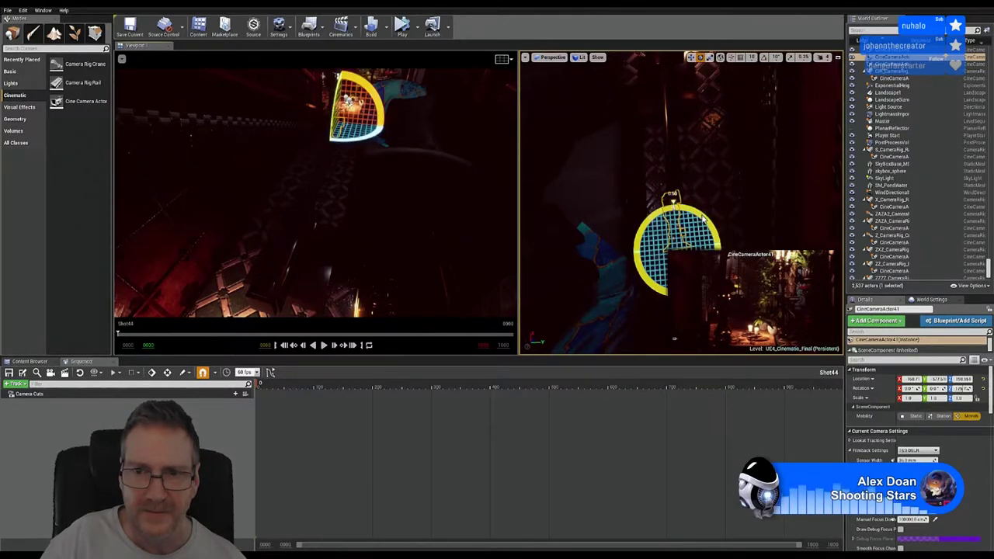
left_click_drag(702, 220, 691, 220)
- End the camera rotation and return the viewport to the Translate tool
left_click(691, 56)
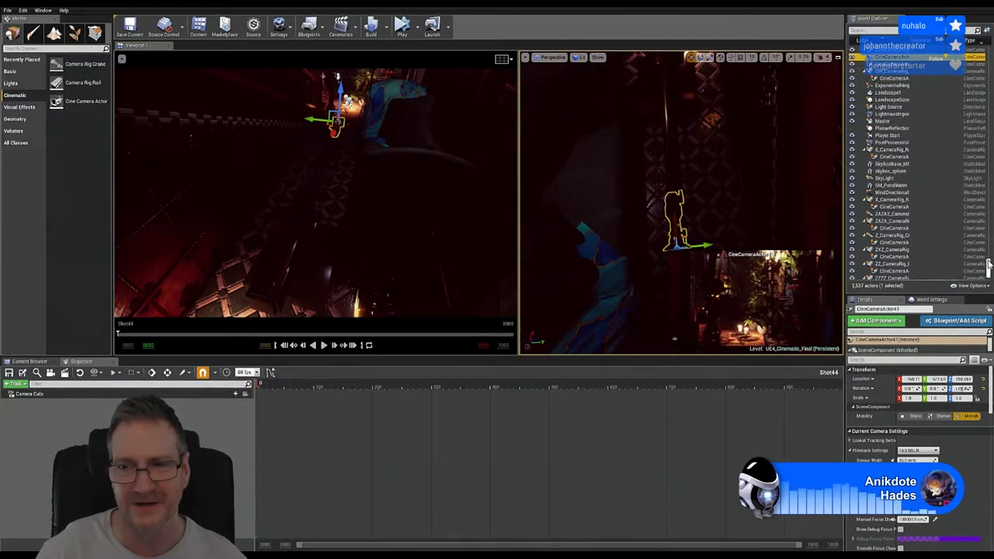
- Parent CineCameraActor41 under ZAZA2_CameraRig_Crane1 in the World Outliner
scroll(988, 265, "down", 1)
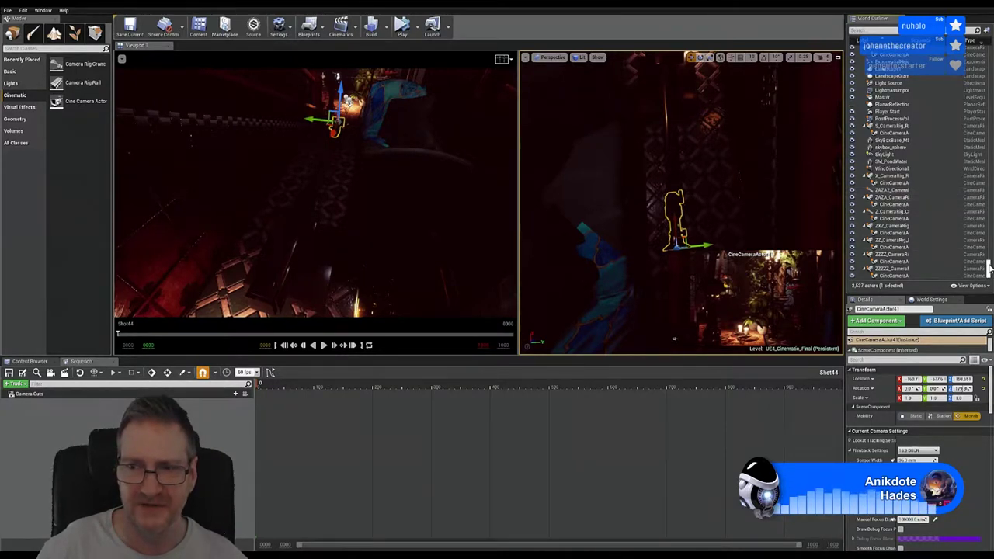
scroll(905, 155, "up", 3)
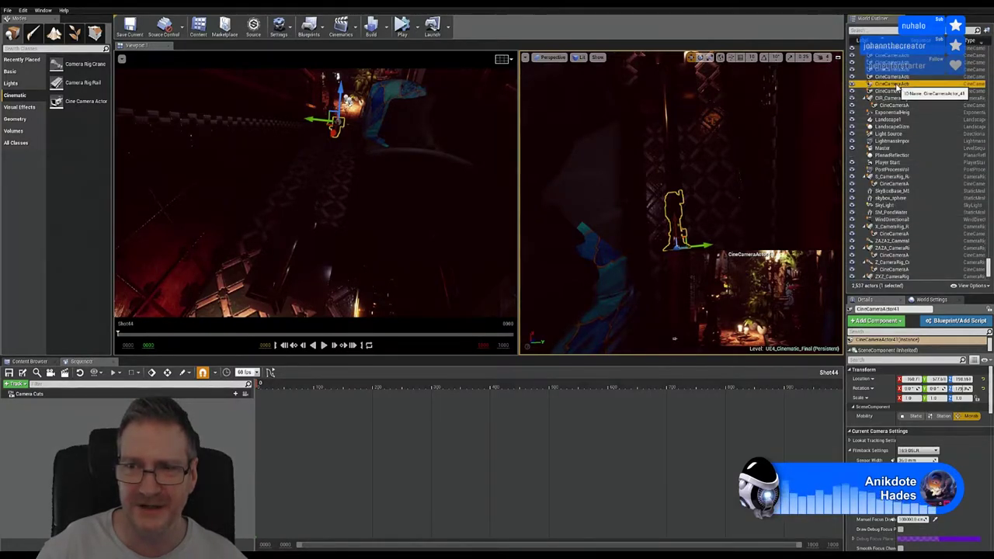
left_click_drag(898, 89, 897, 245)
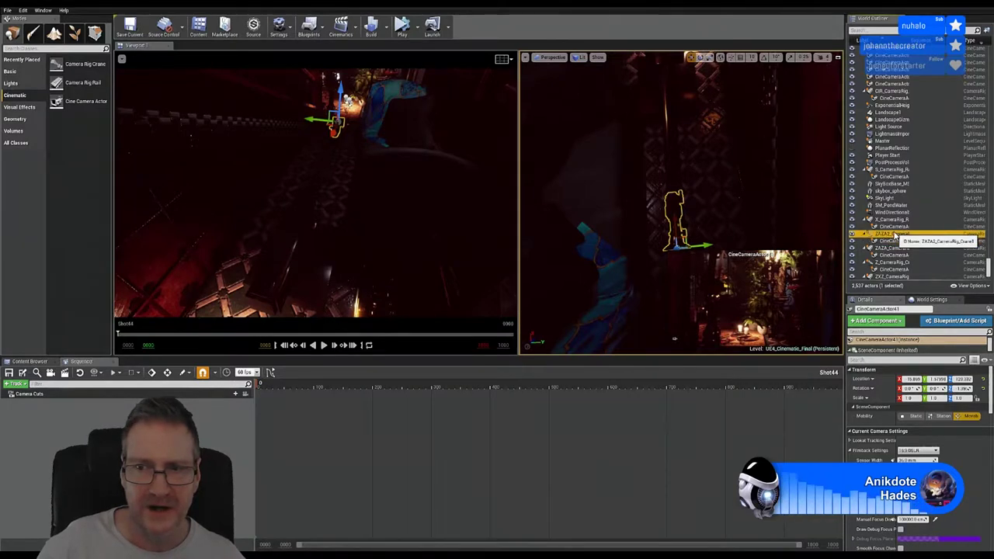
- Add the crane rig and CineCameraActor41 as Shot44 tracks, then view along the crane arm
left_click(893, 234, "ctrl")
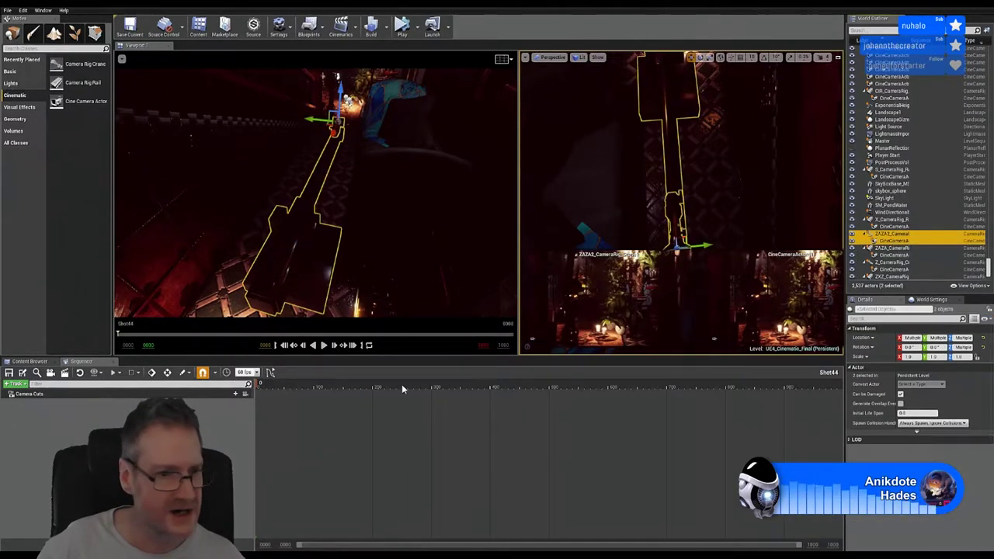
left_click(21, 383)
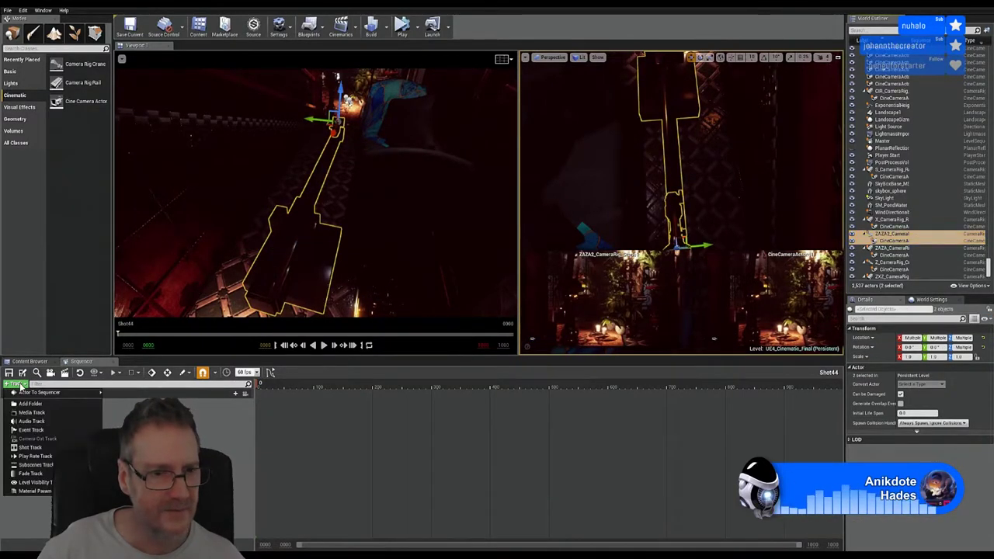
mouse_move(39, 392)
left_click(137, 376)
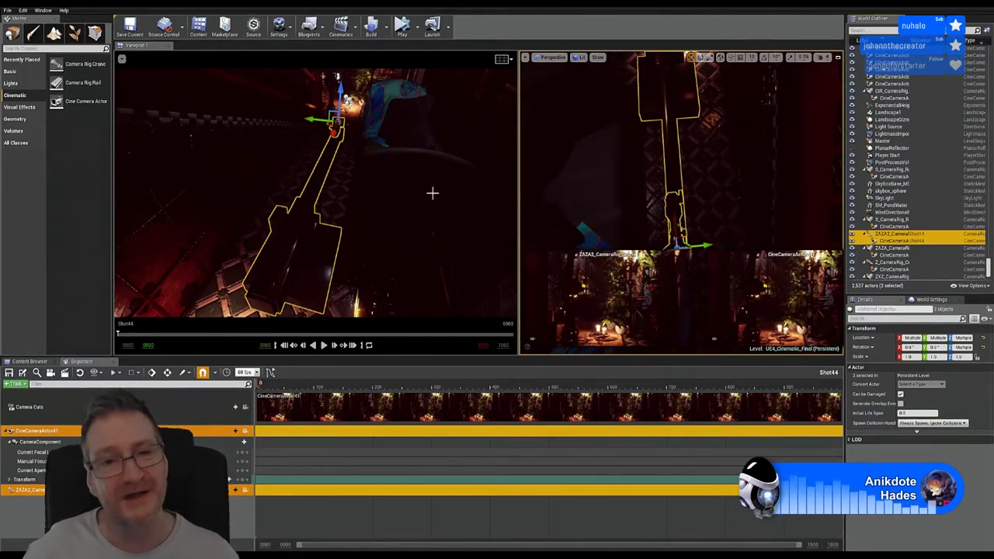
right_click_drag(415, 195, 414, 195)
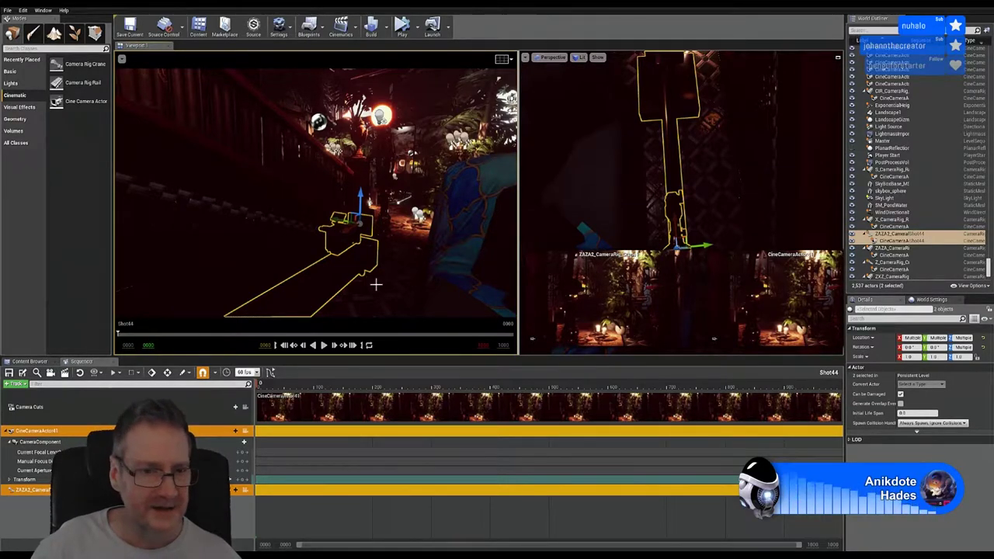
- Lock the preview to Shot44's Camera Cuts and look around the lamp and staircase
left_click(209, 408)
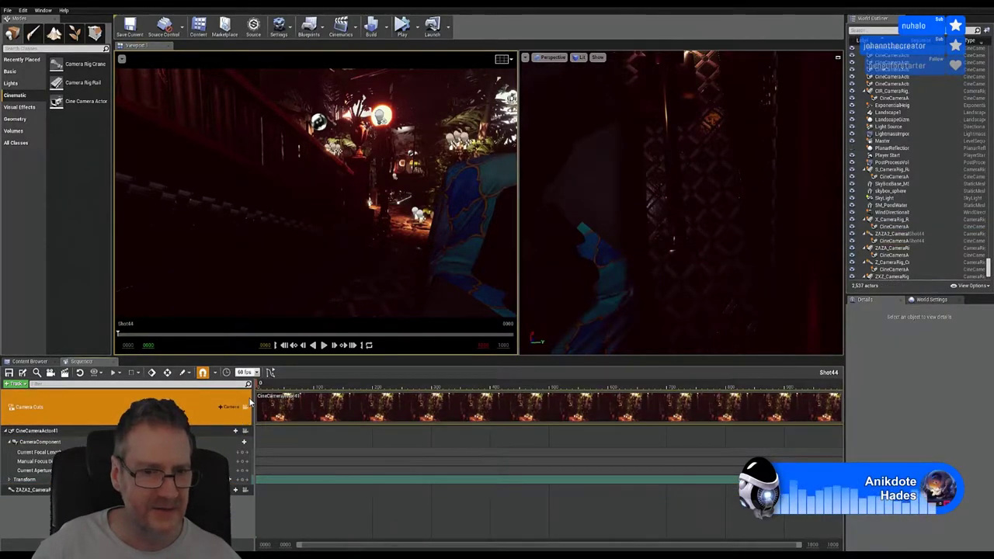
left_click(245, 407)
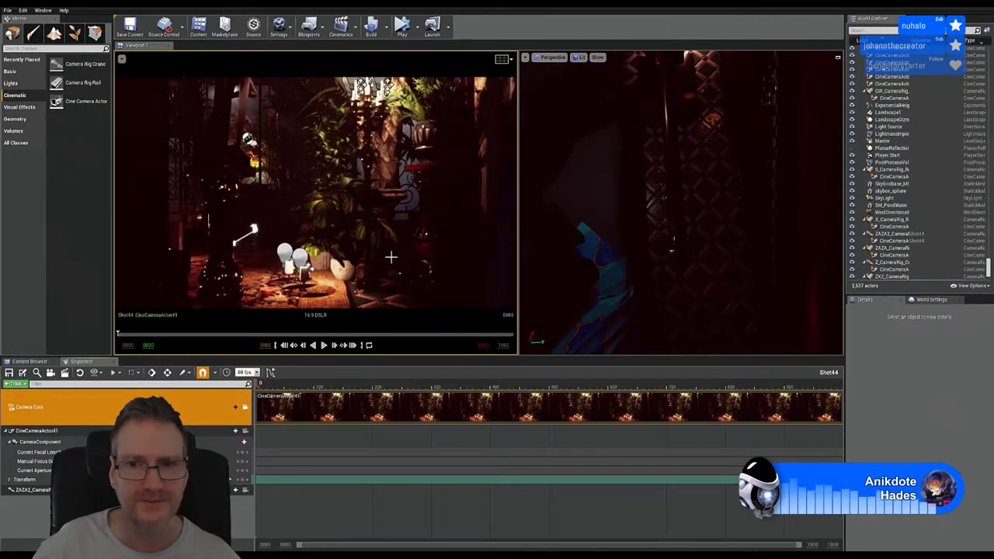
mouse_move(728, 215)
right_mouse_down()
mouse_move(719, 173)
mouse_move(723, 209)
right_mouse_up()
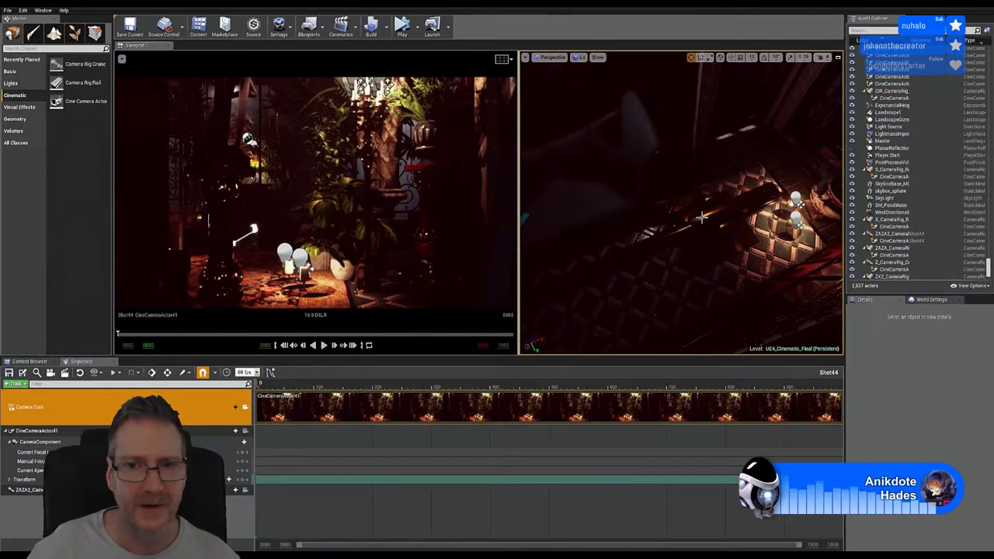
right_click_drag(665, 202, 645, 209)
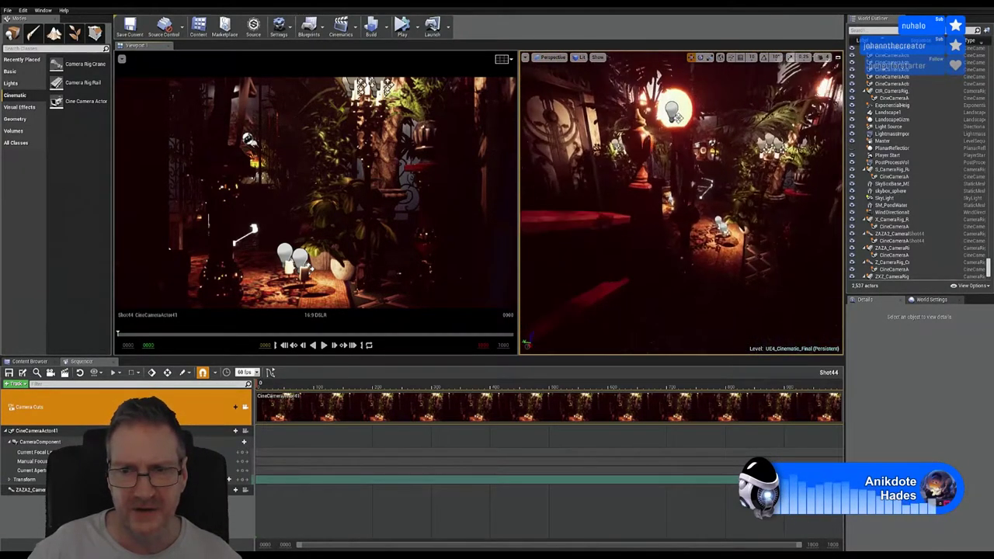
right_click_drag(636, 196, 637, 196)
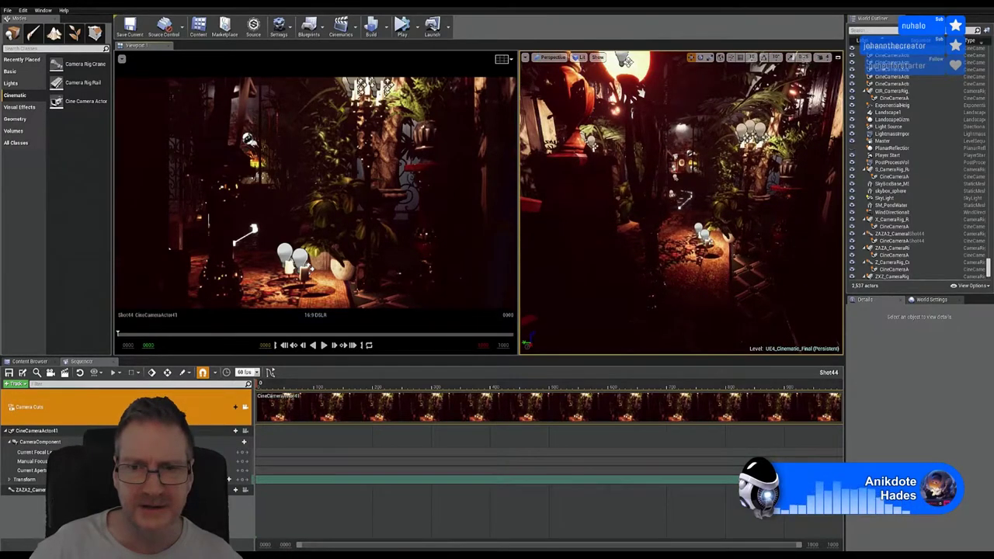
right_click_drag(602, 248, 602, 247)
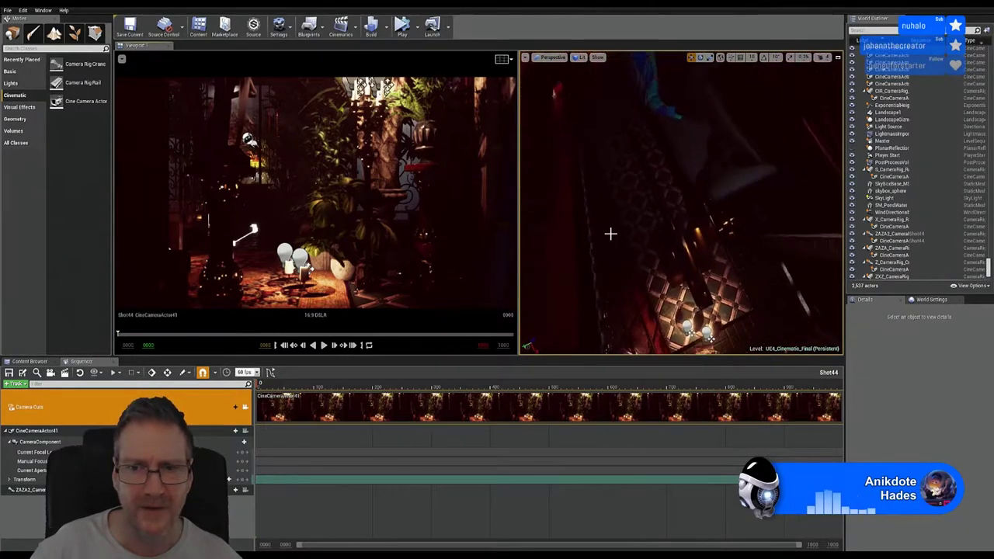
- Select ZAZA2_CameraRig_Crane1 and rotate its arm up and to the left
left_click(122, 60)
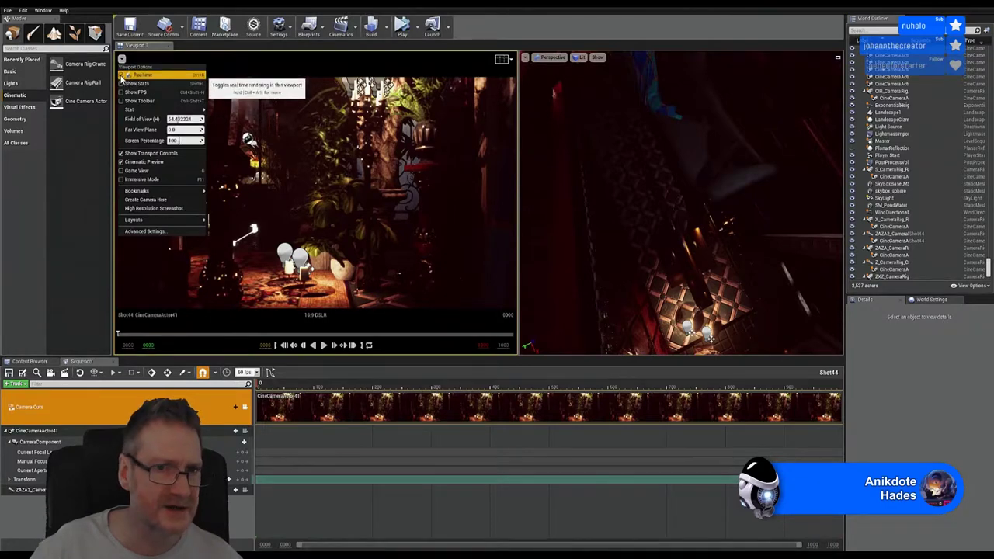
mouse_move(132, 109)
left_click(632, 31)
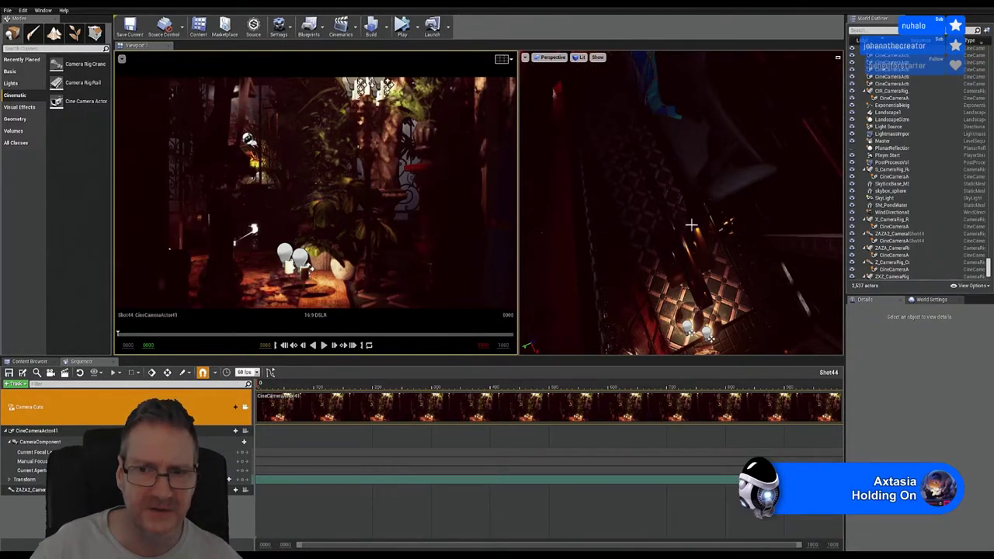
left_click(683, 252)
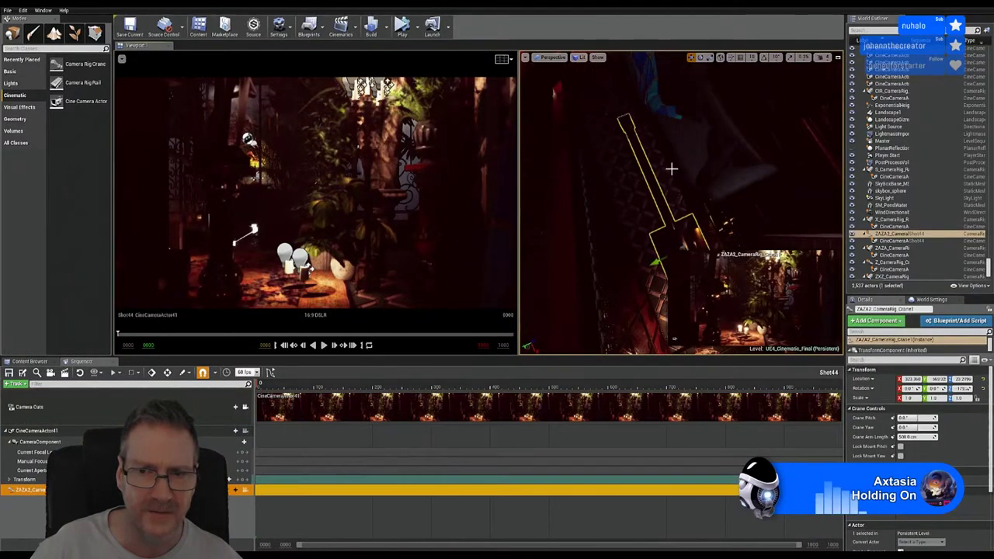
left_click_drag(690, 187, 736, 247)
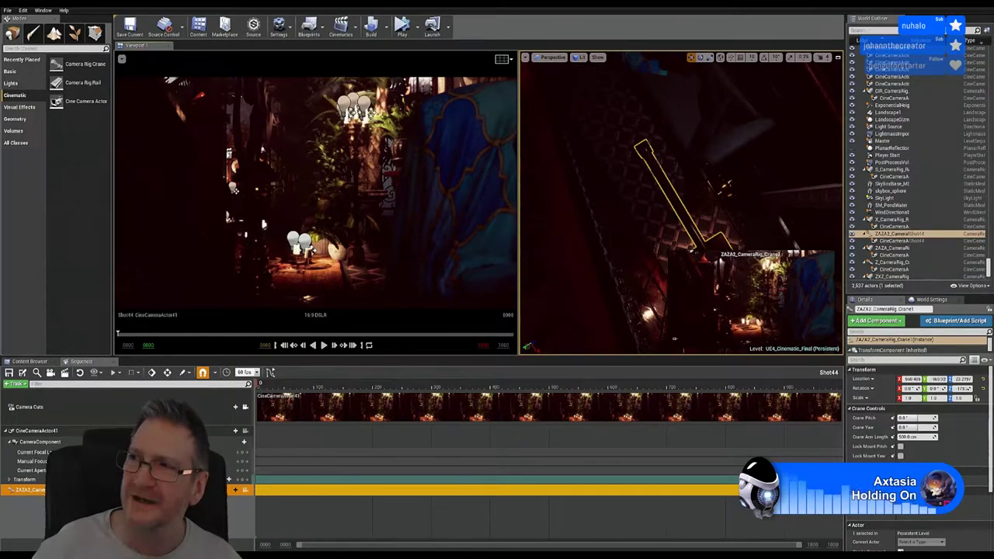
- Load The Verge's Clone Wars article from a pasted URL in Chrome and scroll through it
key("alt+Tab")
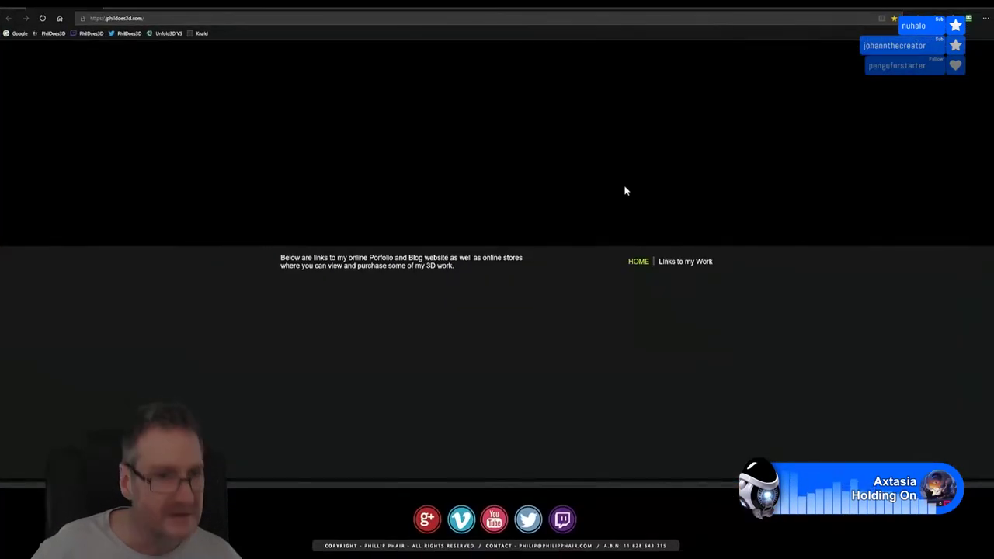
key("ctrl+l")
type("https://www.theverge.com/2018/7/19/17593108/star-wars-the-clone-wars-saved-disney-streaming-service-dave-filoni")
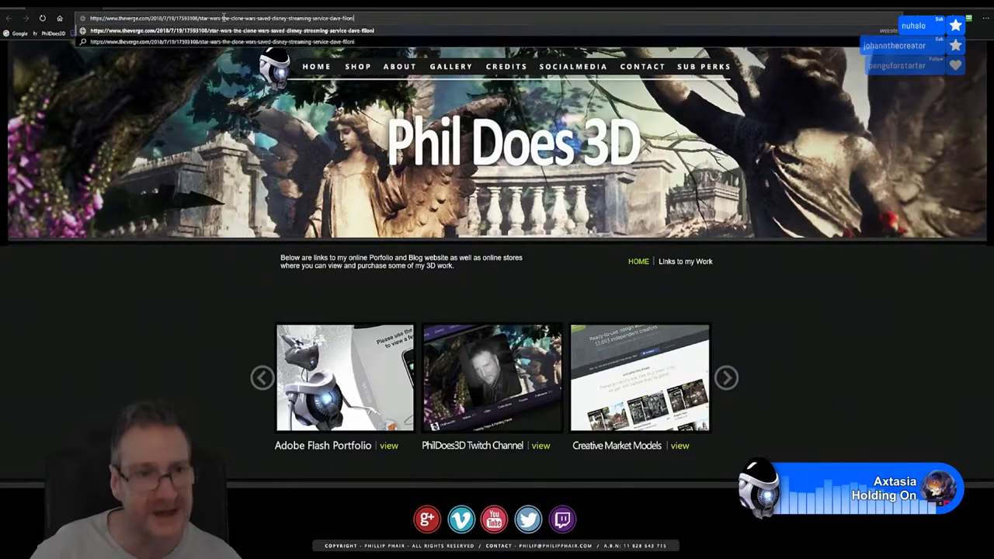
key("Return")
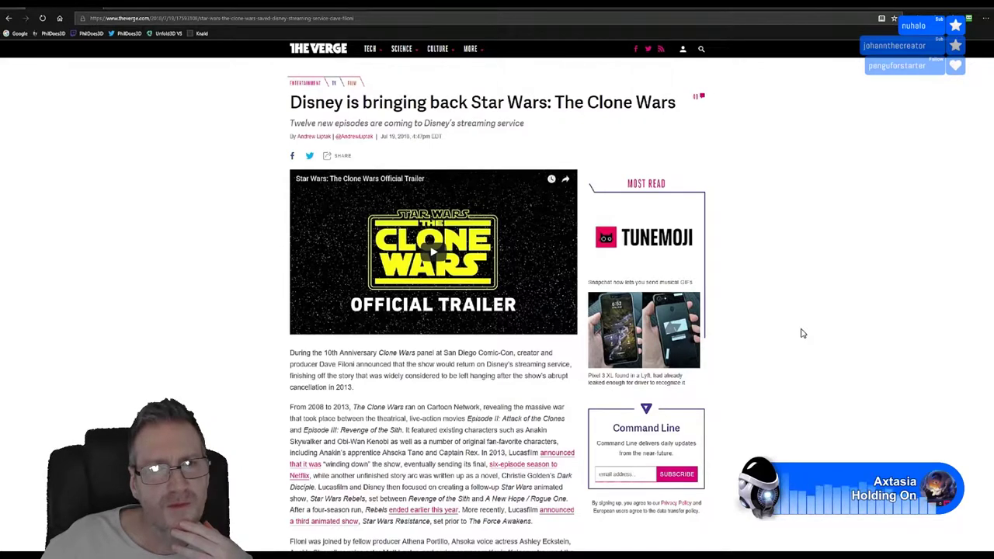
scroll(799, 282, "down", 2)
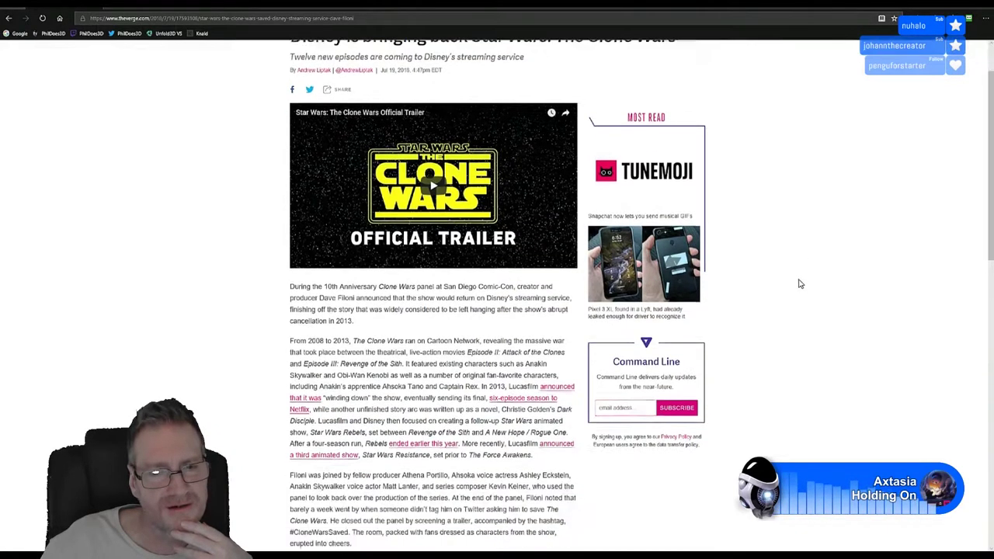
scroll(799, 283, "down", 3)
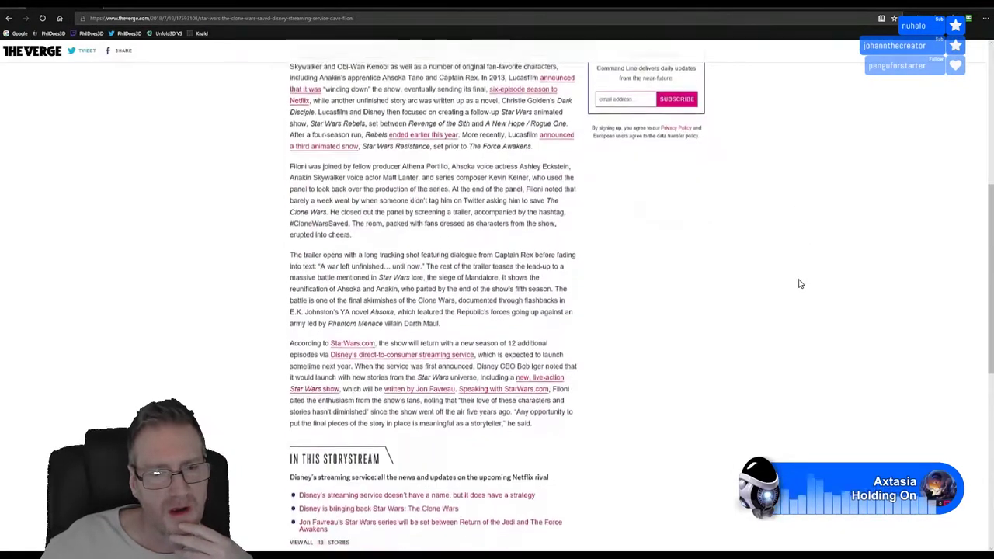
scroll(800, 283, "up", 5)
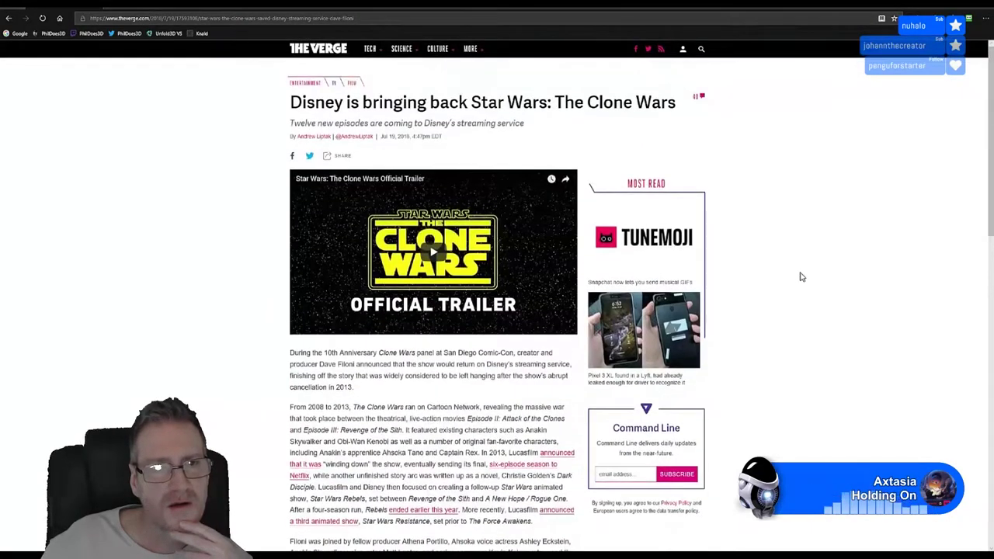
- Minimize Chrome and reorient the right viewport to see the crane from higher up
left_click(954, 8)
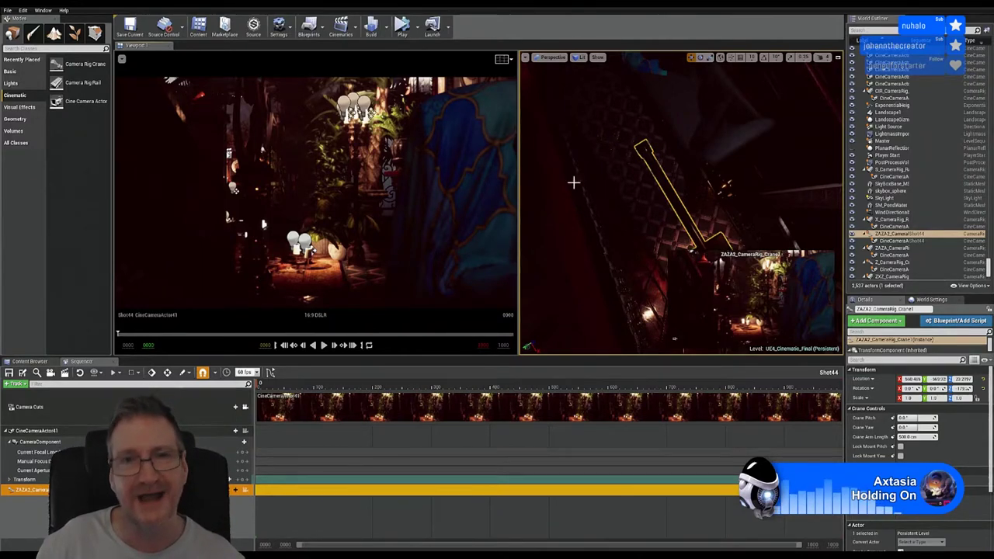
left_click_drag(607, 187, 608, 183)
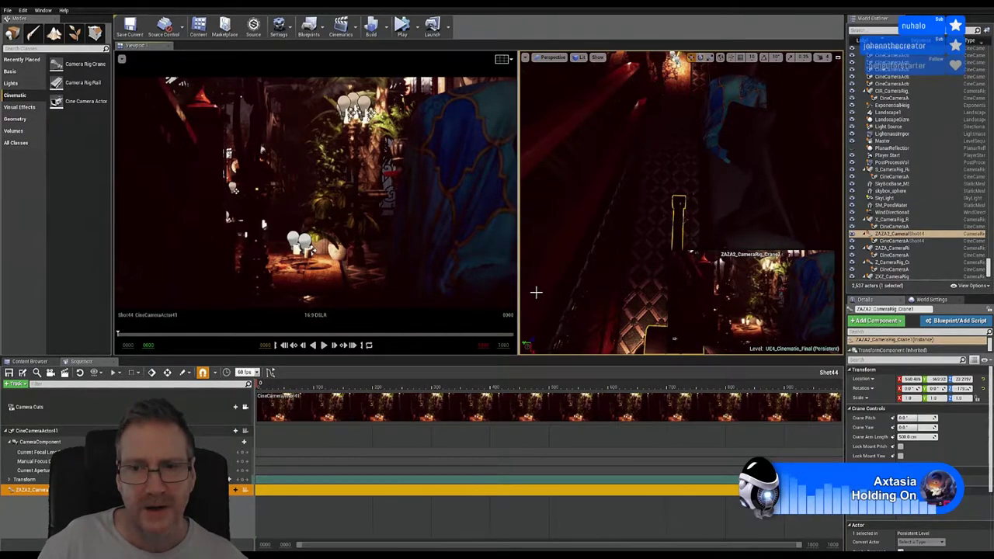
- Nudge the crane rig slightly, then select CineCameraActor41 mounted on it
right_click_drag(633, 196, 528, 198)
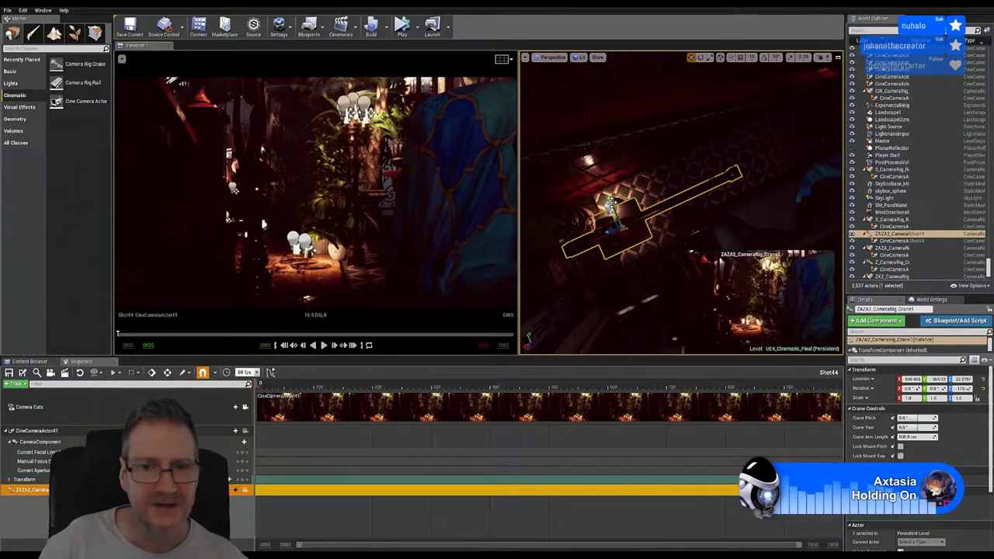
left_click_drag(610, 217, 619, 228)
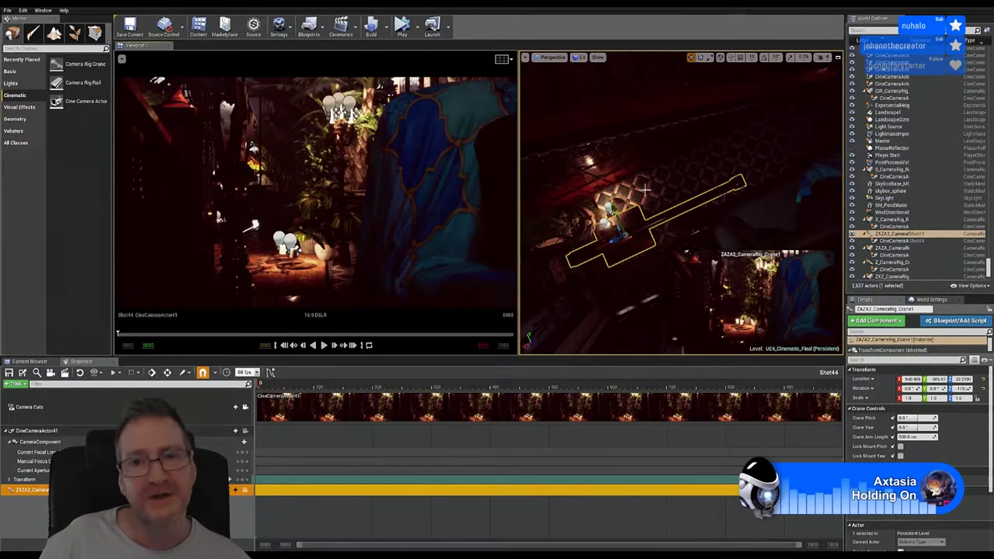
mouse_move(632, 148)
right_mouse_down()
mouse_move(644, 159)
mouse_move(580, 159)
mouse_move(632, 147)
right_mouse_up()
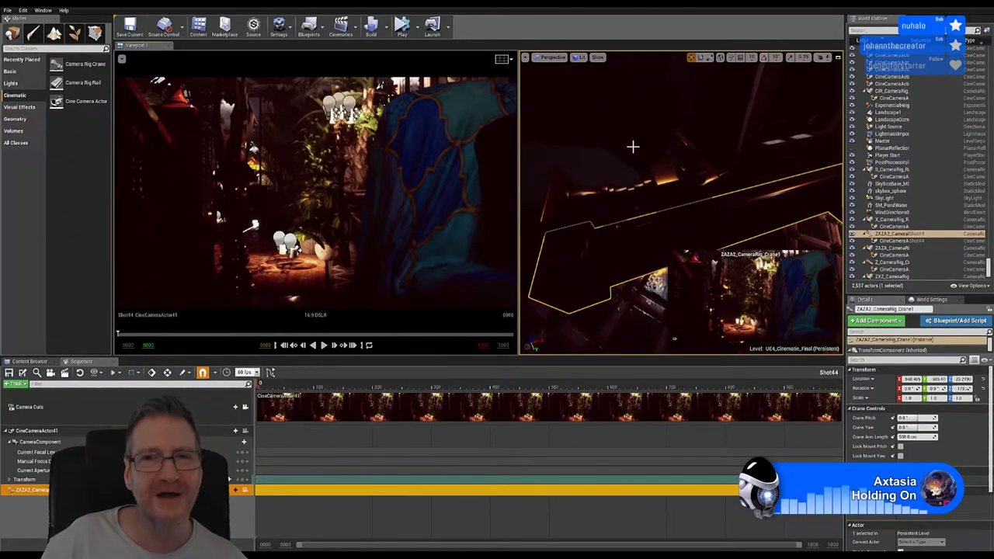
left_click(679, 171)
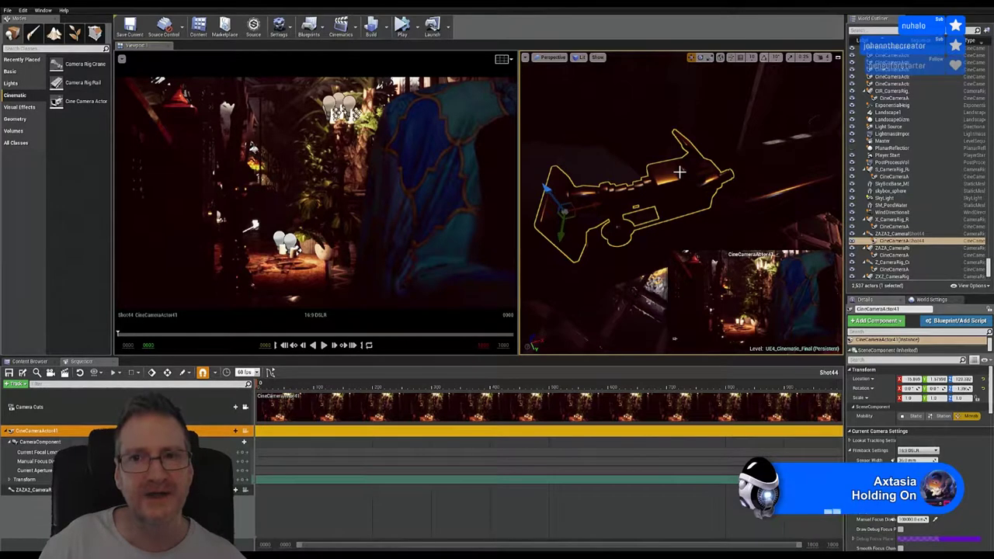
- Rotate CineCameraActor41 slightly to reframe the shot and expand its Transform track into channels
left_click(699, 58)
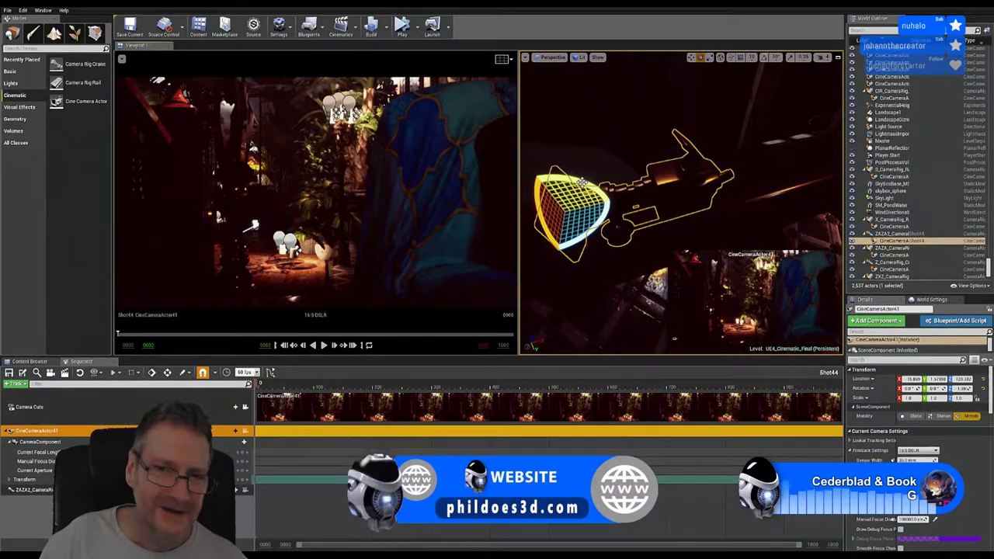
left_click_drag(581, 182, 605, 193)
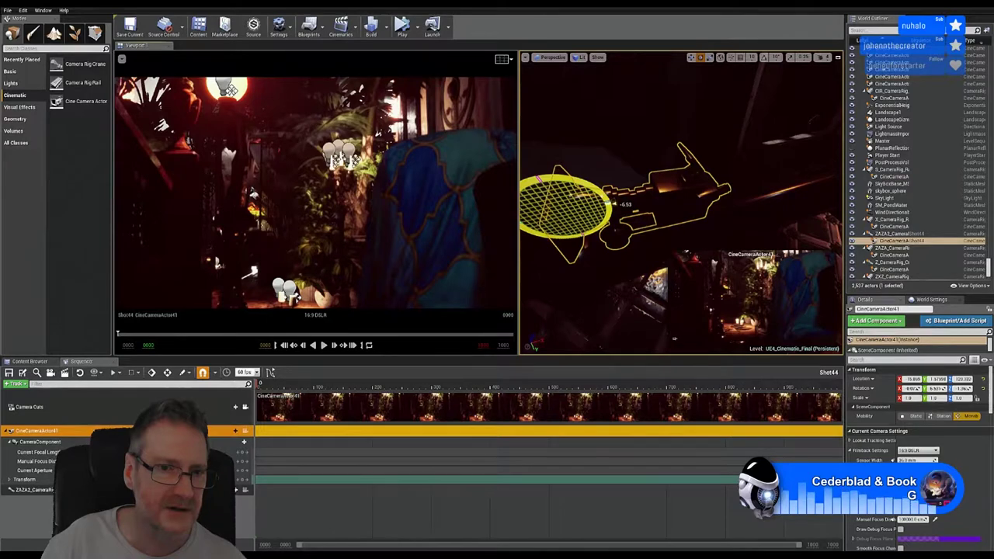
left_click_drag(605, 193, 604, 192)
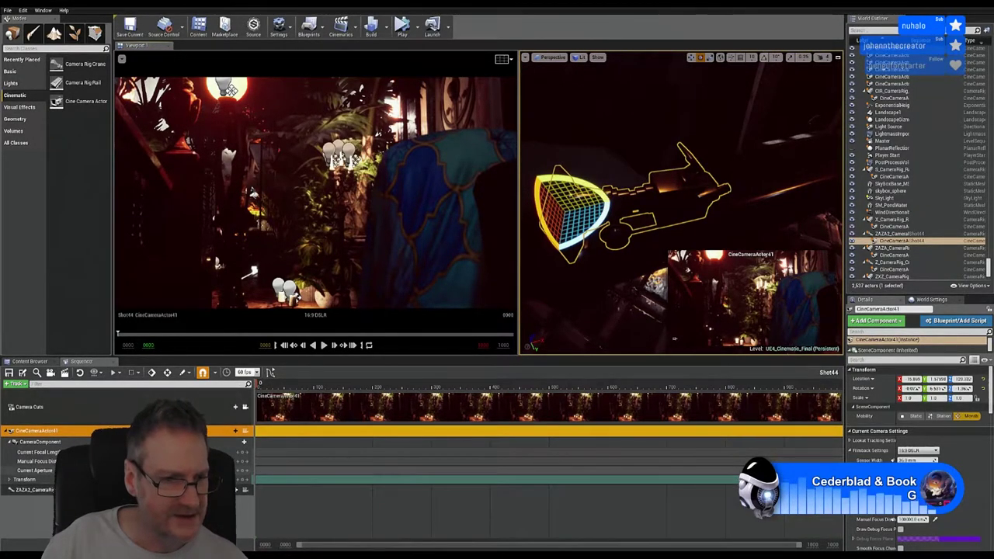
left_click(10, 481)
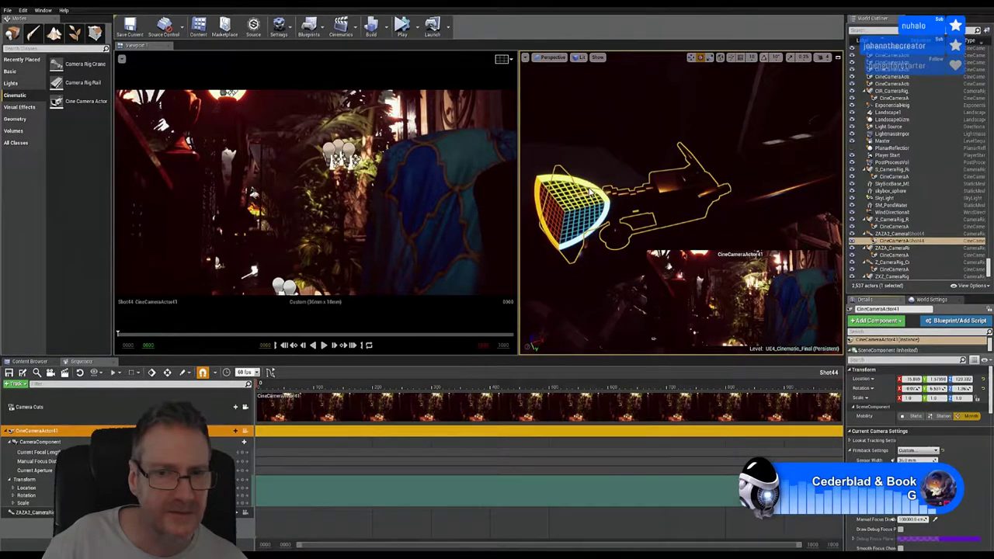
- Refine CineCameraActor41's rotation to adjust the Shot44 framing
left_click_drag(590, 191, 621, 199)
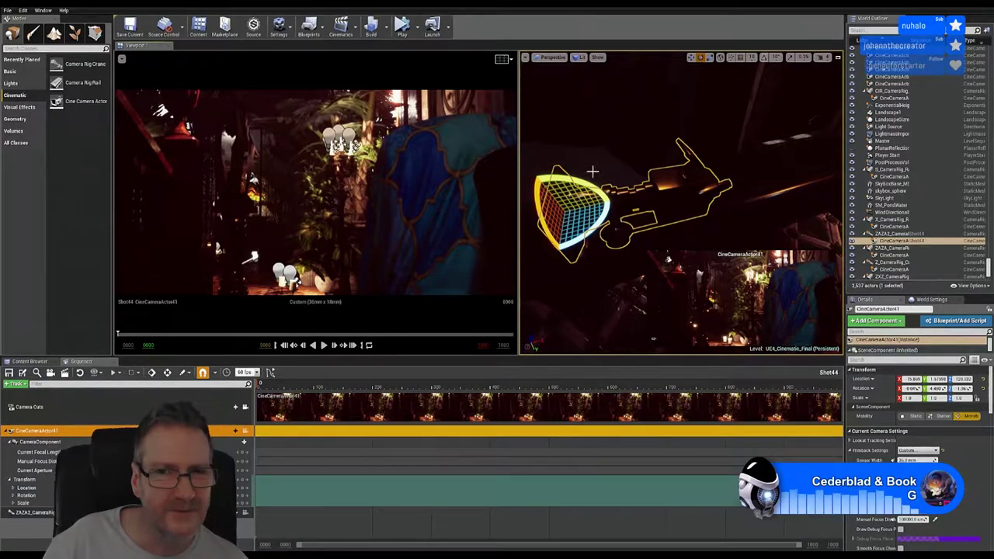
left_click_drag(586, 183, 587, 194)
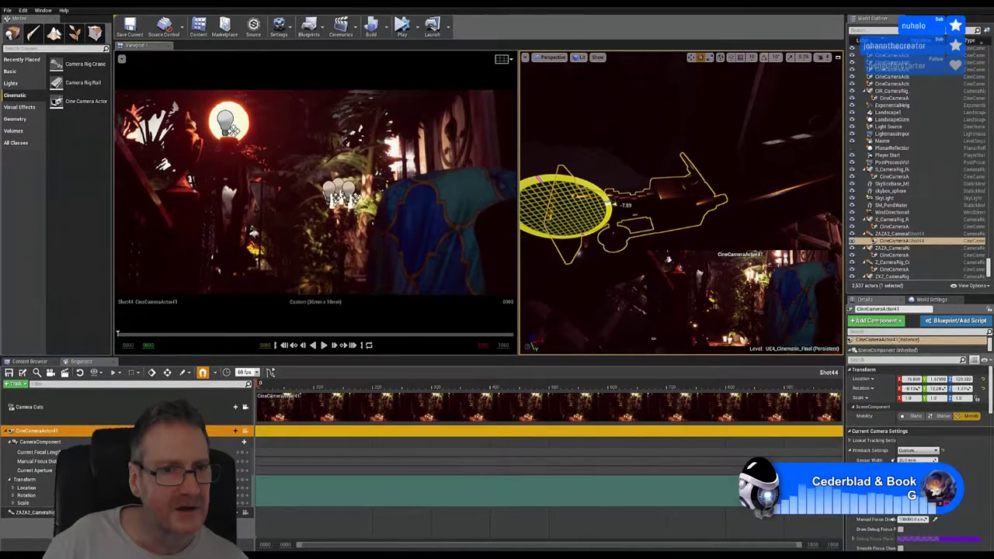
left_click_drag(587, 193, 588, 194)
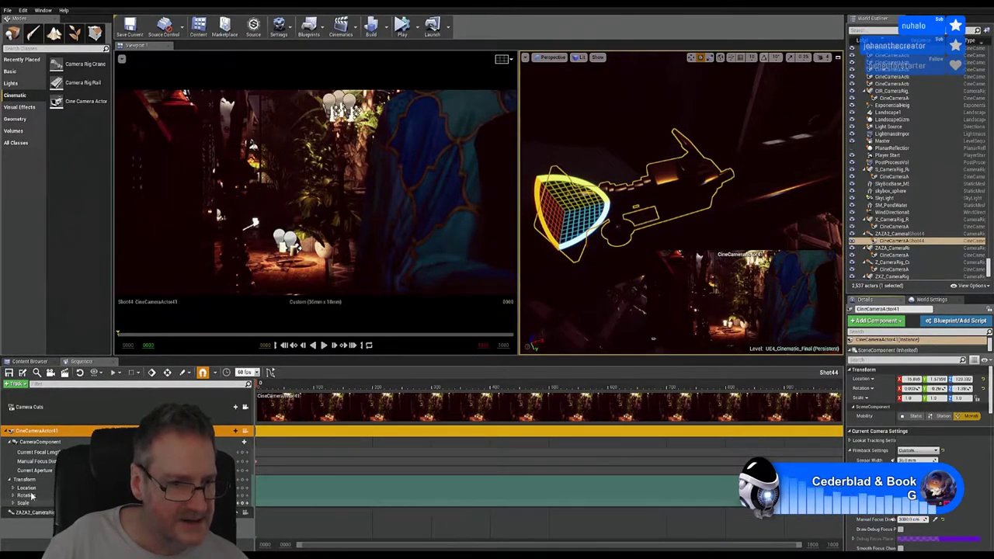
- Select the camera's Transform track and place the Sequencer playhead at frame 200
left_click(358, 490)
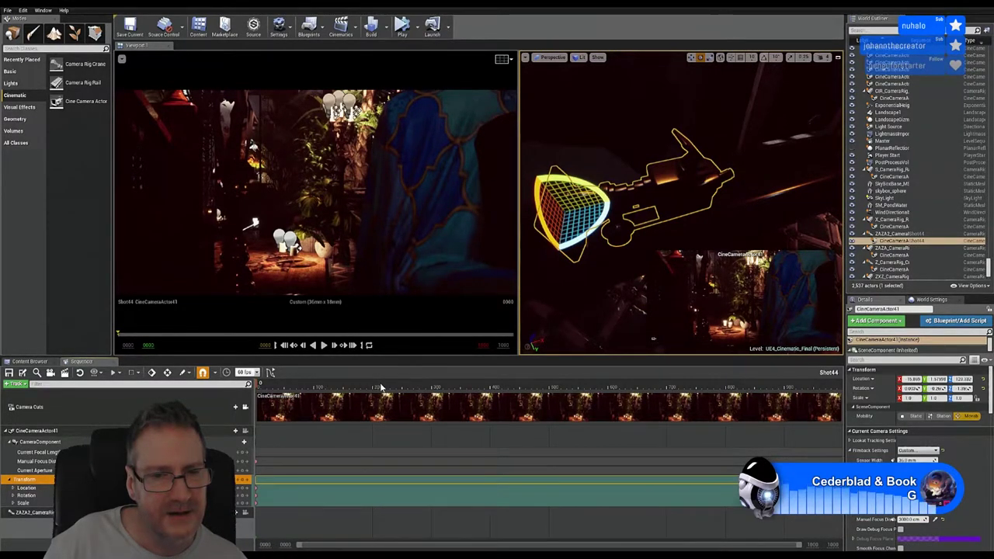
left_click(432, 386)
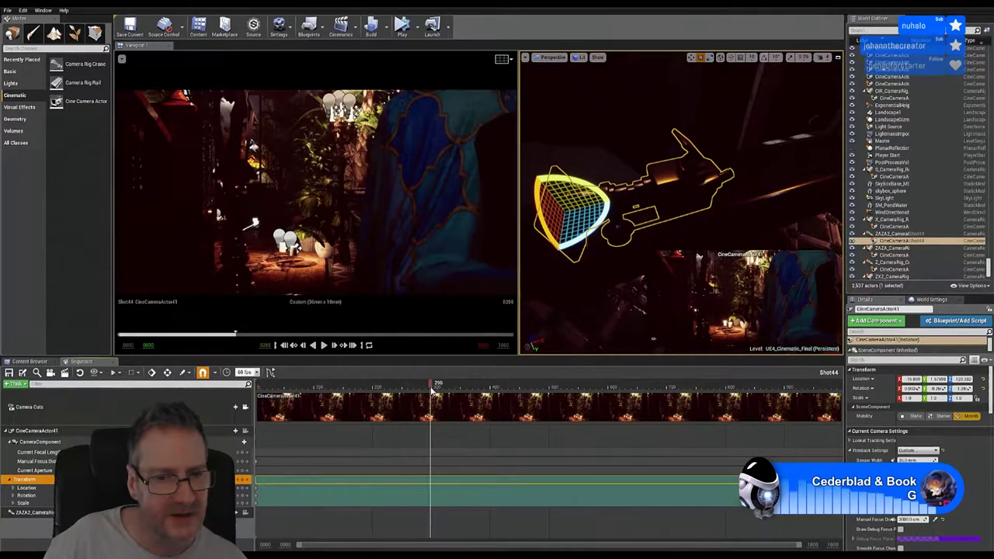
left_click(375, 383)
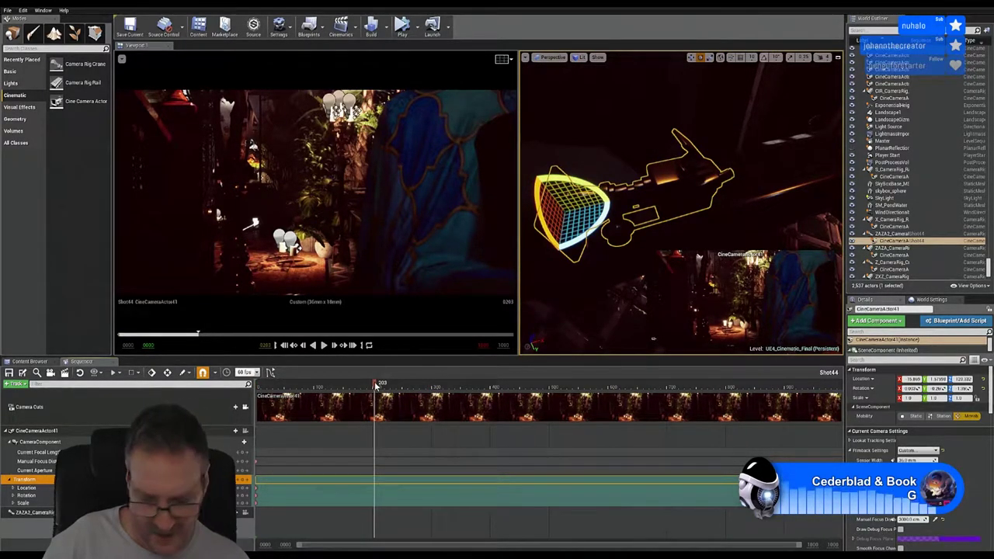
left_click(373, 385)
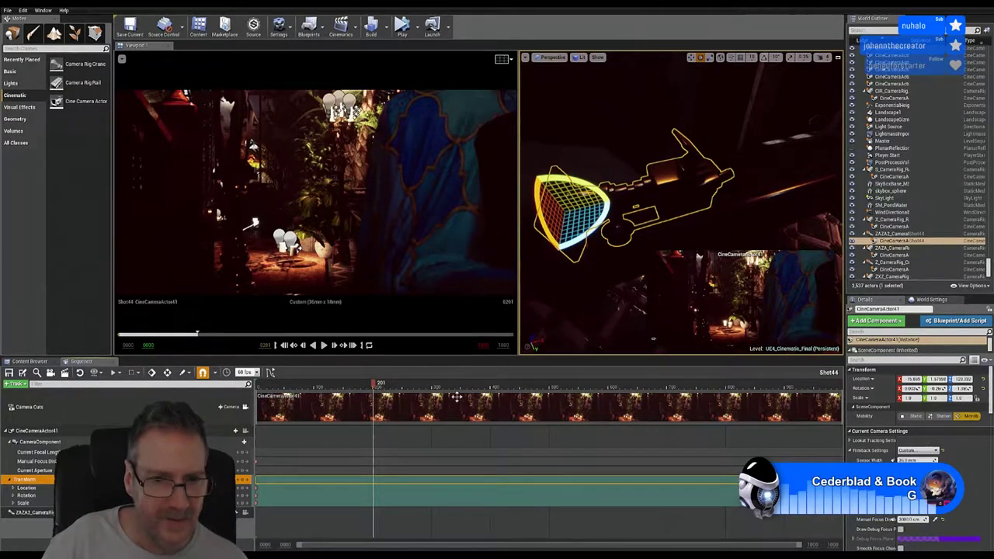
key("Left")
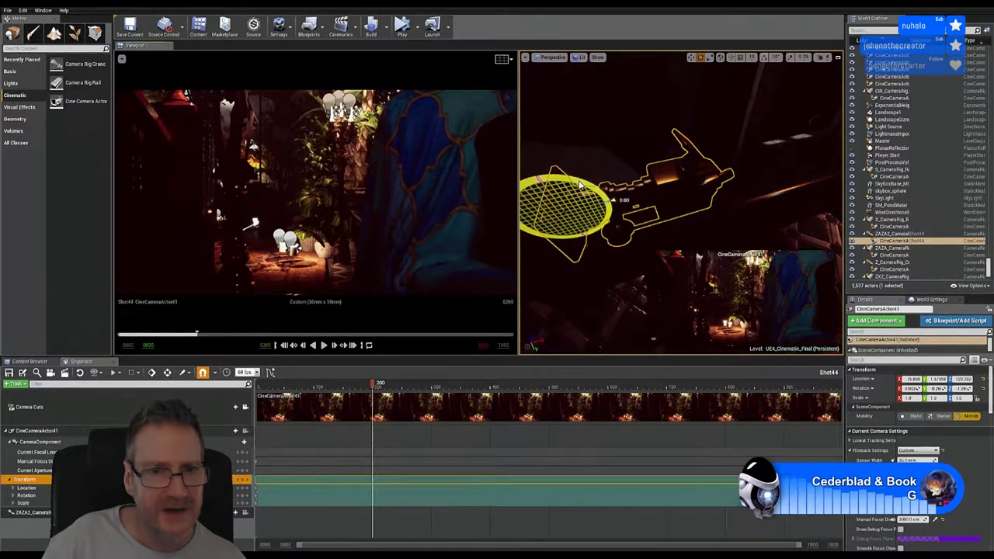
- Tilt the camera, key its transform at frame 200, and jump to the sequence end
left_click_drag(578, 184, 579, 218)
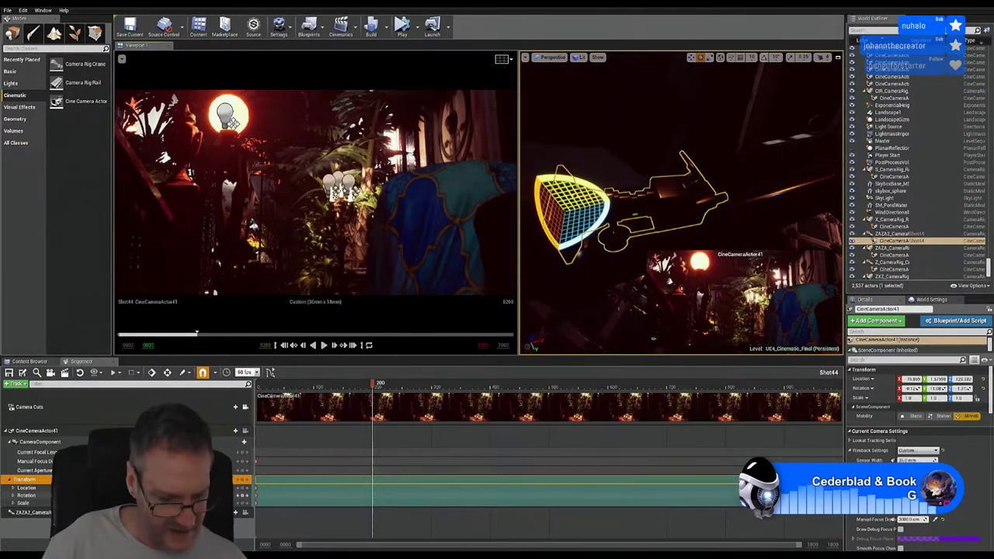
key("s")
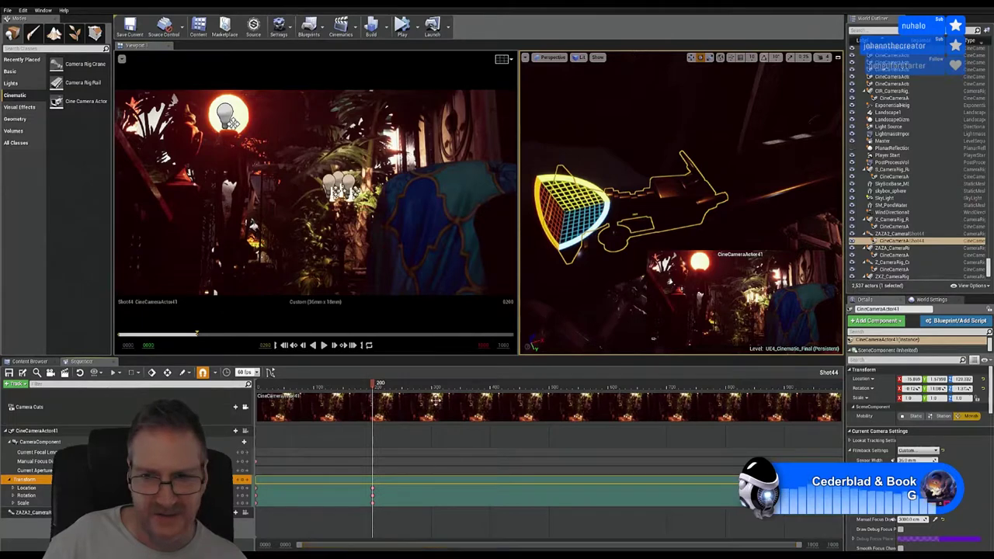
left_click(834, 386)
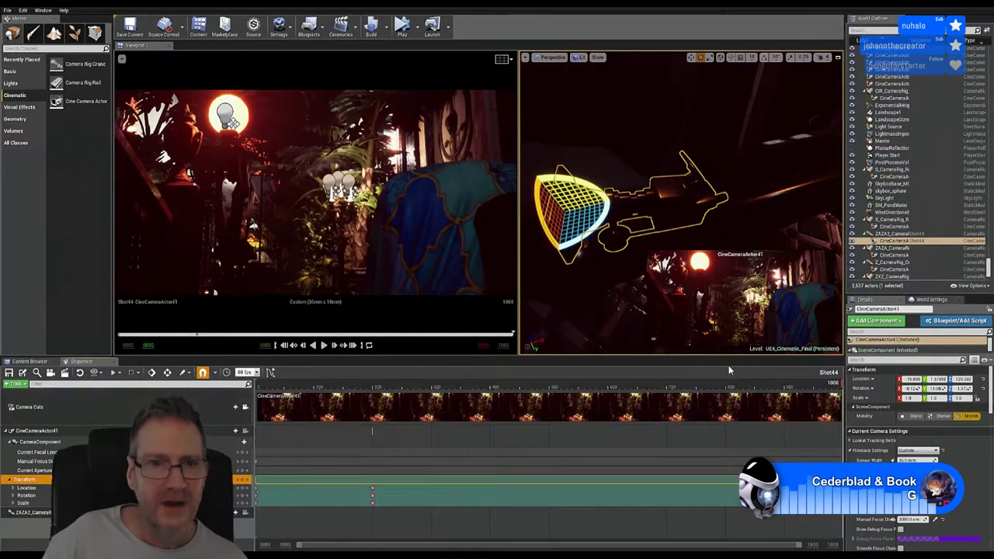
- Switch to the Translate tool and select ZAZA2_CameraRig_Crane1 in Sequencer
left_click(691, 57)
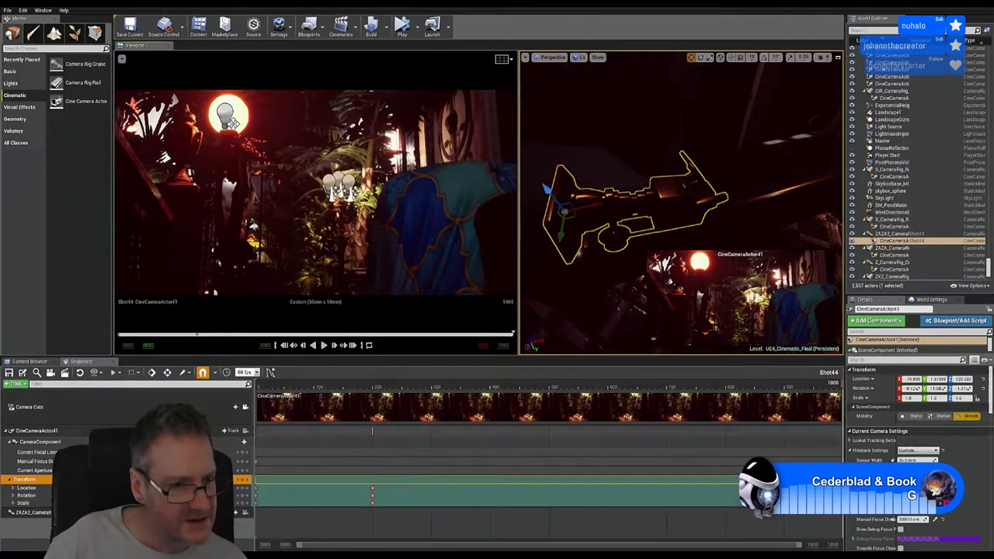
left_click(31, 512)
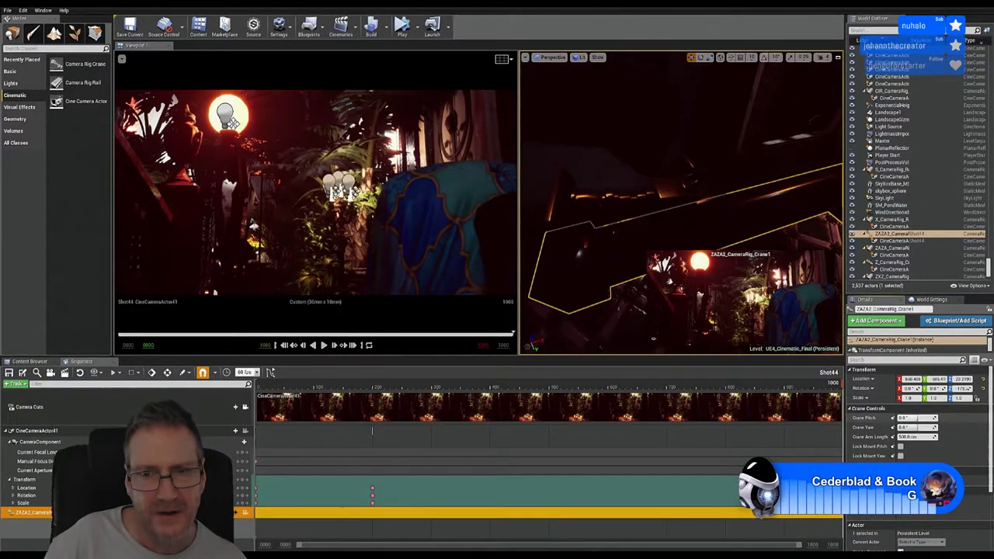
- Set crane pitch to about 54.7° and arm length to about 1843.5 cm, viewing the rig
mouse_move(916, 418)
left_mouse_down()
mouse_move(991, 418)
mouse_move(928, 427)
left_mouse_up()
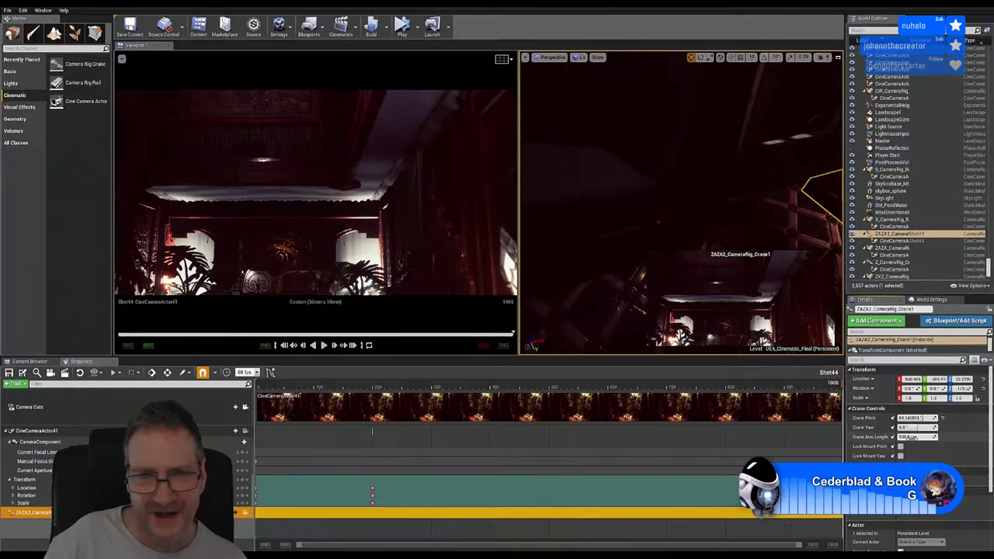
left_click_drag(919, 436, 986, 437)
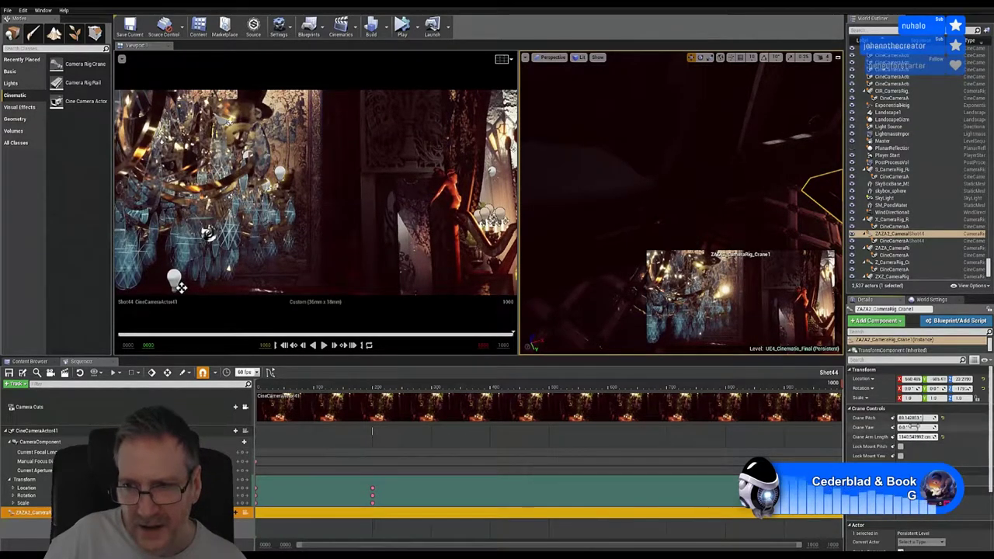
left_click_drag(915, 417, 885, 418)
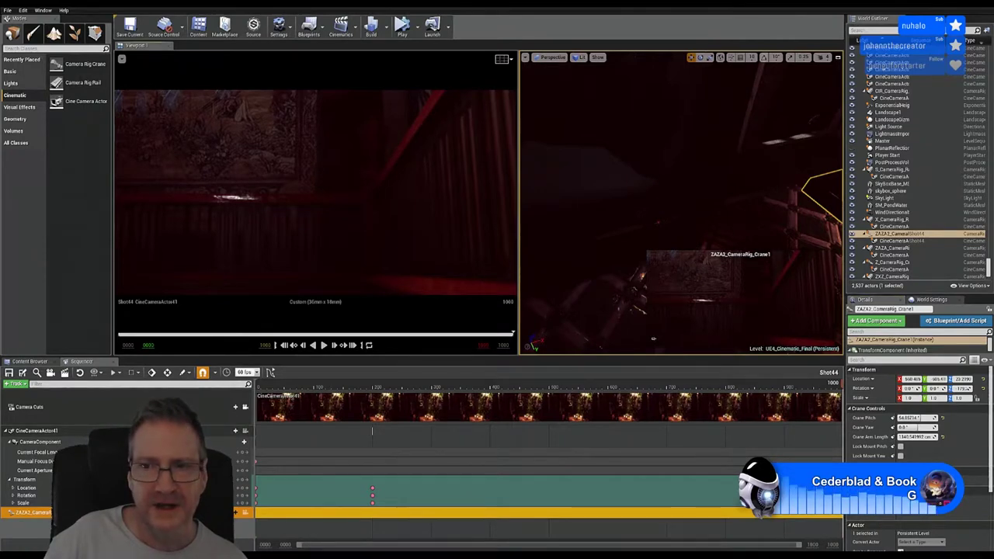
right_click_drag(660, 197, 656, 137)
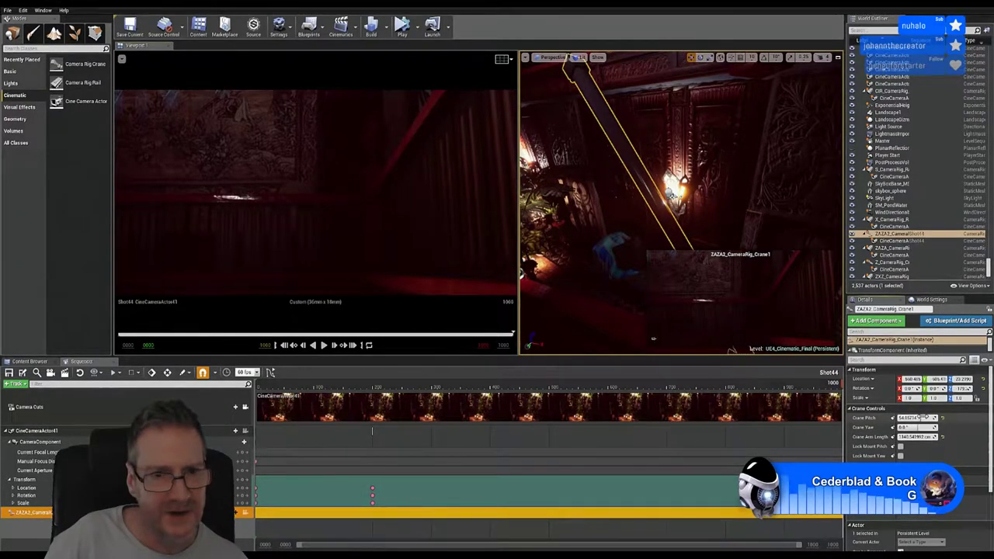
- Adjust crane pitch to about 42° and swing yaw to roughly -84°, aiming at the chandelier
left_click_drag(917, 418, 924, 417)
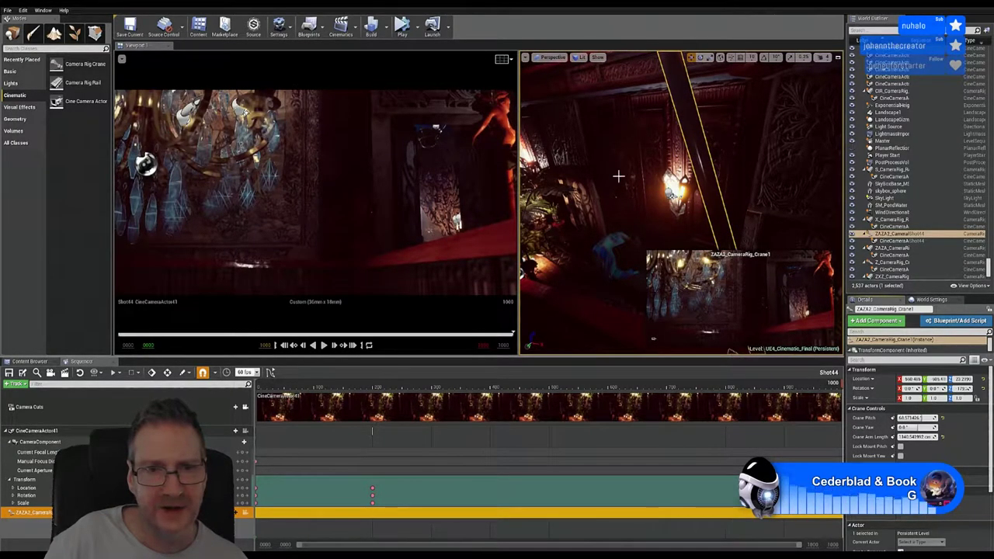
right_click_drag(653, 339, 653, 338)
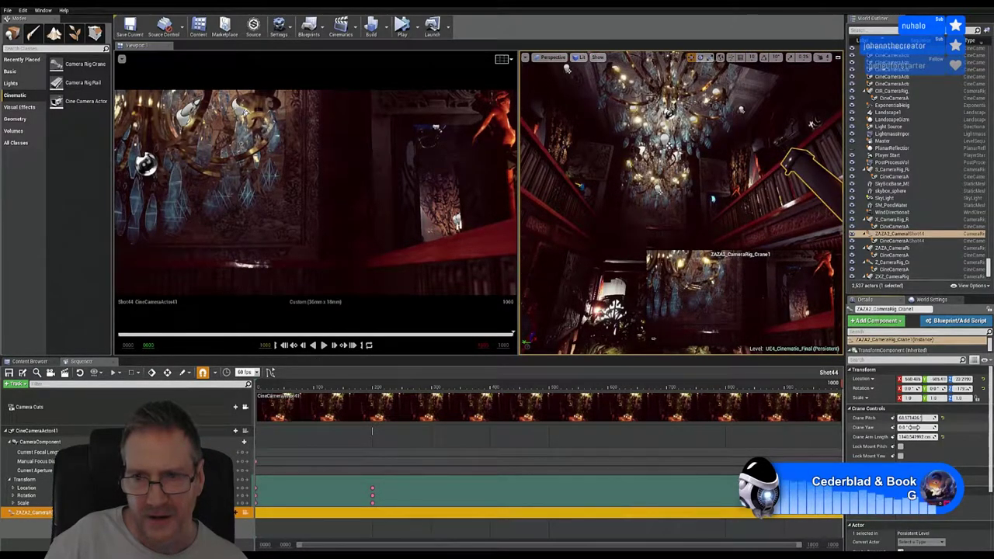
left_click_drag(919, 428, 919, 427)
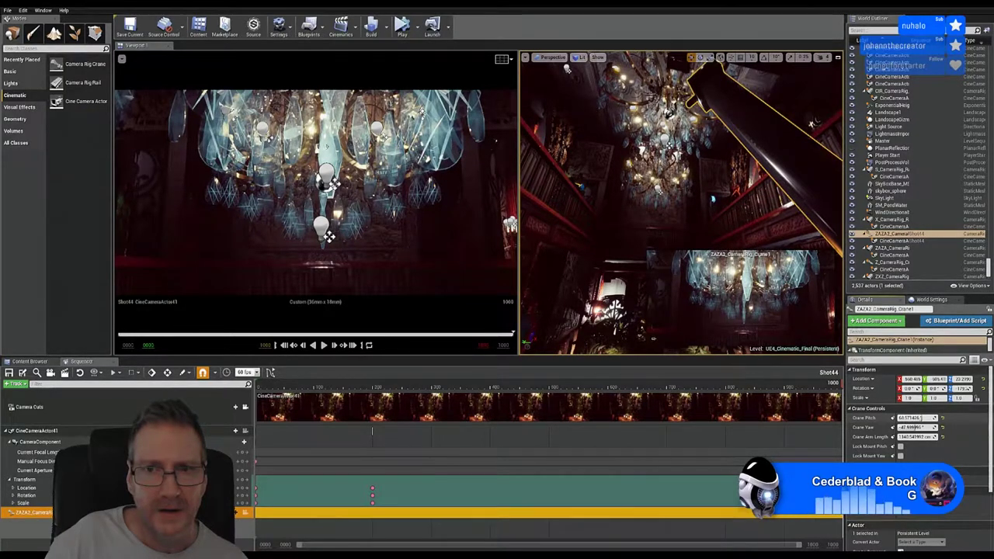
mouse_move(918, 418)
left_mouse_down()
mouse_move(893, 417)
mouse_move(916, 418)
left_mouse_up()
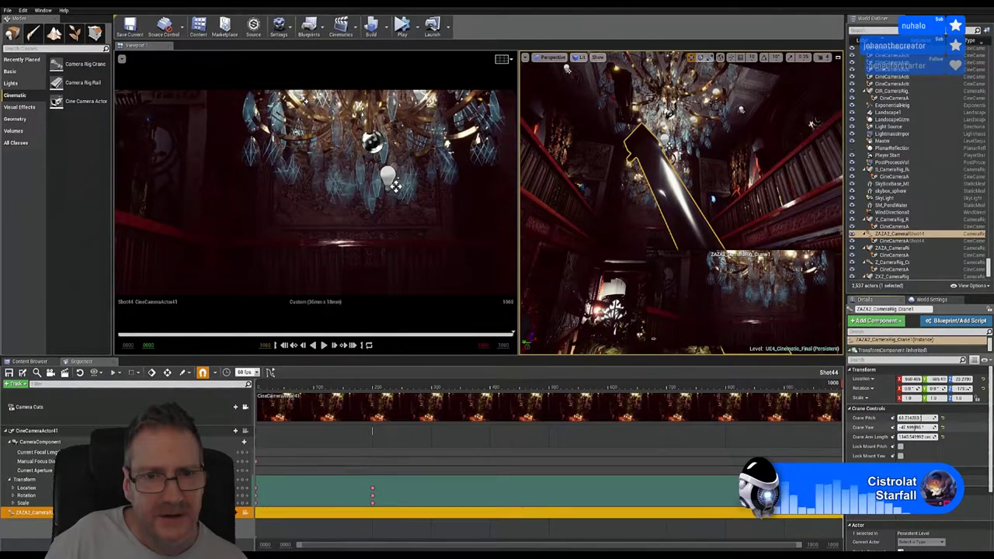
left_click_drag(916, 427, 993, 427)
key("Return")
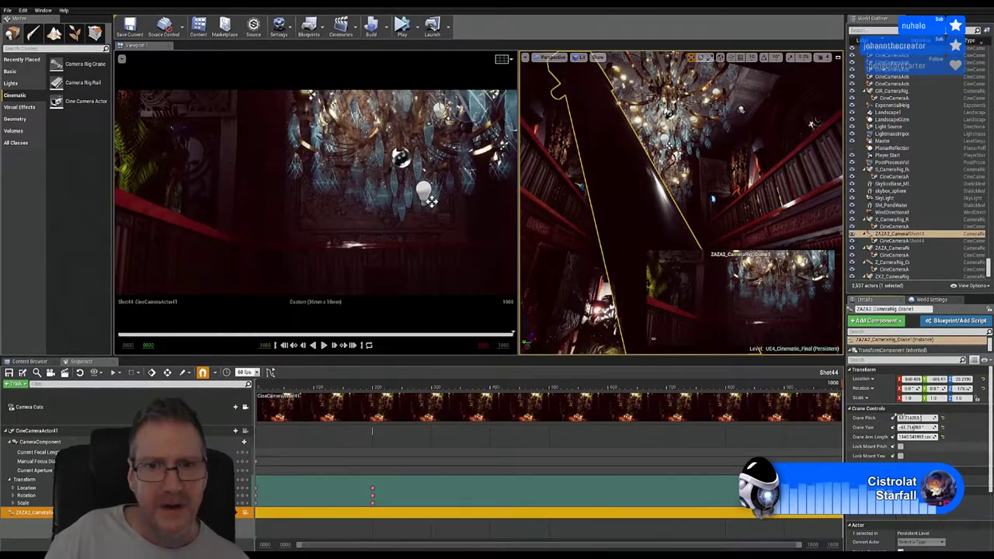
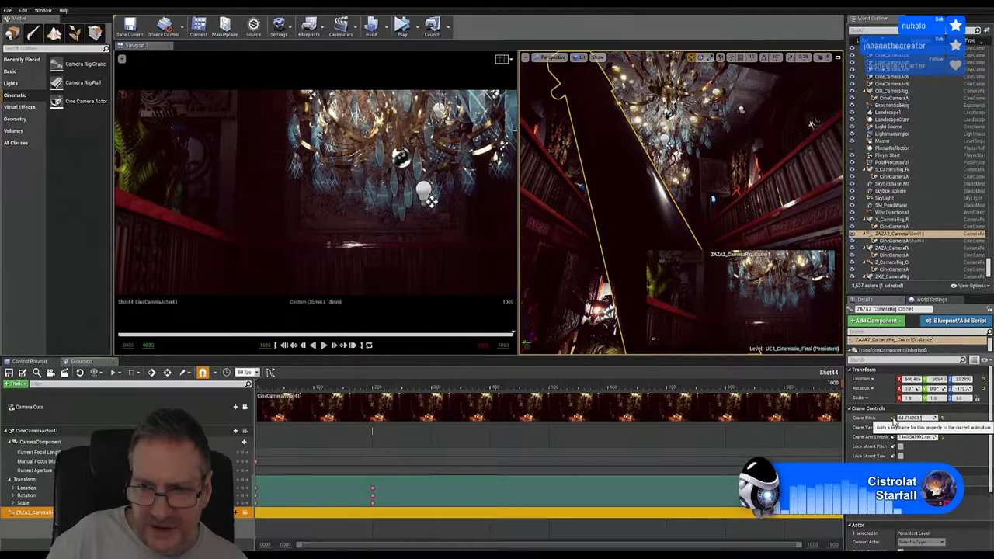
- Key Crane Pitch and Crane Yaw on the ZAZA2 crane rig, then jump to the shot's end
left_click(893, 421)
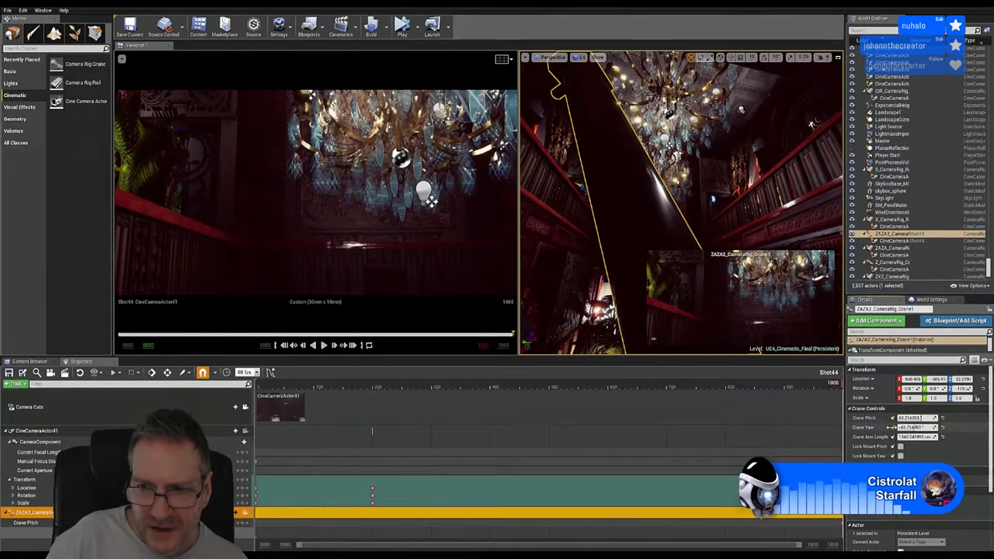
left_click(893, 428)
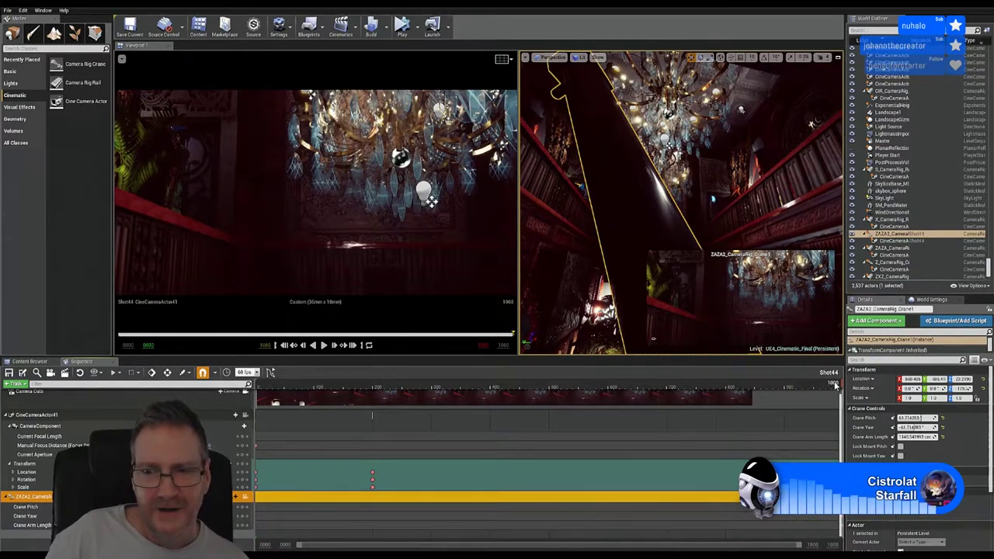
left_click(835, 386)
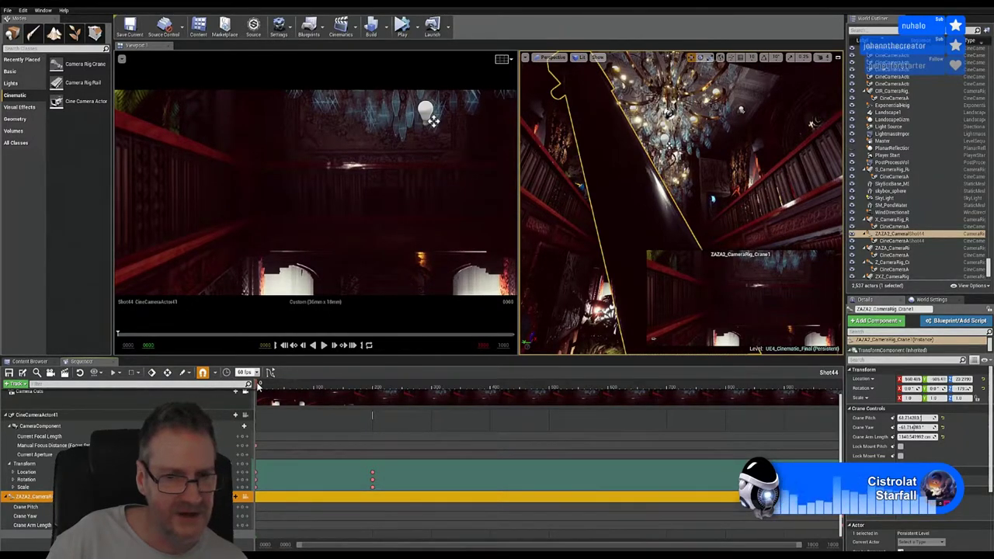
- Scrub to around frame 862 and orbit the viewport down toward the crane rig
left_click_drag(535, 390, 814, 407)
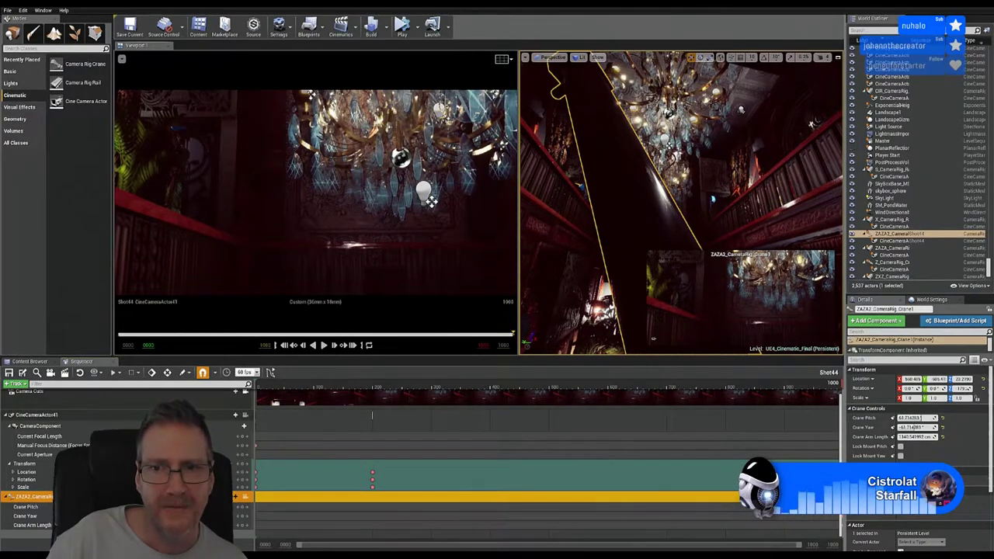
right_click_drag(811, 122, 837, 174)
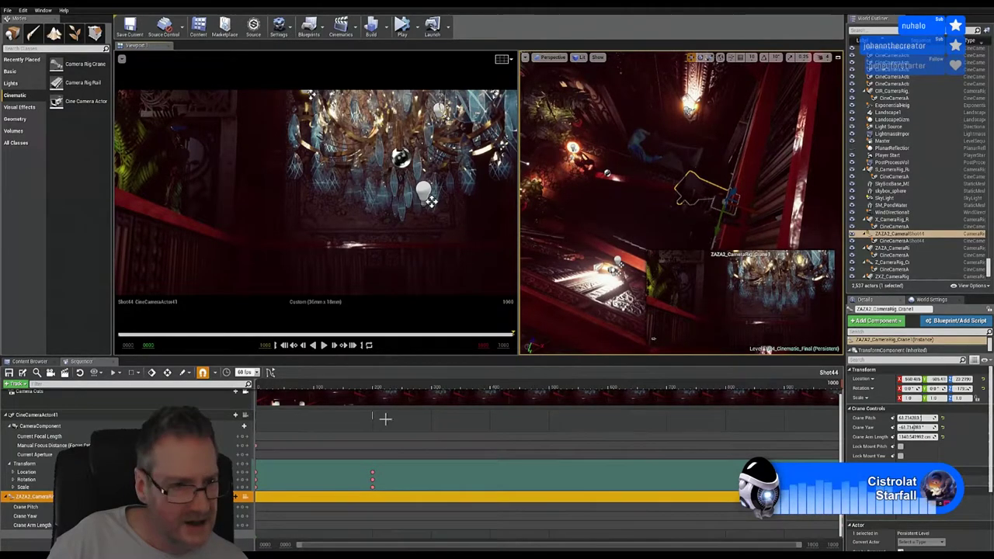
- Rotate CineCameraActor41 toward the balcony and character, then scrub back through the shot
left_click(82, 412)
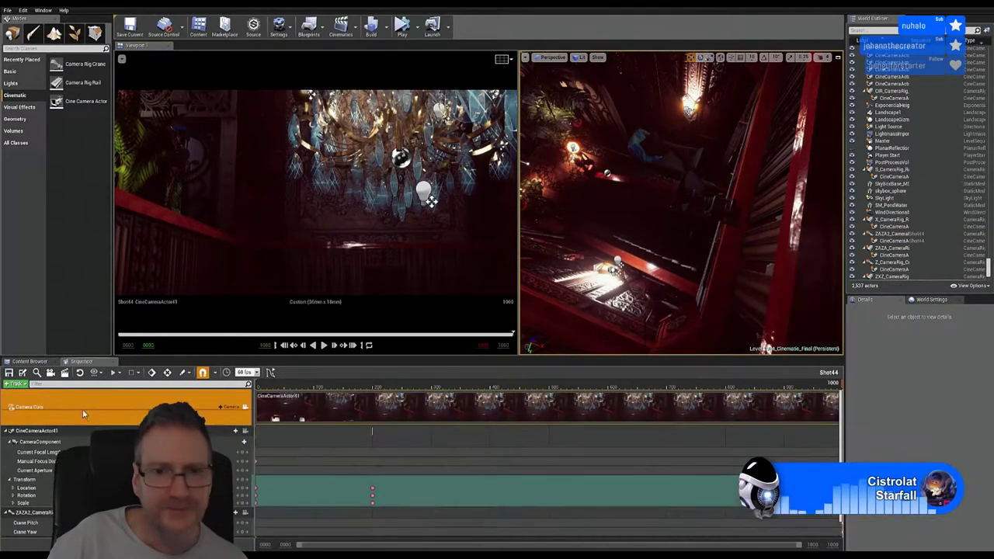
left_click(714, 206)
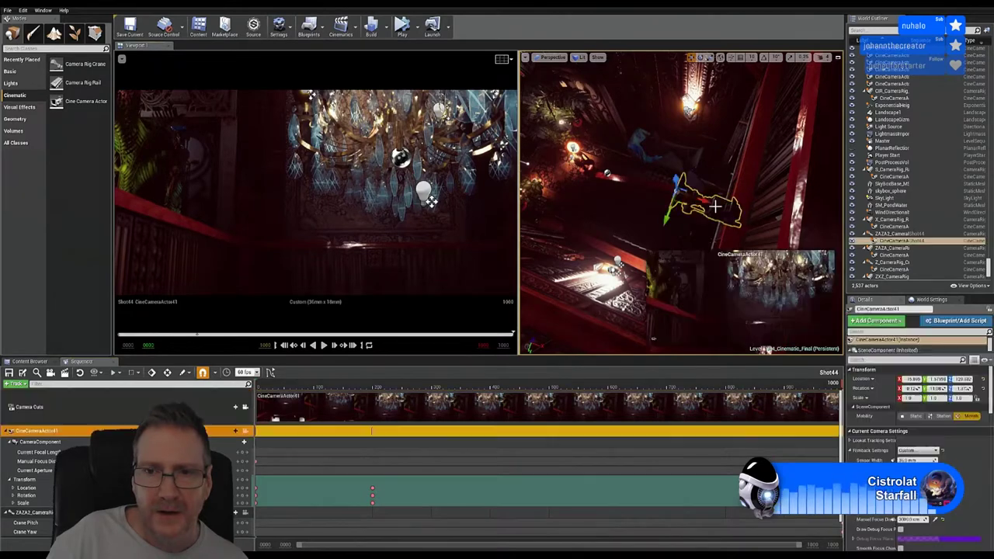
left_click(701, 58)
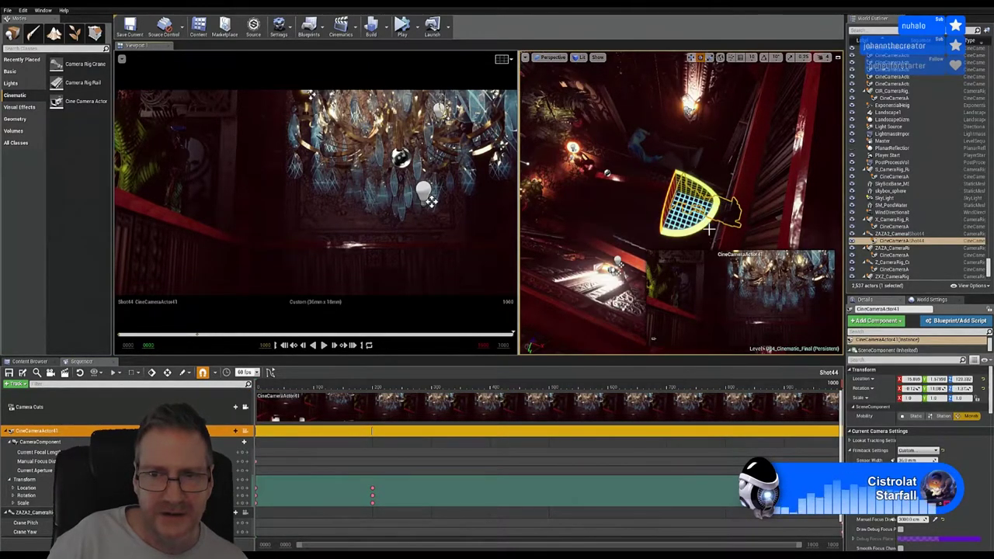
left_click_drag(703, 226, 693, 252)
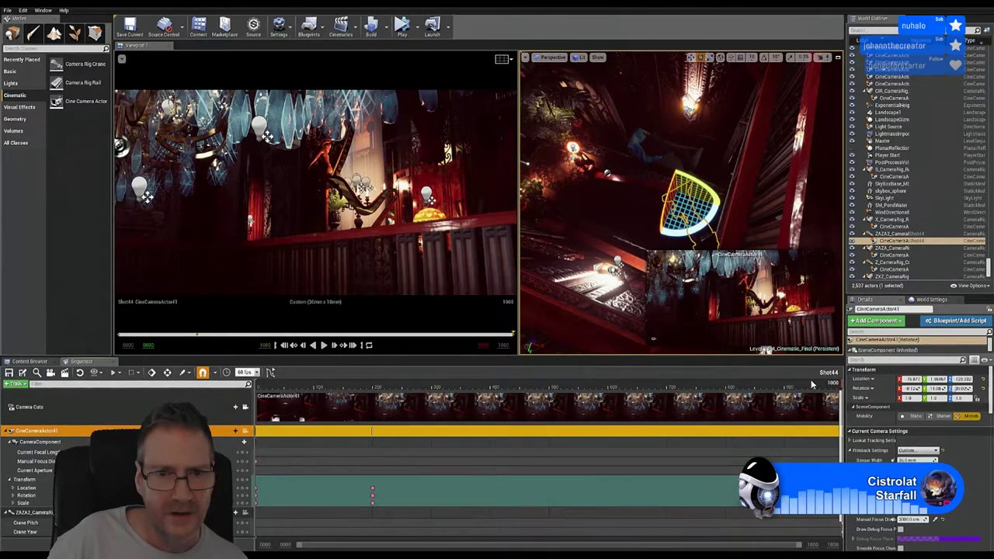
left_click_drag(812, 384, 614, 384)
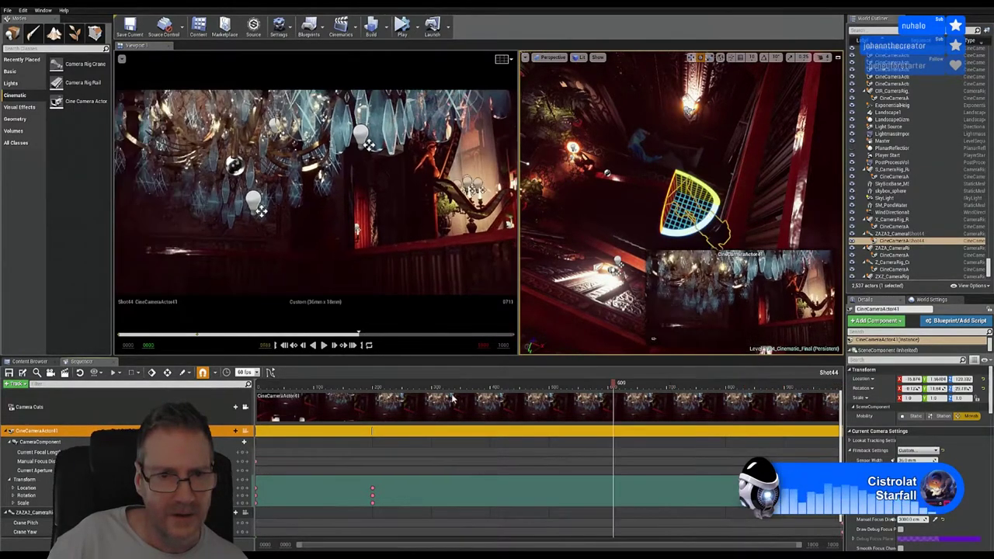
left_click_drag(453, 398, 232, 406)
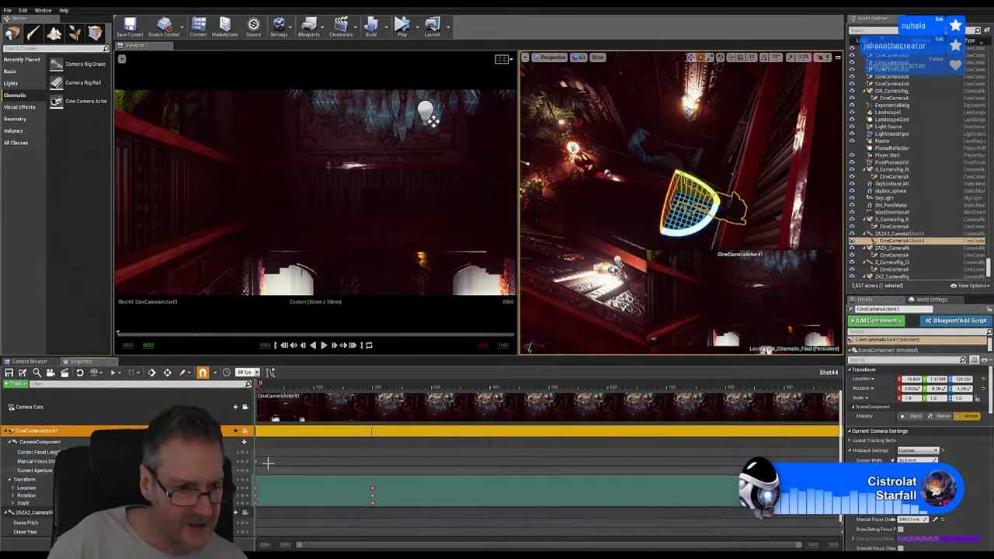
- Reset the ZAZA2 crane's Crane Pitch to 0 while restoring its earlier yaw and arm length
left_click(35, 513)
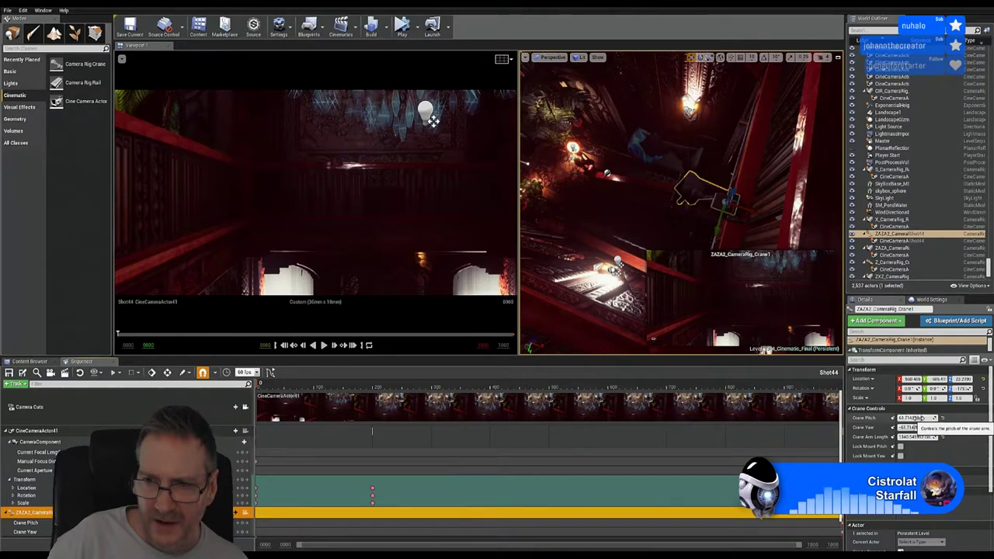
left_click_drag(916, 419, 945, 426)
left_click(942, 418)
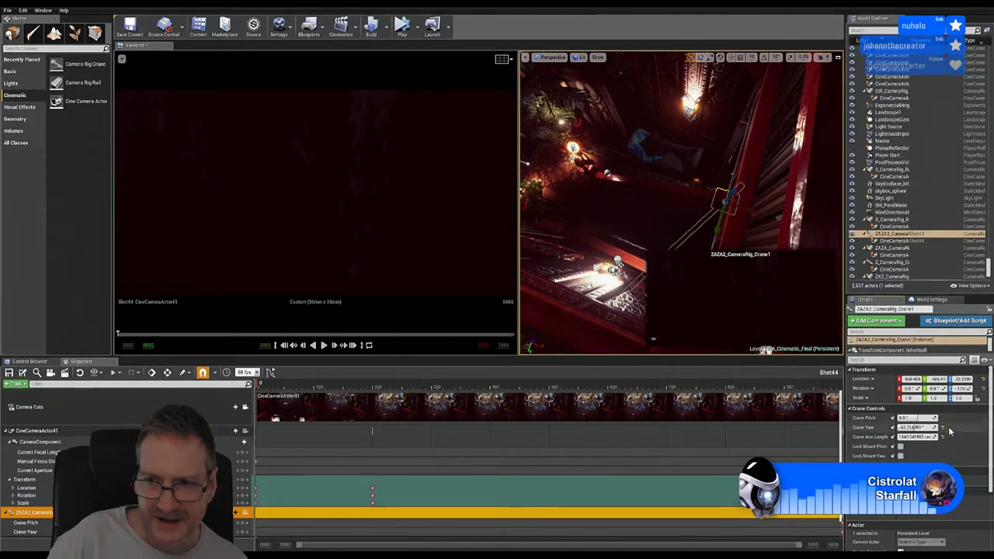
left_click(943, 427)
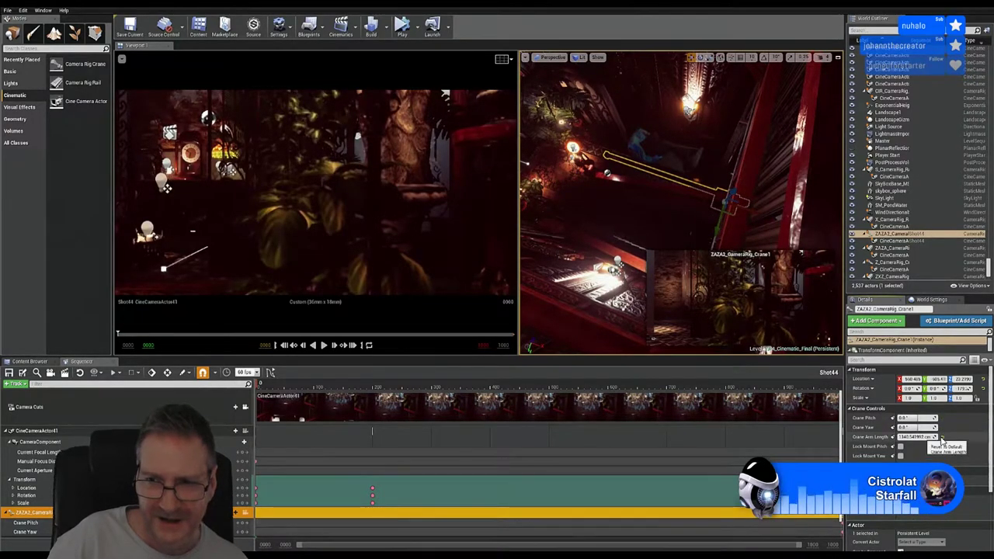
left_click(943, 437)
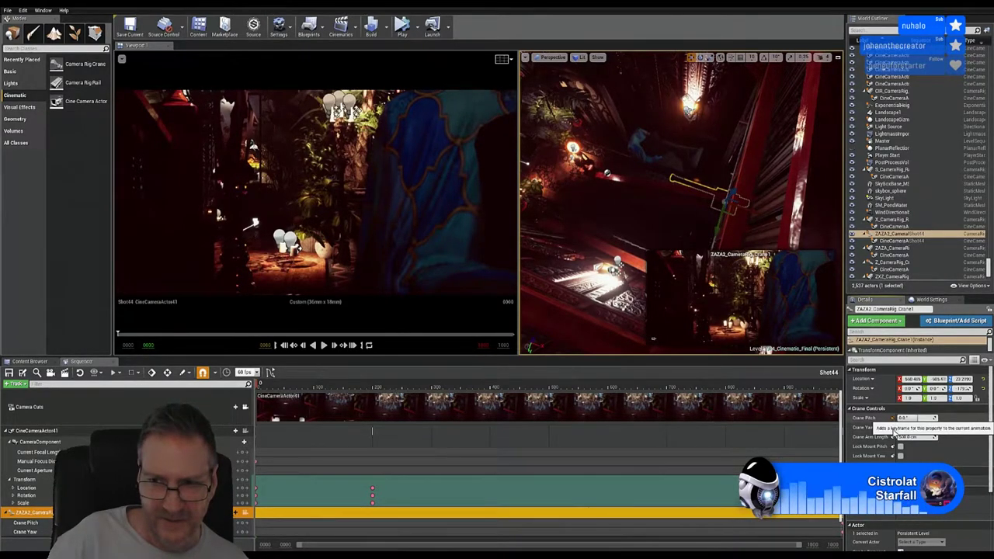
key("ctrl+z")
key("ctrl+z")
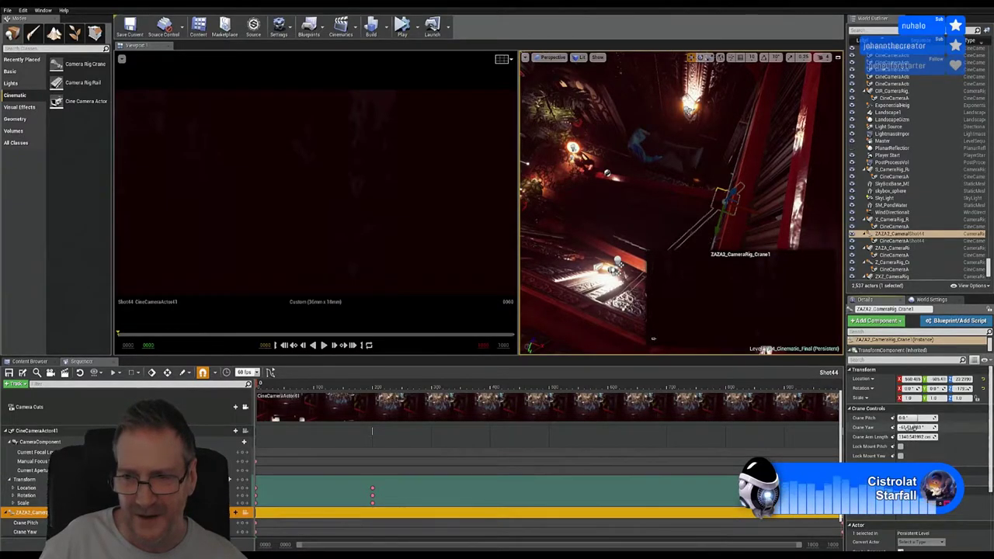
- Enter Crane Yaw 0 and Crane Arm Length 500 cm, re-entering both after nudging the yaw
type("0")
key("Tab")
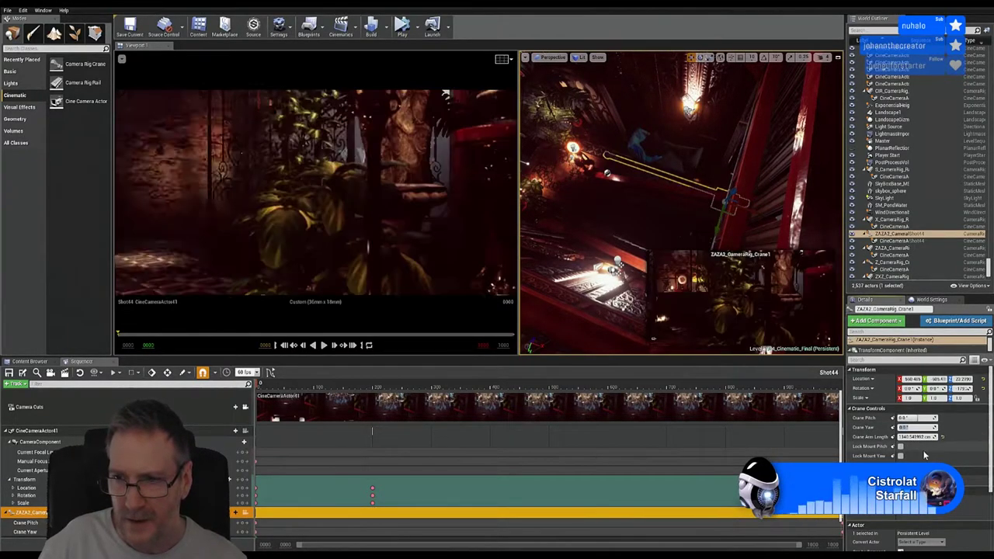
type("500")
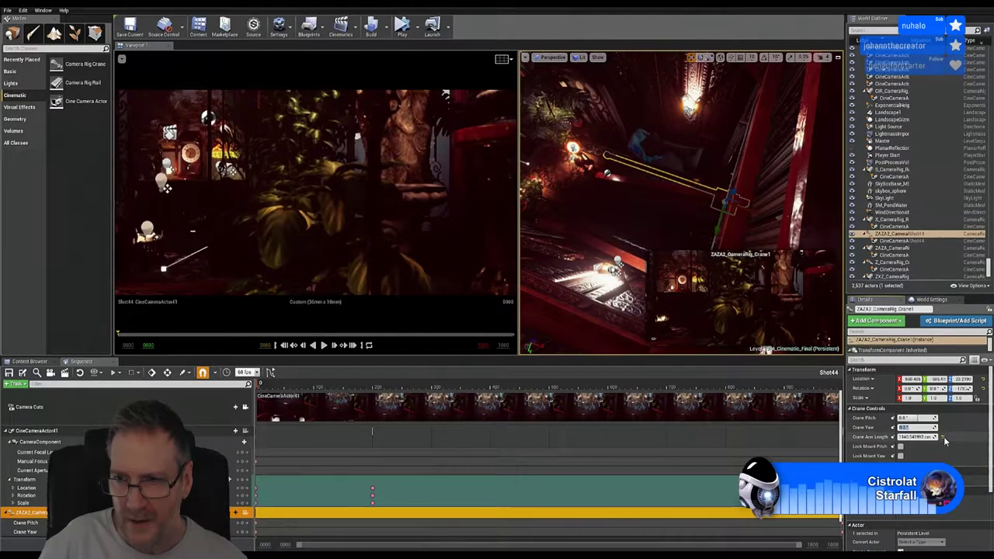
key("Return")
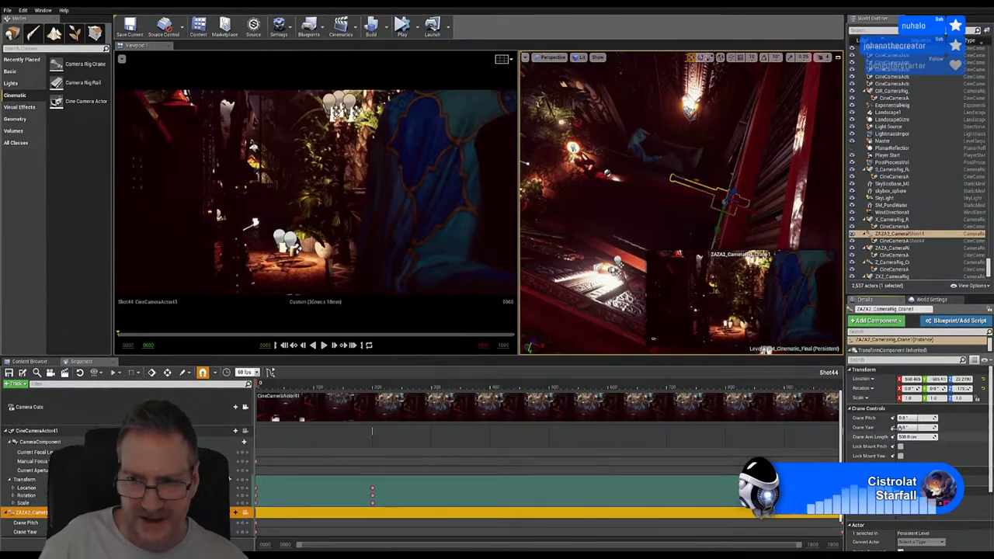
mouse_move(894, 428)
left_mouse_down()
mouse_move(862, 428)
mouse_move(893, 431)
left_mouse_up()
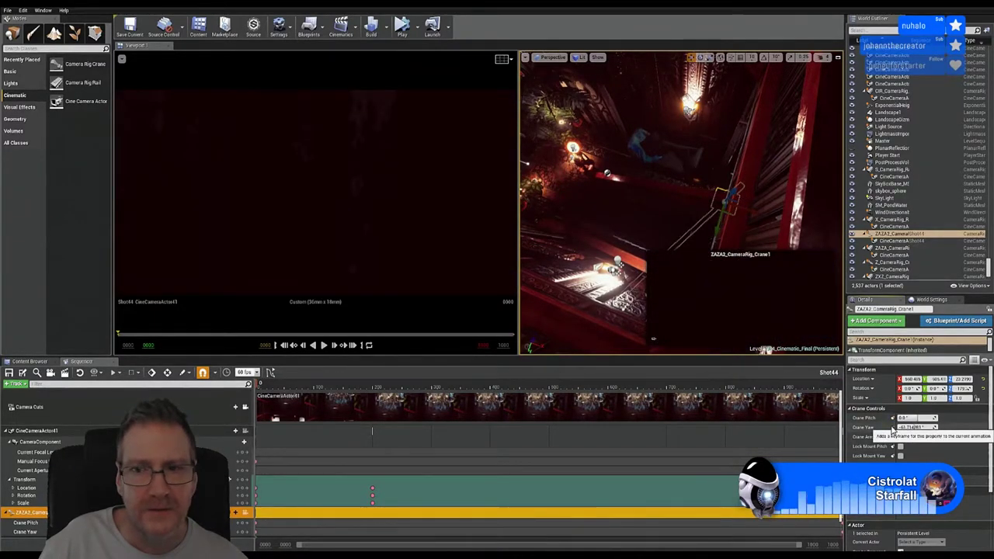
left_click(916, 427)
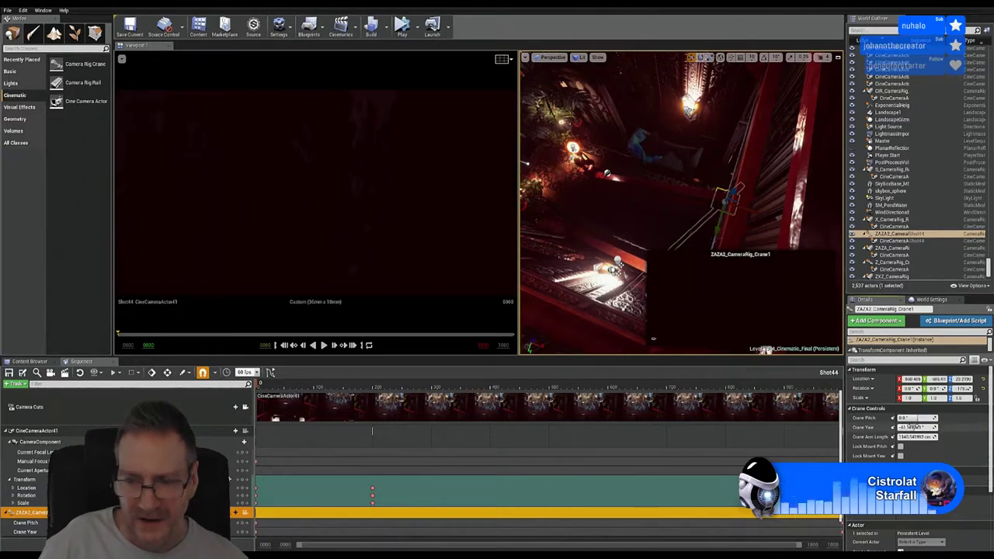
type("0")
key("Return")
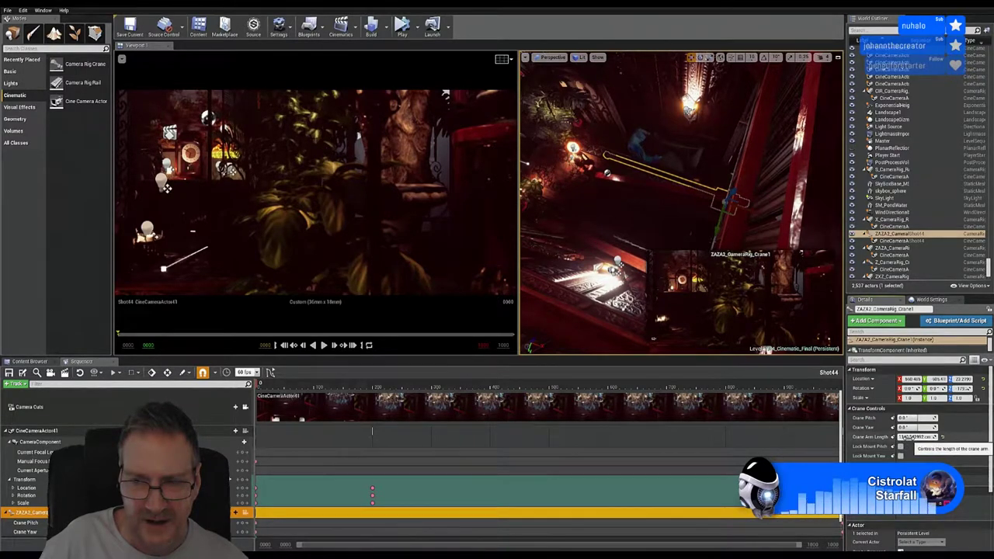
type("500")
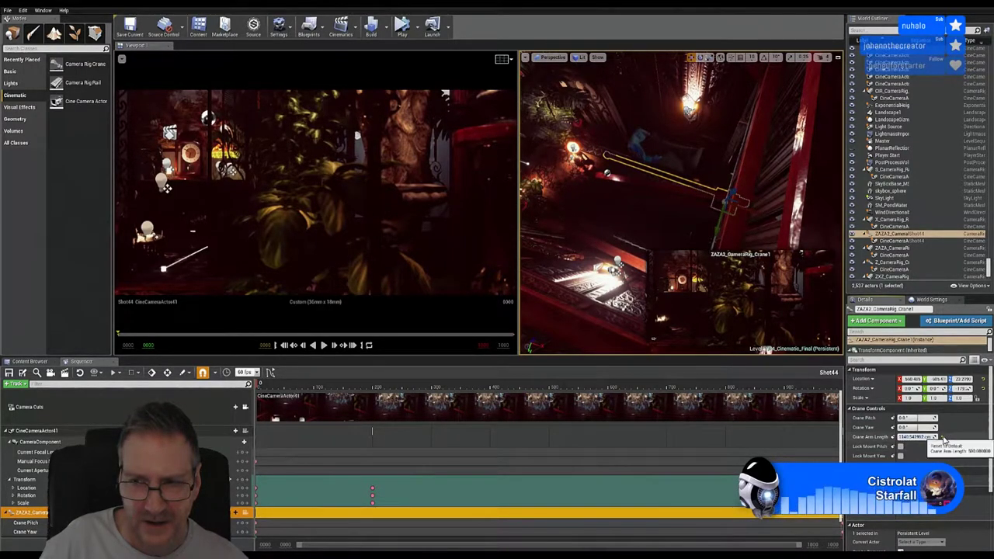
key("Return")
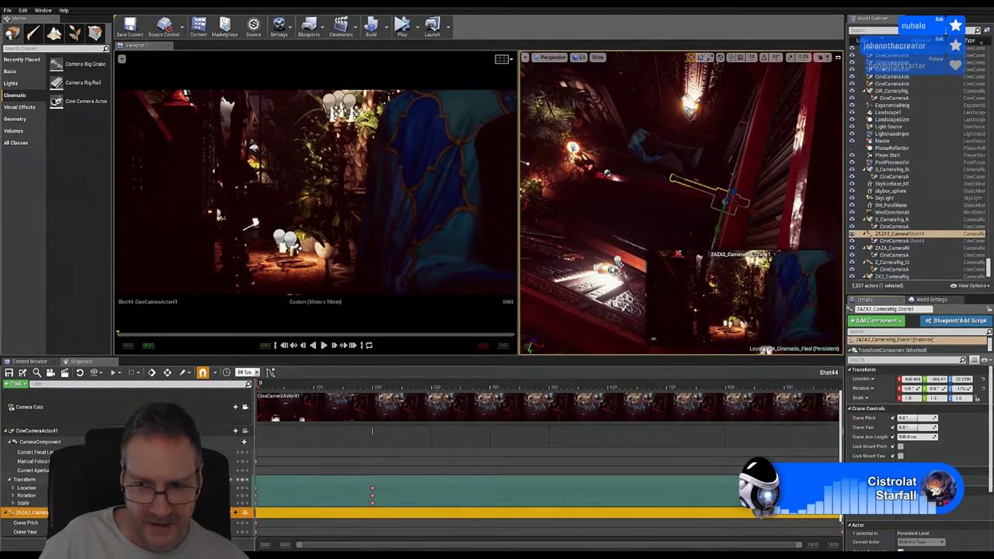
scroll(255, 497, "down", 1)
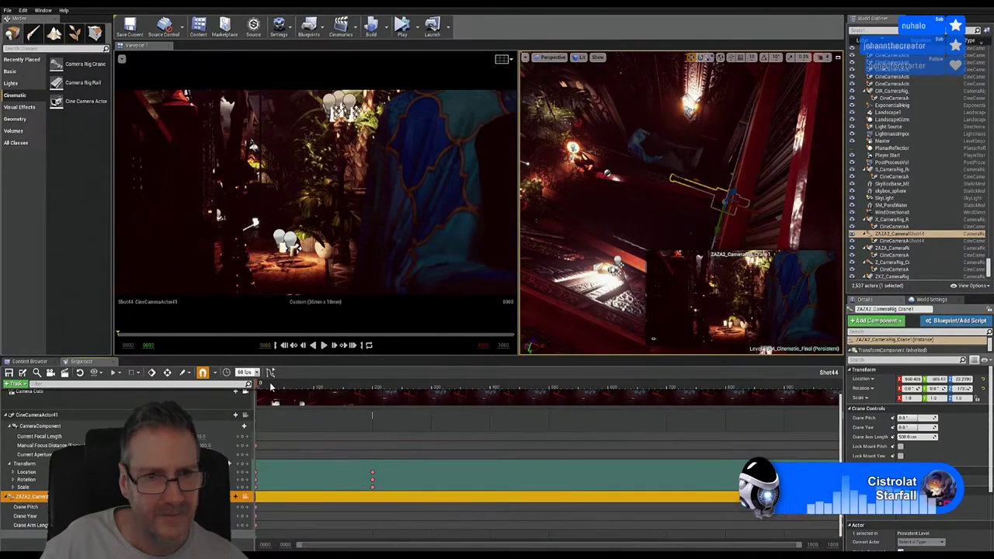
left_click_drag(278, 387, 619, 385)
left_click_drag(716, 383, 857, 388)
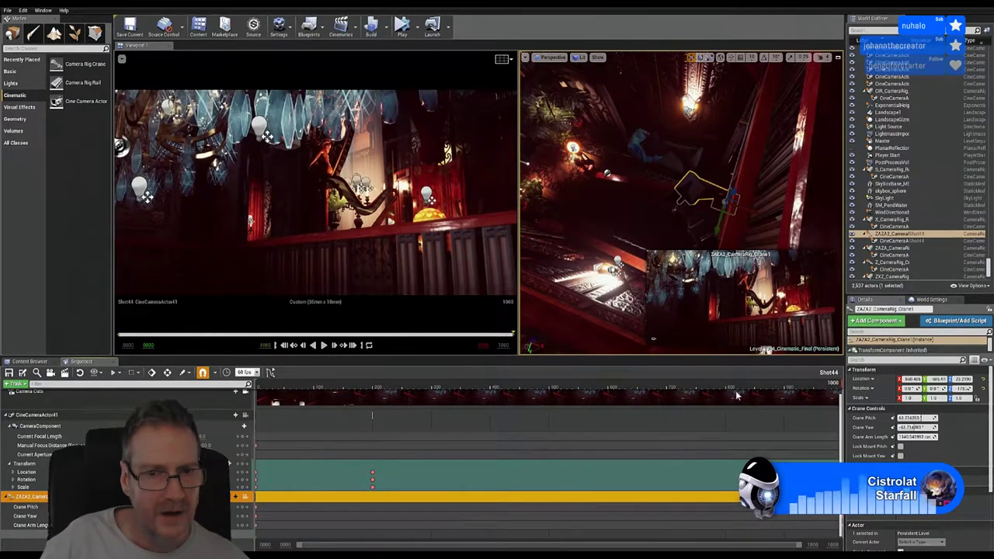
left_click_drag(737, 396, 359, 387)
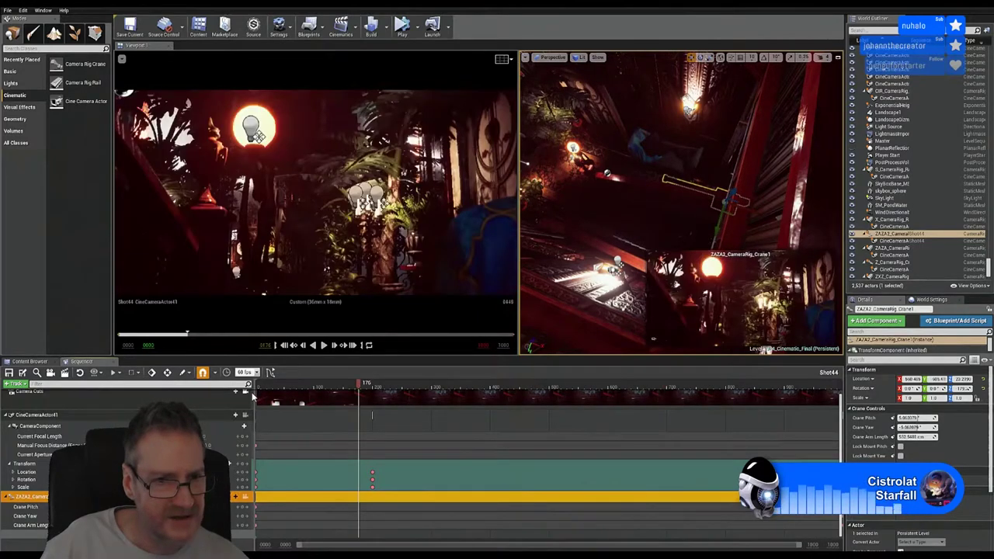
left_click_drag(252, 397, 438, 410)
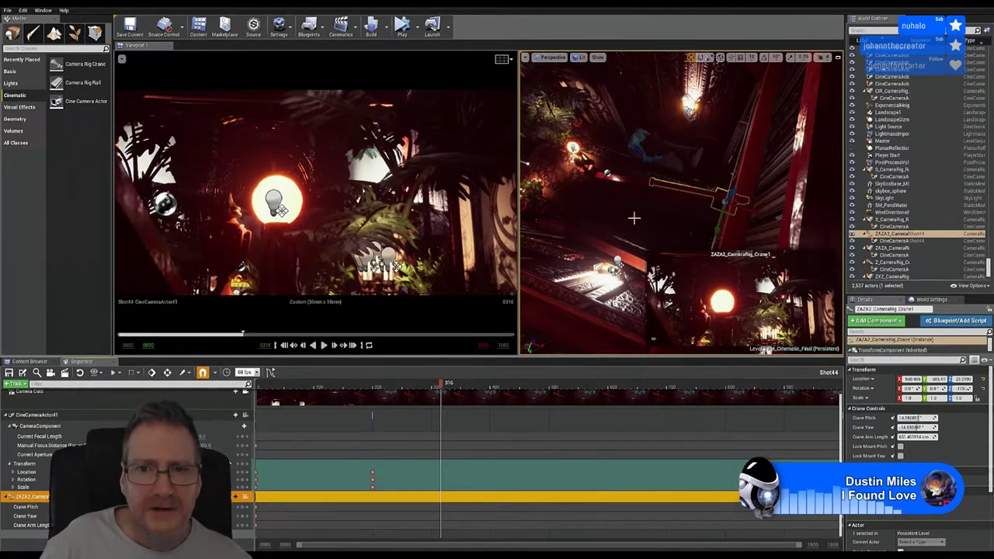
mouse_move(653, 339)
right_mouse_down()
mouse_move(633, 346)
mouse_move(653, 339)
right_mouse_up()
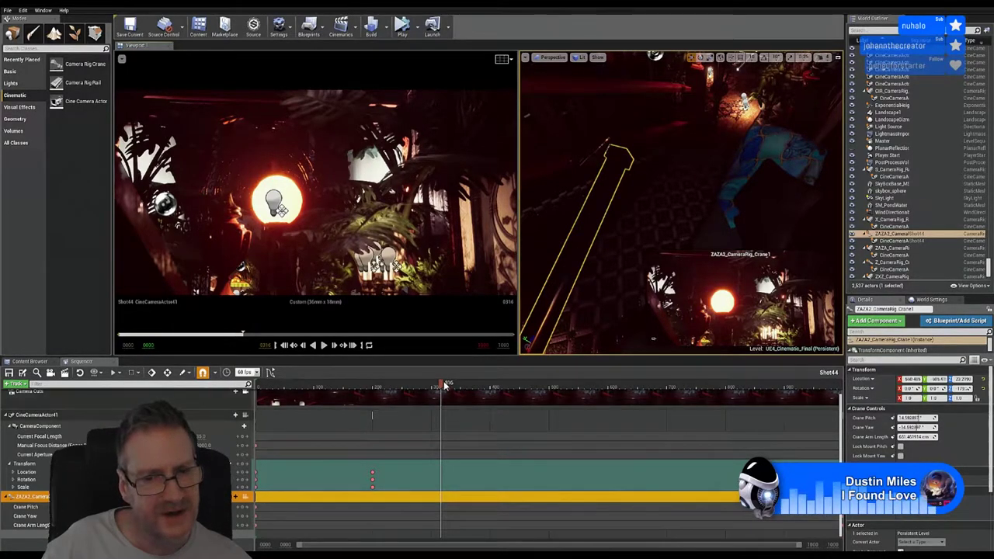
left_click_drag(463, 384, 470, 384)
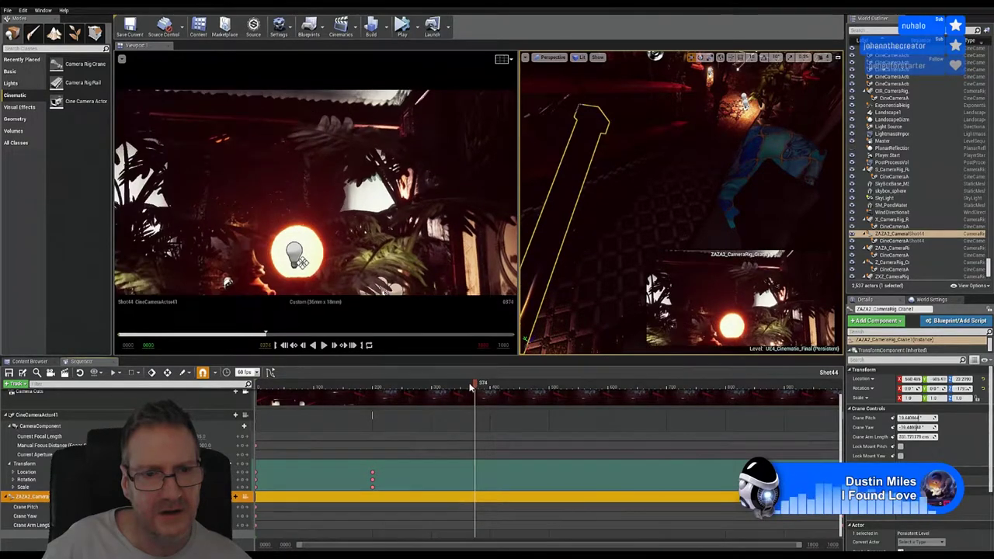
mouse_move(458, 391)
left_mouse_down()
mouse_move(428, 394)
mouse_move(438, 392)
left_mouse_up()
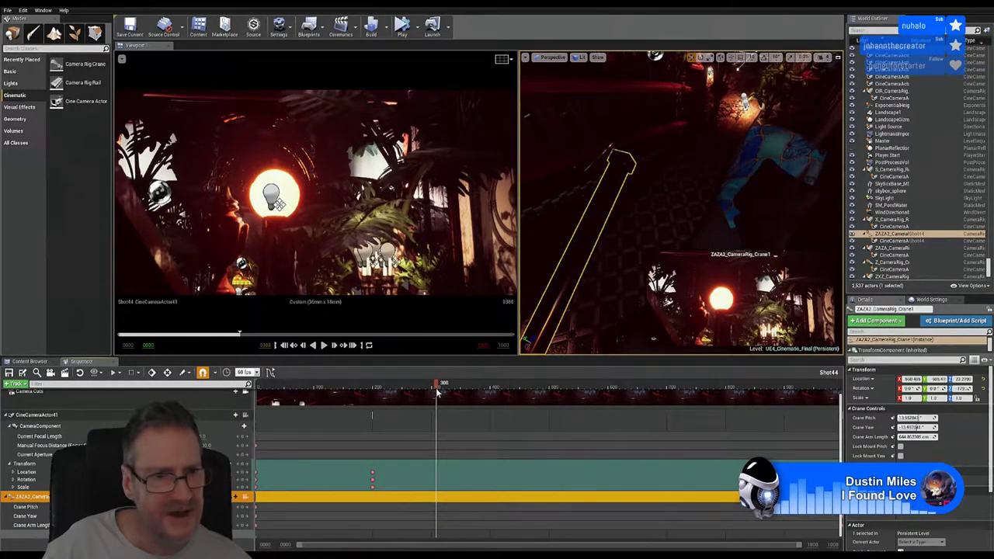
left_click_drag(438, 392, 534, 362)
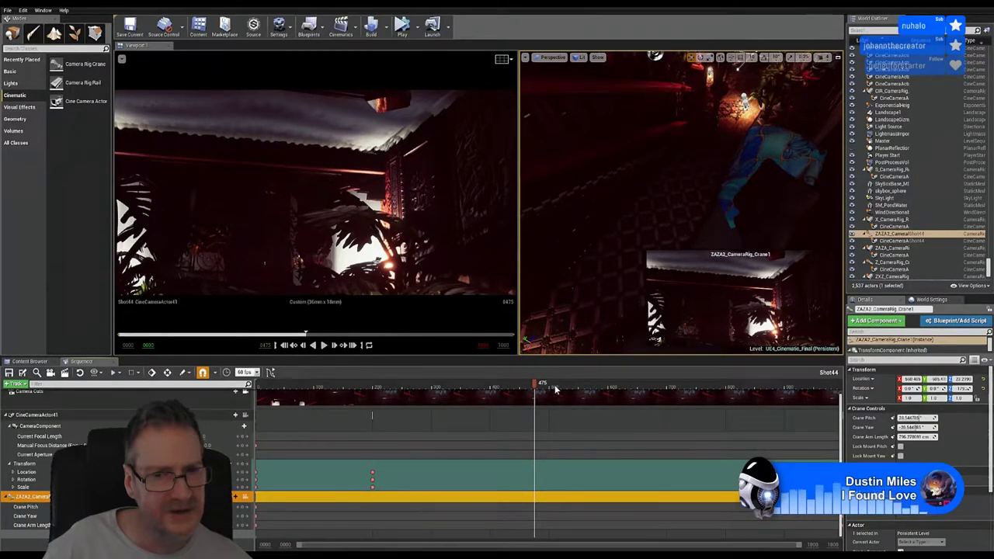
left_click_drag(555, 390, 601, 406)
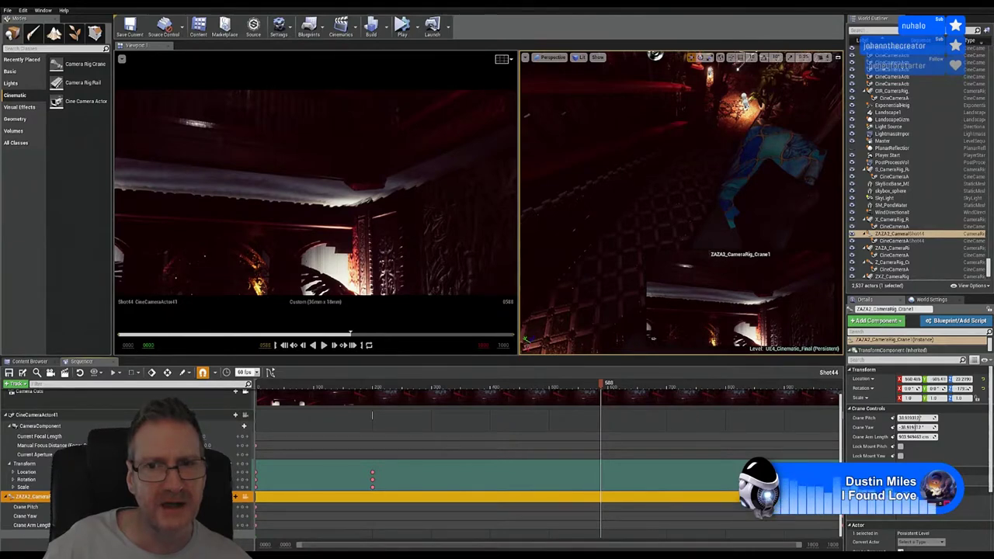
right_click_drag(813, 106, 802, 146)
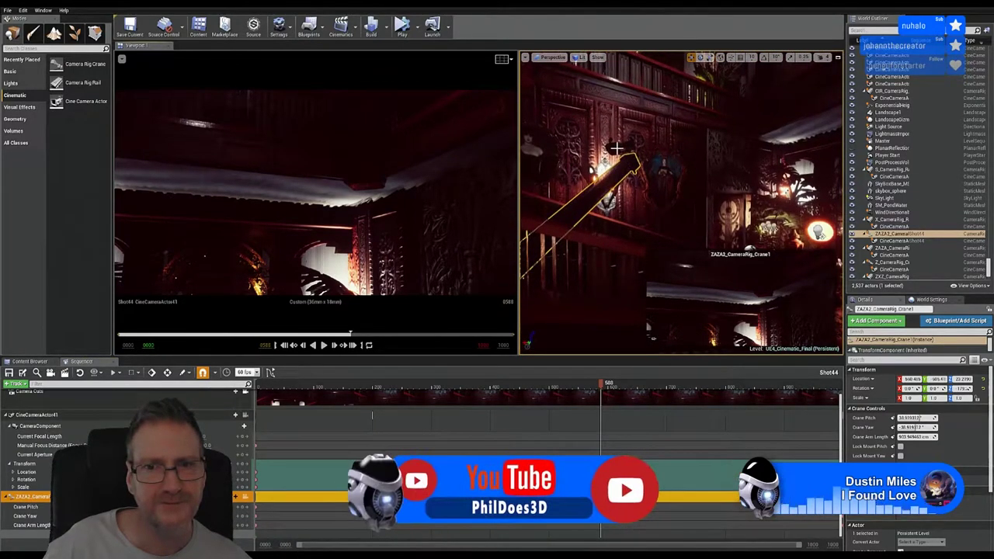
- Tilt CineCameraActor41 up toward the chandelier and key its Transform track at frame 580
left_click(617, 146)
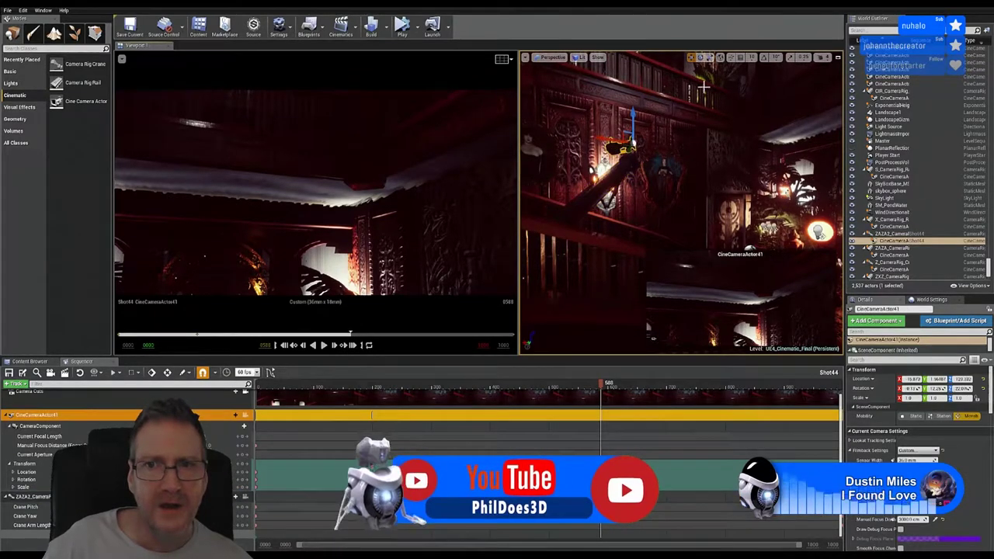
left_click(700, 58)
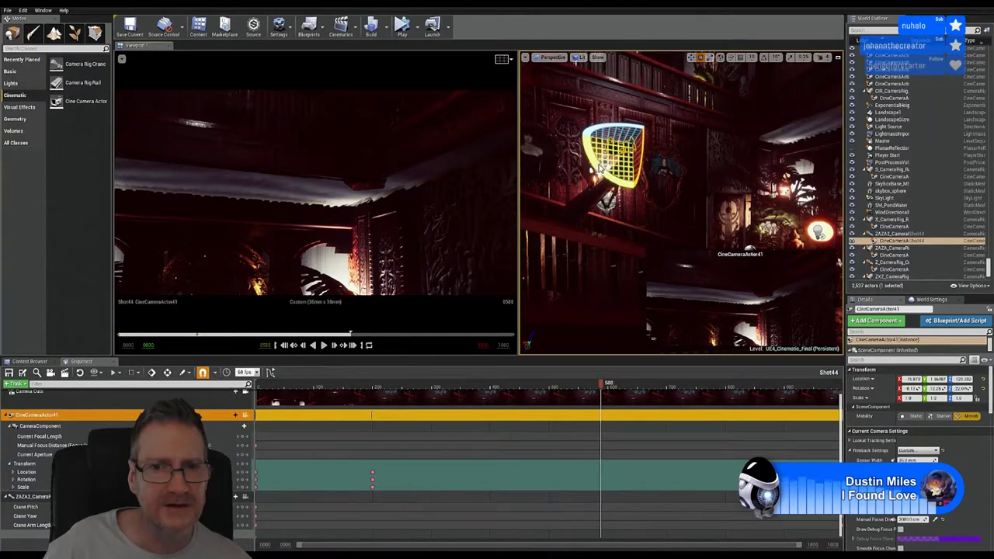
left_click_drag(604, 176, 644, 152)
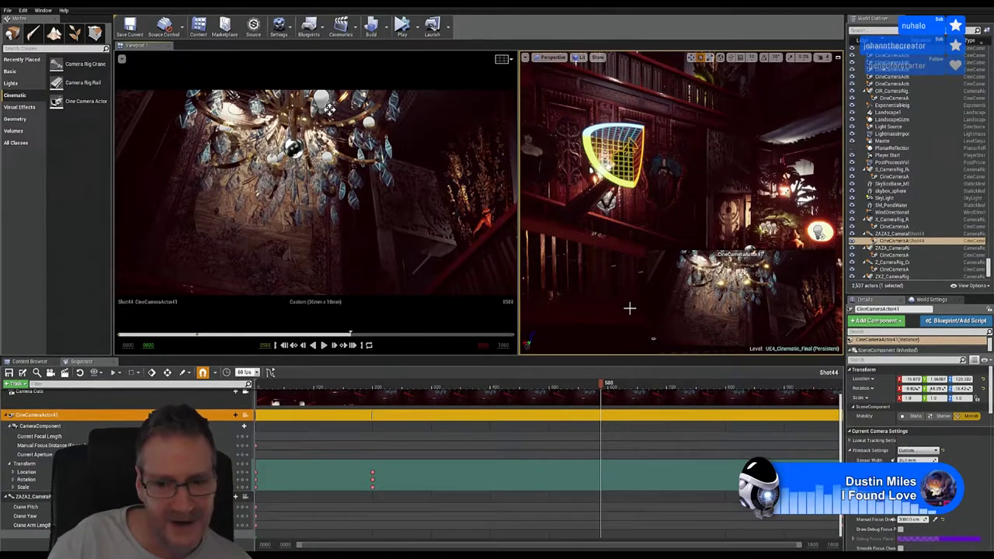
left_click(666, 496)
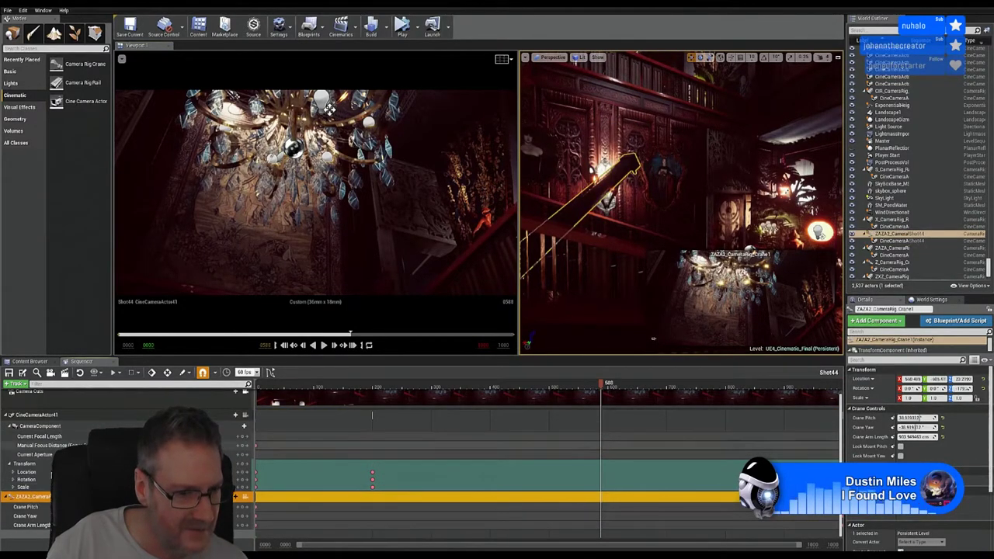
left_click(48, 466)
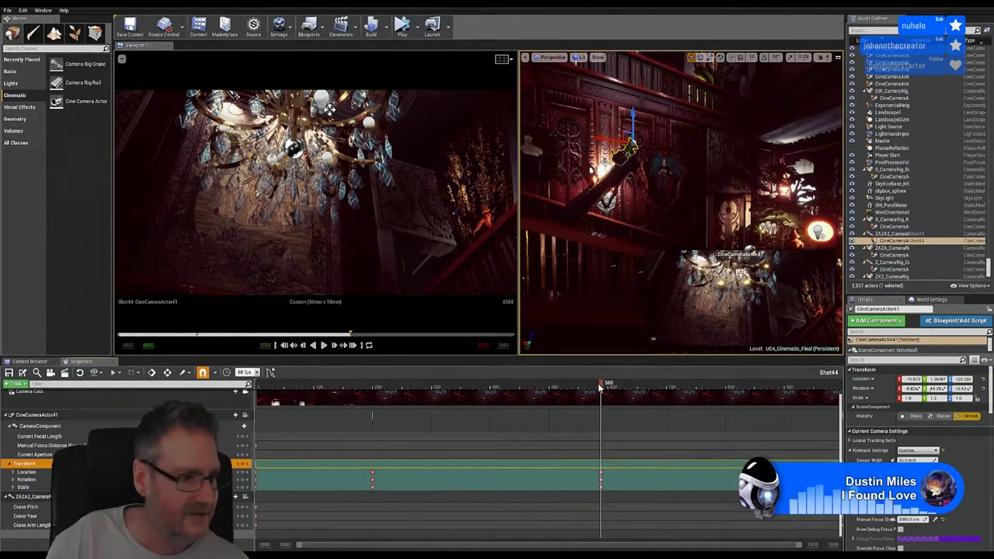
left_click_drag(594, 388, 464, 445)
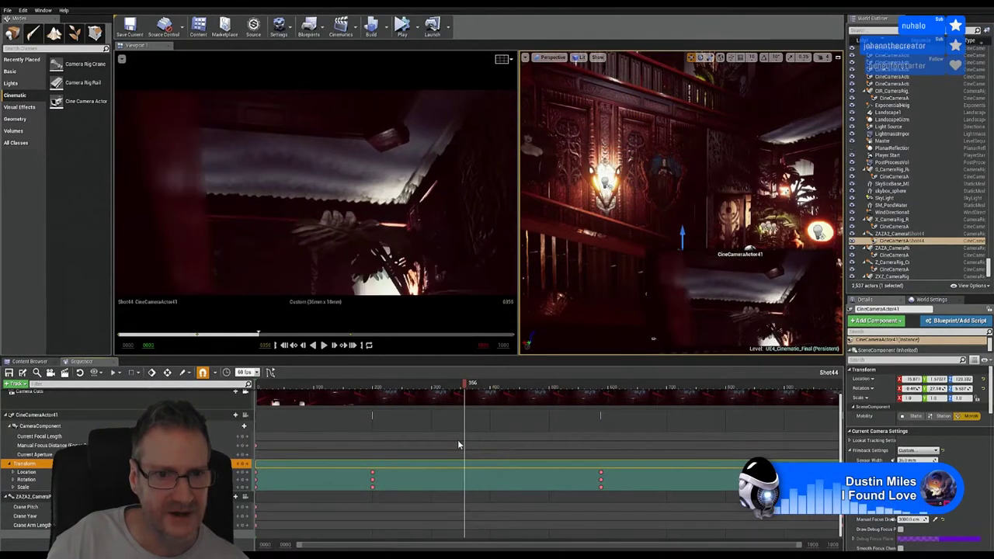
key("Left")
key("Right")
key("Right")
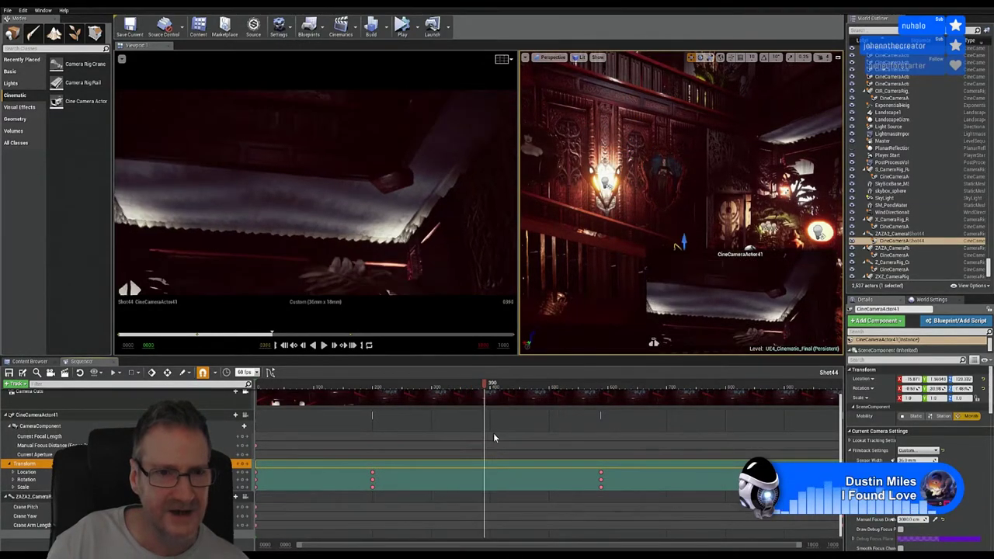
key("Right")
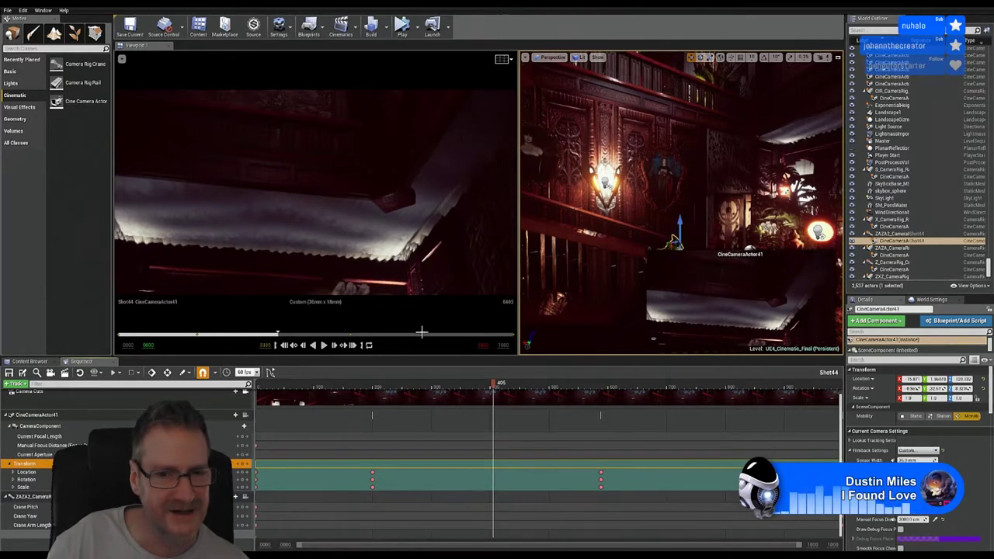
left_click_drag(491, 389, 466, 415)
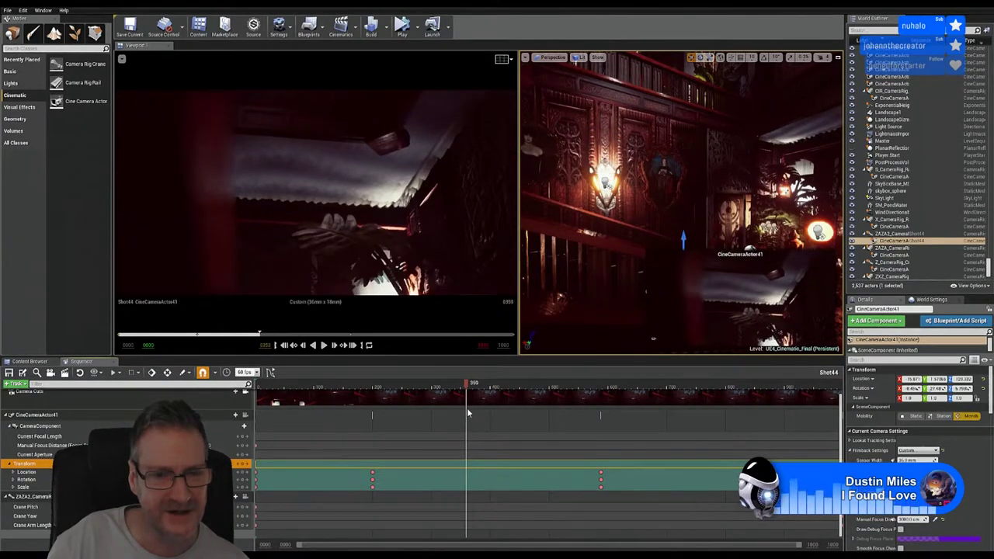
left_click_drag(379, 437, 488, 383)
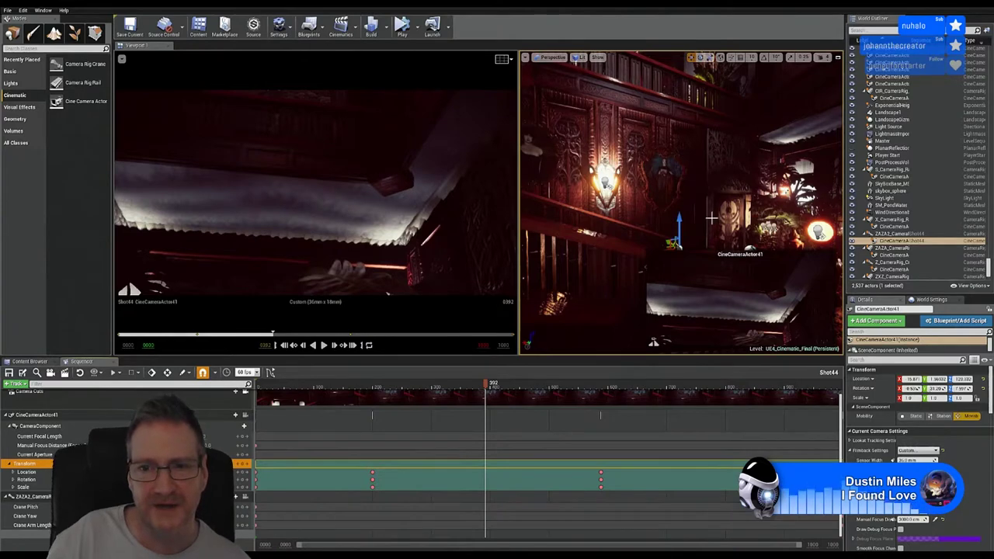
right_click_drag(801, 149, 839, 149)
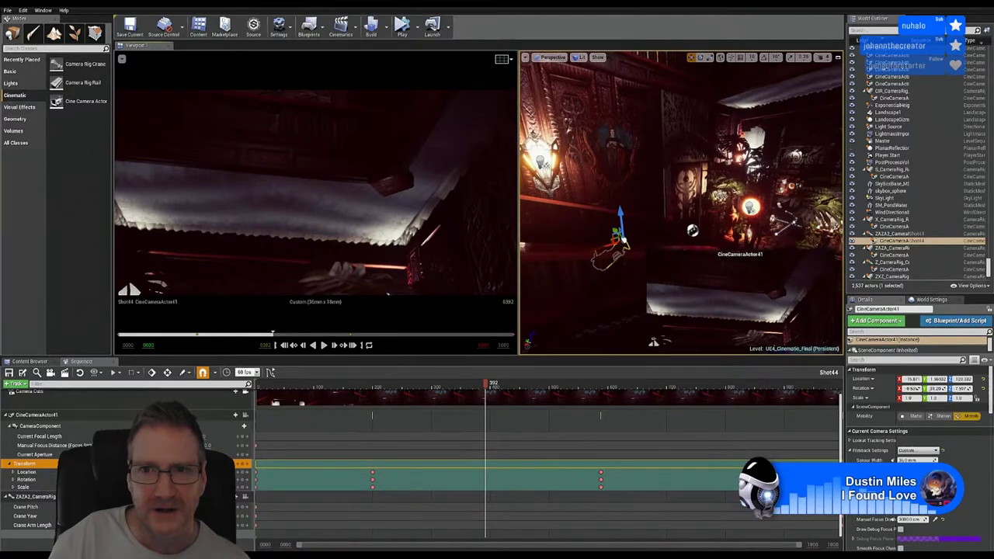
- Rotate the camera toward the seated character and key its Transform at frame 392
left_click(701, 59)
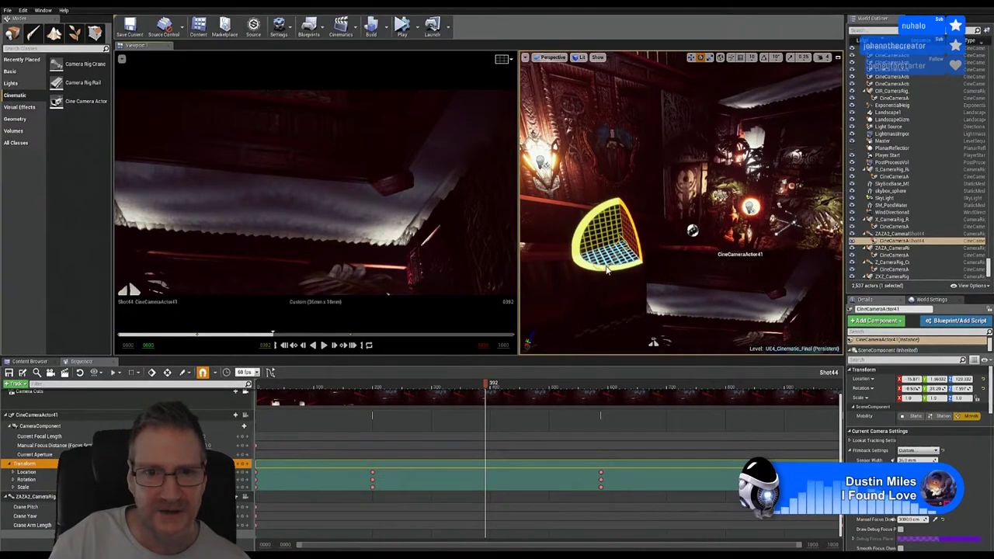
mouse_move(607, 269)
left_mouse_down()
mouse_move(571, 274)
mouse_move(614, 283)
mouse_move(619, 273)
left_mouse_up()
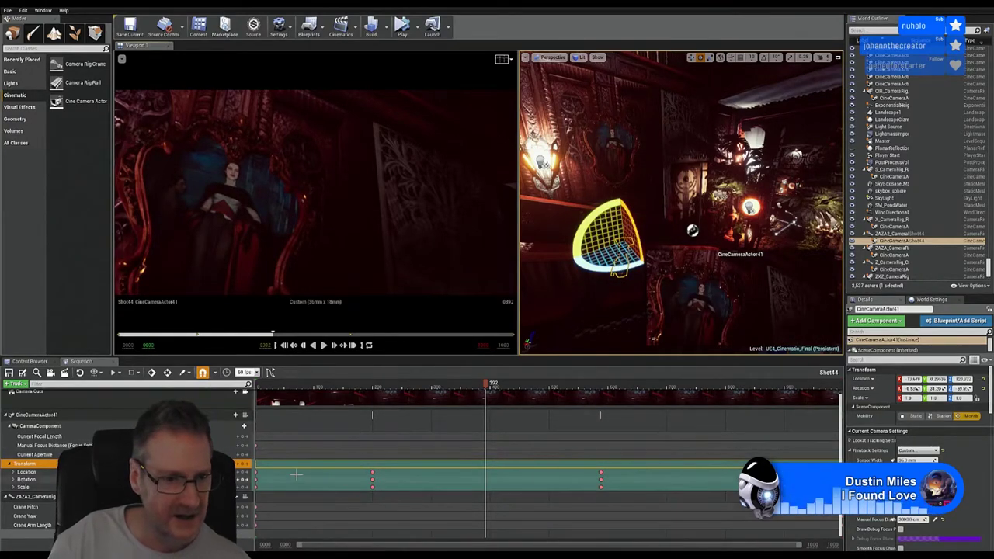
left_click(691, 58)
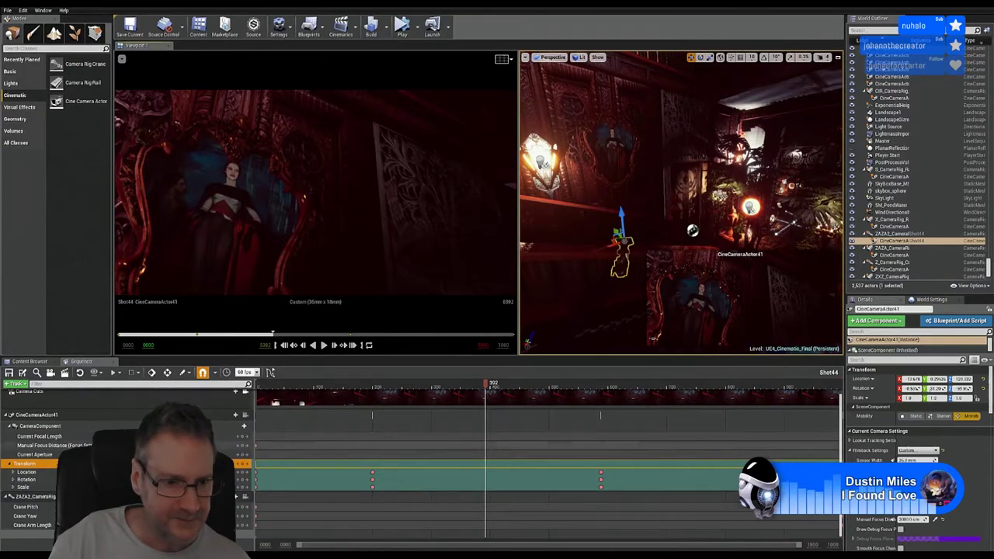
key("s")
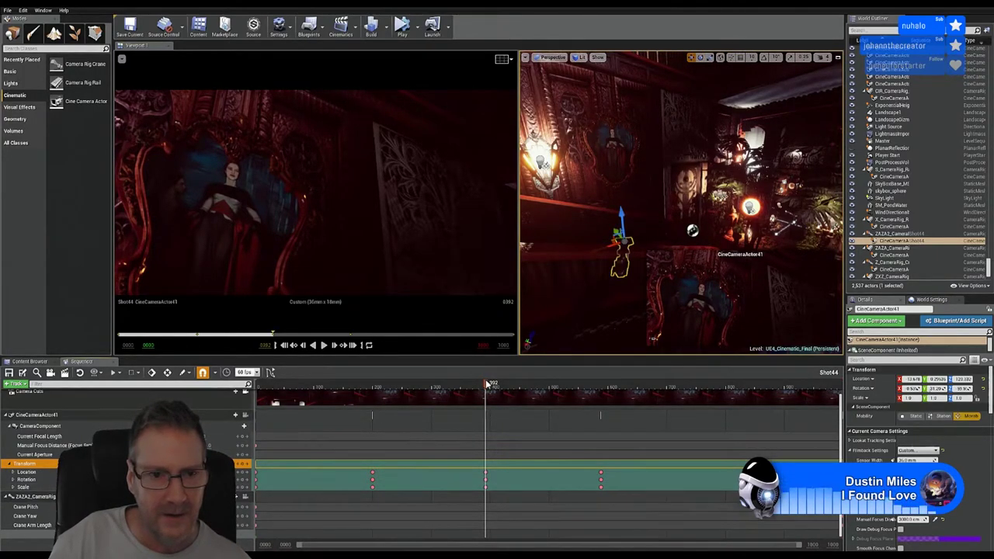
left_click_drag(480, 388, 814, 377)
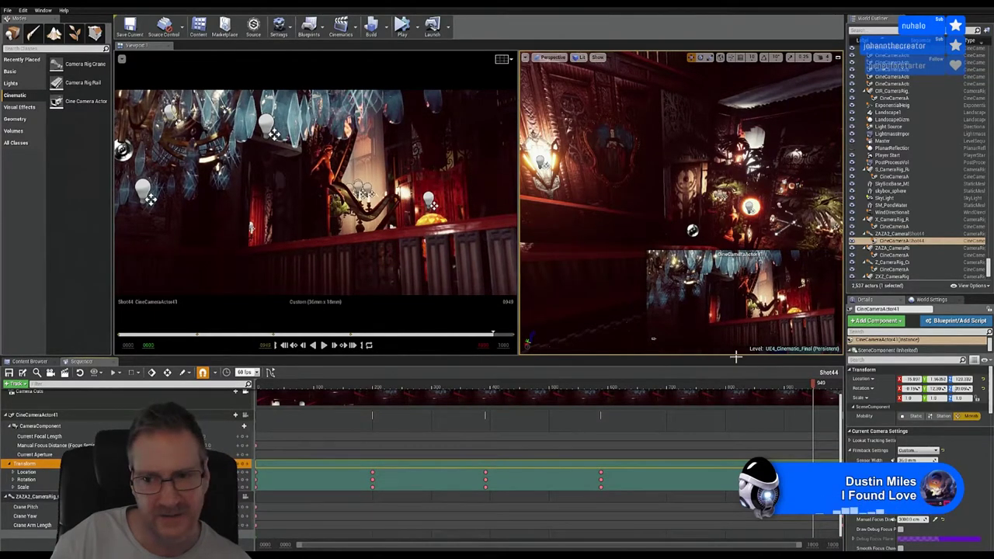
- Scrub through the shot to check it, then save the level via File > Save Current
left_click_drag(798, 388, 397, 433)
left_click_drag(489, 419, 449, 430)
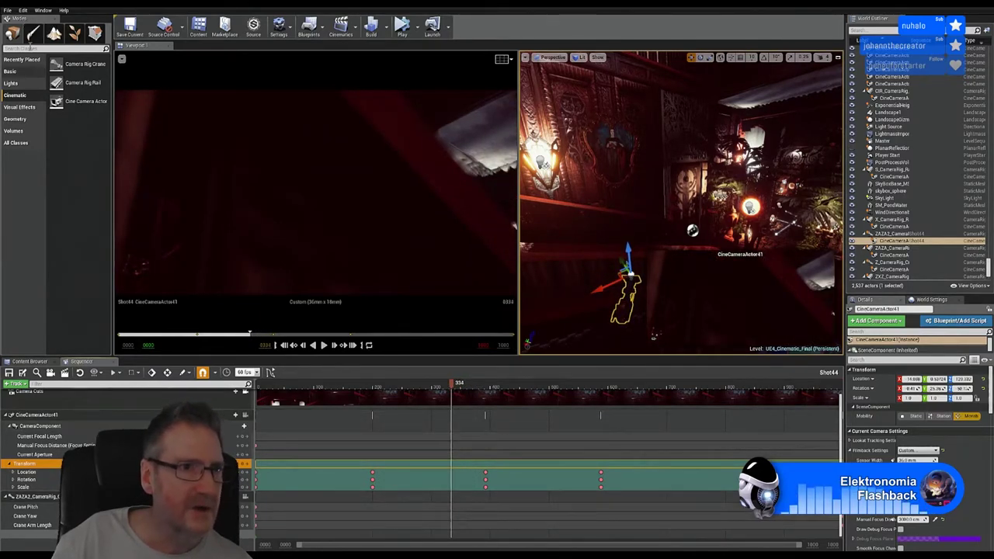
left_click(8, 11)
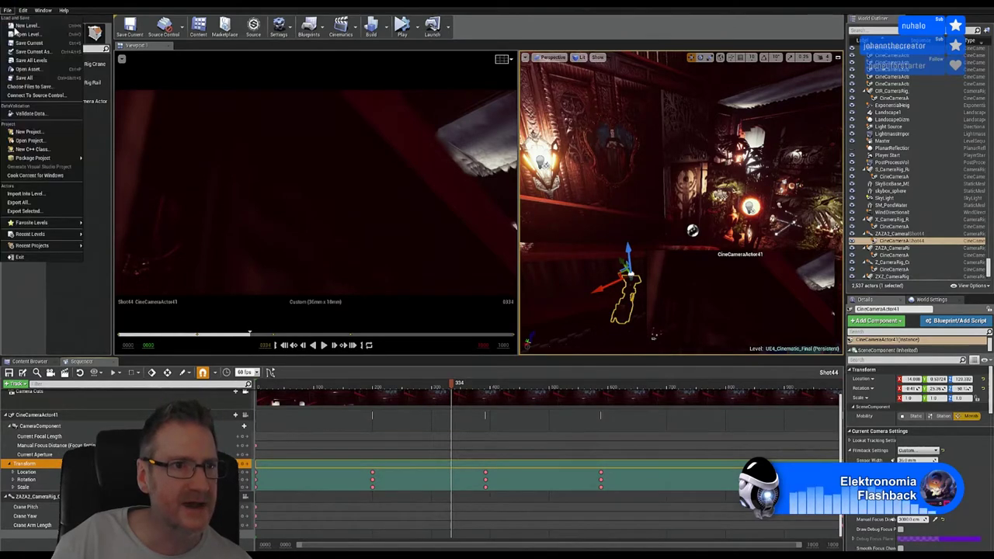
left_click(46, 80)
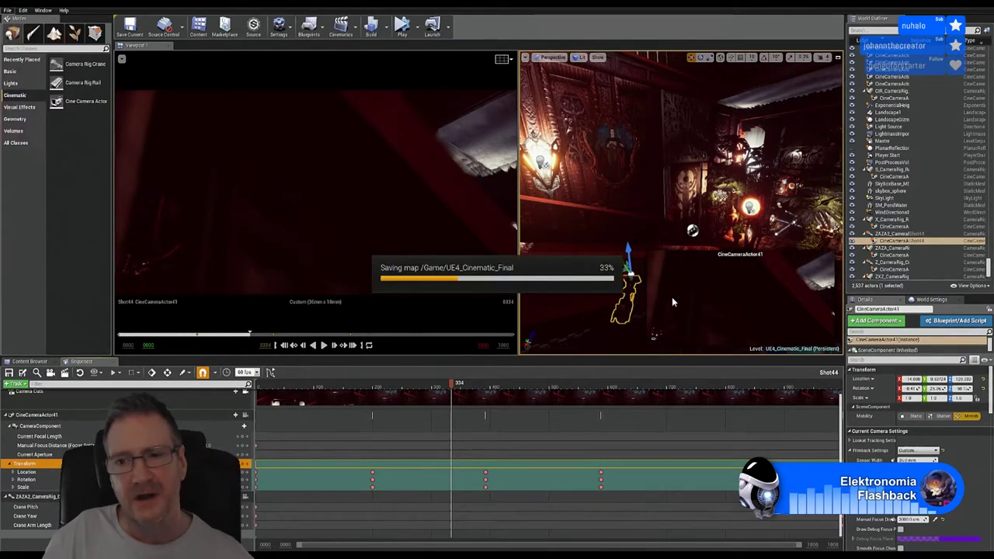